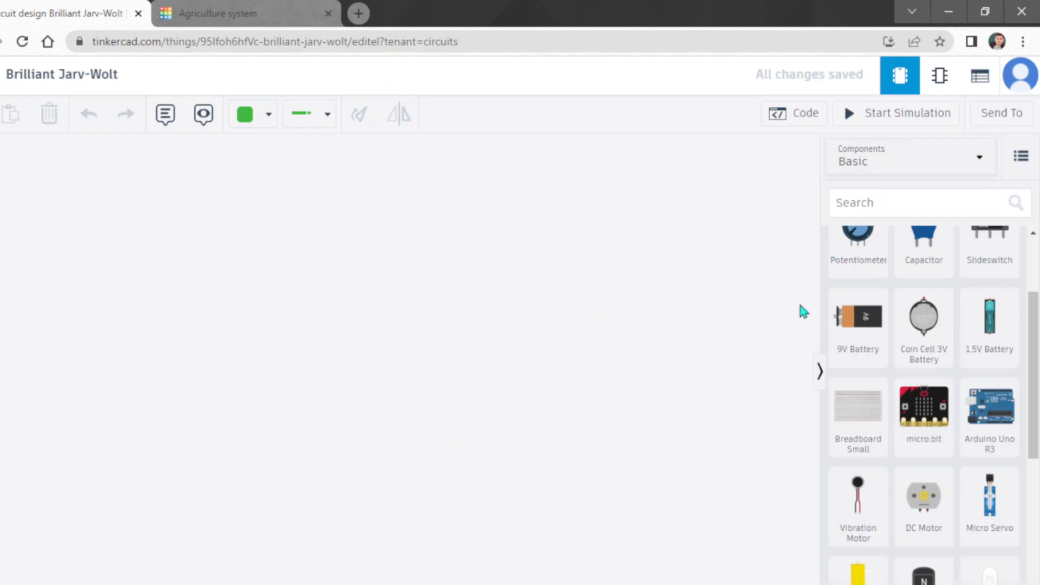
Place a small breadboard on the empty workplane and position it near the centre.
{"action": "scroll", "coordinate": [872, 316], "scroll_direction": "up", "scroll_amount": 3}
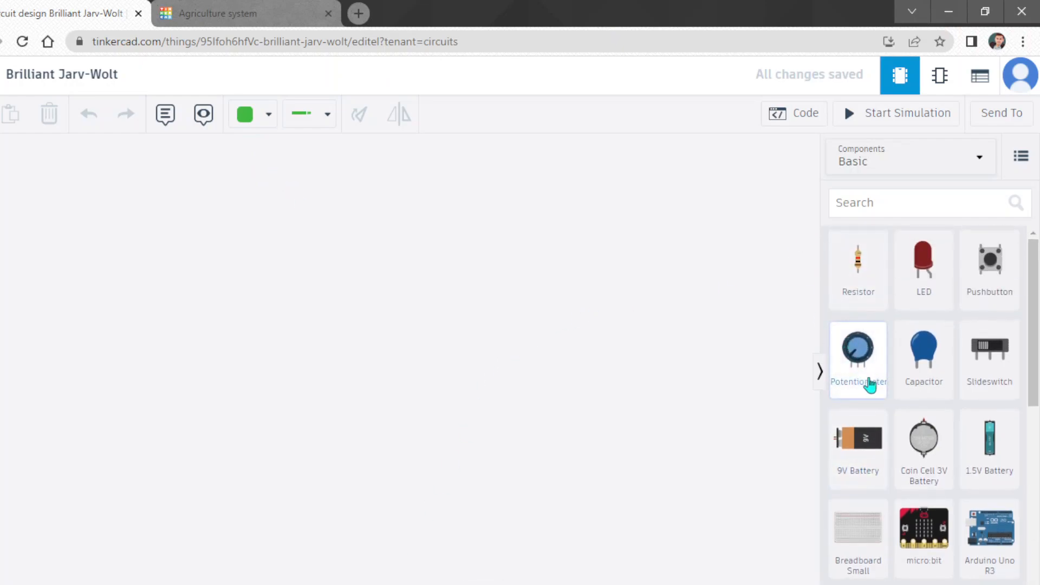
{"action": "left_click_drag", "start_coordinate": [848, 514], "coordinate": [282, 326]}
{"action": "scroll", "coordinate": [283, 323], "scroll_direction": "up", "scroll_amount": 3}
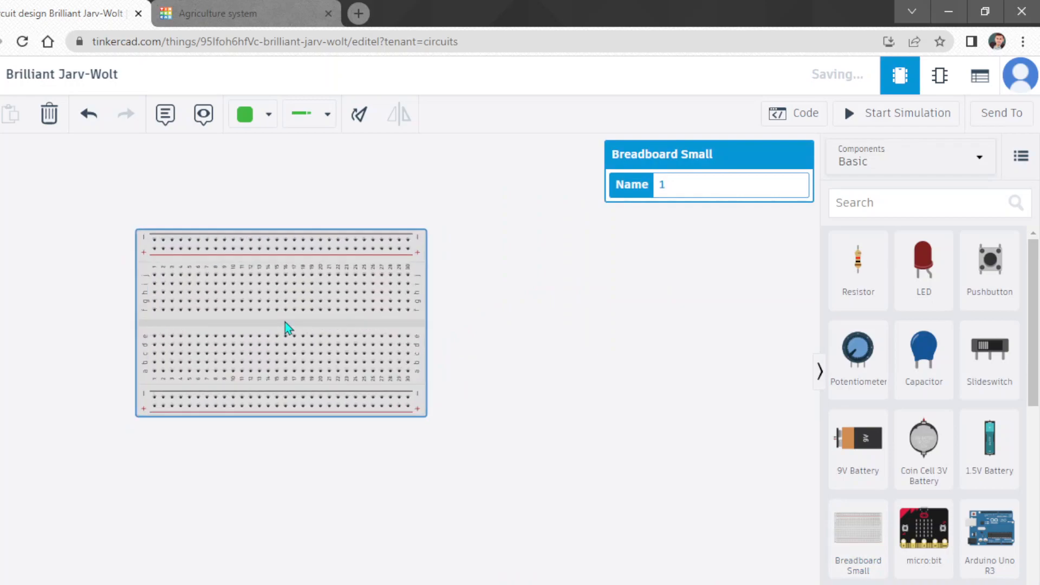
{"action": "scroll", "coordinate": [341, 303], "scroll_direction": "down", "scroll_amount": 1}
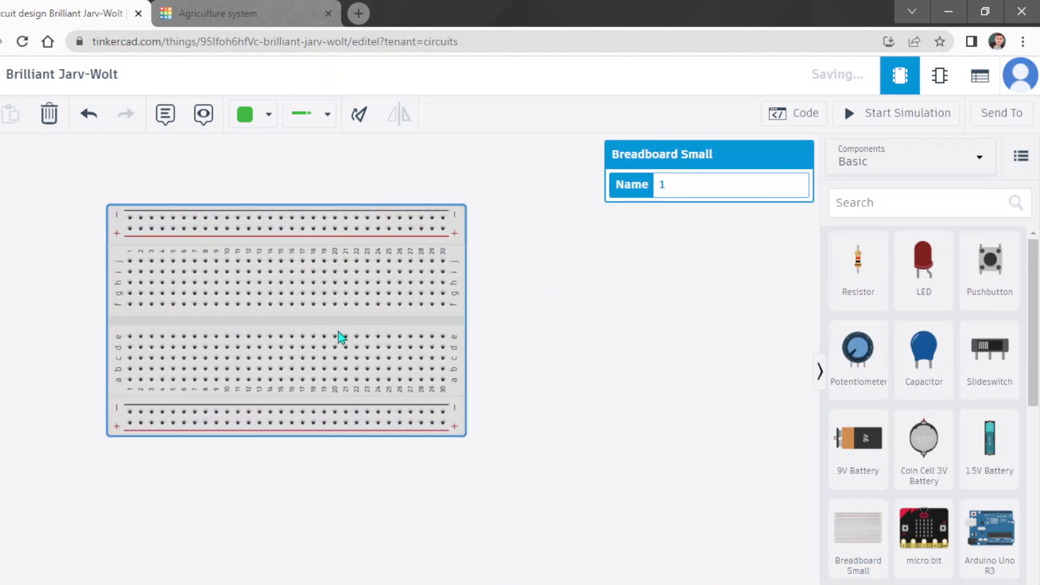
{"action": "left_click_drag", "start_coordinate": [326, 320], "coordinate": [427, 427]}
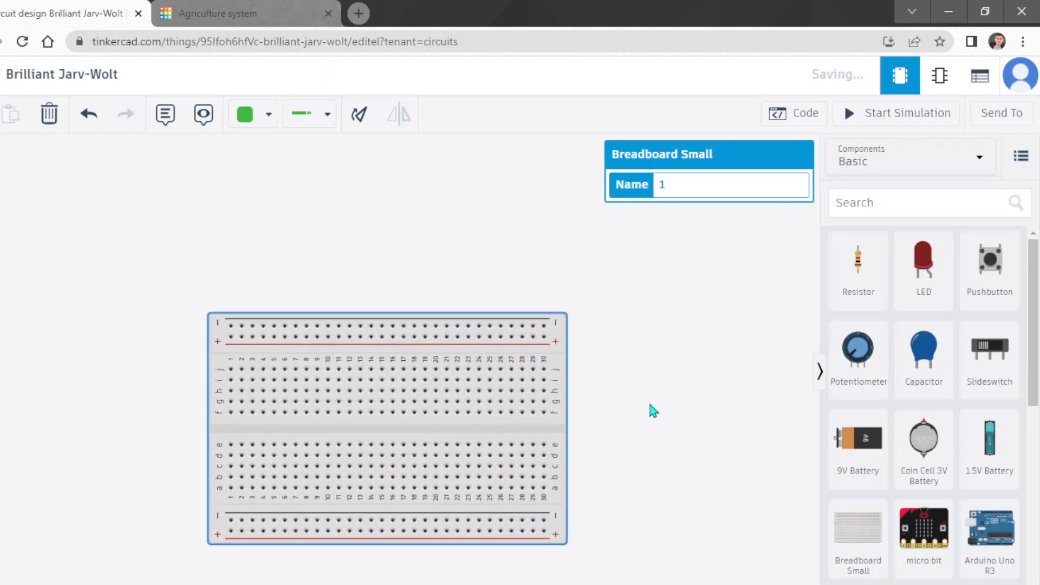
Add an Arduino Uno R3 and place it just left of the breadboard.
{"action": "left_click_drag", "start_coordinate": [987, 534], "coordinate": [349, 222]}
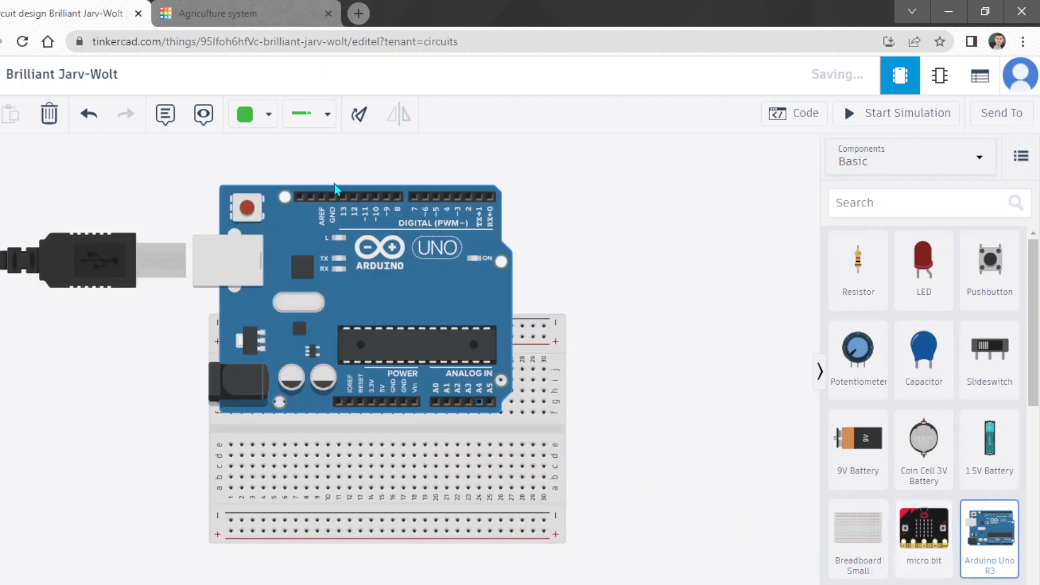
{"action": "scroll", "coordinate": [357, 242], "scroll_direction": "down", "scroll_amount": 4}
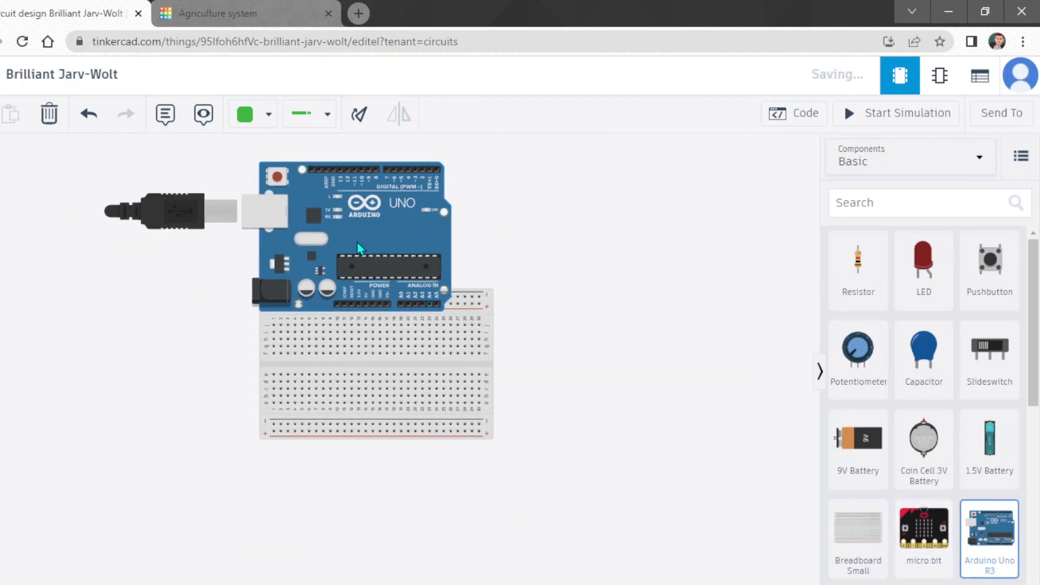
{"action": "scroll", "coordinate": [358, 248], "scroll_direction": "down", "scroll_amount": 1}
{"action": "left_click", "coordinate": [165, 360]}
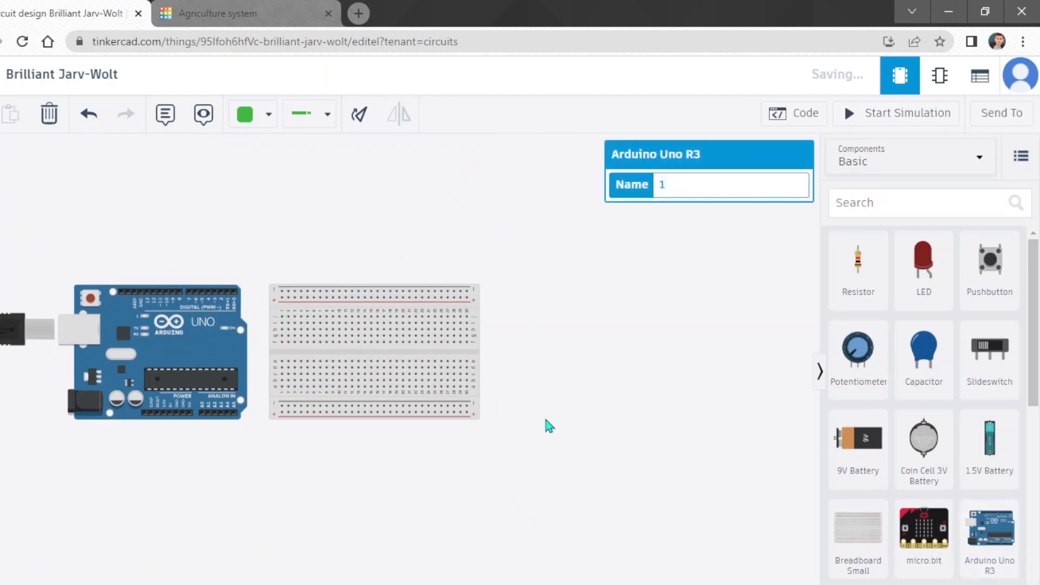
Switch the component library from the basic set to all components.
{"action": "scroll", "coordinate": [854, 383], "scroll_direction": "down", "scroll_amount": 7}
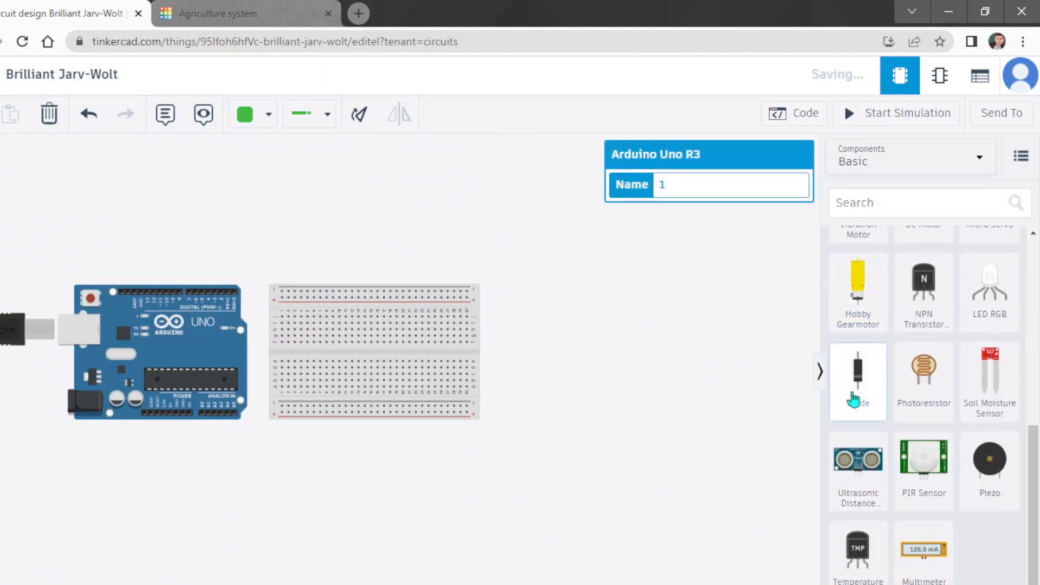
{"action": "scroll", "coordinate": [854, 399], "scroll_direction": "up", "scroll_amount": 7}
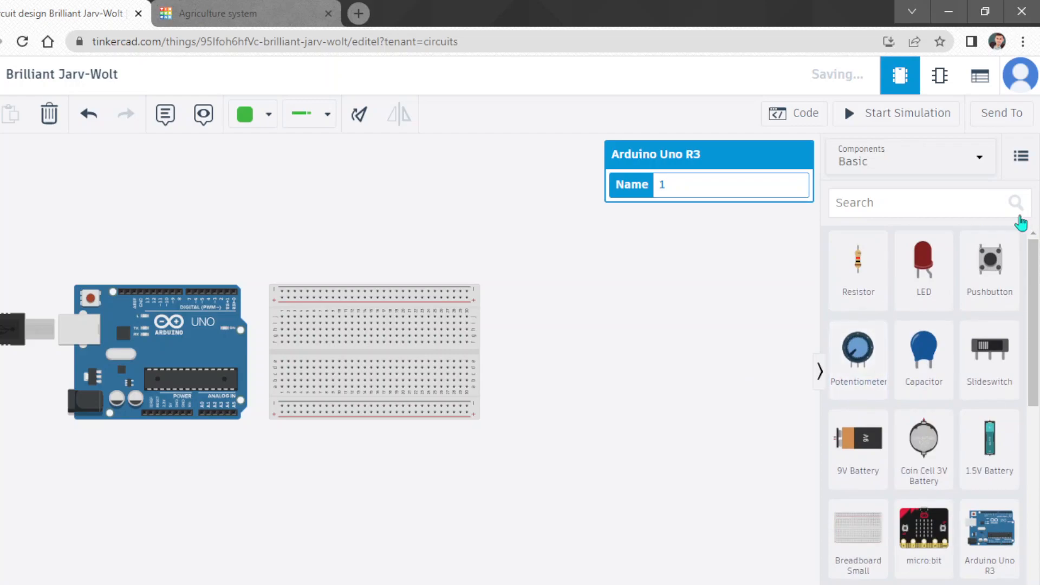
{"action": "left_click", "coordinate": [905, 169]}
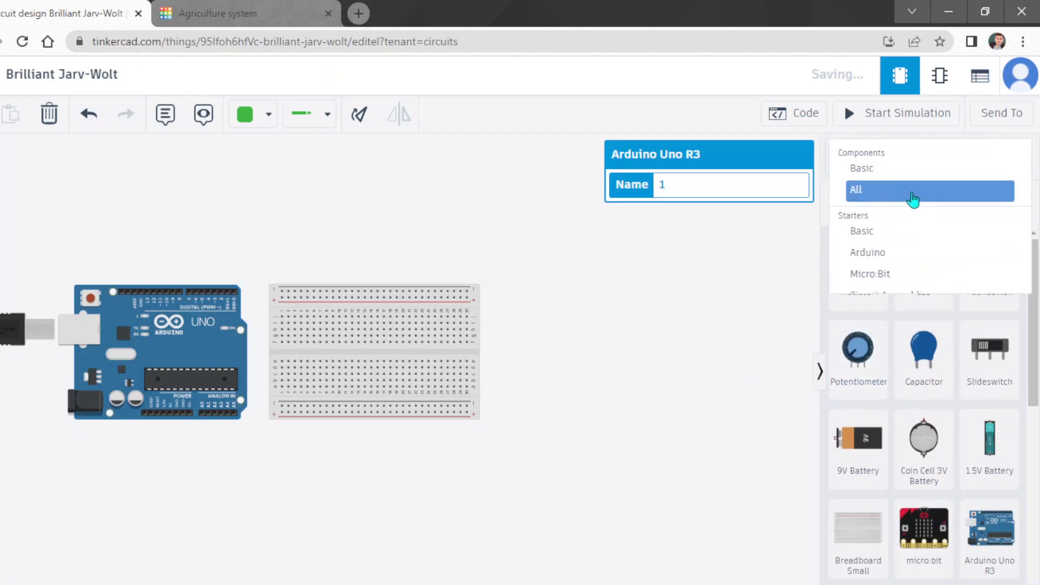
{"action": "left_click", "coordinate": [913, 199]}
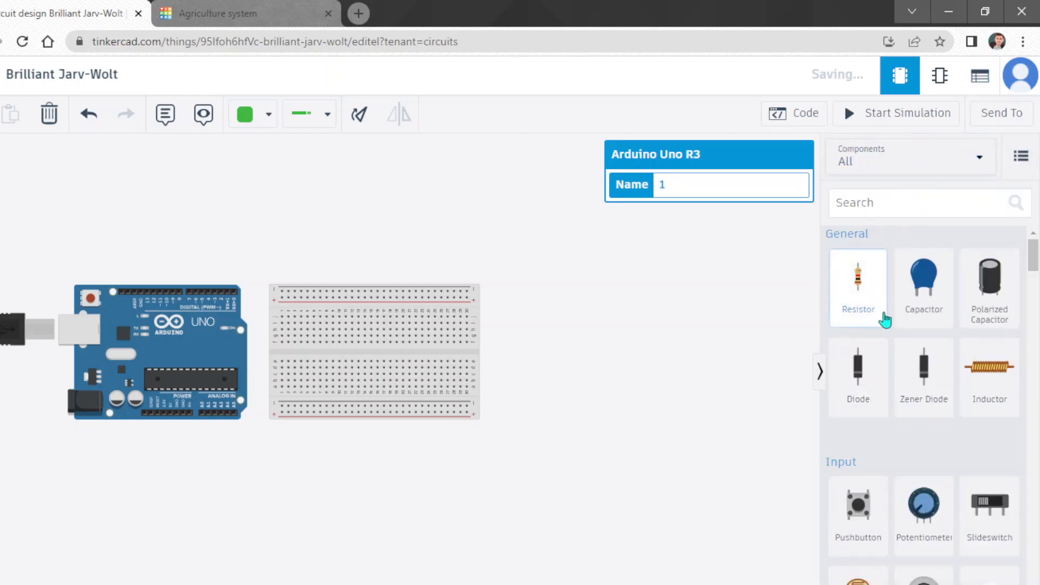
Add a flex sensor and a force sensor side by side to the right of the breadboard.
{"action": "scroll", "coordinate": [878, 325], "scroll_direction": "down", "scroll_amount": 3}
{"action": "scroll", "coordinate": [913, 345], "scroll_direction": "down", "scroll_amount": 3}
{"action": "scroll", "coordinate": [913, 345], "scroll_direction": "up", "scroll_amount": 3}
{"action": "scroll", "coordinate": [907, 355], "scroll_direction": "down", "scroll_amount": 5}
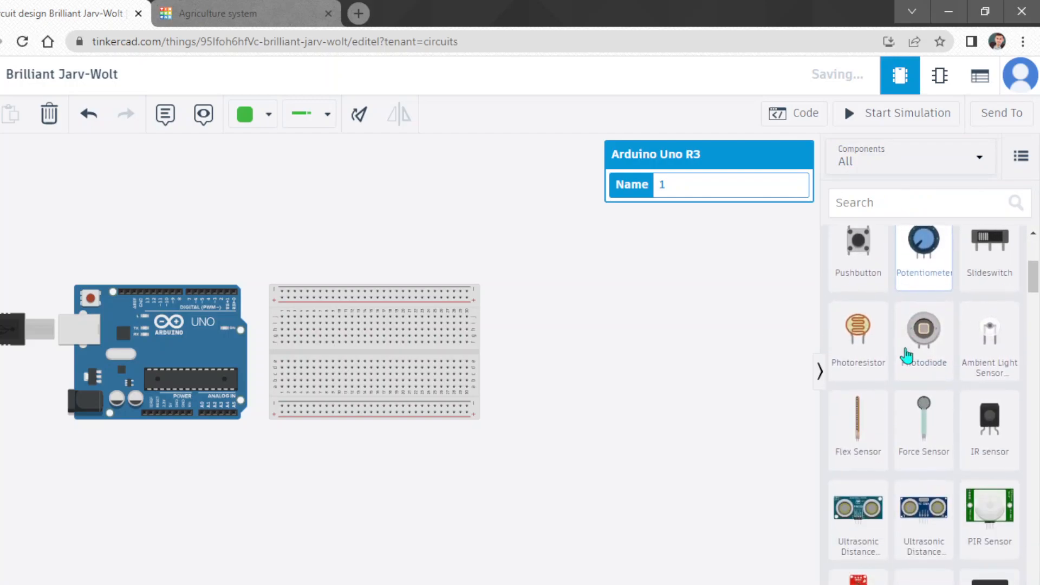
{"action": "scroll", "coordinate": [906, 357], "scroll_direction": "up", "scroll_amount": 3}
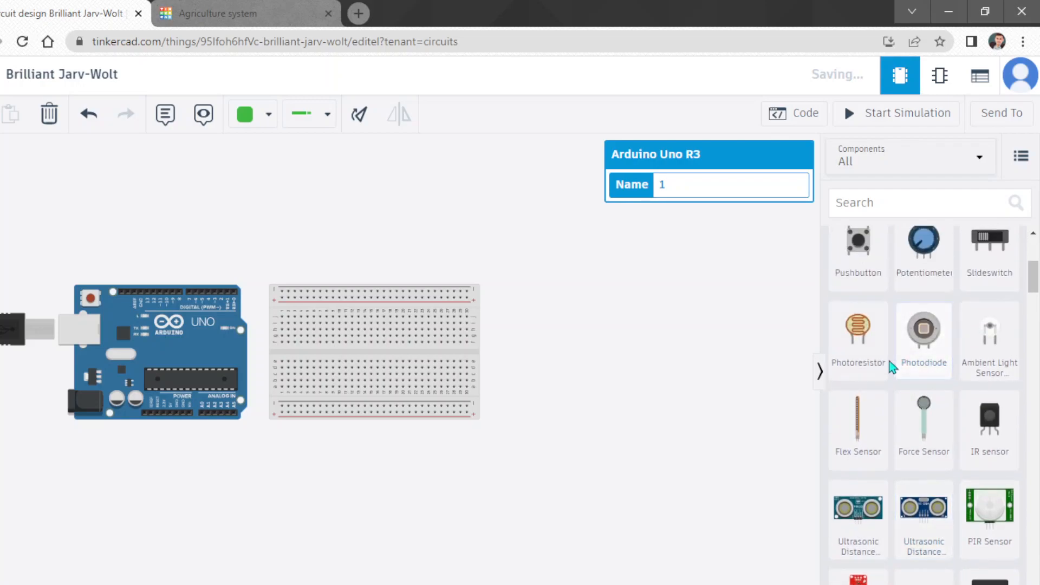
{"action": "left_click_drag", "start_coordinate": [857, 427], "coordinate": [651, 244]}
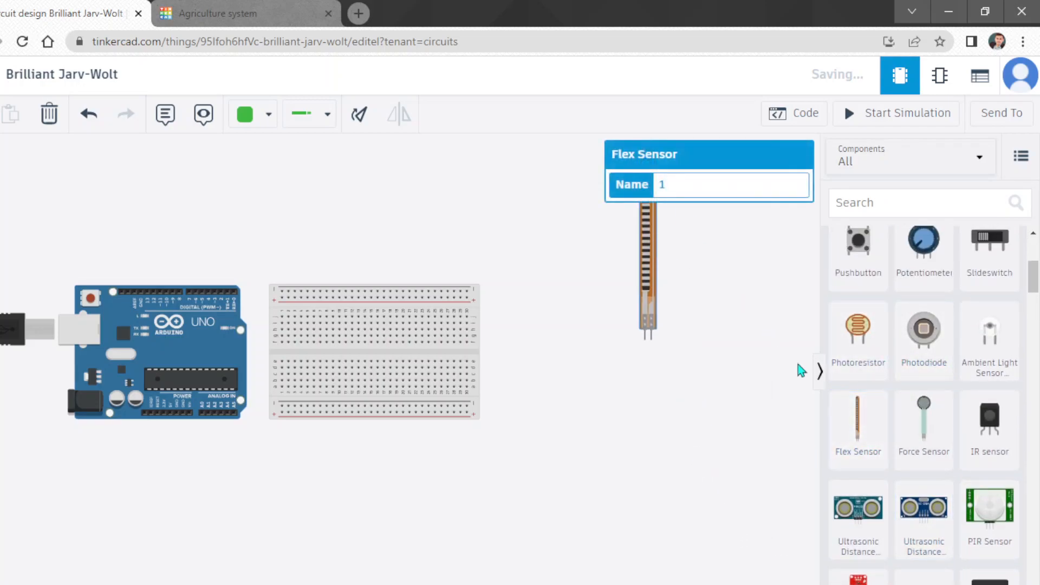
{"action": "left_click_drag", "start_coordinate": [922, 417], "coordinate": [706, 234]}
Add a photodiode and a photoresistor next to each other below the flex sensor.
{"action": "scroll", "coordinate": [961, 379], "scroll_direction": "down", "scroll_amount": 2}
{"action": "scroll", "coordinate": [959, 378], "scroll_direction": "up", "scroll_amount": 2}
{"action": "left_click_drag", "start_coordinate": [924, 352], "coordinate": [617, 422]}
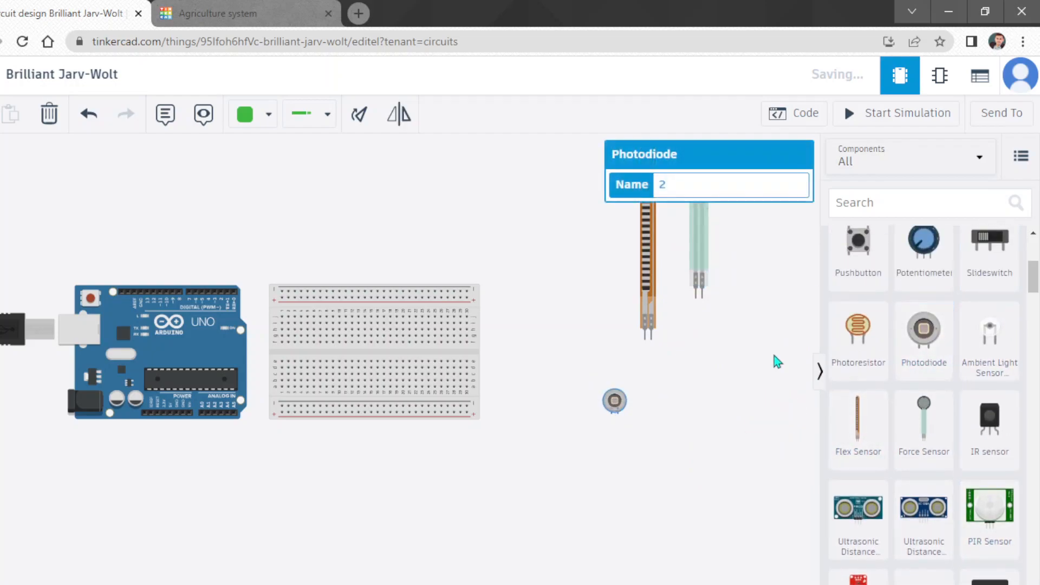
{"action": "left_click_drag", "start_coordinate": [858, 328], "coordinate": [666, 418]}
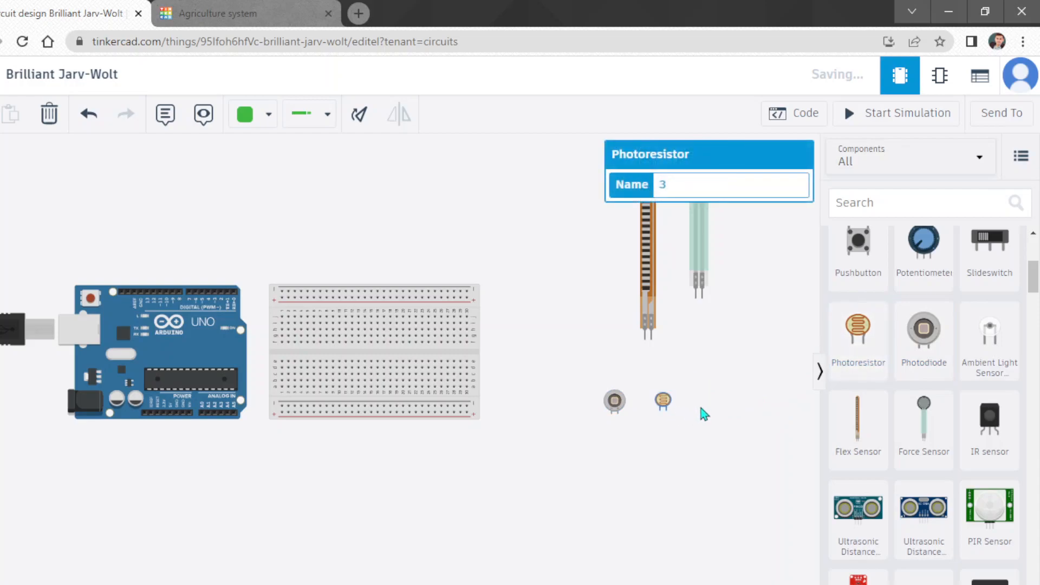
Delete the photoresistor and move the photodiode up beneath the force sensor.
{"action": "scroll", "coordinate": [945, 436], "scroll_direction": "down", "scroll_amount": 2}
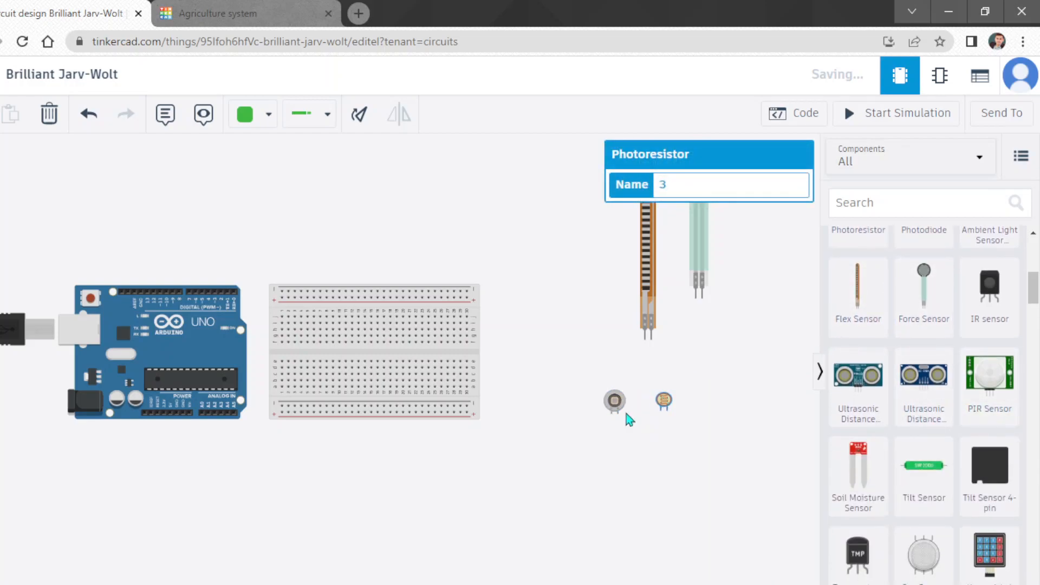
{"action": "key", "text": "Delete"}
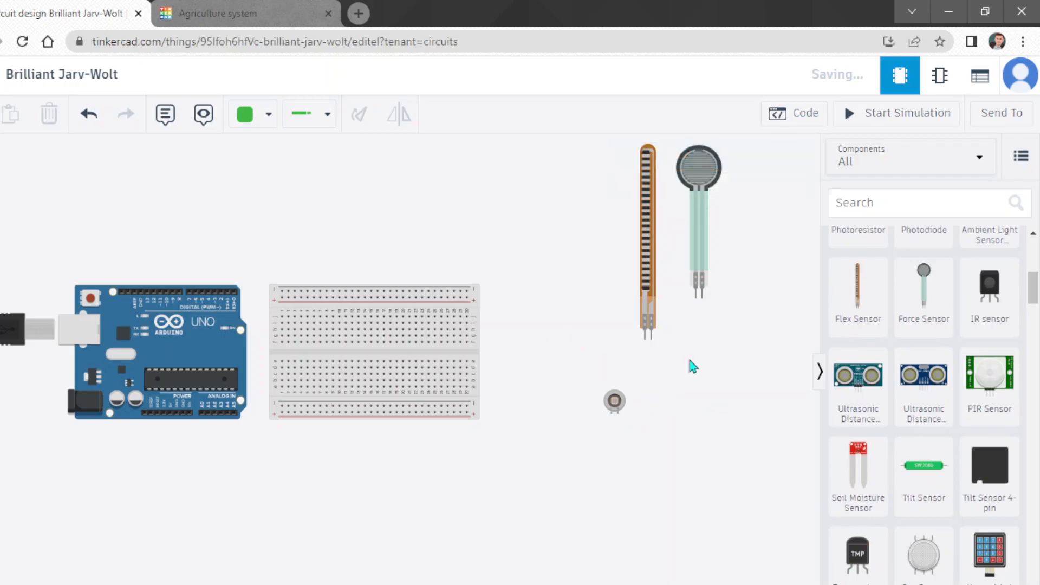
{"action": "left_click_drag", "start_coordinate": [615, 407], "coordinate": [689, 361]}
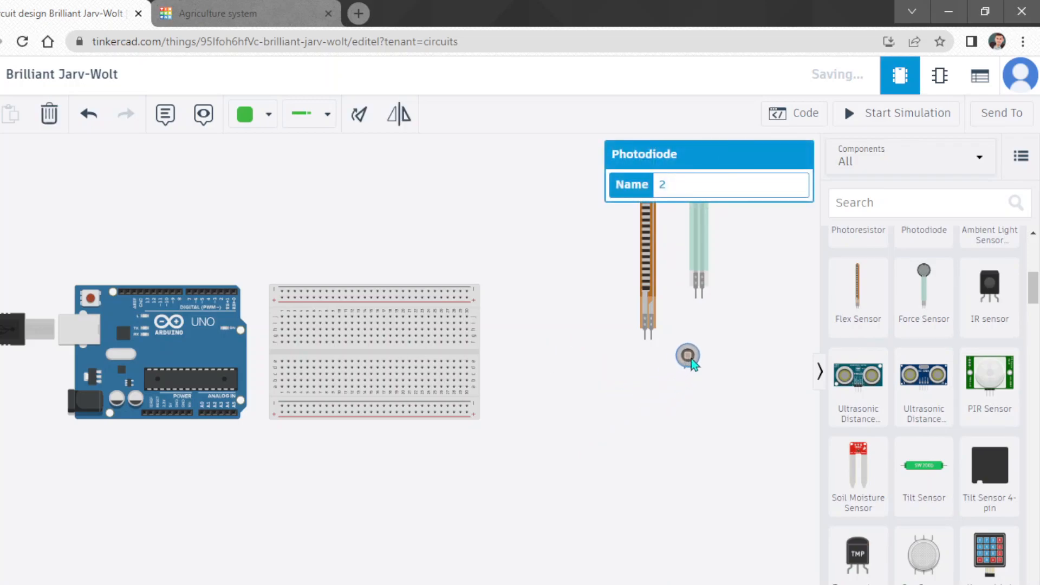
Add an HC-SR04 ultrasonic distance sensor below the photodiode and a soil moisture sensor to its left.
{"action": "left_click", "coordinate": [924, 409]}
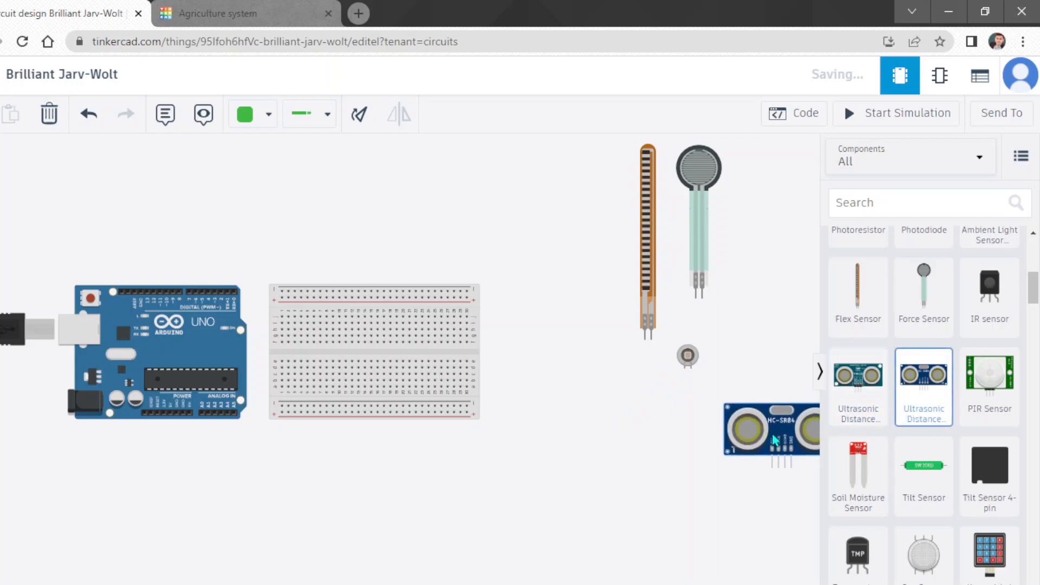
{"action": "left_click", "coordinate": [703, 434]}
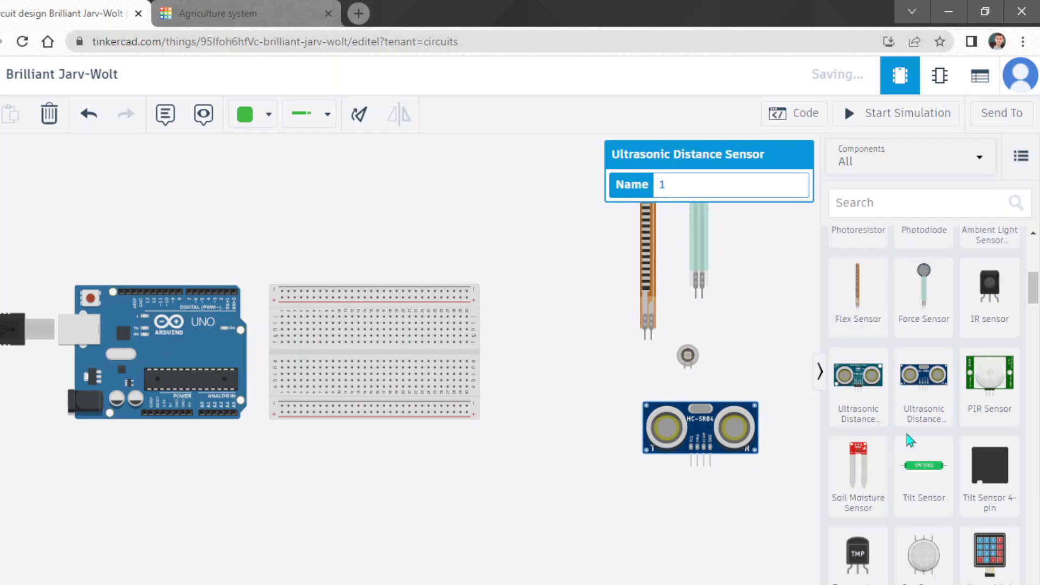
{"action": "scroll", "coordinate": [910, 438], "scroll_direction": "down", "scroll_amount": 3}
{"action": "left_click", "coordinate": [869, 362]}
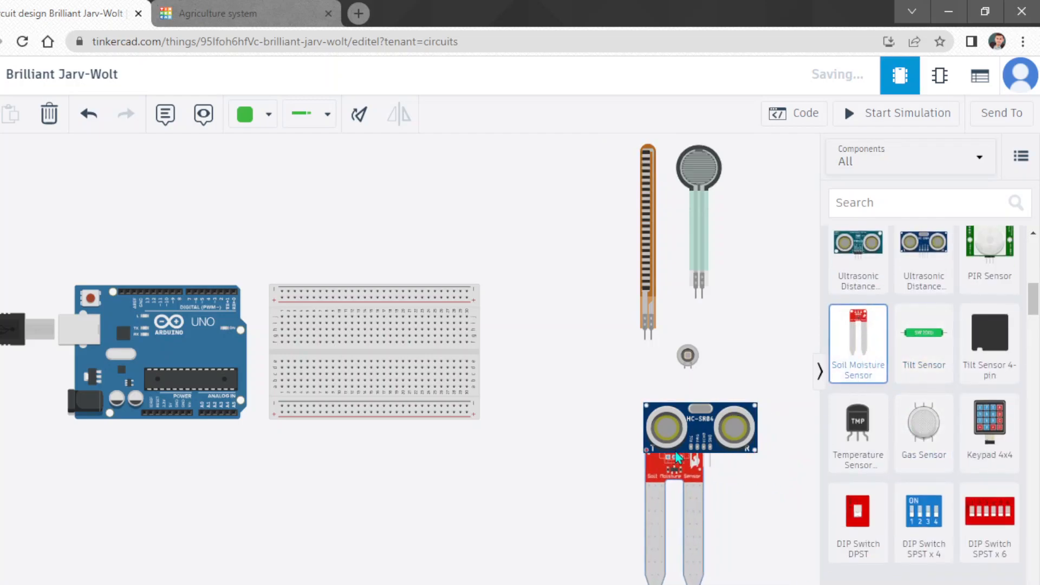
{"action": "left_click", "coordinate": [565, 412]}
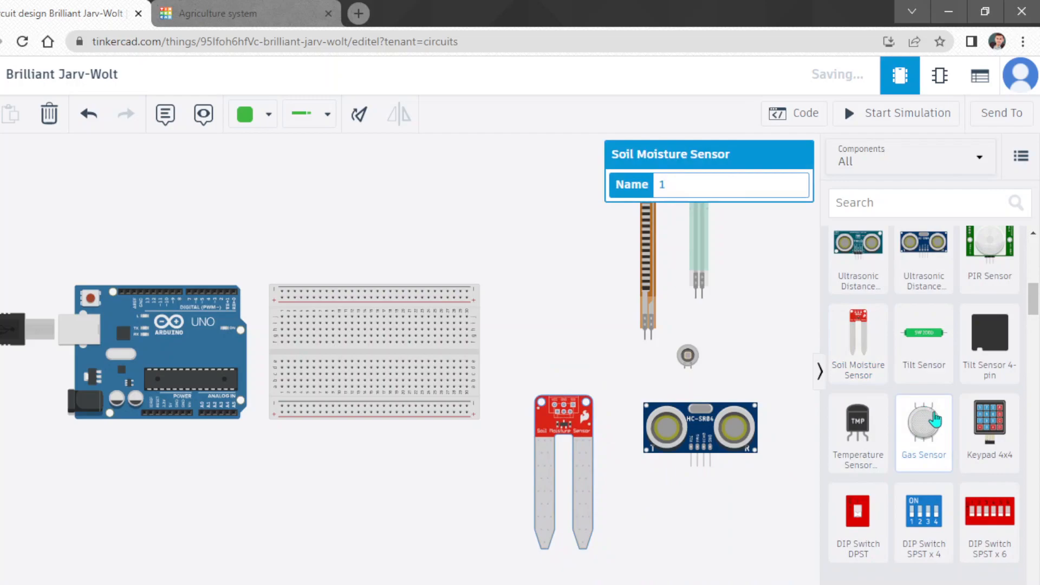
Add a PIR sensor below the breadboard, to the left of the soil moisture sensor.
{"action": "scroll", "coordinate": [923, 414], "scroll_direction": "down", "scroll_amount": 2}
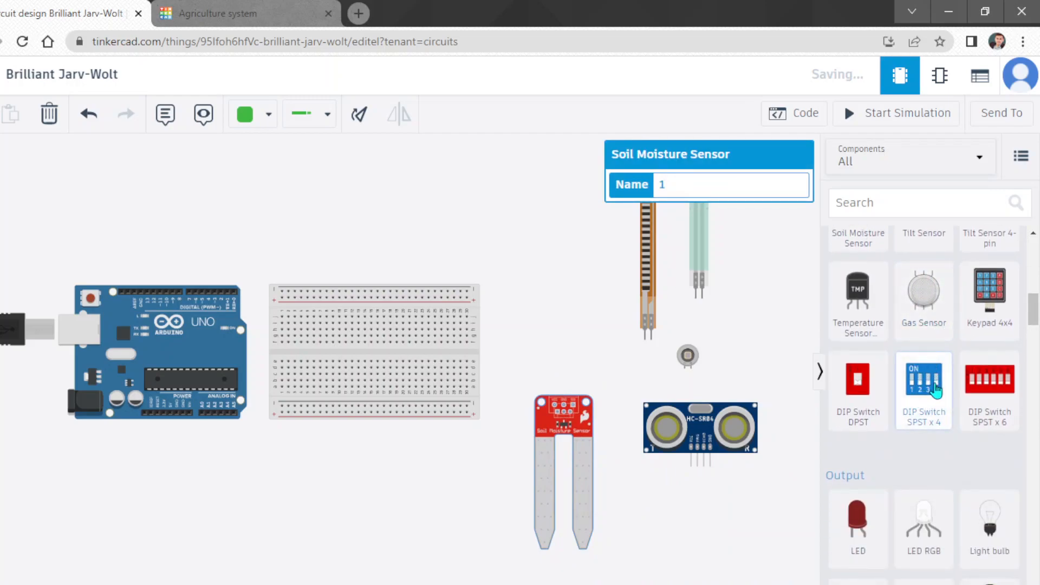
{"action": "scroll", "coordinate": [935, 386], "scroll_direction": "down", "scroll_amount": 2}
{"action": "scroll", "coordinate": [937, 390], "scroll_direction": "up", "scroll_amount": 2}
{"action": "scroll", "coordinate": [937, 390], "scroll_direction": "up", "scroll_amount": 2}
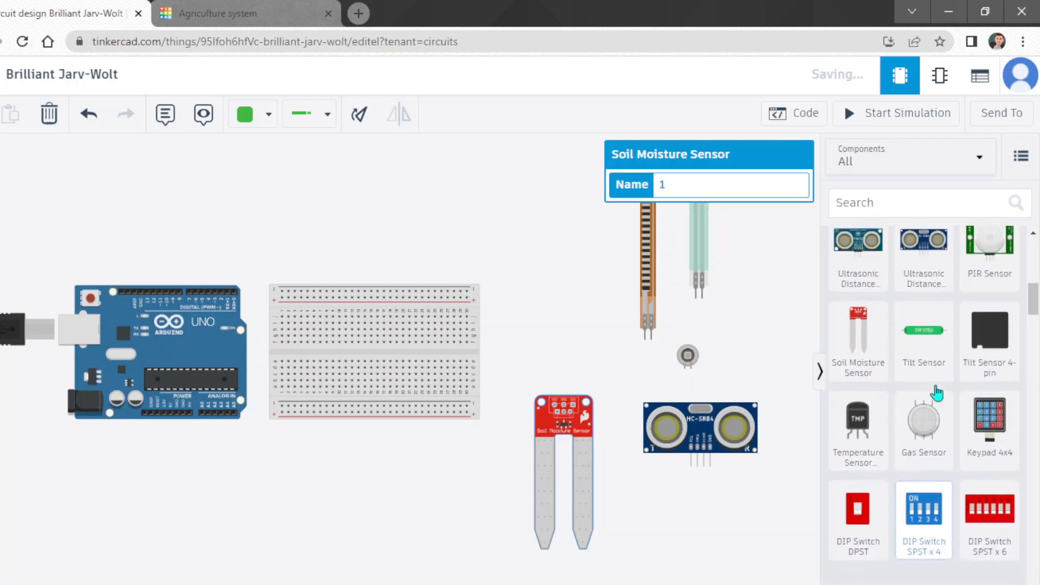
{"action": "scroll", "coordinate": [940, 391], "scroll_direction": "up", "scroll_amount": 4}
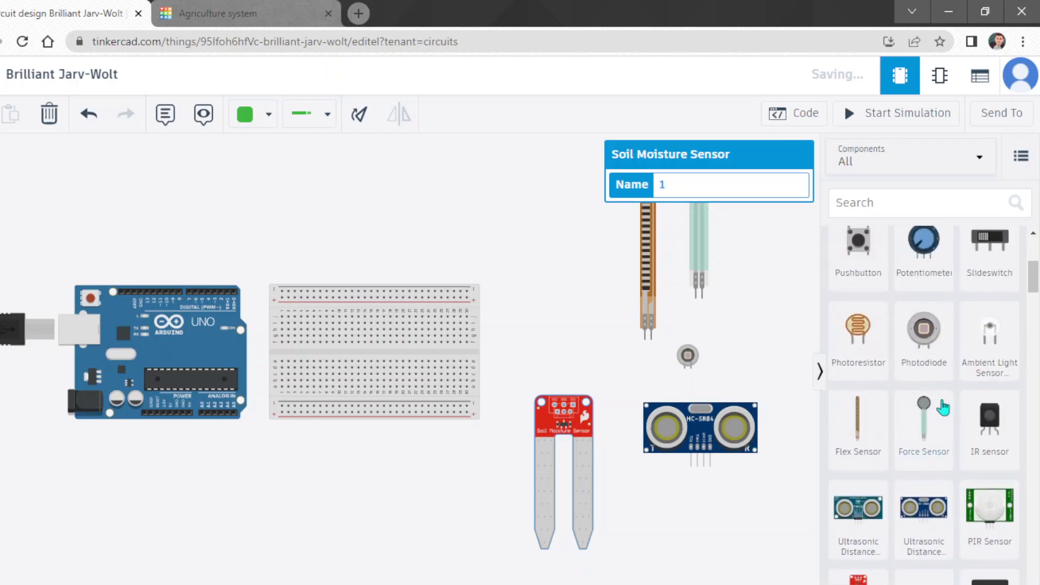
{"action": "left_click", "coordinate": [988, 509]}
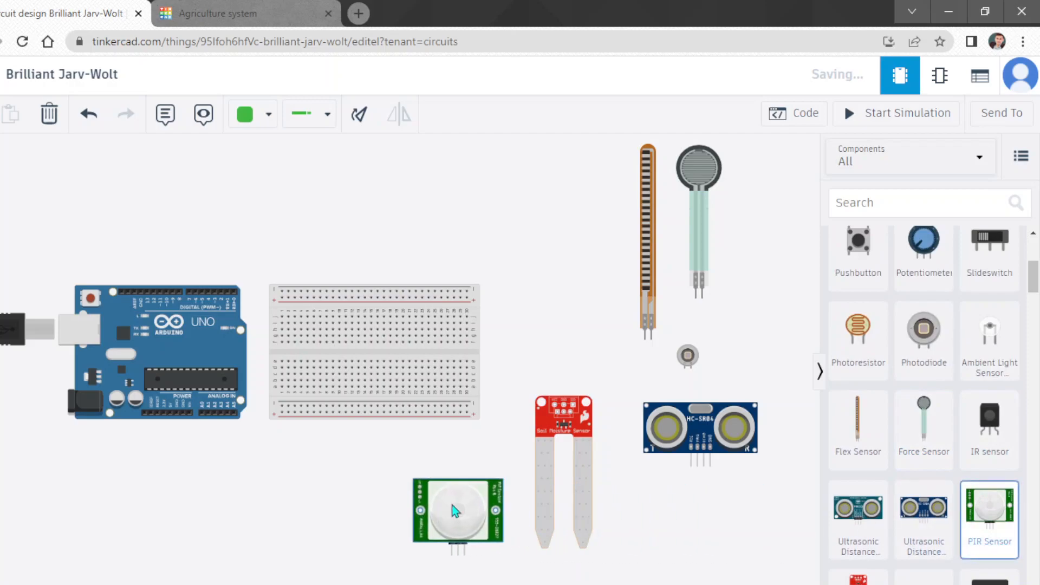
{"action": "left_click", "coordinate": [428, 490]}
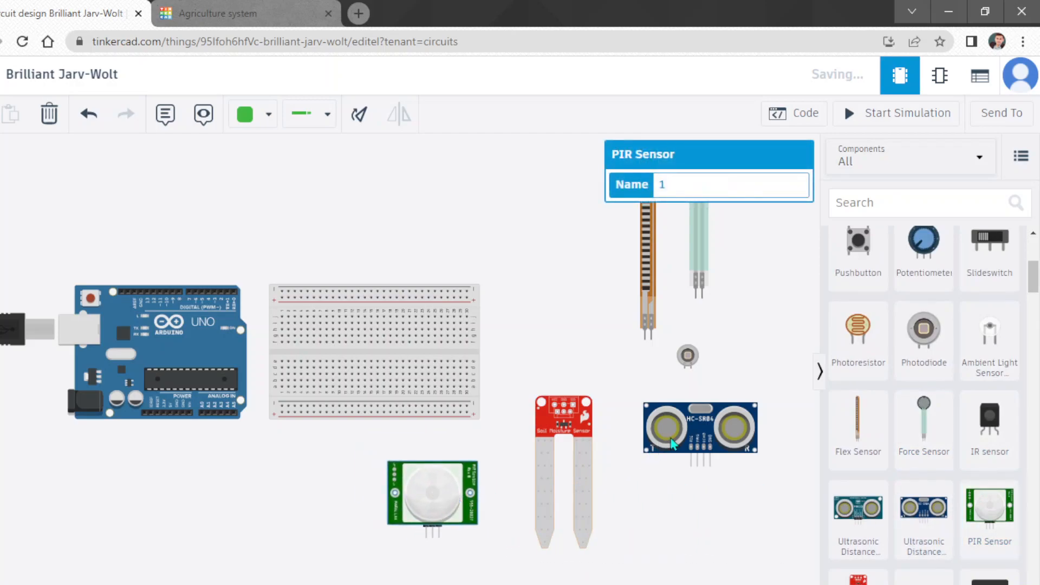
Look through the general, input and output components available in the library.
{"action": "scroll", "coordinate": [935, 423], "scroll_direction": "up", "scroll_amount": 2}
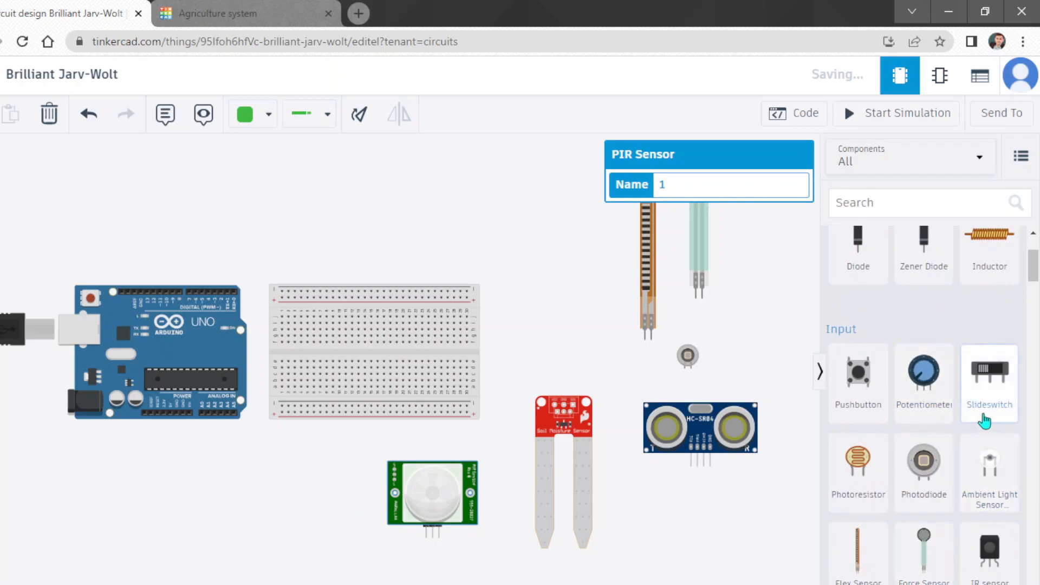
{"action": "scroll", "coordinate": [979, 420], "scroll_direction": "up", "scroll_amount": 2}
{"action": "scroll", "coordinate": [979, 420], "scroll_direction": "up", "scroll_amount": 1}
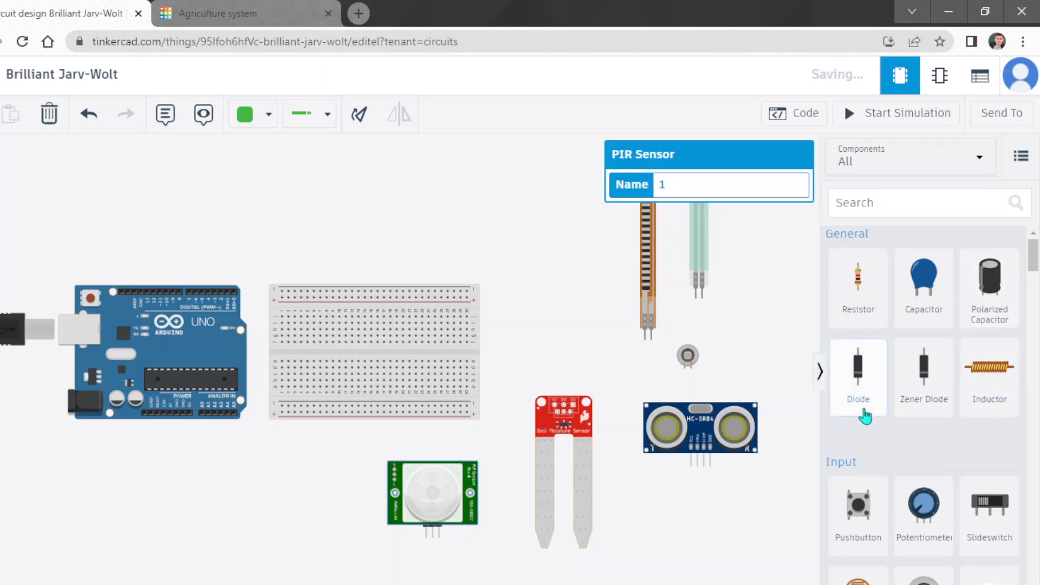
{"action": "scroll", "coordinate": [861, 412], "scroll_direction": "down", "scroll_amount": 10}
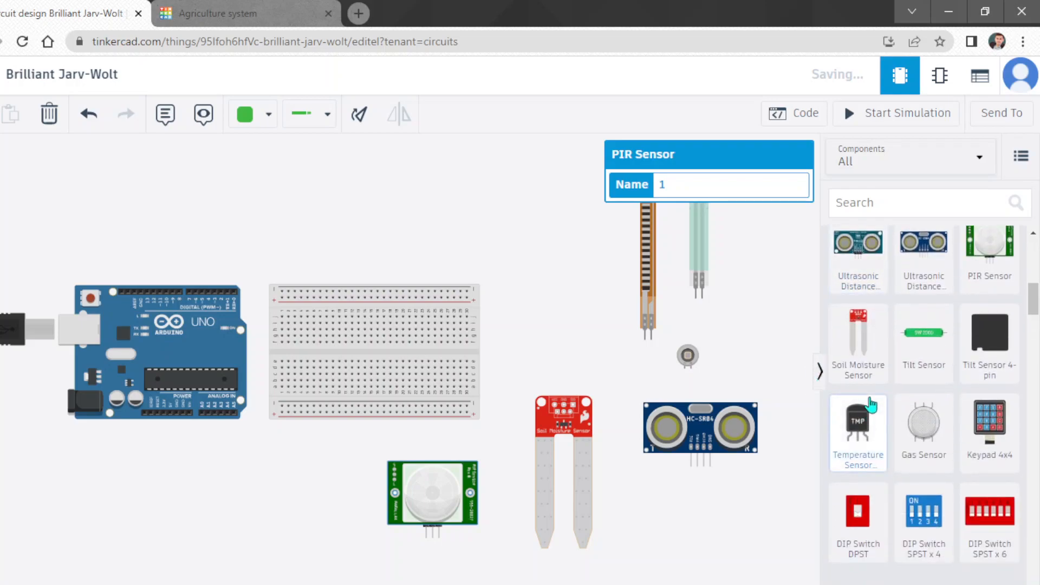
{"action": "scroll", "coordinate": [870, 405], "scroll_direction": "down", "scroll_amount": 3}
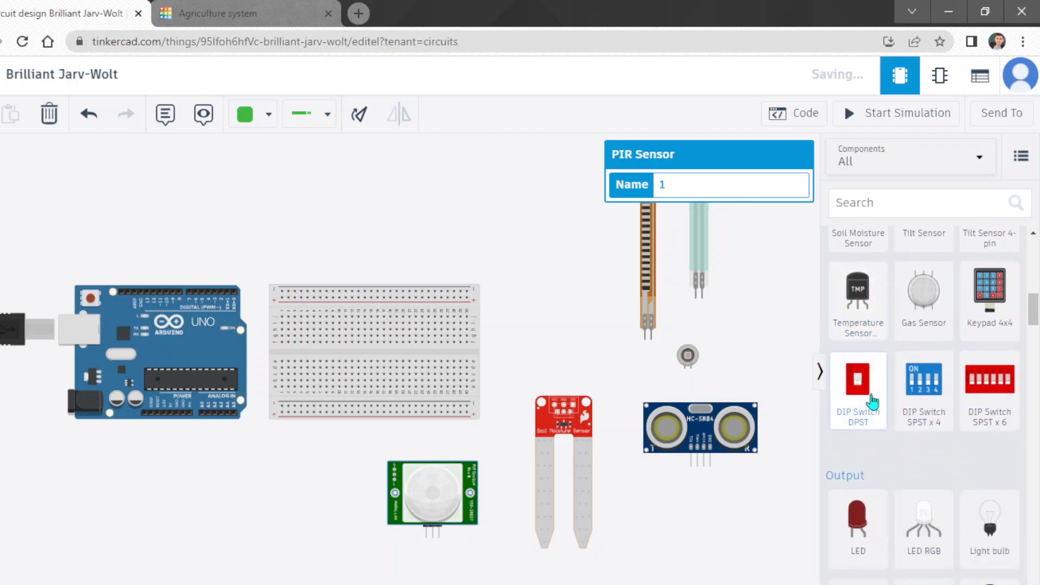
{"action": "scroll", "coordinate": [876, 395], "scroll_direction": "down", "scroll_amount": 4}
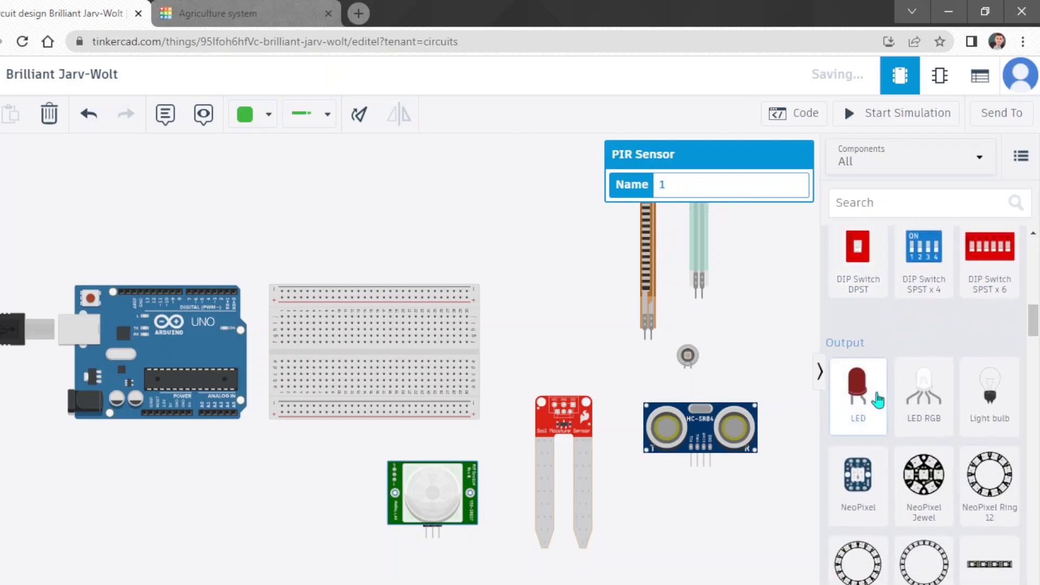
{"action": "scroll", "coordinate": [877, 400], "scroll_direction": "up", "scroll_amount": 7}
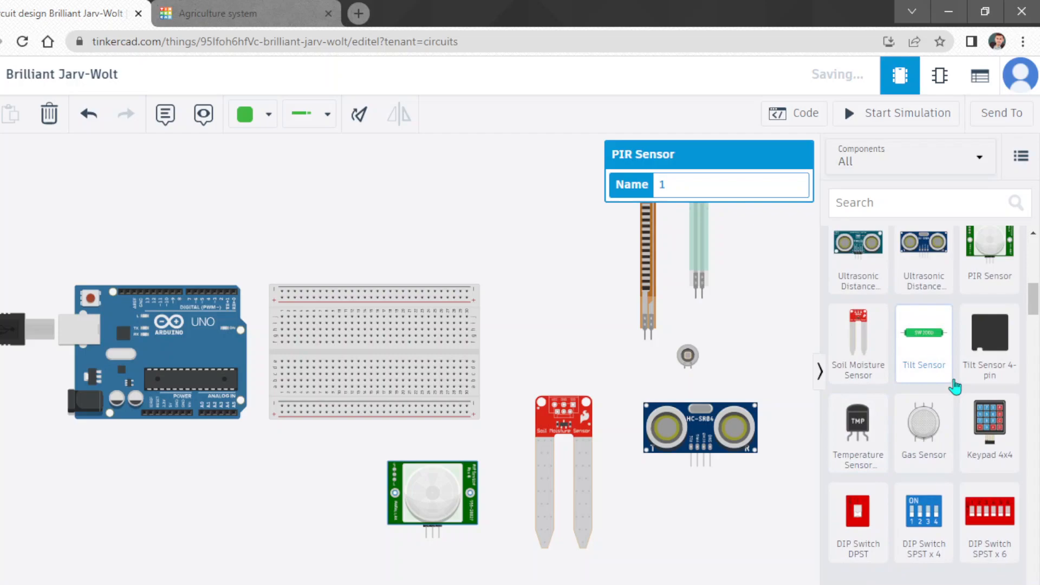
{"action": "scroll", "coordinate": [954, 386], "scroll_direction": "up", "scroll_amount": 5}
{"action": "scroll", "coordinate": [954, 387], "scroll_direction": "up", "scroll_amount": 3}
{"action": "scroll", "coordinate": [950, 388], "scroll_direction": "down", "scroll_amount": 8}
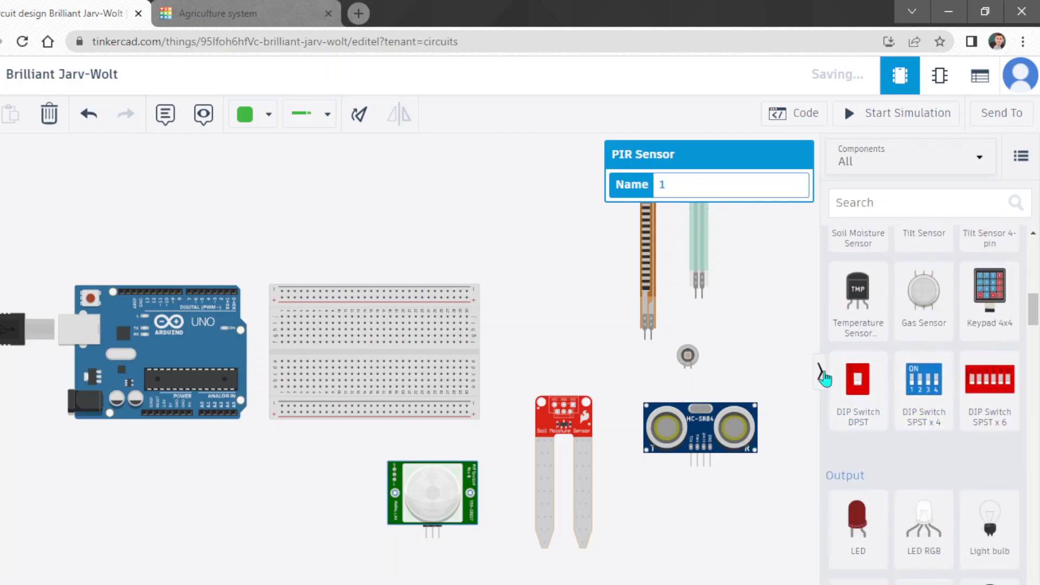
Hide the components library and move the PIR sensor above the breadboard.
{"action": "left_click", "coordinate": [820, 373]}
{"action": "scroll", "coordinate": [506, 332], "scroll_direction": "down", "scroll_amount": 5}
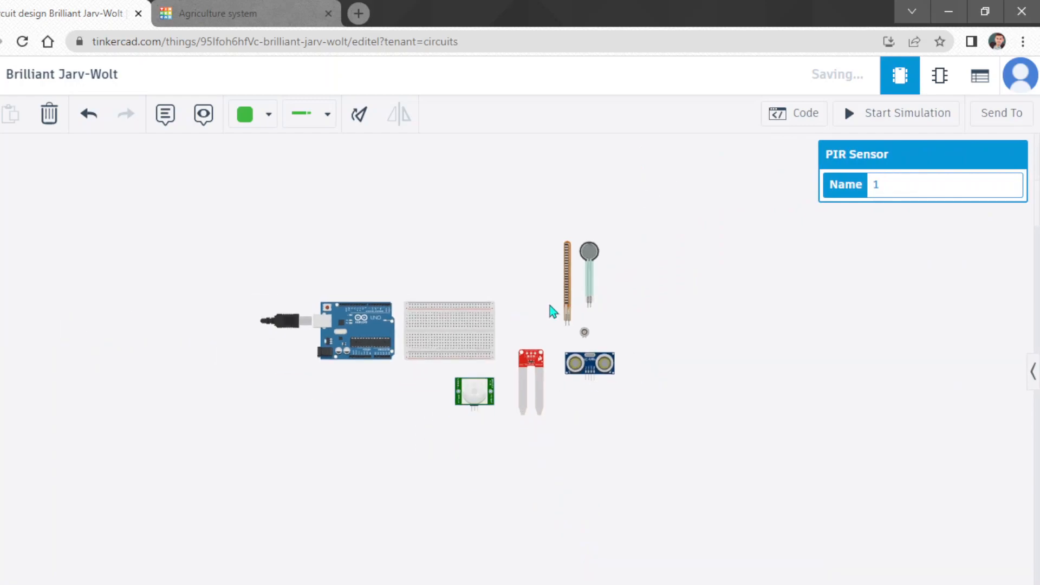
{"action": "scroll", "coordinate": [553, 312], "scroll_direction": "up", "scroll_amount": 2}
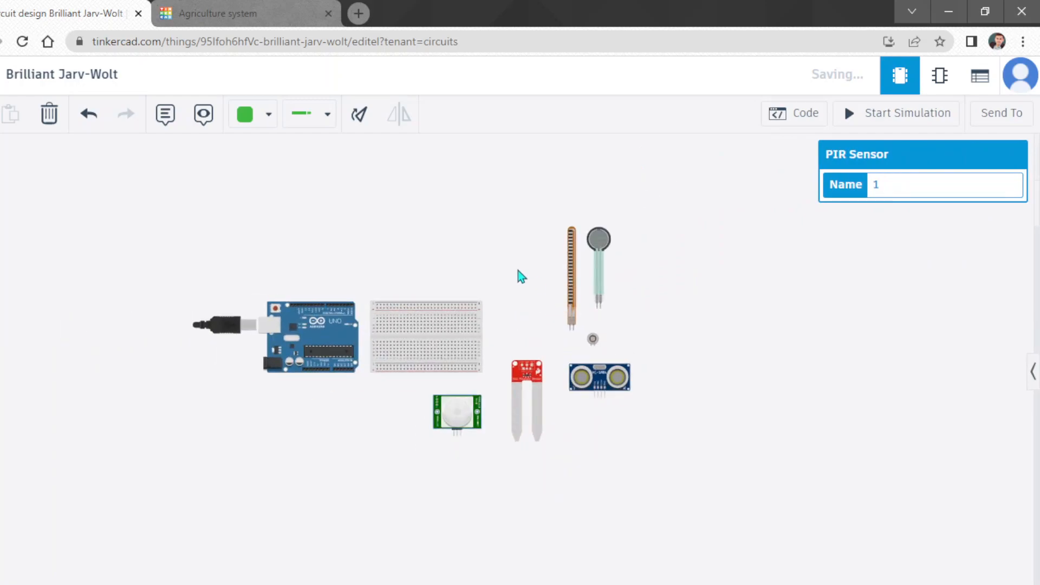
{"action": "scroll", "coordinate": [395, 299], "scroll_direction": "up", "scroll_amount": 3}
{"action": "scroll", "coordinate": [511, 302], "scroll_direction": "up", "scroll_amount": 3}
{"action": "scroll", "coordinate": [524, 318], "scroll_direction": "down", "scroll_amount": 2}
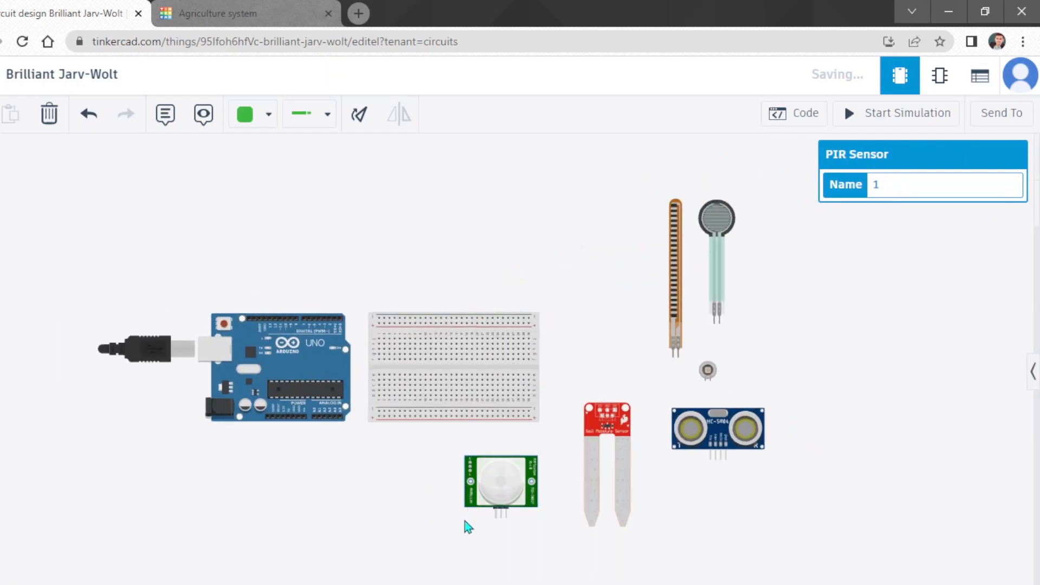
{"action": "left_click_drag", "start_coordinate": [497, 486], "coordinate": [413, 193]}
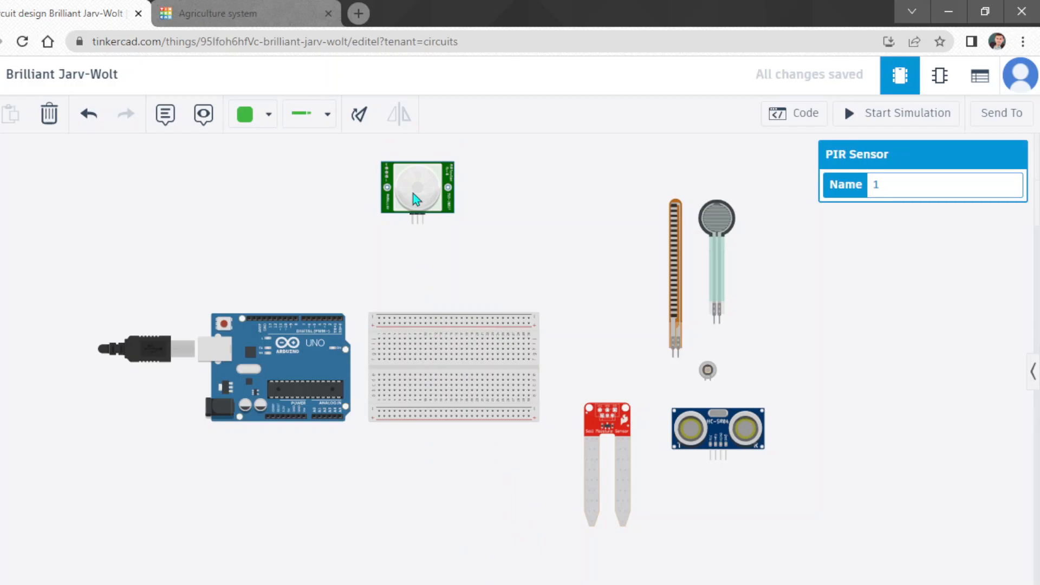
Move the soil moisture sensor beneath the breadboard, leaving open space between them for wiring.
{"action": "left_click_drag", "start_coordinate": [621, 439], "coordinate": [391, 486]}
{"action": "scroll", "coordinate": [374, 490], "scroll_direction": "down", "scroll_amount": 2}
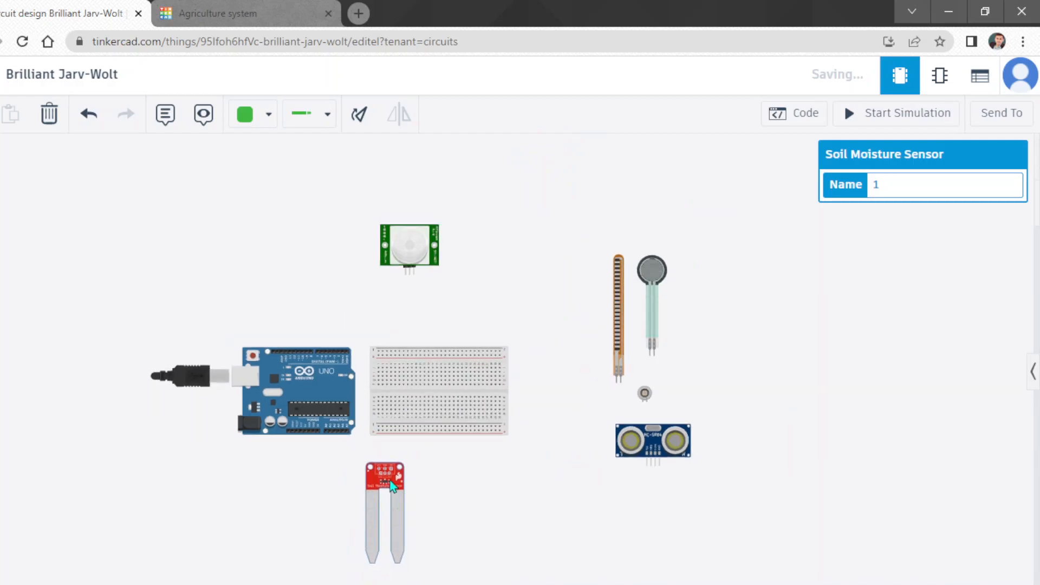
{"action": "scroll", "coordinate": [460, 226], "scroll_direction": "down", "scroll_amount": 2}
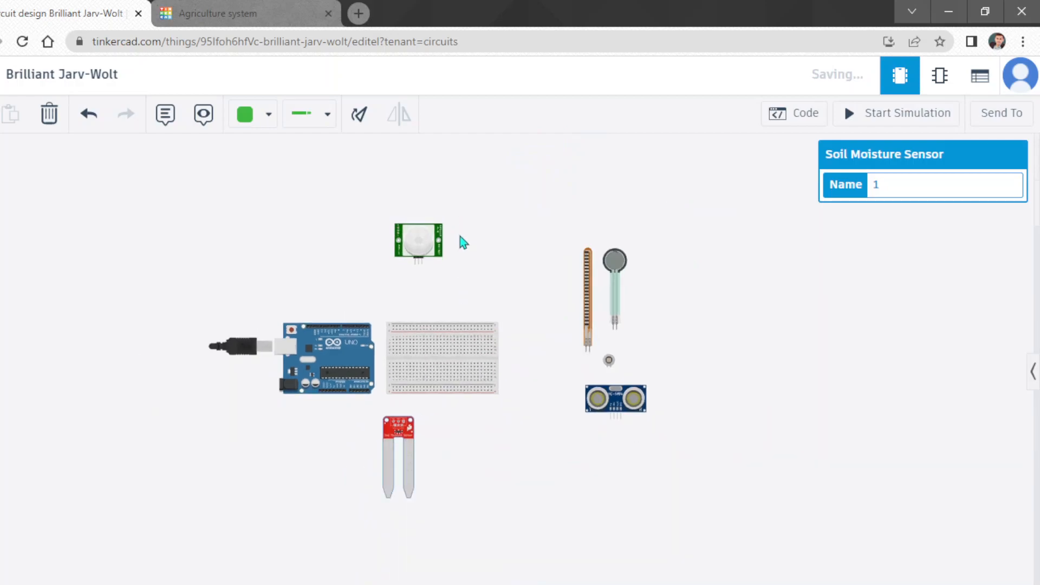
{"action": "scroll", "coordinate": [444, 530], "scroll_direction": "up", "scroll_amount": 2}
{"action": "left_click_drag", "start_coordinate": [386, 472], "coordinate": [418, 582]}
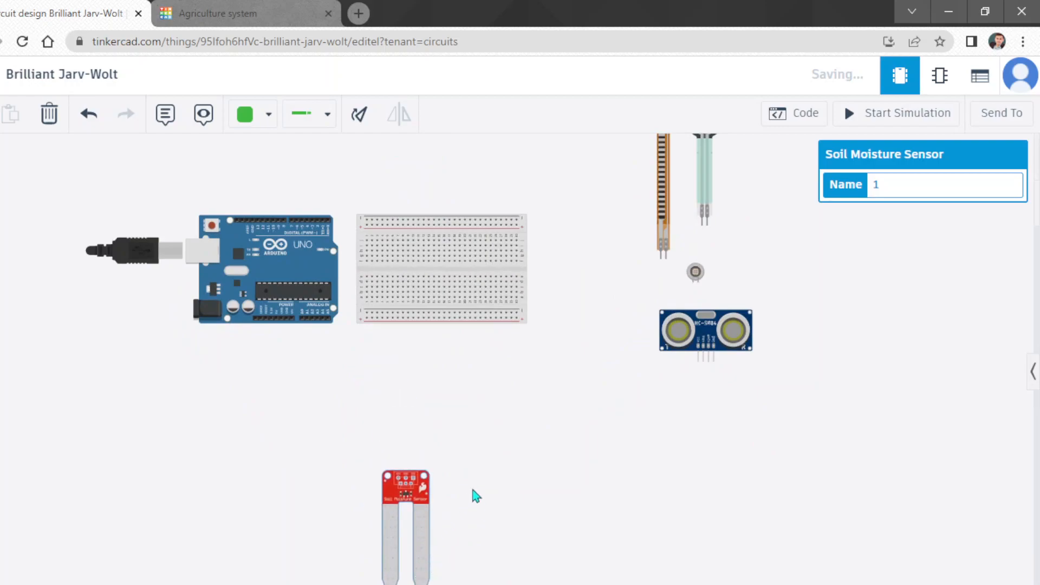
{"action": "left_click", "coordinate": [469, 495]}
{"action": "scroll", "coordinate": [579, 438], "scroll_direction": "down", "scroll_amount": 2}
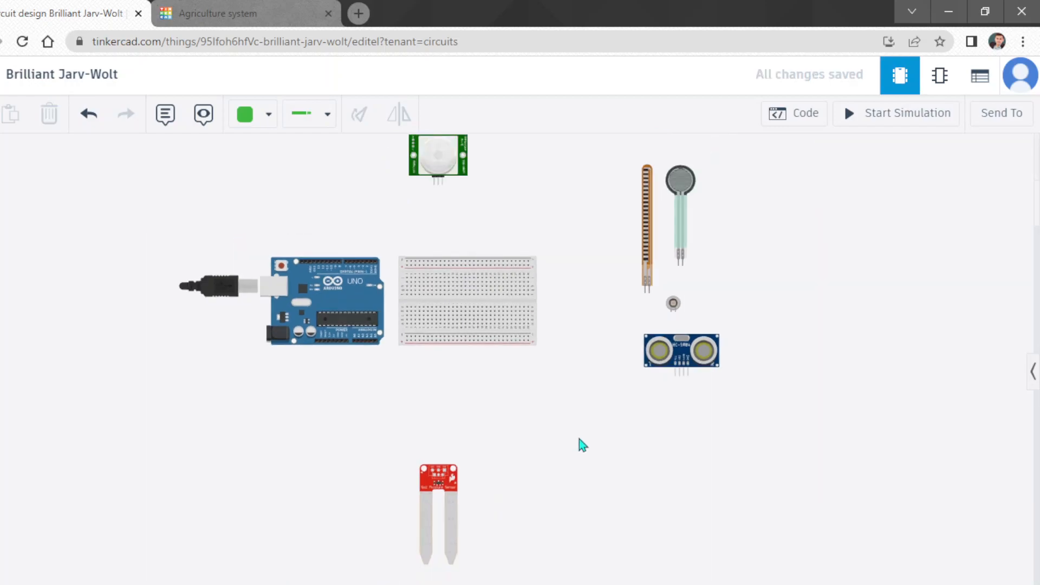
{"action": "scroll", "coordinate": [580, 439], "scroll_direction": "up", "scroll_amount": 2}
{"action": "left_click_drag", "start_coordinate": [370, 524], "coordinate": [343, 476]}
{"action": "left_click", "coordinate": [628, 428]}
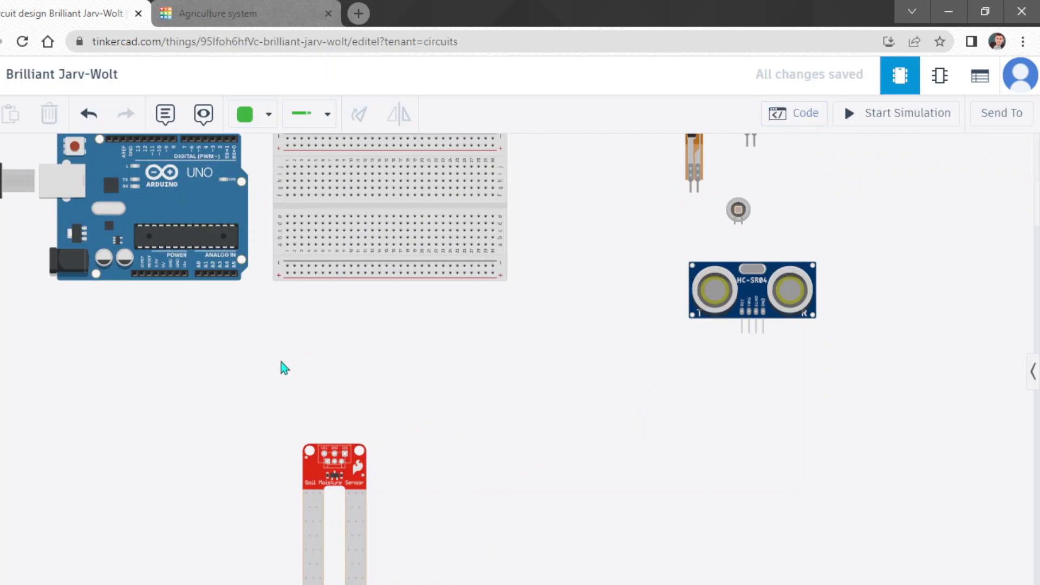
Wire the Arduino's 5V pin to column 1 of the breadboard's lower positive rail and color the wire red.
{"action": "scroll", "coordinate": [349, 488], "scroll_direction": "up", "scroll_amount": 2}
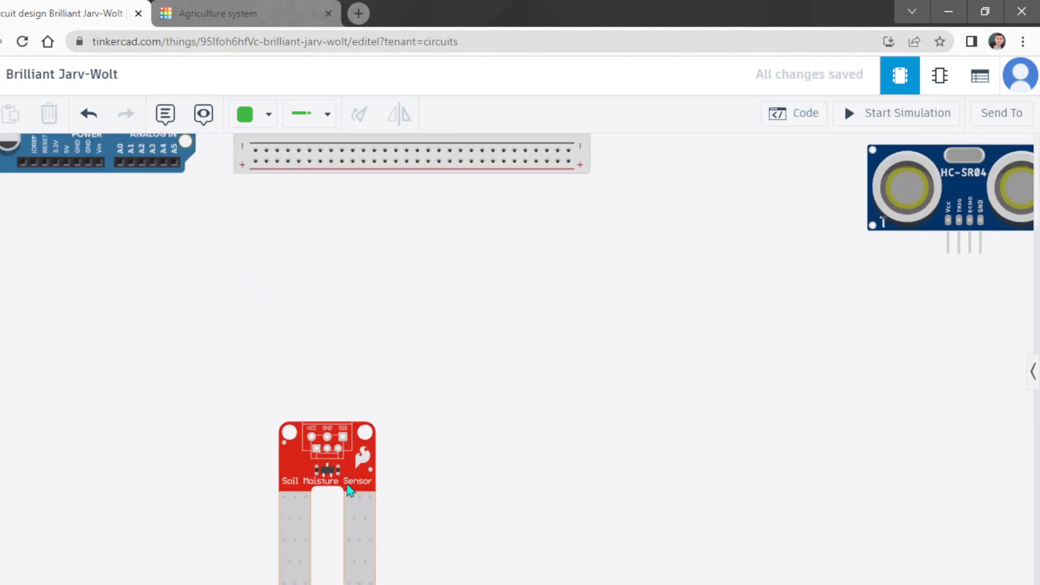
{"action": "scroll", "coordinate": [351, 485], "scroll_direction": "down", "scroll_amount": 1}
{"action": "scroll", "coordinate": [352, 483], "scroll_direction": "down", "scroll_amount": 2}
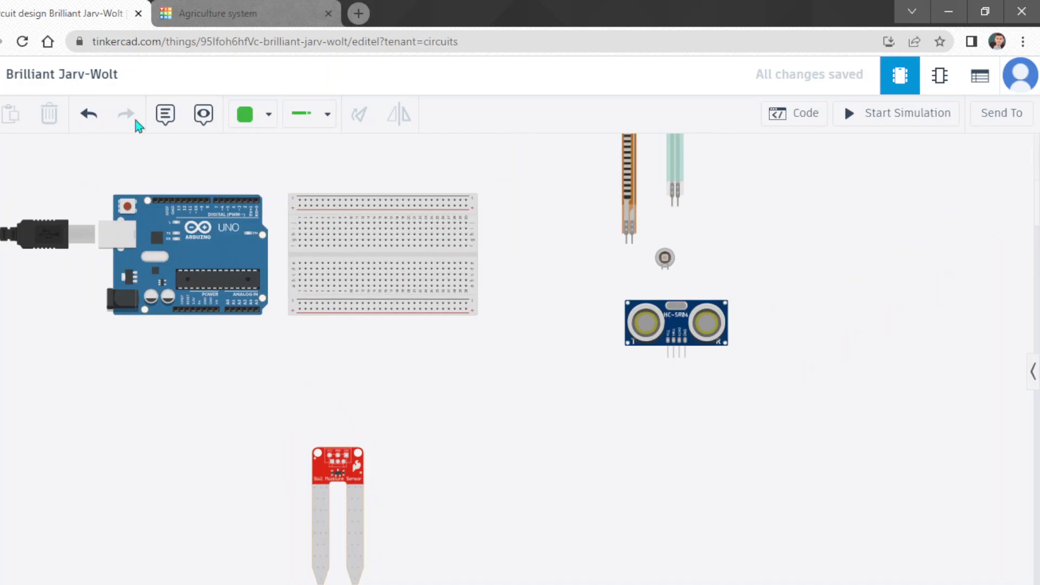
{"action": "scroll", "coordinate": [169, 315], "scroll_direction": "up", "scroll_amount": 2}
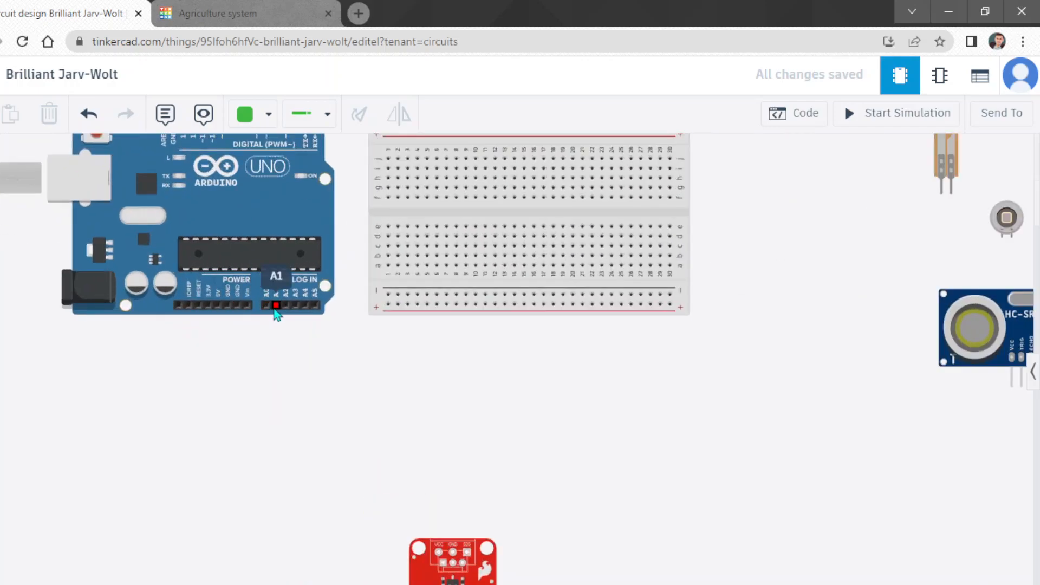
{"action": "left_click", "coordinate": [219, 306]}
{"action": "left_click", "coordinate": [218, 326]}
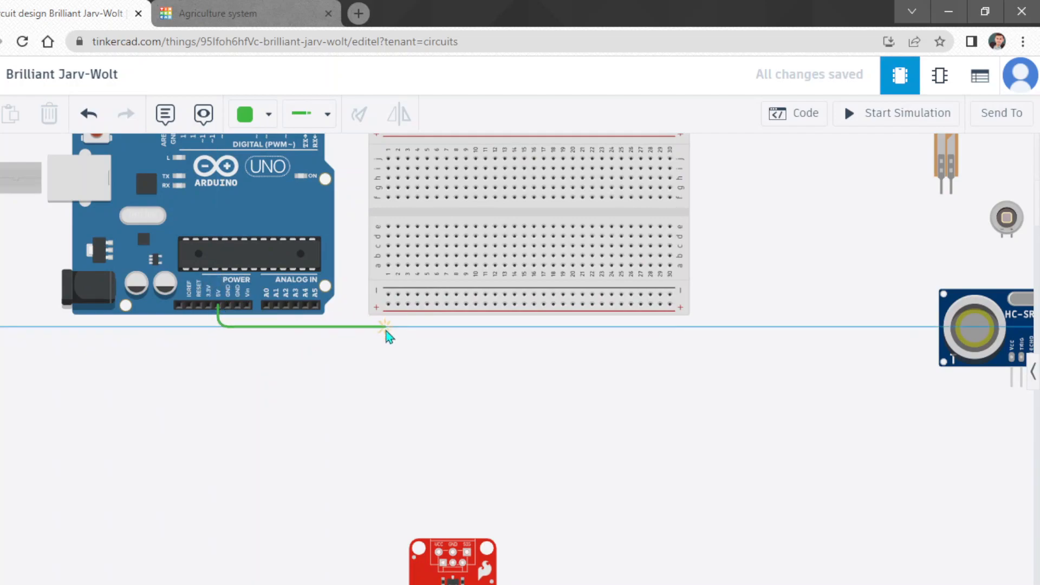
{"action": "left_click", "coordinate": [385, 326]}
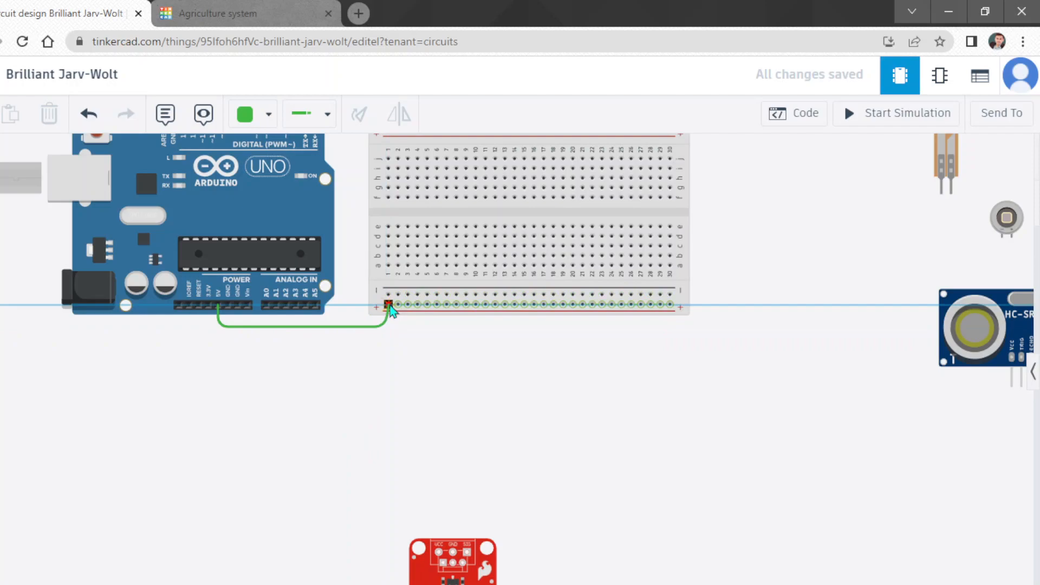
{"action": "left_click", "coordinate": [389, 305]}
{"action": "left_click", "coordinate": [269, 115]}
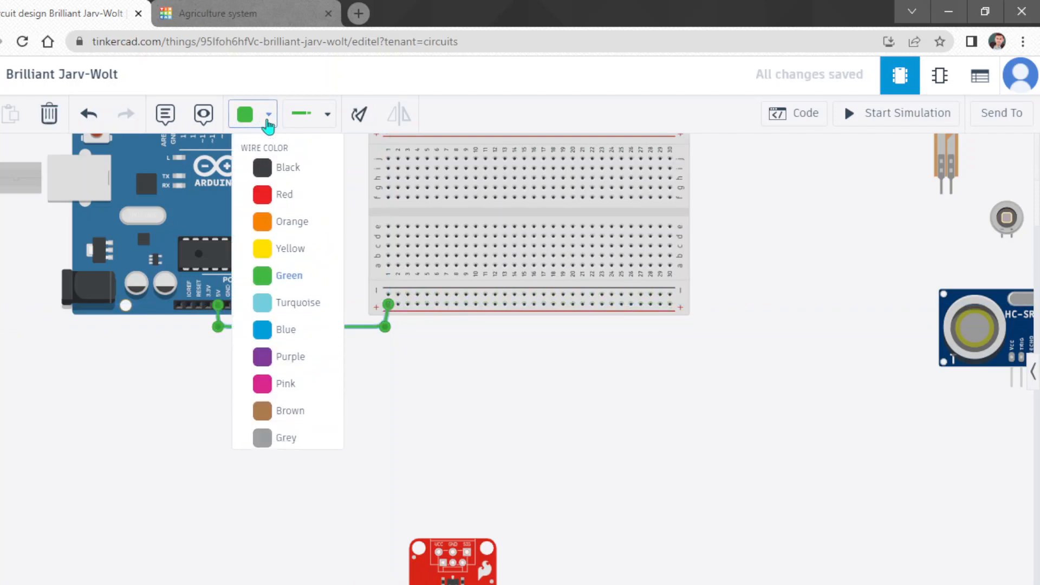
{"action": "left_click", "coordinate": [261, 193]}
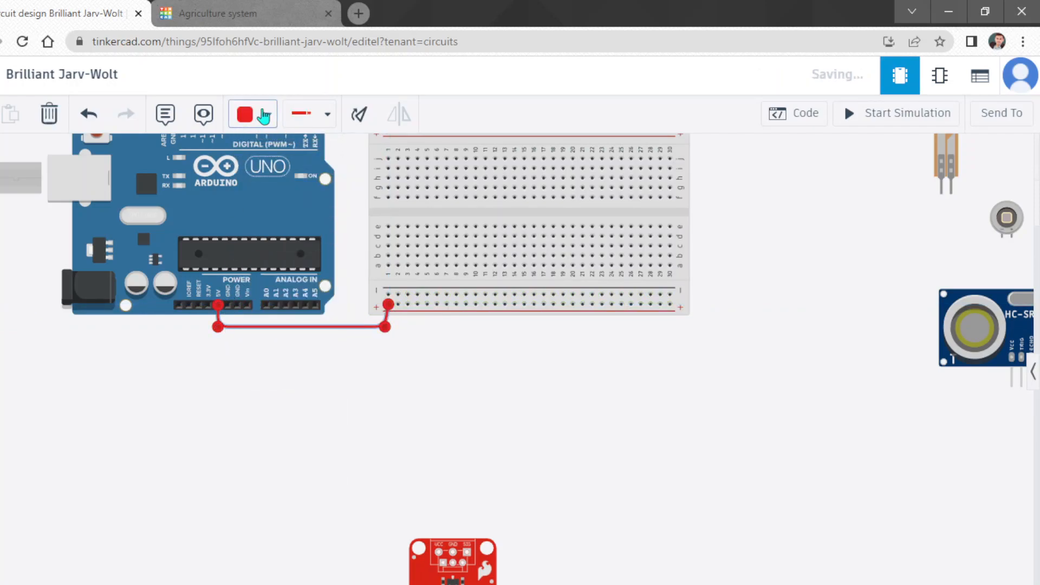
Wire the Arduino's GND pin beside 5V to column 1 of the breadboard's lower negative rail and color the wire green.
{"action": "left_click", "coordinate": [265, 114]}
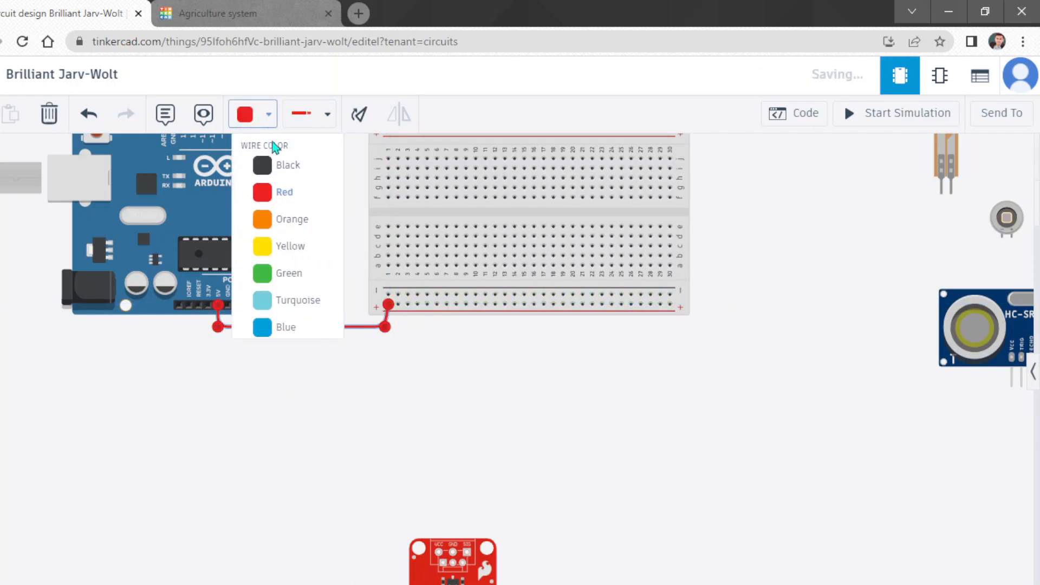
{"action": "left_click", "coordinate": [227, 306]}
{"action": "left_click", "coordinate": [224, 341]}
{"action": "left_click", "coordinate": [388, 341]}
{"action": "left_click", "coordinate": [389, 295]}
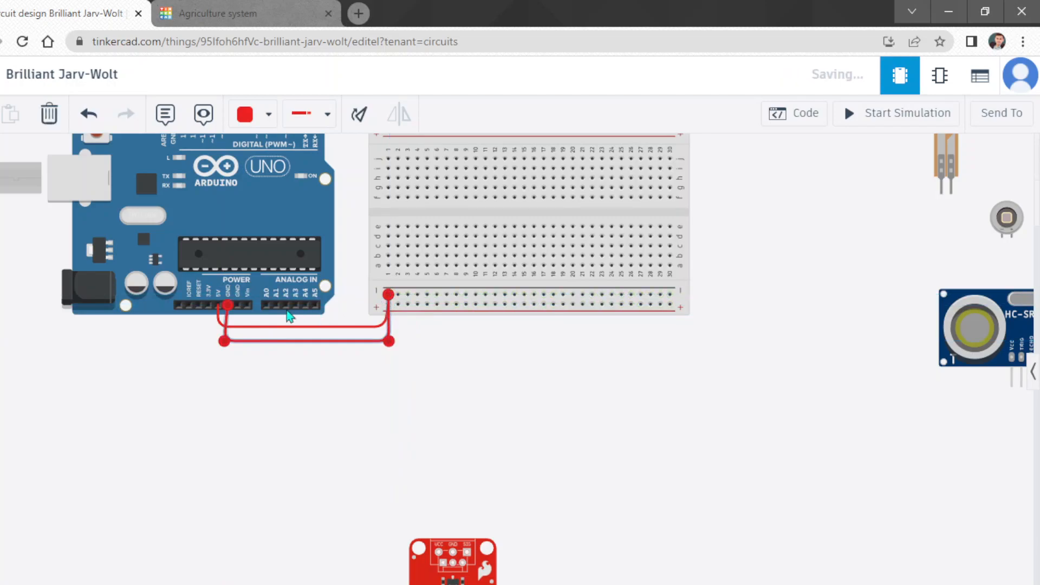
{"action": "left_click", "coordinate": [268, 114]}
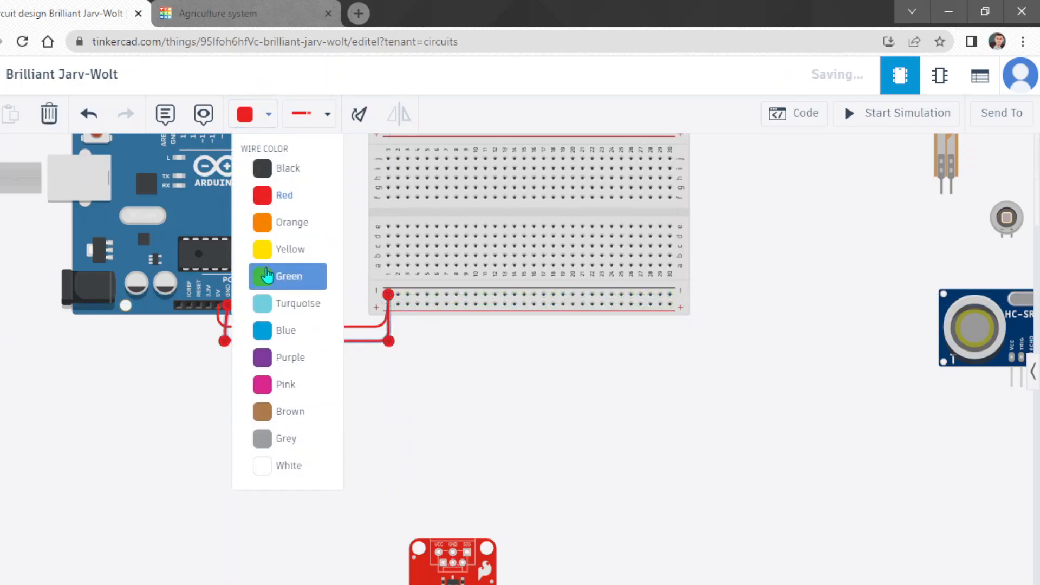
{"action": "left_click", "coordinate": [266, 274]}
Move the soil moisture sensor up close to the breadboard's lower edge.
{"action": "left_click", "coordinate": [437, 565]}
{"action": "left_click_drag", "start_coordinate": [438, 565], "coordinate": [437, 402]}
{"action": "scroll", "coordinate": [438, 402], "scroll_direction": "up", "scroll_amount": 1}
{"action": "scroll", "coordinate": [443, 401], "scroll_direction": "up", "scroll_amount": 2}
{"action": "left_click", "coordinate": [535, 316]}
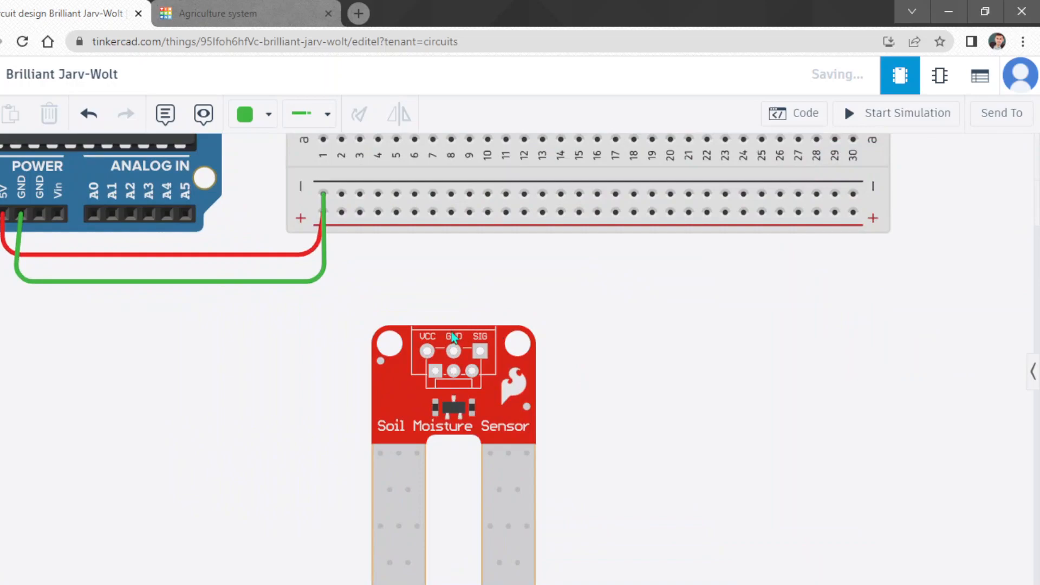
Connect the soil moisture sensor's VCC to the lower positive rail at column 7 and GND to the negative rail at column 8 with blue wires.
{"action": "scroll", "coordinate": [410, 307], "scroll_direction": "up", "scroll_amount": 1}
{"action": "scroll", "coordinate": [411, 307], "scroll_direction": "down", "scroll_amount": 2}
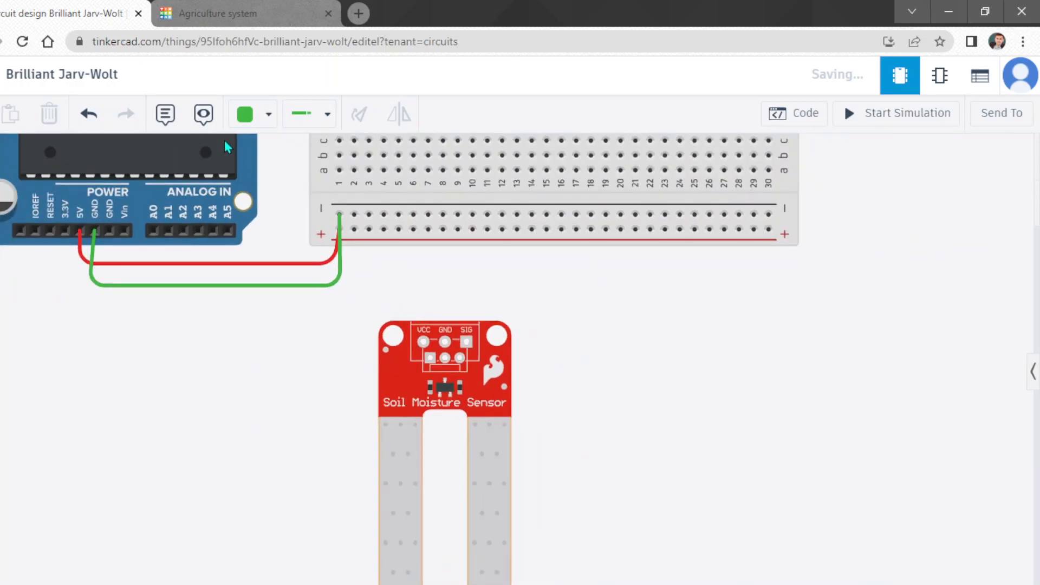
{"action": "left_click", "coordinate": [268, 129]}
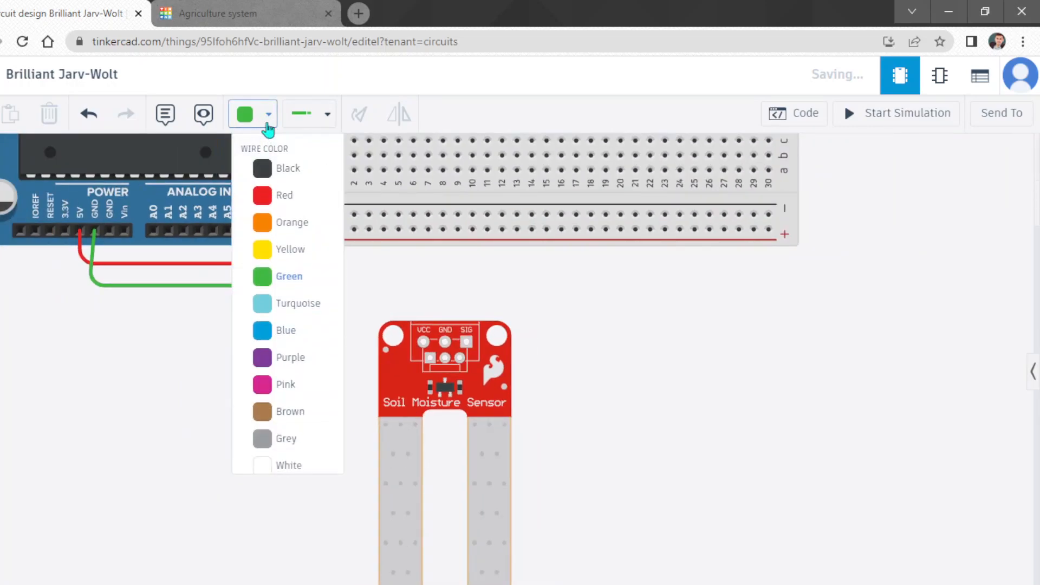
{"action": "left_click", "coordinate": [286, 331]}
{"action": "left_click", "coordinate": [423, 341]}
{"action": "left_click", "coordinate": [413, 231]}
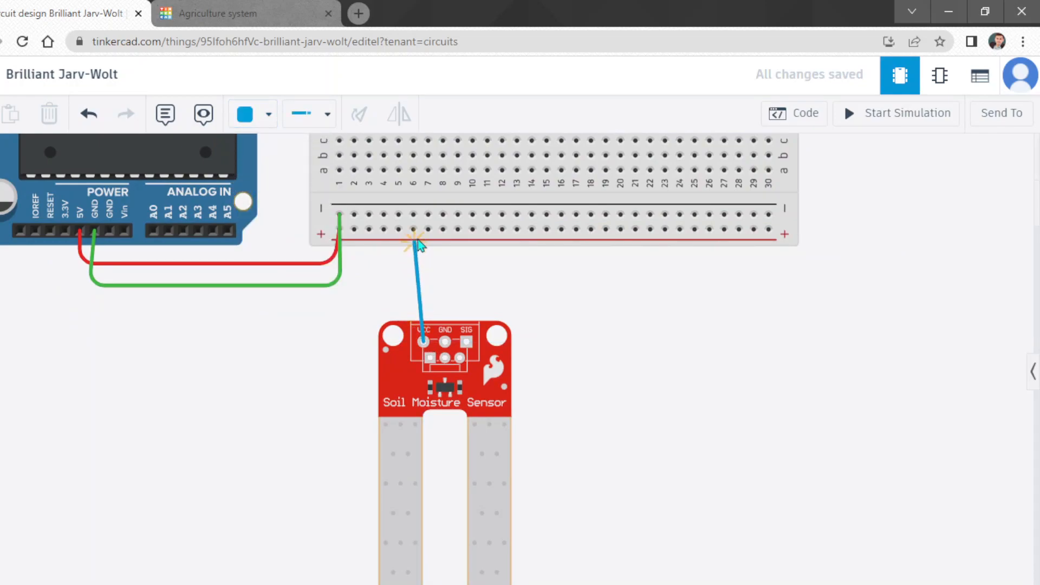
{"action": "left_click", "coordinate": [428, 230]}
{"action": "left_click", "coordinate": [445, 341]}
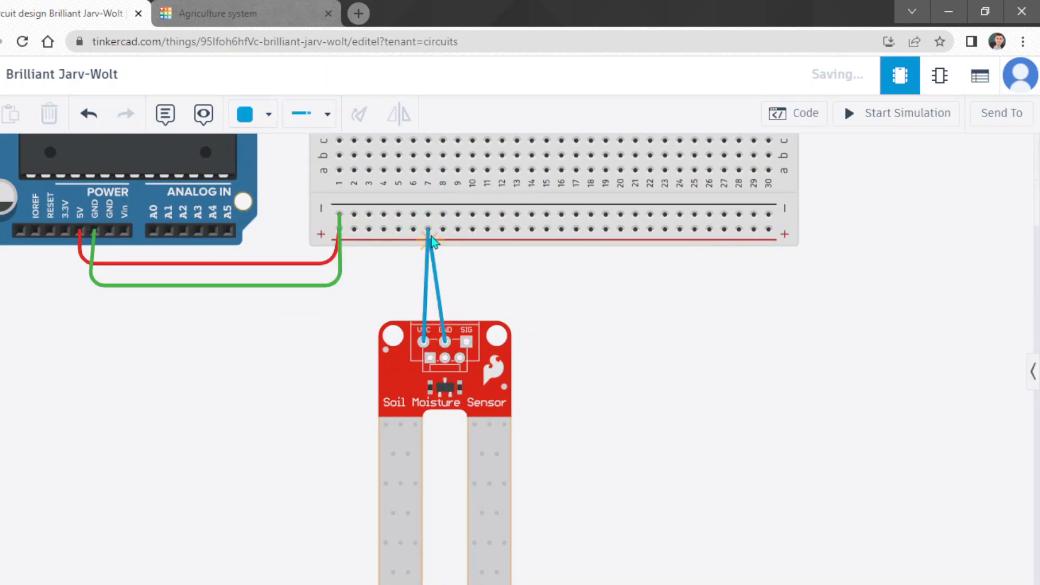
{"action": "left_click", "coordinate": [443, 215]}
Connect the soil moisture sensor's SIG pin to the Arduino's digital pin 4 with a blue wire routed beneath the board.
{"action": "scroll", "coordinate": [439, 288], "scroll_direction": "down", "scroll_amount": 2}
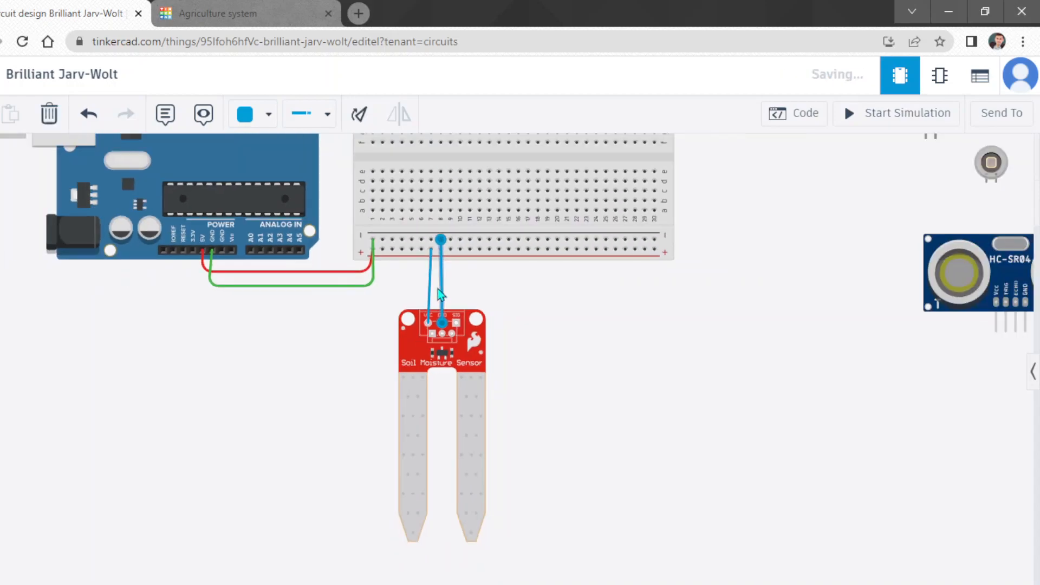
{"action": "scroll", "coordinate": [437, 288], "scroll_direction": "down", "scroll_amount": 2}
{"action": "left_click", "coordinate": [454, 313]}
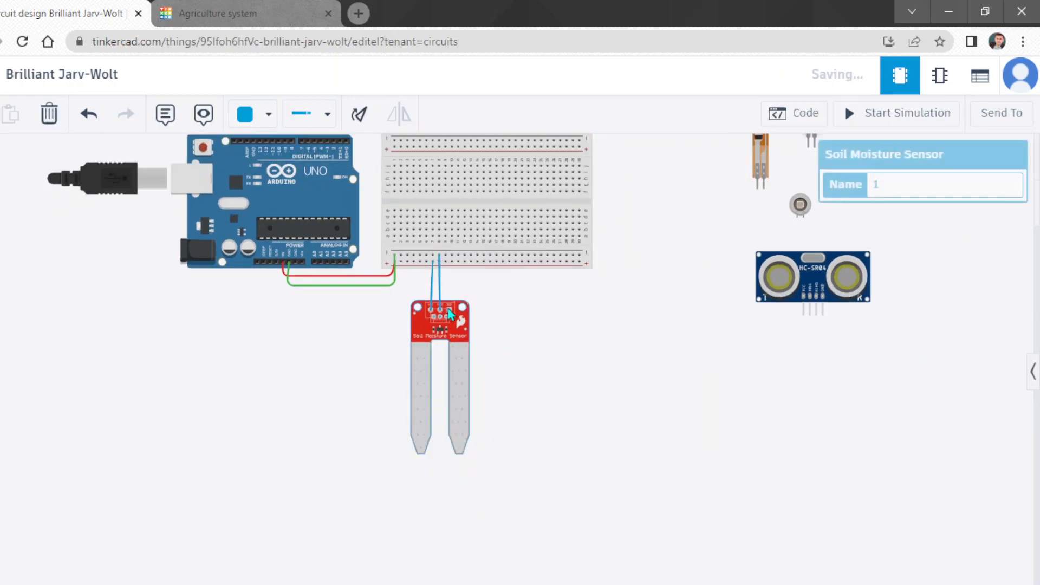
{"action": "left_click", "coordinate": [450, 311]}
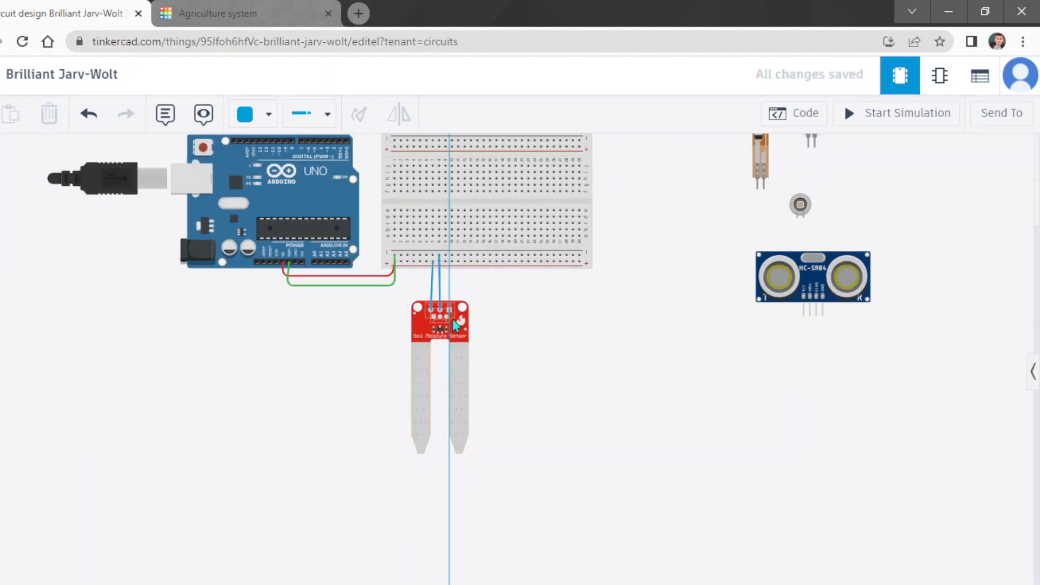
{"action": "left_click", "coordinate": [474, 296]}
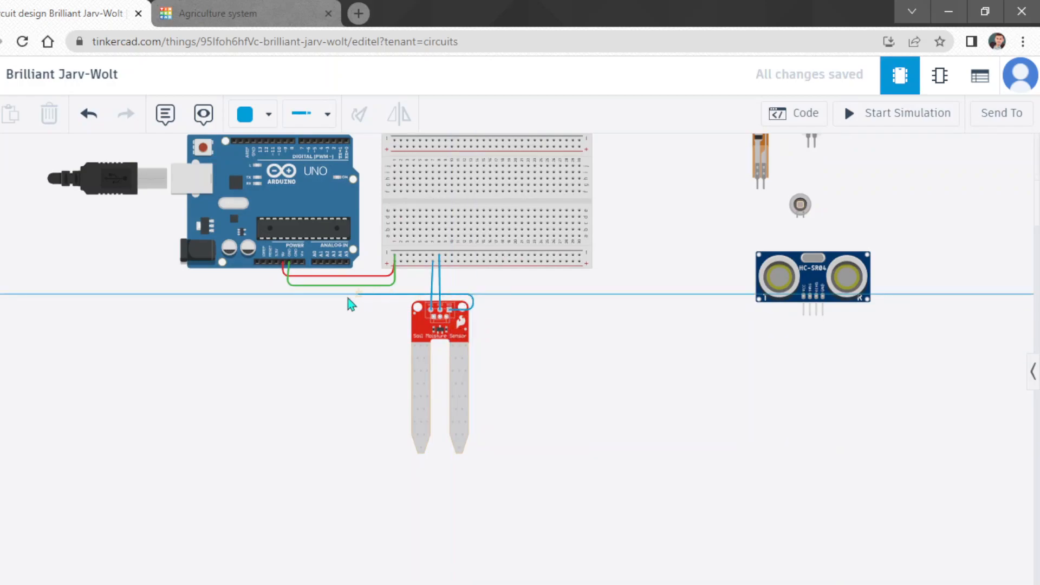
{"action": "left_click", "coordinate": [317, 294]}
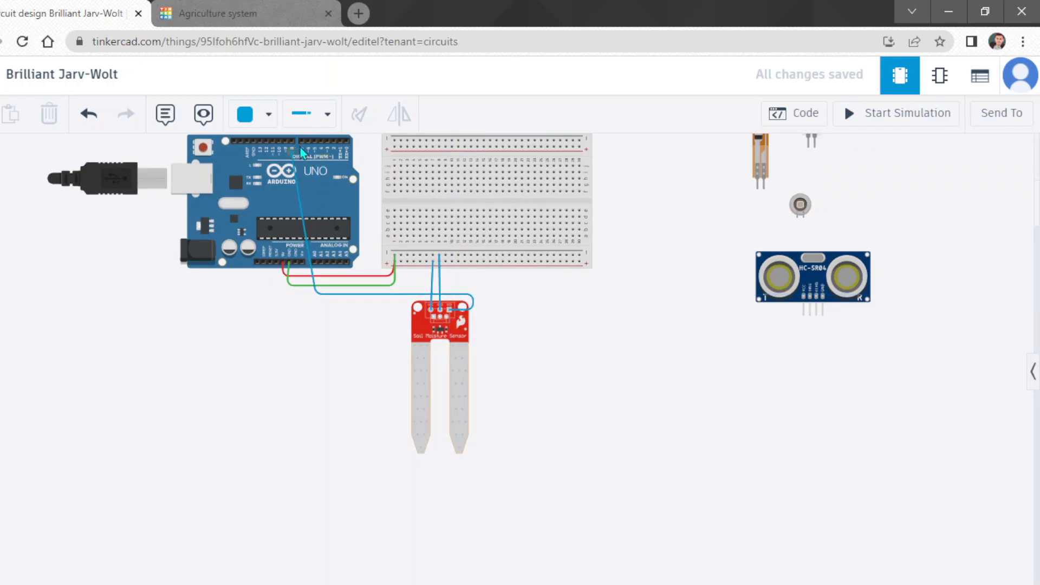
{"action": "left_click", "coordinate": [335, 142]}
{"action": "scroll", "coordinate": [337, 147], "scroll_direction": "up", "scroll_amount": 2}
{"action": "scroll", "coordinate": [337, 152], "scroll_direction": "up", "scroll_amount": 3}
{"action": "left_click", "coordinate": [308, 138]}
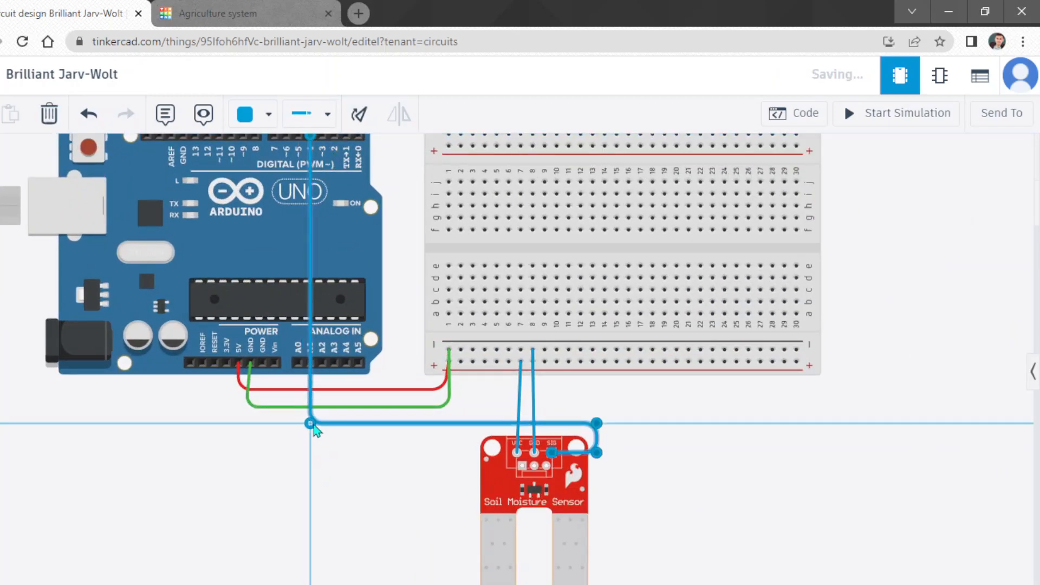
{"action": "left_click", "coordinate": [382, 472]}
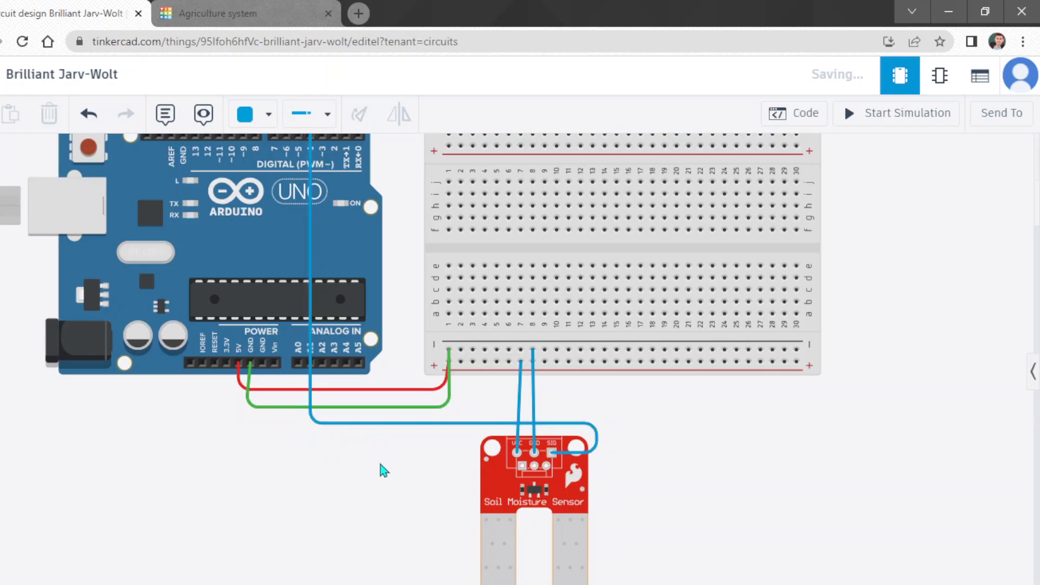
{"action": "scroll", "coordinate": [254, 230], "scroll_direction": "down", "scroll_amount": 2}
{"action": "scroll", "coordinate": [316, 165], "scroll_direction": "up", "scroll_amount": 4}
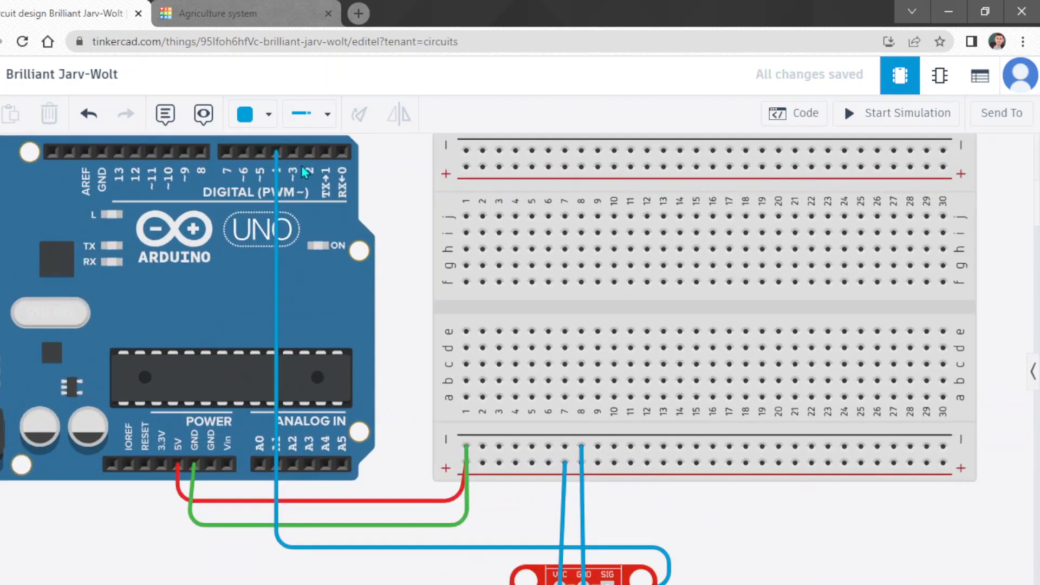
{"action": "scroll", "coordinate": [275, 168], "scroll_direction": "down", "scroll_amount": 3}
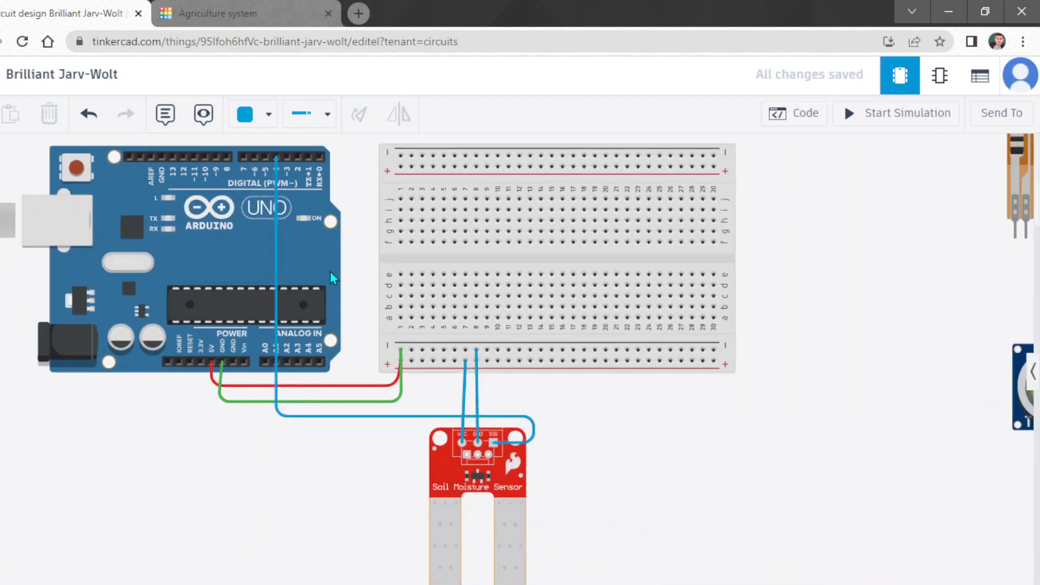
{"action": "scroll", "coordinate": [542, 485], "scroll_direction": "down", "scroll_amount": 3}
{"action": "scroll", "coordinate": [533, 521], "scroll_direction": "up", "scroll_amount": 3}
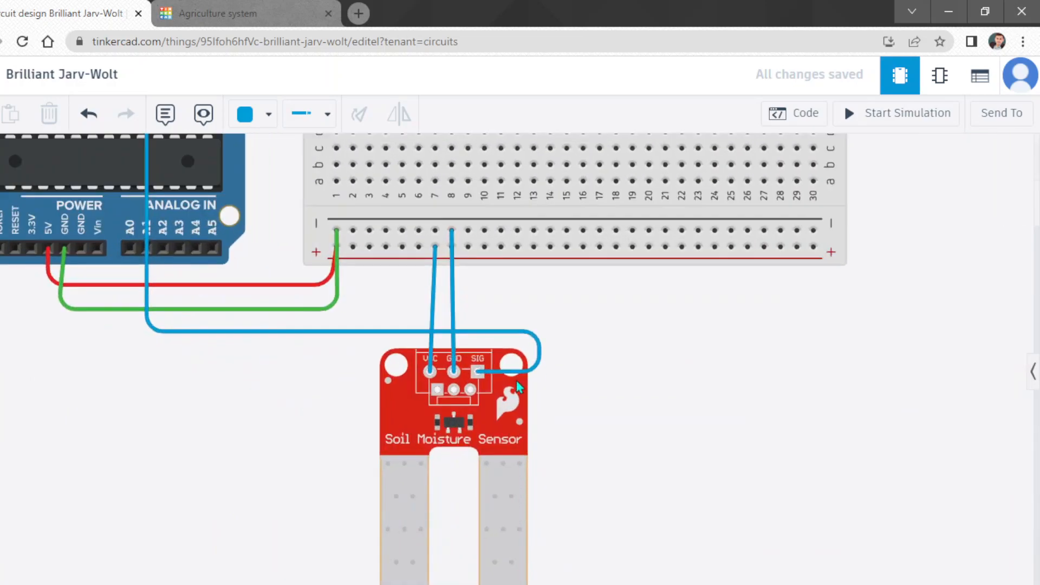
{"action": "scroll", "coordinate": [543, 373], "scroll_direction": "down", "scroll_amount": 4}
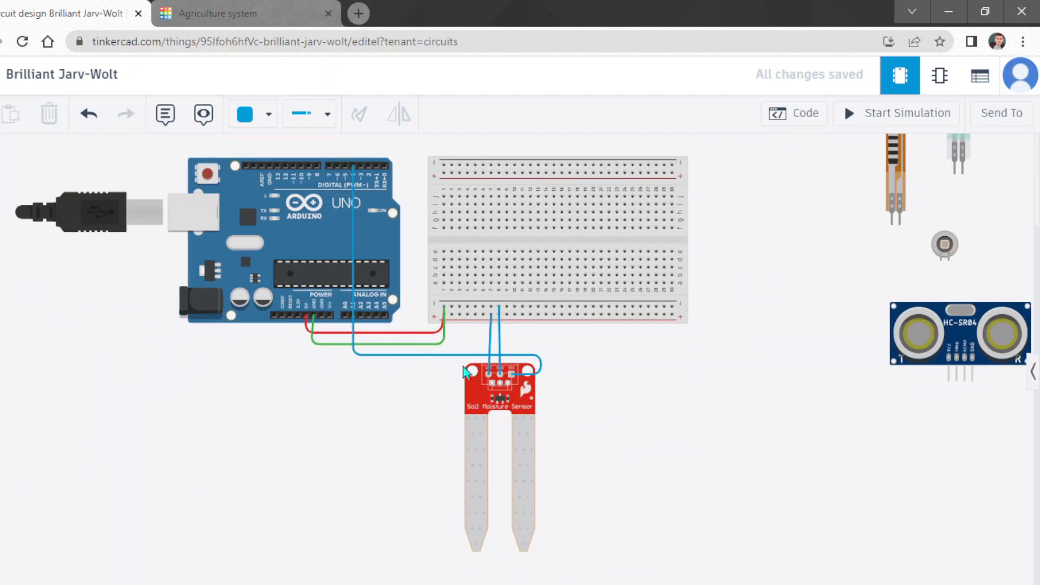
Add a DC motor to the workplane below the breadboard, just right of the soil moisture sensor.
{"action": "scroll", "coordinate": [322, 330], "scroll_direction": "down", "scroll_amount": 2}
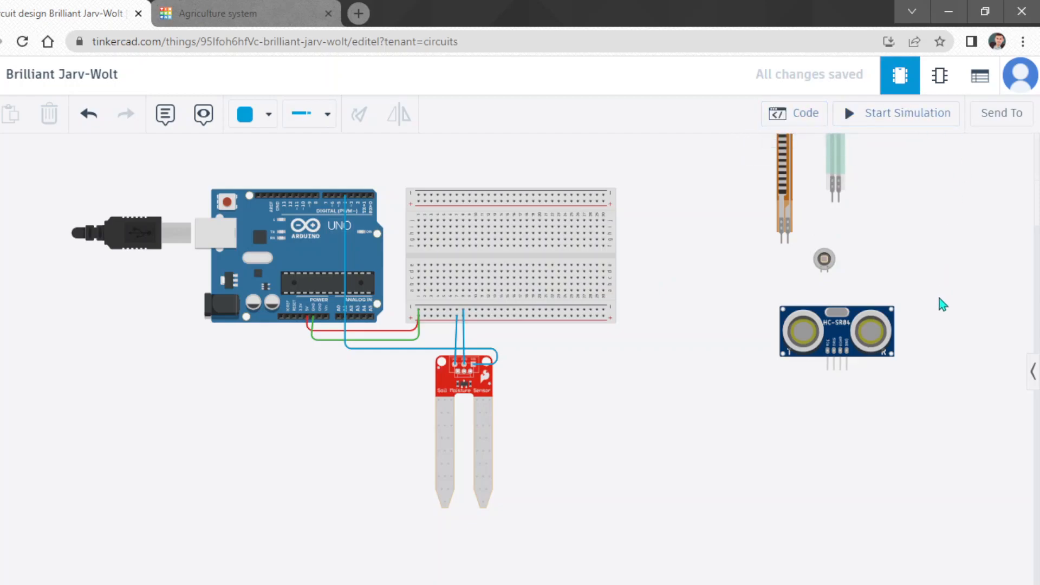
{"action": "left_click", "coordinate": [1031, 372]}
{"action": "scroll", "coordinate": [929, 379], "scroll_direction": "down", "scroll_amount": 5}
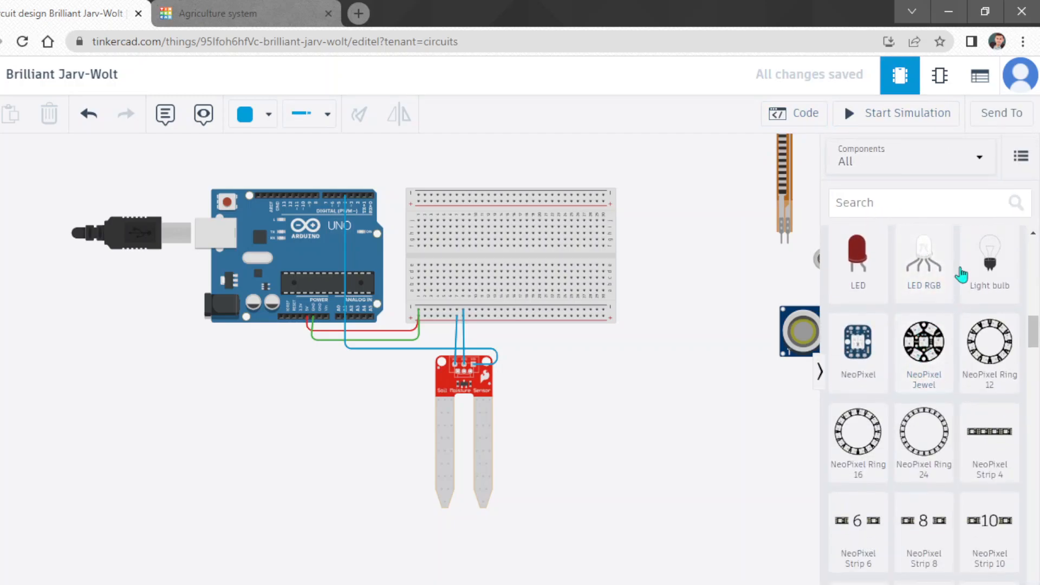
{"action": "scroll", "coordinate": [941, 312], "scroll_direction": "down", "scroll_amount": 5}
{"action": "scroll", "coordinate": [941, 312], "scroll_direction": "down", "scroll_amount": 2}
{"action": "left_click_drag", "start_coordinate": [923, 312], "coordinate": [580, 400]}
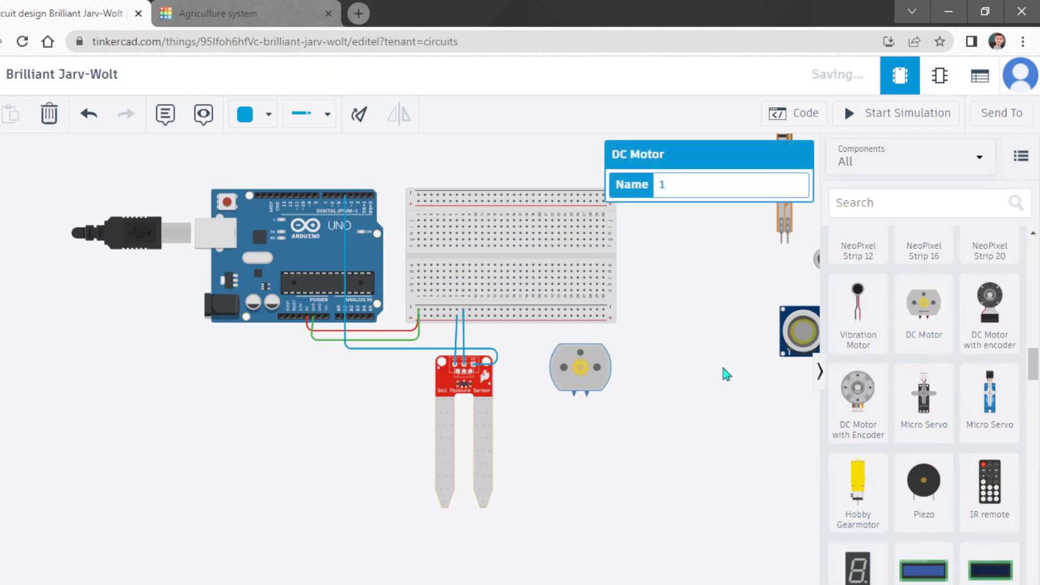
{"action": "left_click", "coordinate": [823, 387]}
{"action": "scroll", "coordinate": [672, 346], "scroll_direction": "up", "scroll_amount": 4}
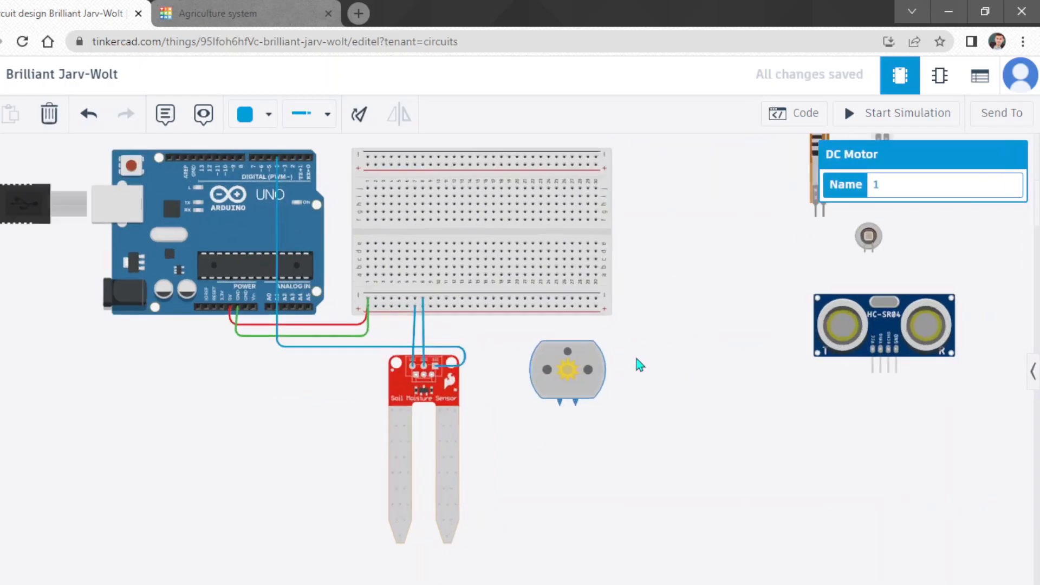
{"action": "scroll", "coordinate": [416, 362], "scroll_direction": "down", "scroll_amount": 2}
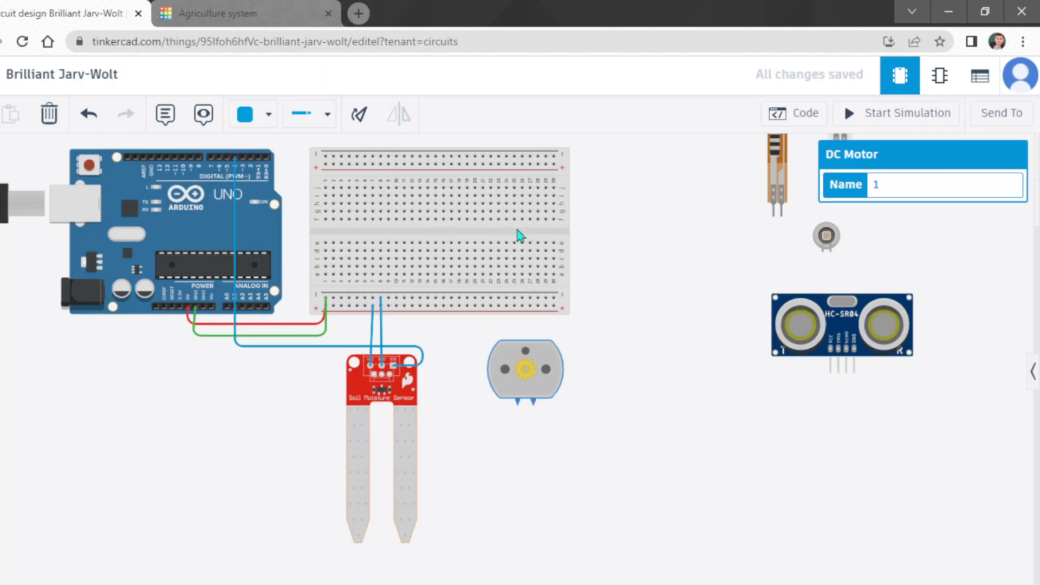
Move the DC motor up against the breadboard's right edge, with its terminals above the lower rails.
{"action": "left_click_drag", "start_coordinate": [523, 371], "coordinate": [598, 274]}
{"action": "scroll", "coordinate": [597, 274], "scroll_direction": "down", "scroll_amount": 1}
{"action": "scroll", "coordinate": [598, 274], "scroll_direction": "up", "scroll_amount": 2}
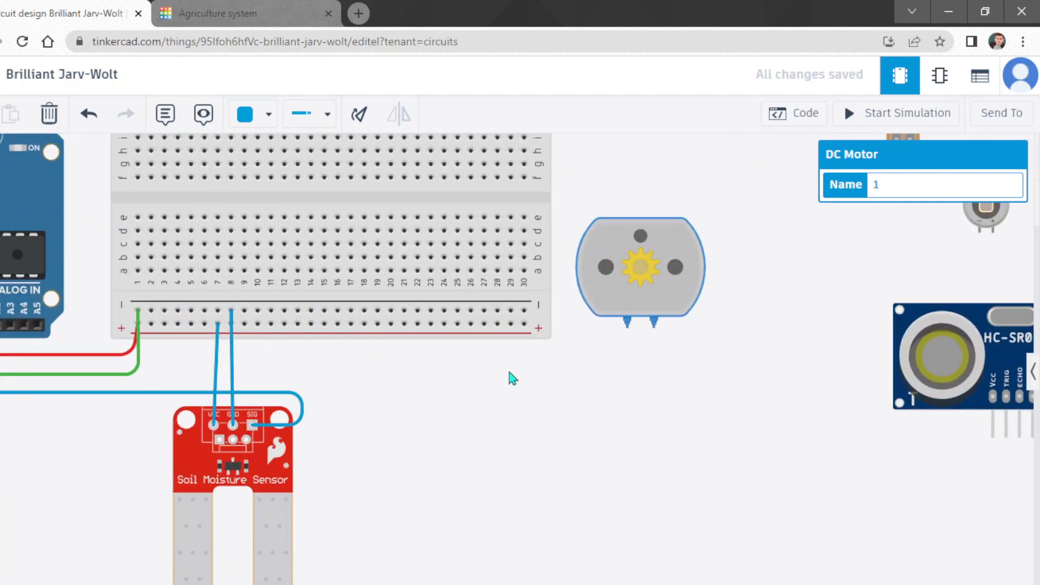
{"action": "left_click_drag", "start_coordinate": [622, 276], "coordinate": [590, 234]}
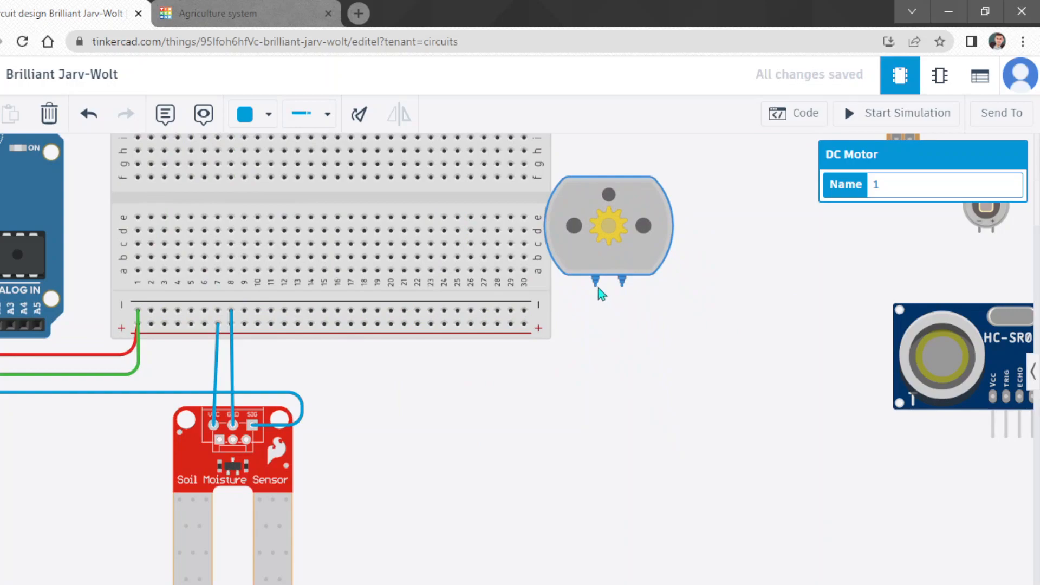
Connect the DC motor's black terminal to column 30 of the lower negative rail with a blue wire and shift the motor slightly down.
{"action": "left_click", "coordinate": [595, 286]}
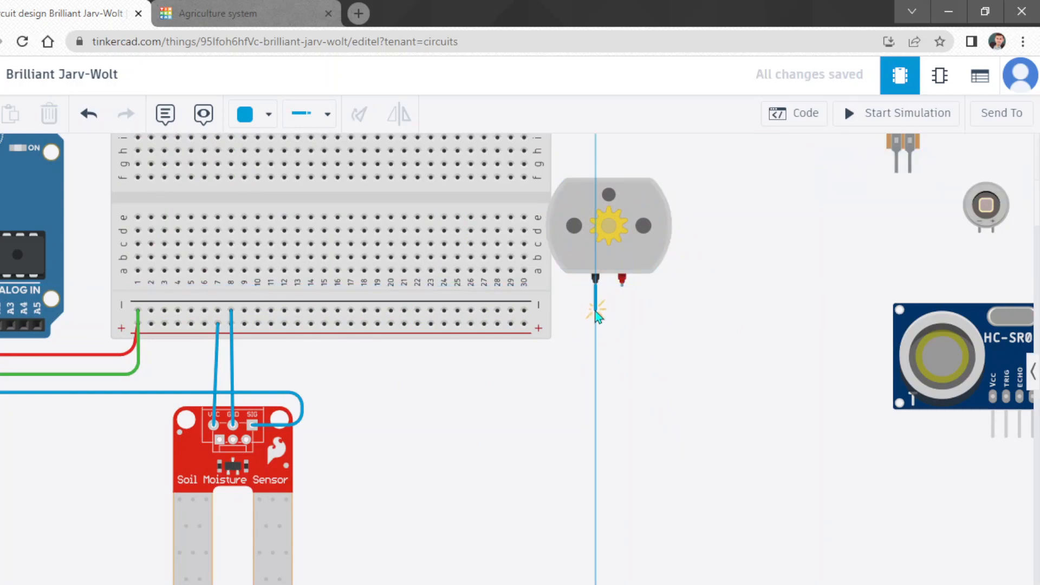
{"action": "left_click", "coordinate": [596, 306]}
{"action": "left_click", "coordinate": [526, 307]}
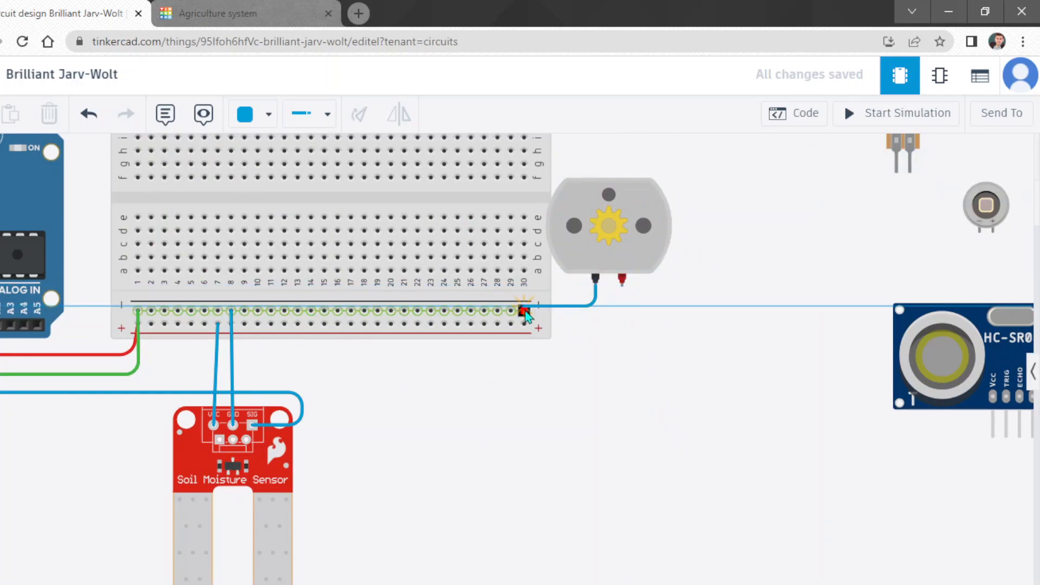
{"action": "left_click_drag", "start_coordinate": [600, 246], "coordinate": [600, 262]}
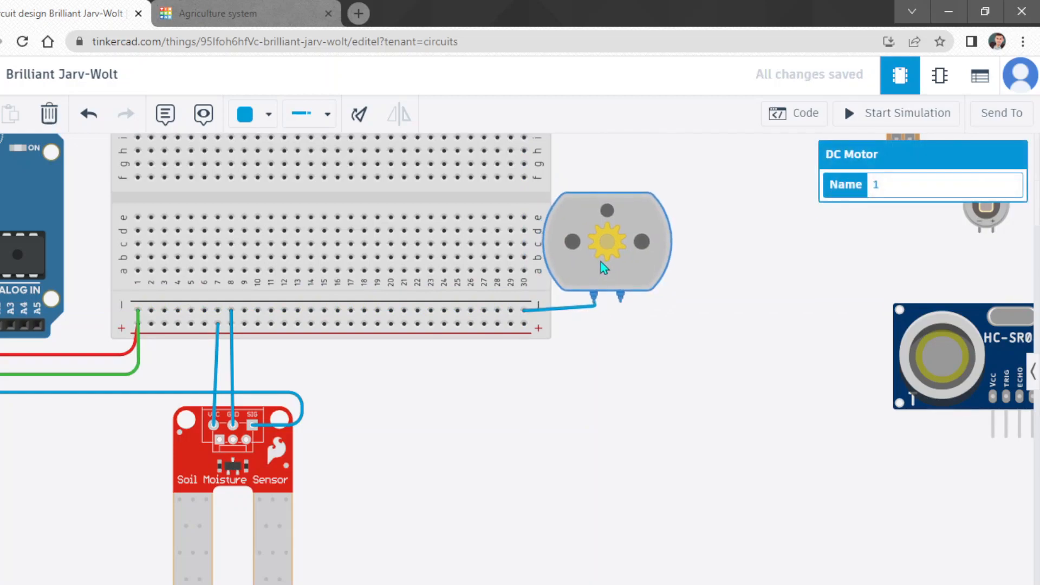
Connect the DC motor's red terminal to the Arduino's digital pin 8 with a blue wire routed beneath the breadboard and up across the Arduino.
{"action": "left_click", "coordinate": [620, 299]}
{"action": "scroll", "coordinate": [621, 330], "scroll_direction": "down", "scroll_amount": 4}
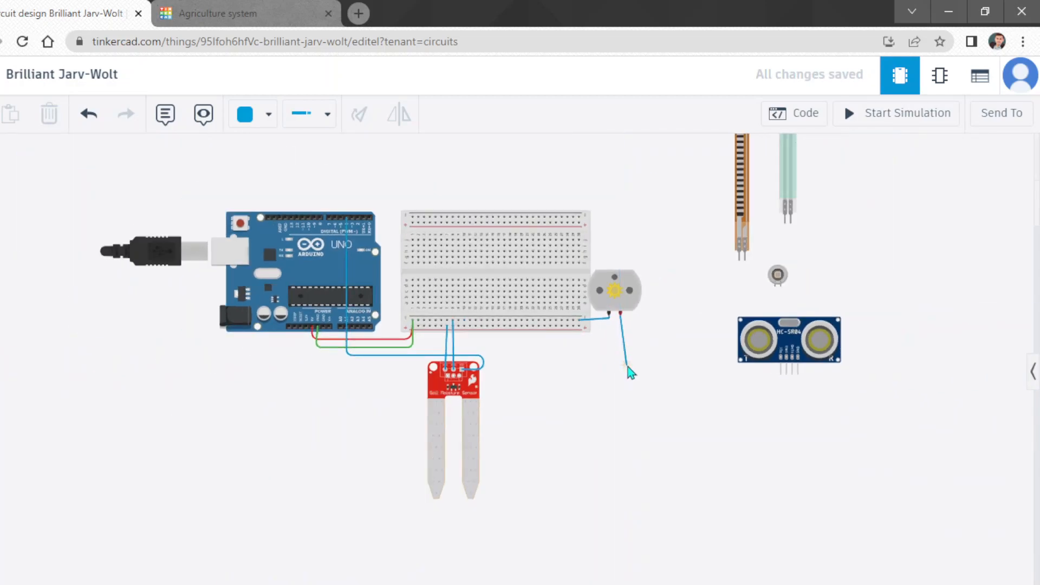
{"action": "left_click", "coordinate": [620, 343]}
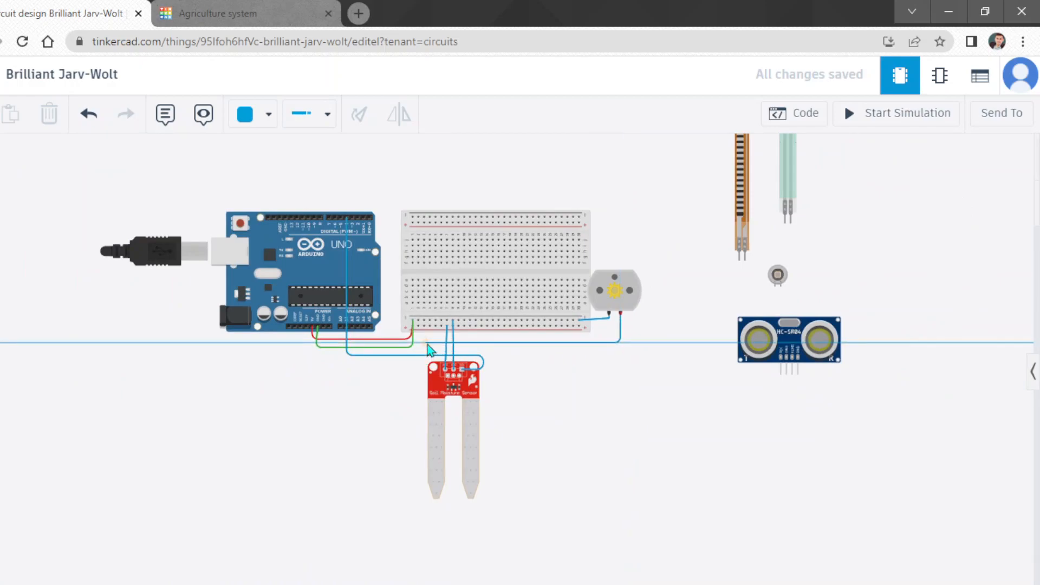
{"action": "left_click", "coordinate": [423, 343]}
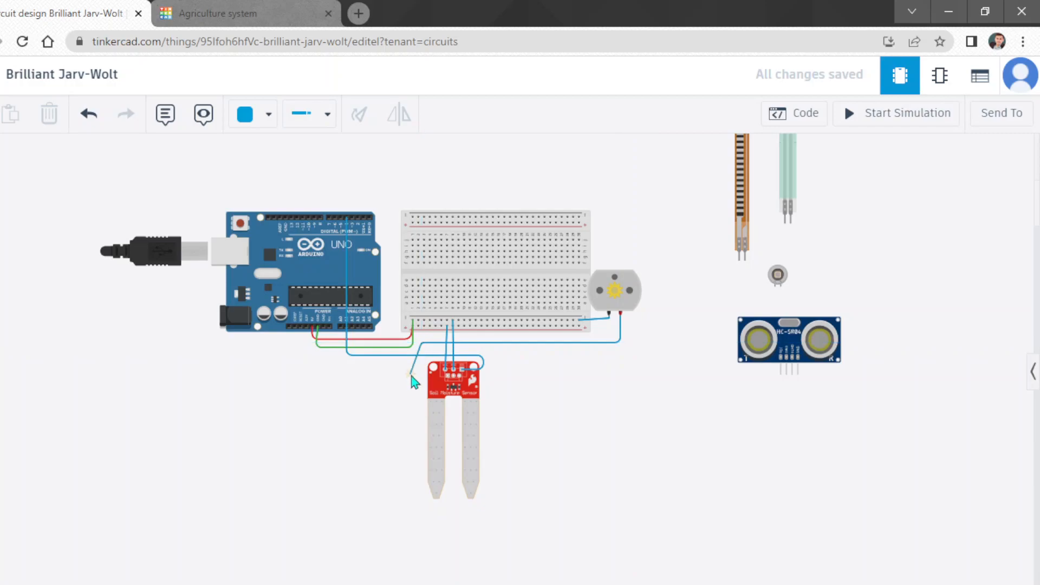
{"action": "left_click", "coordinate": [422, 390]}
{"action": "left_click", "coordinate": [278, 391]}
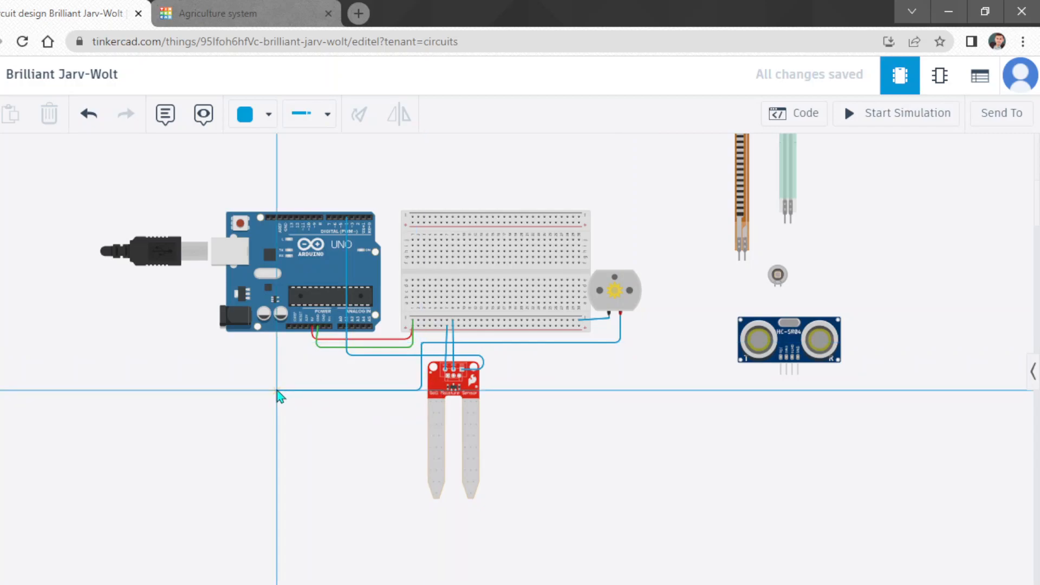
{"action": "scroll", "coordinate": [264, 298], "scroll_direction": "down", "scroll_amount": 2}
{"action": "scroll", "coordinate": [270, 276], "scroll_direction": "up", "scroll_amount": 3}
{"action": "scroll", "coordinate": [278, 250], "scroll_direction": "up", "scroll_amount": 2}
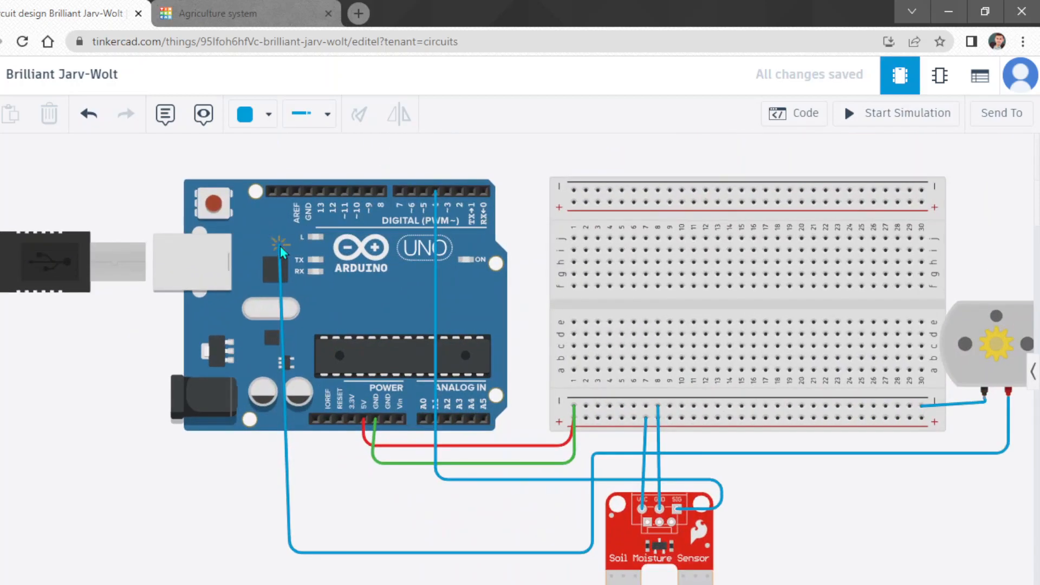
{"action": "left_click", "coordinate": [291, 295]}
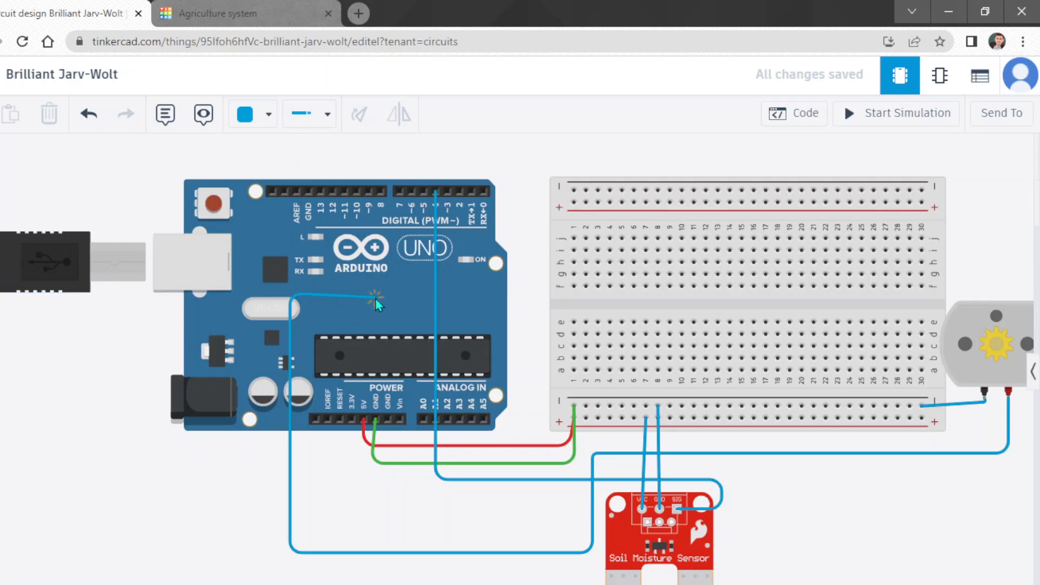
{"action": "left_click", "coordinate": [376, 294]}
{"action": "left_click", "coordinate": [380, 192]}
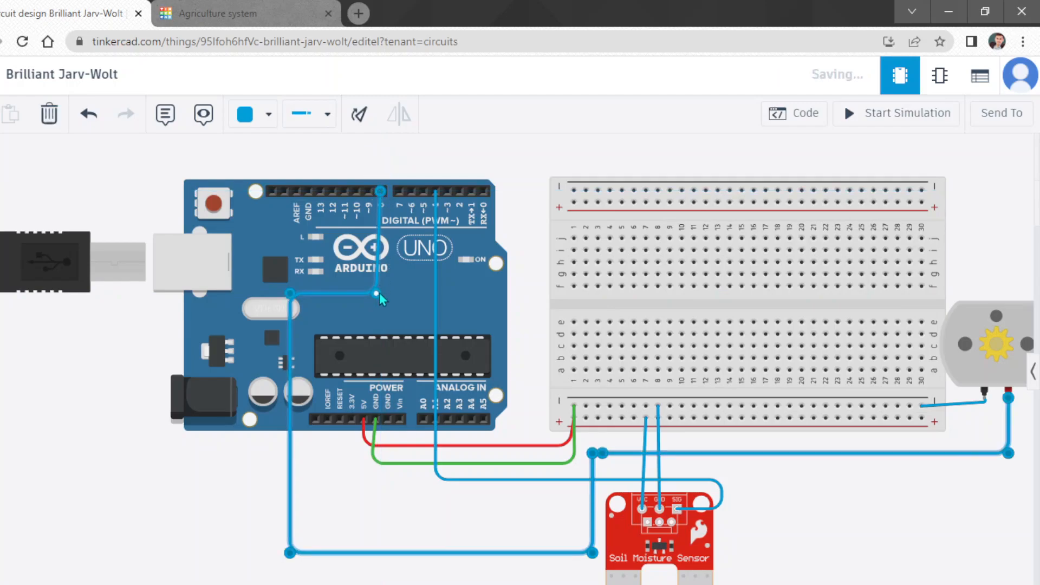
Rotate the DC motor 90° clockwise so its terminals face left, and place it just beyond the breadboard's lower right corner.
{"action": "scroll", "coordinate": [381, 295], "scroll_direction": "down", "scroll_amount": 2}
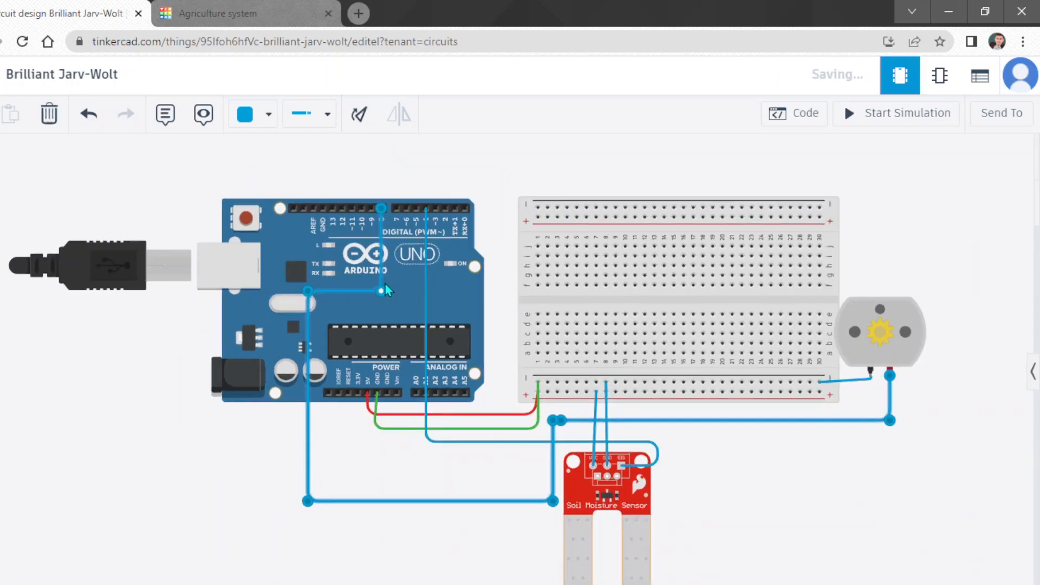
{"action": "scroll", "coordinate": [385, 291], "scroll_direction": "down", "scroll_amount": 3}
{"action": "left_click", "coordinate": [715, 317]}
{"action": "left_click_drag", "start_coordinate": [715, 316], "coordinate": [720, 317]}
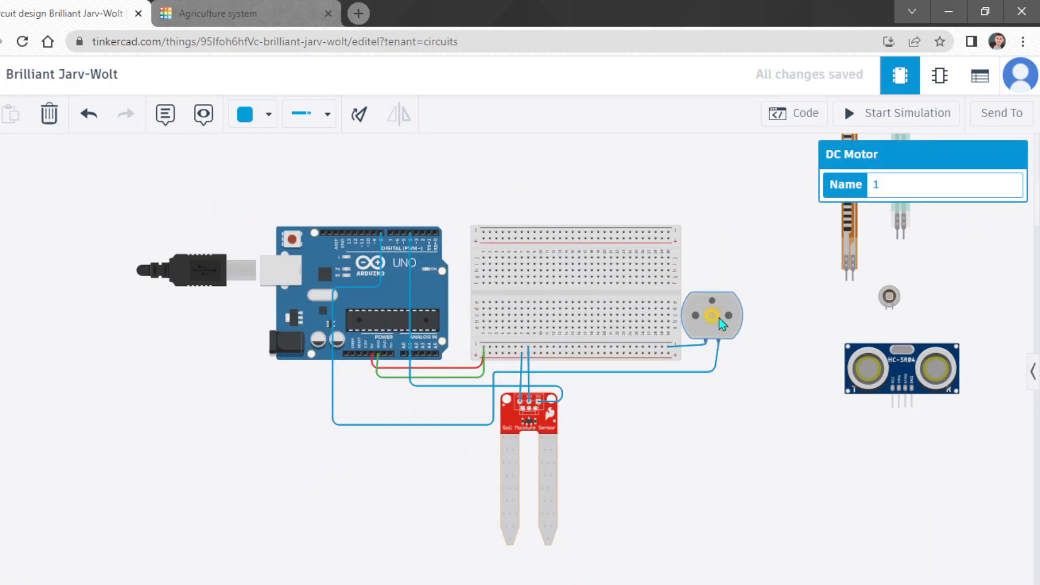
{"action": "left_click_drag", "start_coordinate": [720, 317], "coordinate": [722, 318]}
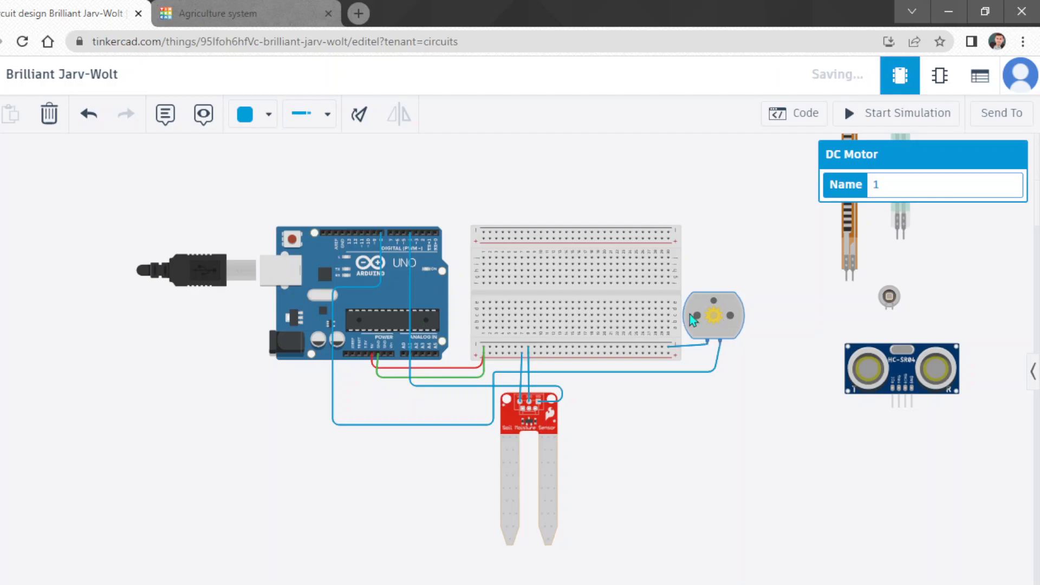
{"action": "left_click", "coordinate": [358, 127]}
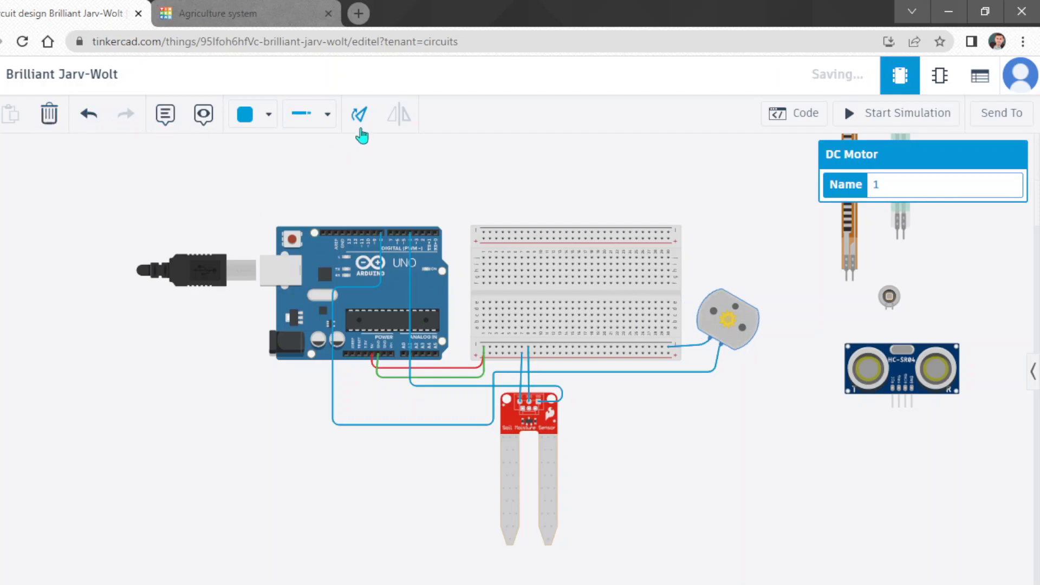
{"action": "left_click", "coordinate": [365, 114]}
{"action": "left_click", "coordinate": [365, 114]}
{"action": "left_click_drag", "start_coordinate": [740, 347], "coordinate": [742, 362]}
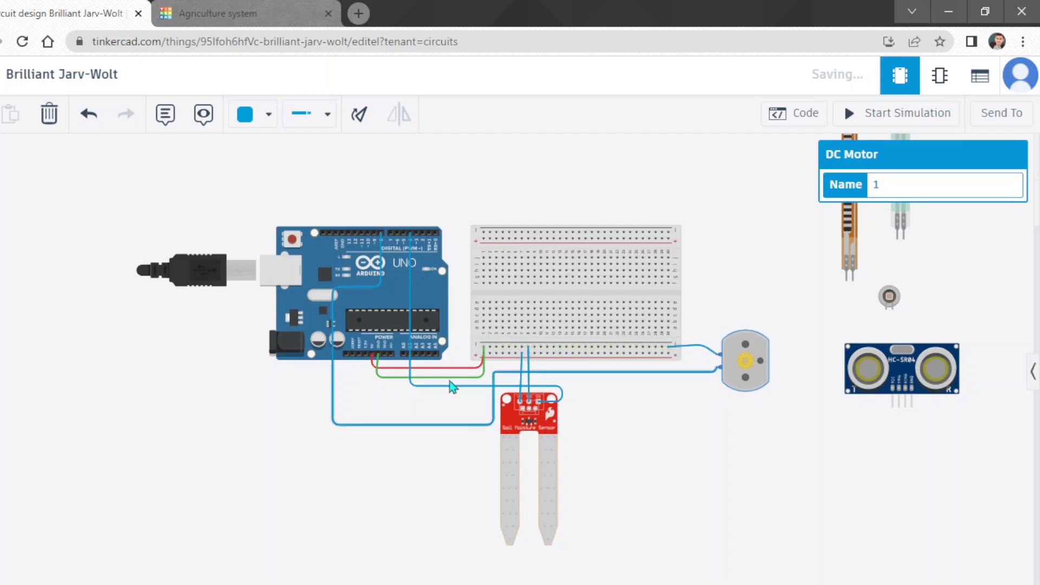
Open the Arduino's code and switch the editor from Blocks to Text, discarding the blocks.
{"action": "scroll", "coordinate": [574, 309], "scroll_direction": "up", "scroll_amount": 5}
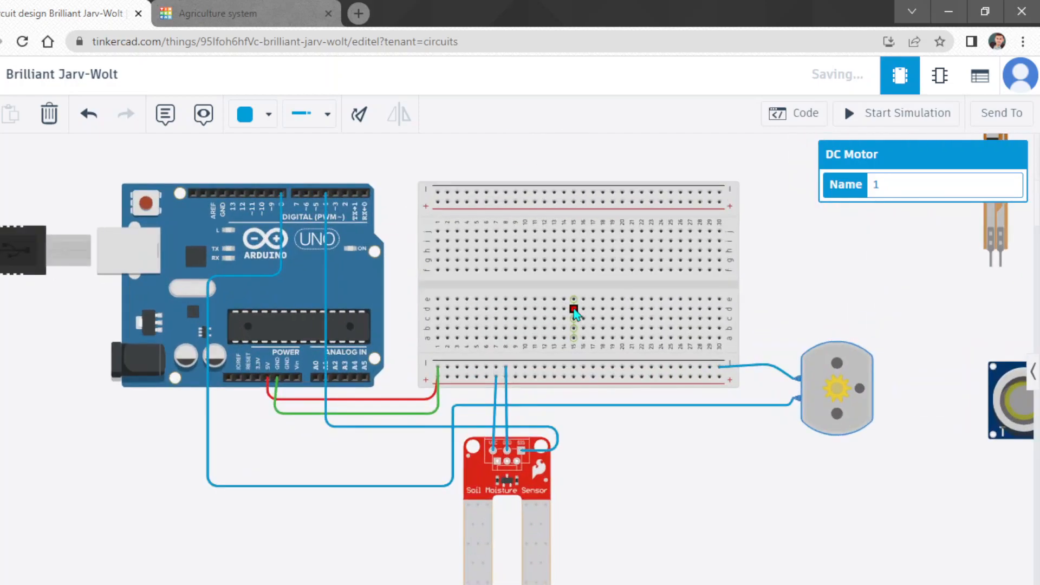
{"action": "scroll", "coordinate": [477, 317], "scroll_direction": "up", "scroll_amount": 2}
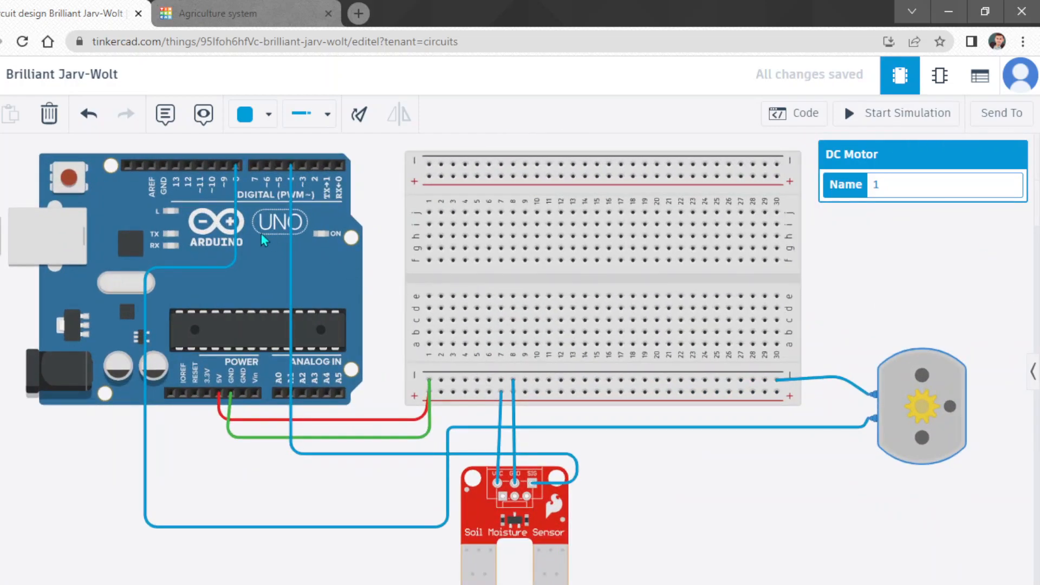
{"action": "scroll", "coordinate": [263, 236], "scroll_direction": "down", "scroll_amount": 4}
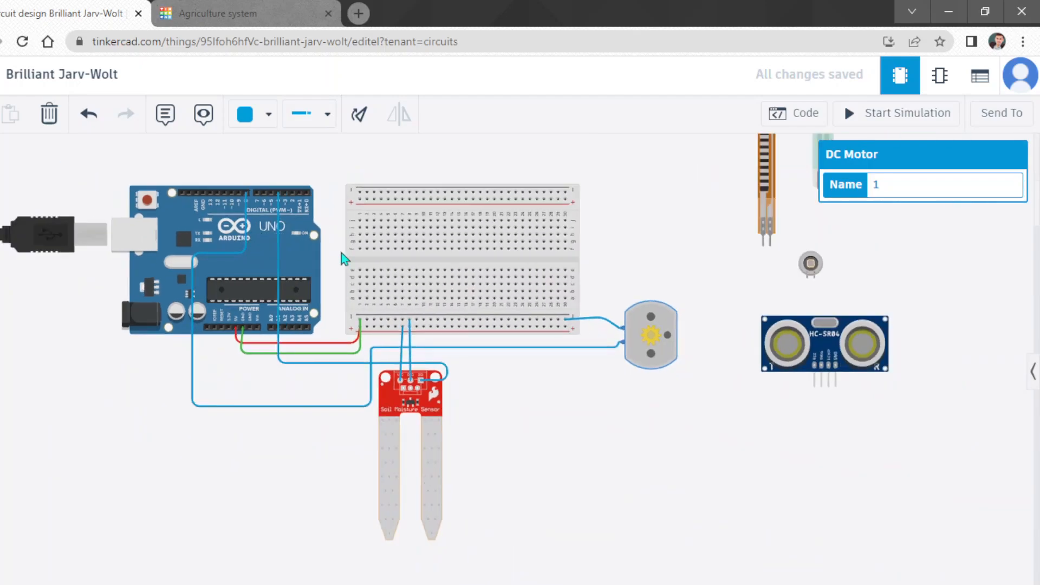
{"action": "left_click", "coordinate": [794, 113]}
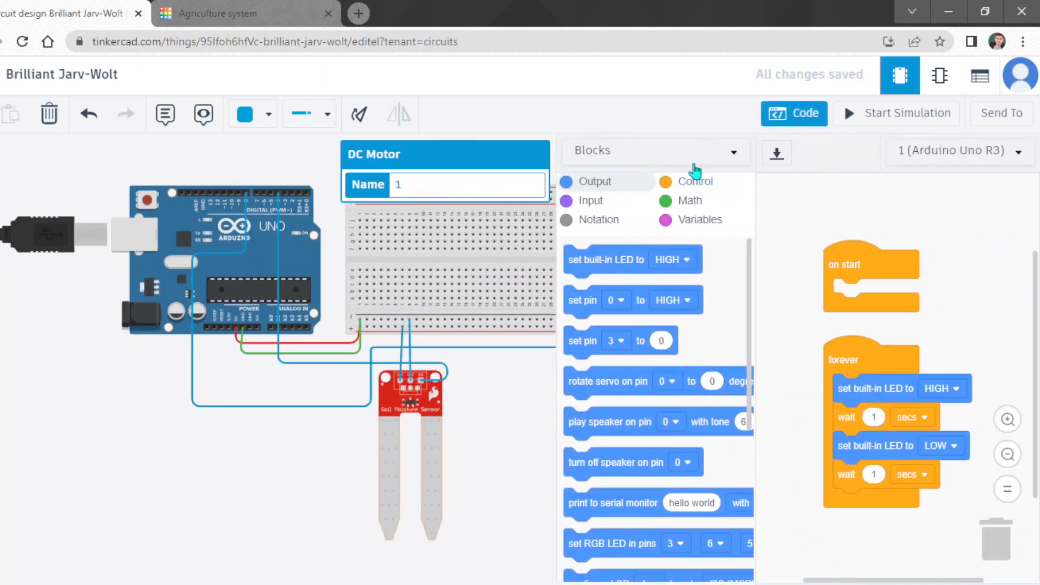
{"action": "left_click", "coordinate": [670, 157]}
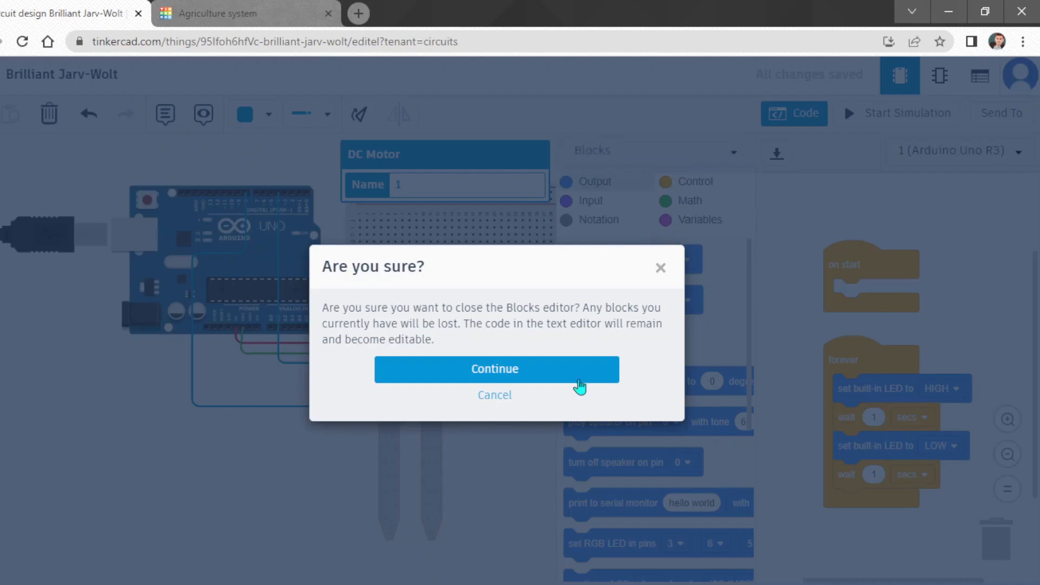
{"action": "left_click", "coordinate": [528, 379]}
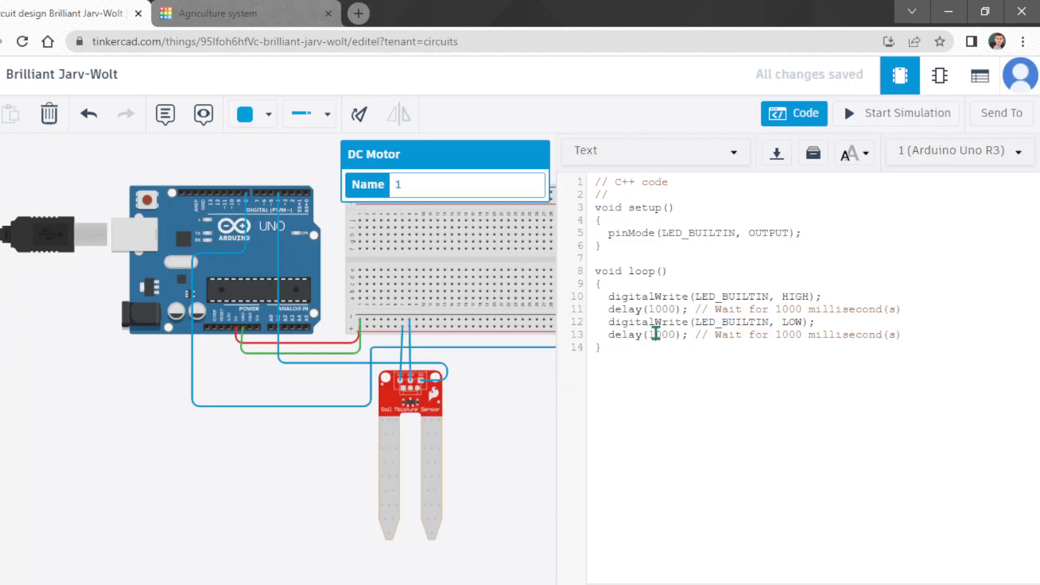
Add the statement pinMode(4,OUTPUT); below the LED_BUILTIN line in setup().
{"action": "left_click", "coordinate": [808, 241]}
{"action": "key", "text": "Return"}
{"action": "type", "text": "."}
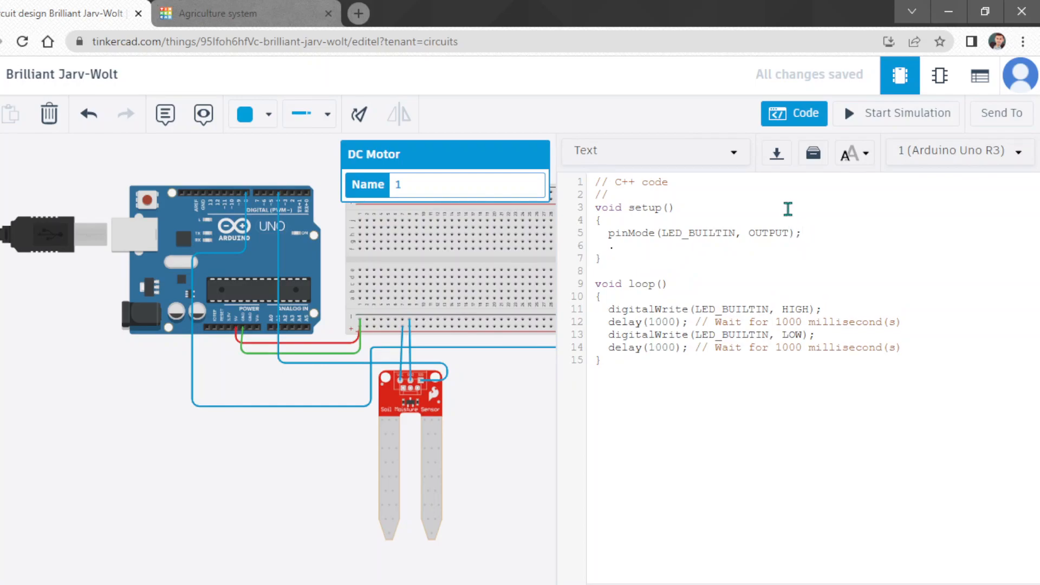
{"action": "type", "text": "pinMode("}
{"action": "type", "text": "4,OUTPUT);"}
{"action": "key", "text": "Return"}
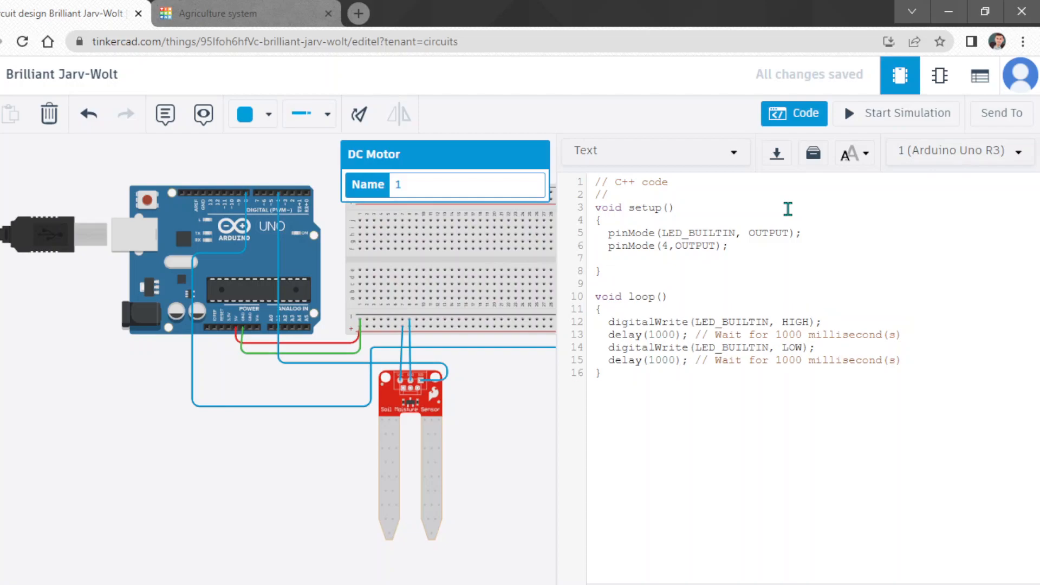
Start an empty pinMode() statement on the following line of setup() and change pin 4's mode to INPUT.
{"action": "type", "text": "pinMode()"}
{"action": "scroll", "coordinate": [276, 210], "scroll_direction": "up", "scroll_amount": 3}
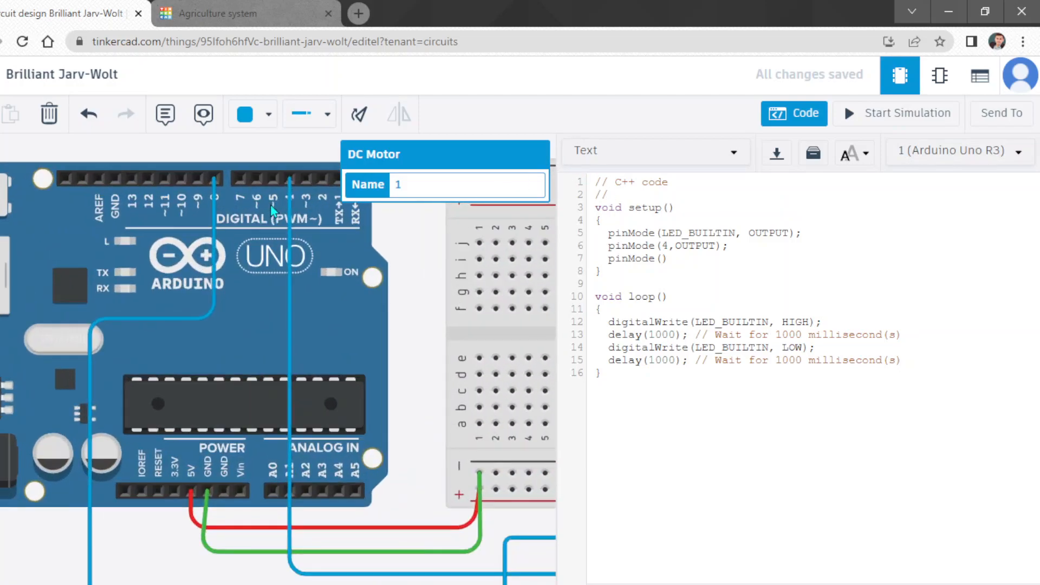
{"action": "scroll", "coordinate": [274, 210], "scroll_direction": "down", "scroll_amount": 4}
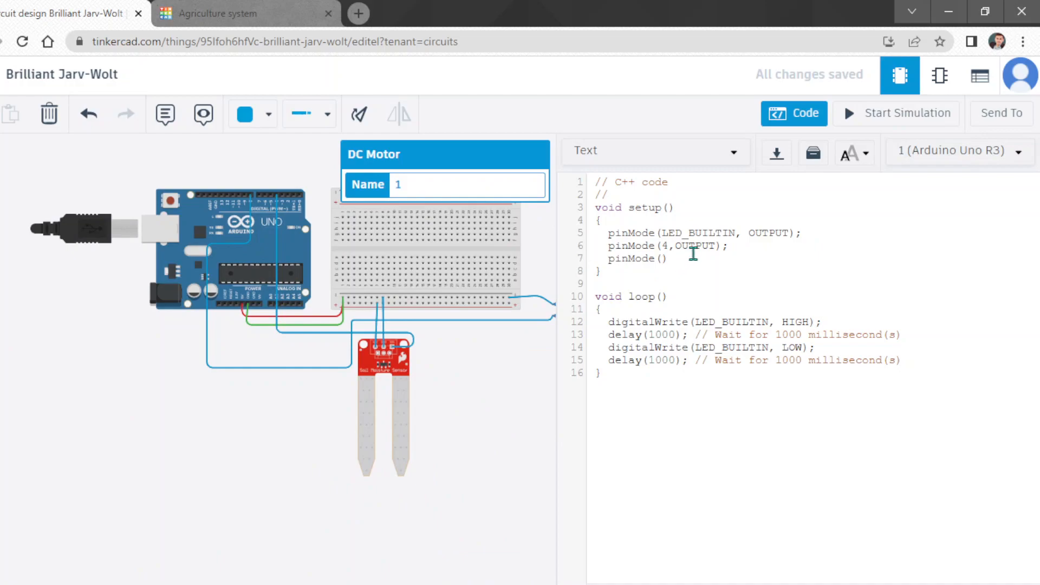
{"action": "double_click", "coordinate": [696, 246]}
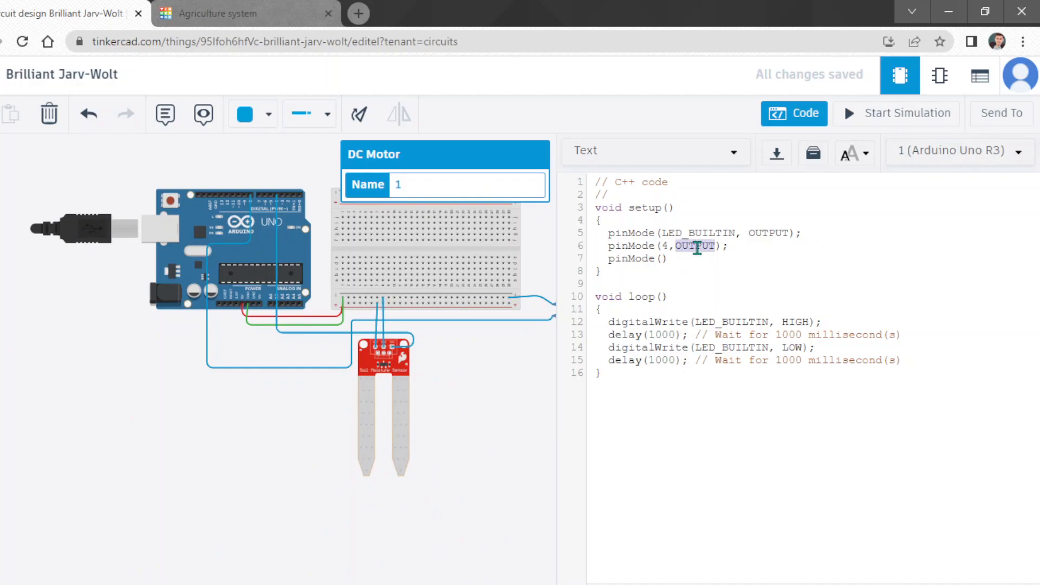
{"action": "type", "text": "INPUT"}
Complete the empty statement in setup() as pinMode(8,OUTPUT); for the DC motor's pin.
{"action": "left_click", "coordinate": [661, 258]}
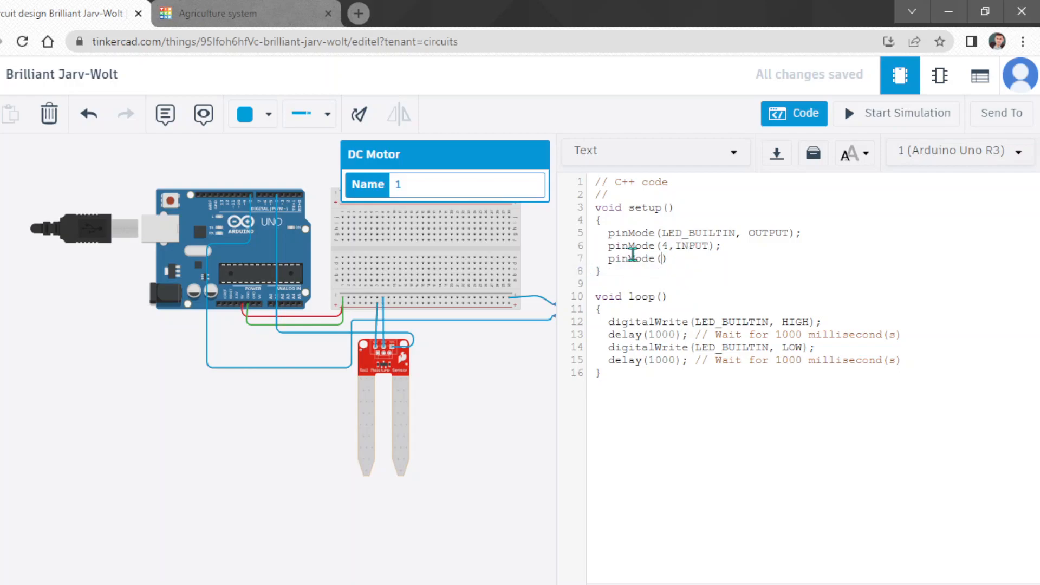
{"action": "type", "text": "8,OUTPUT"}
{"action": "left_click", "coordinate": [753, 261]}
Add an empty line below the last delay statement in loop().
{"action": "left_click", "coordinate": [649, 306]}
{"action": "left_click_drag", "start_coordinate": [594, 297], "coordinate": [629, 383]}
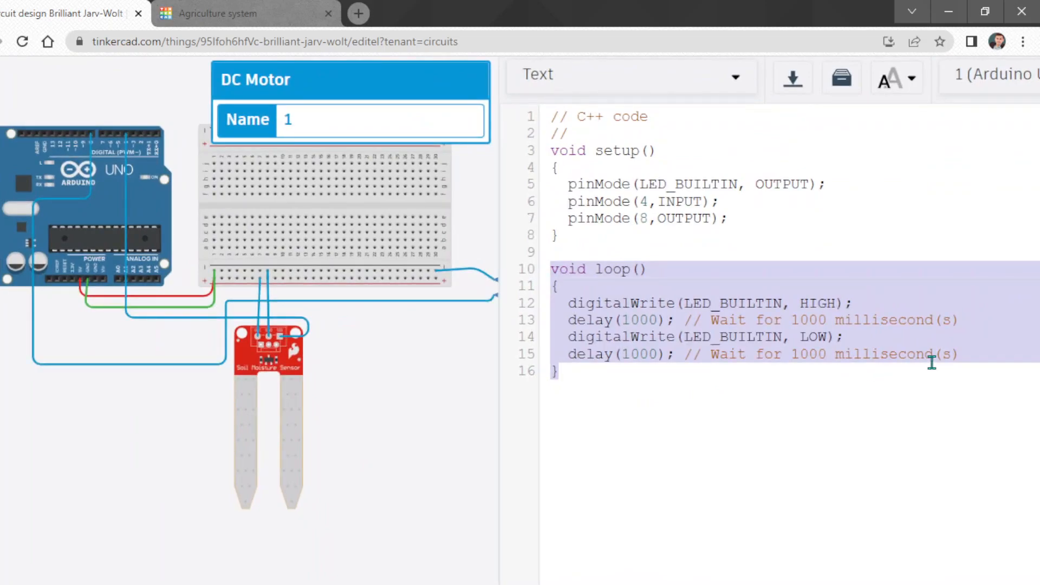
{"action": "left_click", "coordinate": [981, 354]}
{"action": "key", "text": "Return"}
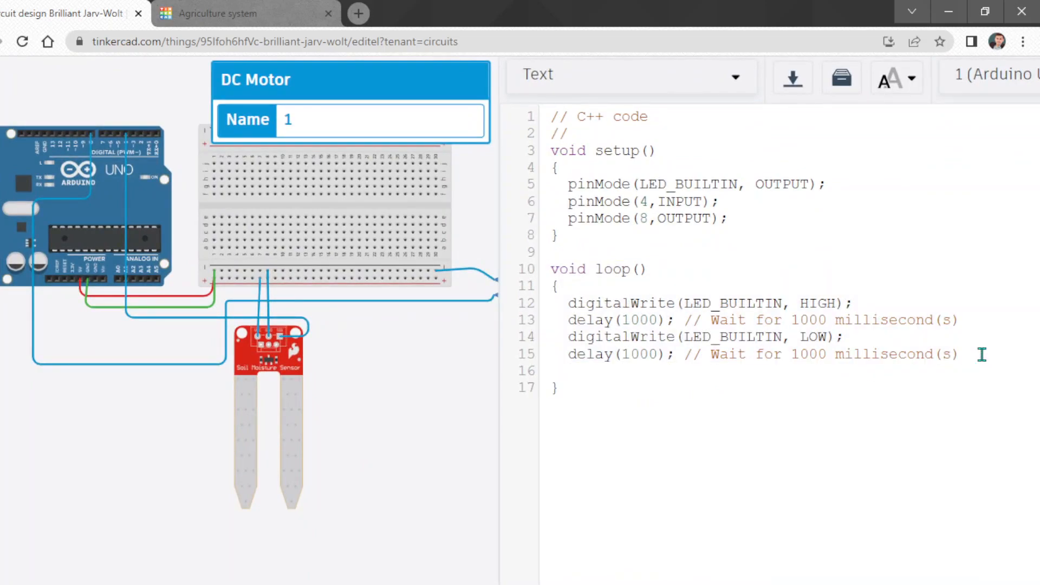
{"action": "key", "text": "Up"}
{"action": "key", "text": "Down"}
{"action": "left_click_drag", "start_coordinate": [568, 303], "coordinate": [674, 302]}
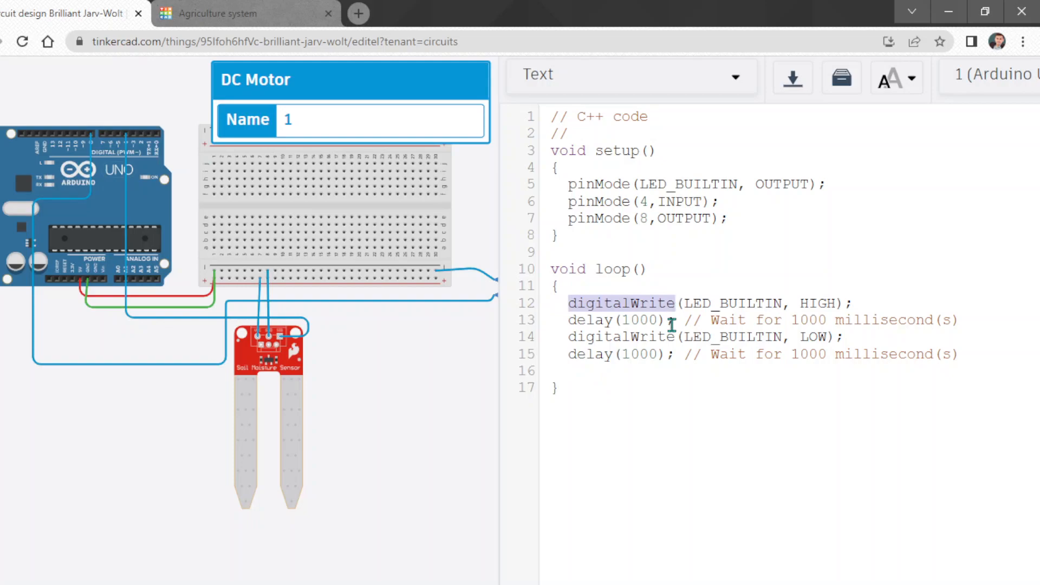
{"action": "left_click", "coordinate": [628, 383]}
{"action": "left_click_drag", "start_coordinate": [569, 355], "coordinate": [613, 355]}
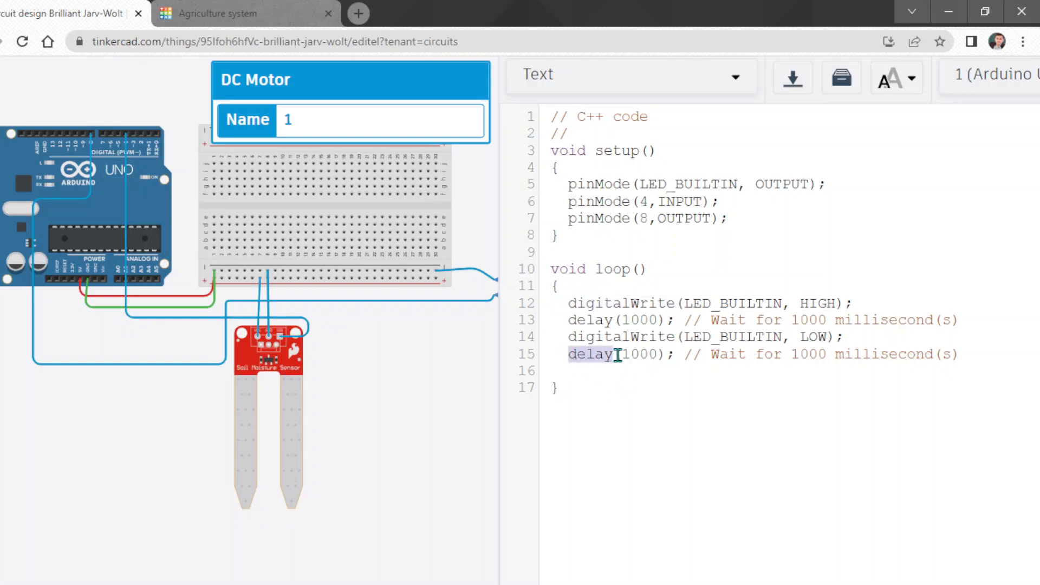
Add the statement digitalRead(); on the empty line at the end of loop() and start a new line below it.
{"action": "left_click", "coordinate": [577, 373]}
{"action": "type", "text": "DIGIT"}
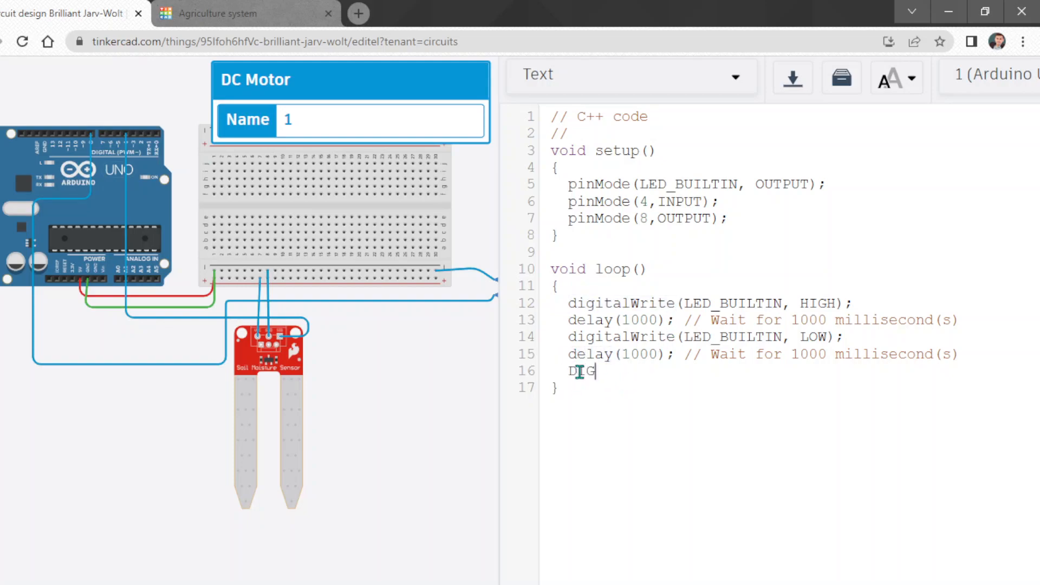
{"action": "key", "text": "BackSpace"}
{"action": "key", "text": "BackSpace"}
{"action": "key", "text": "BackSpace"}
{"action": "key", "text": "BackSpace"}
{"action": "key", "text": "BackSpace"}
{"action": "type", "text": "digitalRead();"}
{"action": "key", "text": "Return"}
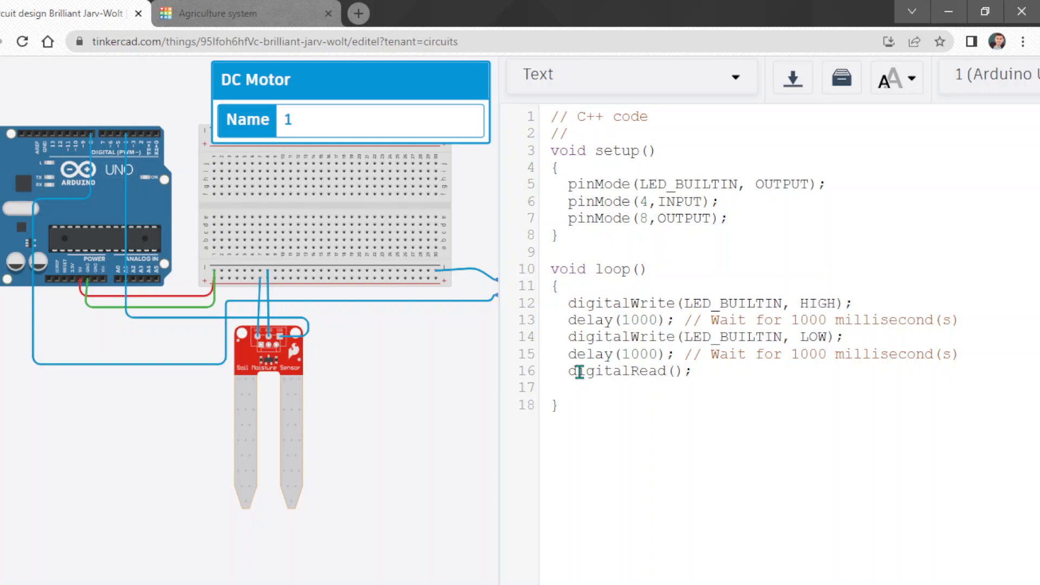
Add the statements analogRead(); and analogWrite(); on separate lines below digitalRead(); in loop().
{"action": "left_click", "coordinate": [676, 370]}
{"action": "key", "text": "Down"}
{"action": "type", "text": "analog"}
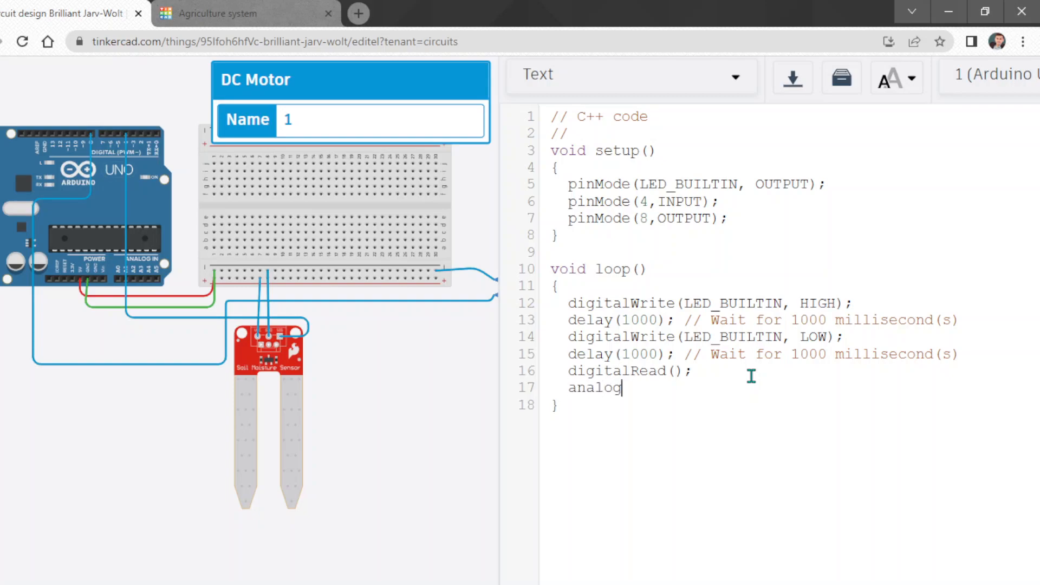
{"action": "type", "text": "Read();"}
{"action": "key", "text": "Return"}
{"action": "type", "text": "analog"}
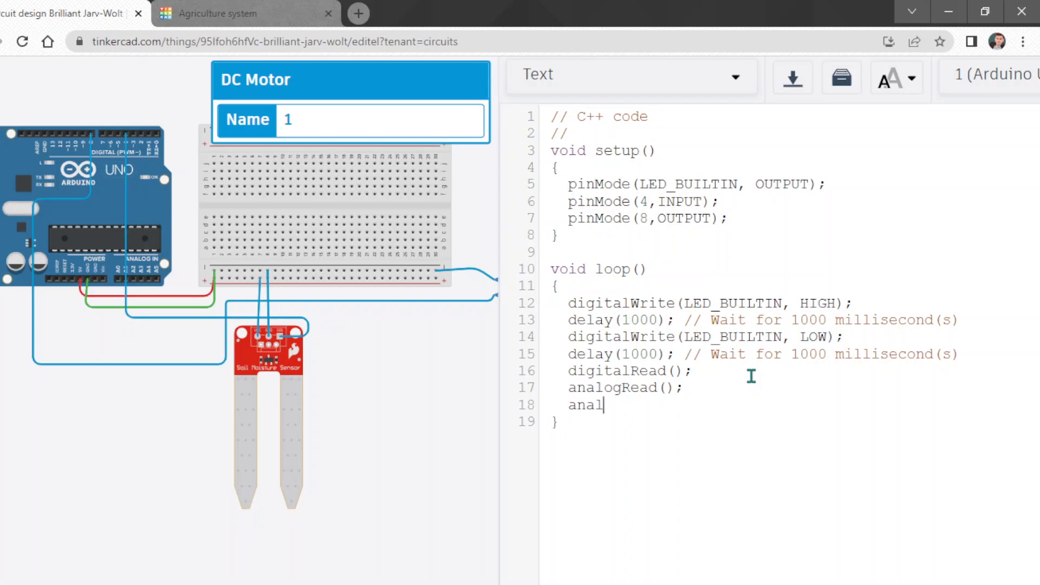
{"action": "type", "text": "Write();"}
Insert an empty line between digitalRead(); and analogRead(); in loop().
{"action": "key", "text": "Up"}
{"action": "key", "text": "Left"}
{"action": "key", "text": "Left"}
{"action": "key", "text": "Left"}
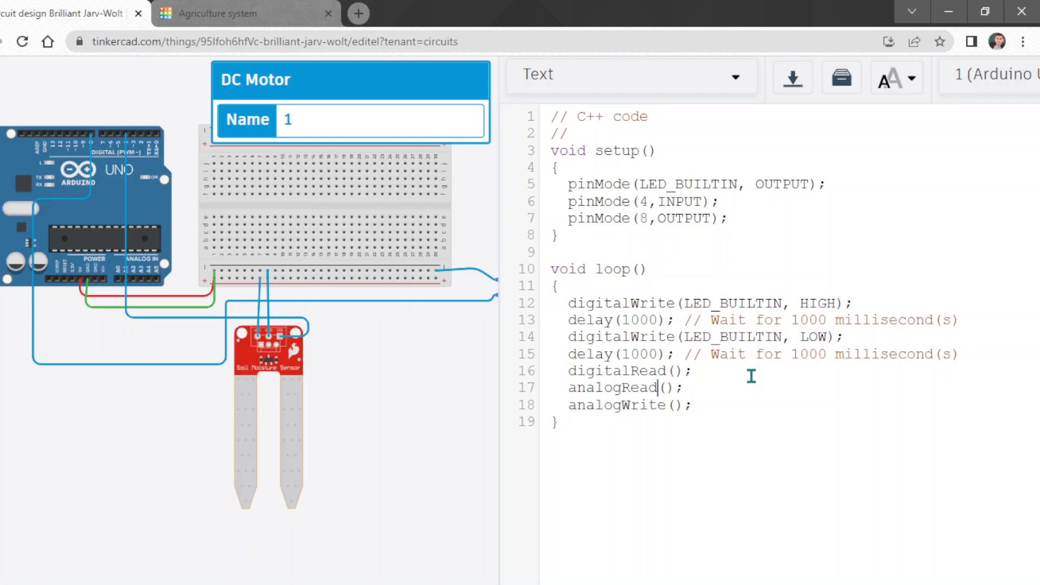
{"action": "left_click", "coordinate": [751, 376]}
{"action": "key", "text": "Return"}
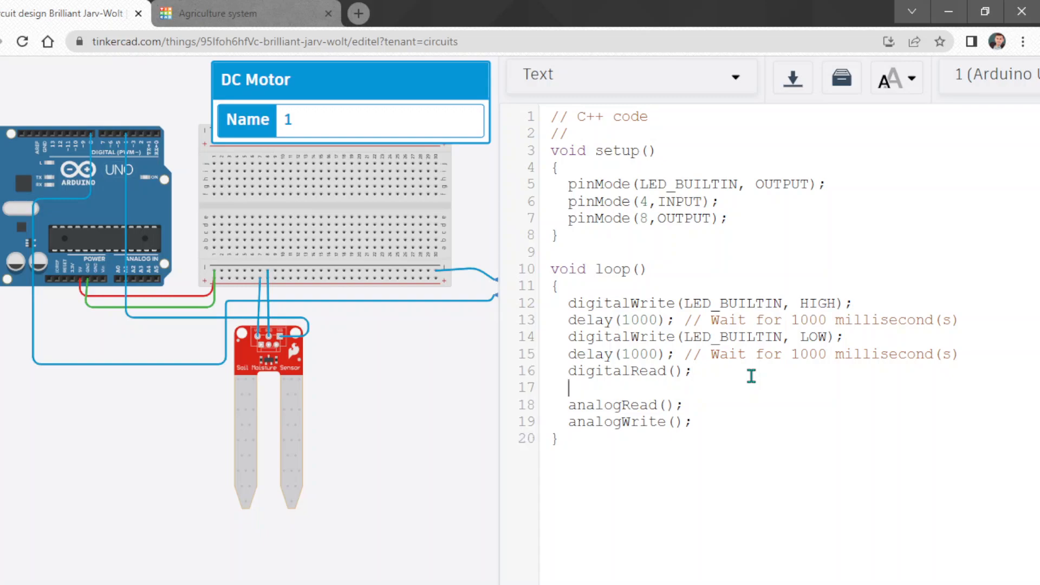
{"action": "key", "text": "Down"}
{"action": "key", "text": "Right"}
{"action": "key", "text": "Right"}
{"action": "key", "text": "Right"}
{"action": "key", "text": "Right"}
{"action": "key", "text": "Right"}
{"action": "key", "text": "Right"}
{"action": "key", "text": "Right"}
{"action": "key", "text": "Right"}
{"action": "key", "text": "Right"}
{"action": "key", "text": "Right"}
{"action": "key", "text": "Right"}
{"action": "key", "text": "Right"}
{"action": "key", "text": "Right"}
{"action": "key", "text": "Left"}
{"action": "key", "text": "Right"}
{"action": "key", "text": "Return"}
{"action": "key", "text": "Up"}
{"action": "key", "text": "Up"}
{"action": "key", "text": "Down"}
{"action": "key", "text": "Down"}
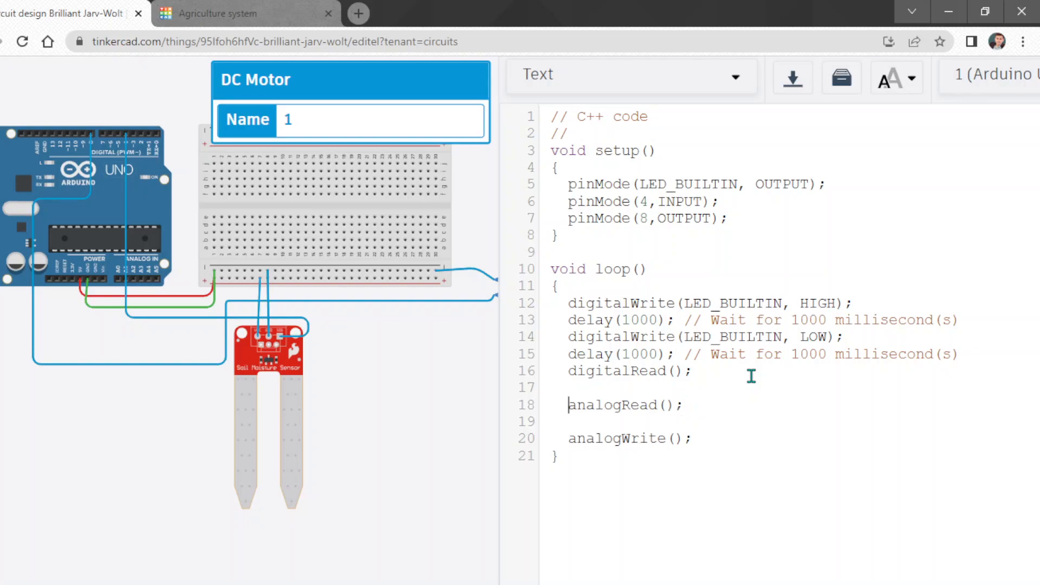
{"action": "key", "text": "Left"}
{"action": "key", "text": "BackSpace"}
{"action": "key", "text": "BackSpace"}
{"action": "type", "text": ";"}
{"action": "key", "text": "Up"}
{"action": "key", "text": "Up"}
{"action": "key", "text": "Up"}
{"action": "key", "text": "Up"}
{"action": "key", "text": "Down"}
{"action": "key", "text": "Down"}
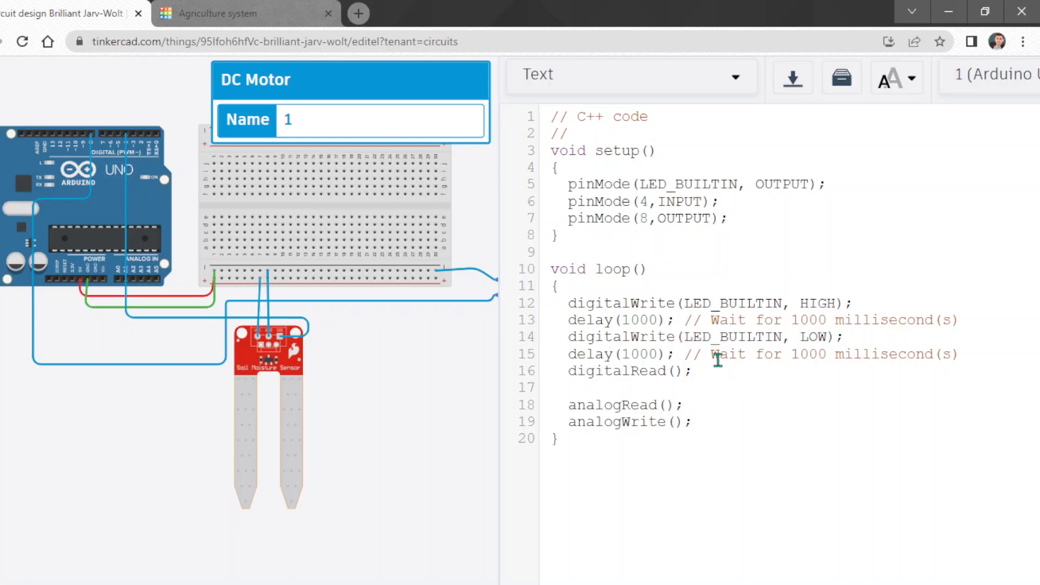
Delete the default LED_BUILTIN digitalWrite and delay statements from the start of loop(), including the empty line they leave.
{"action": "left_click_drag", "start_coordinate": [685, 340], "coordinate": [780, 340]}
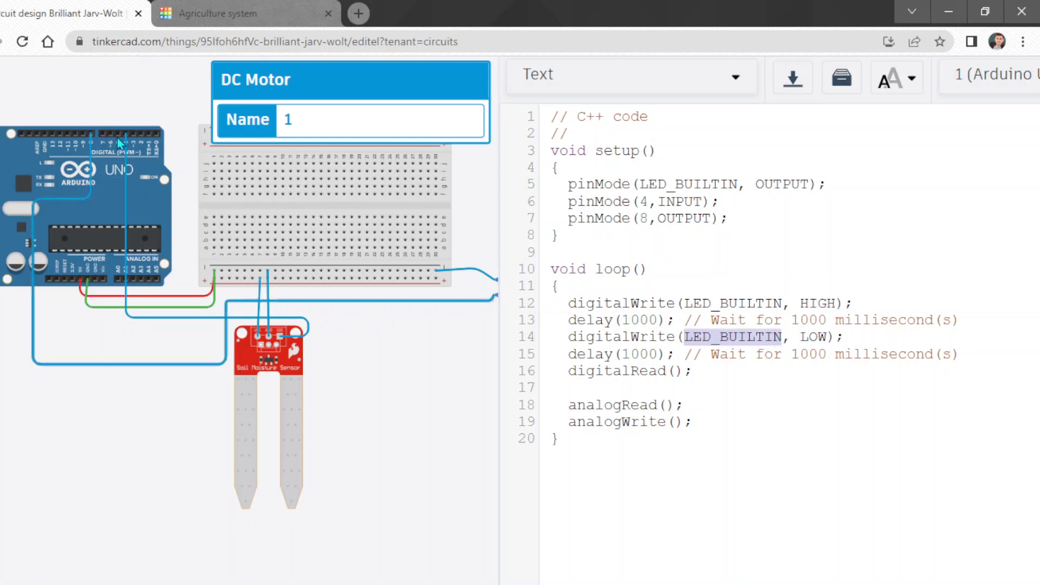
{"action": "scroll", "coordinate": [43, 158], "scroll_direction": "up", "scroll_amount": 5}
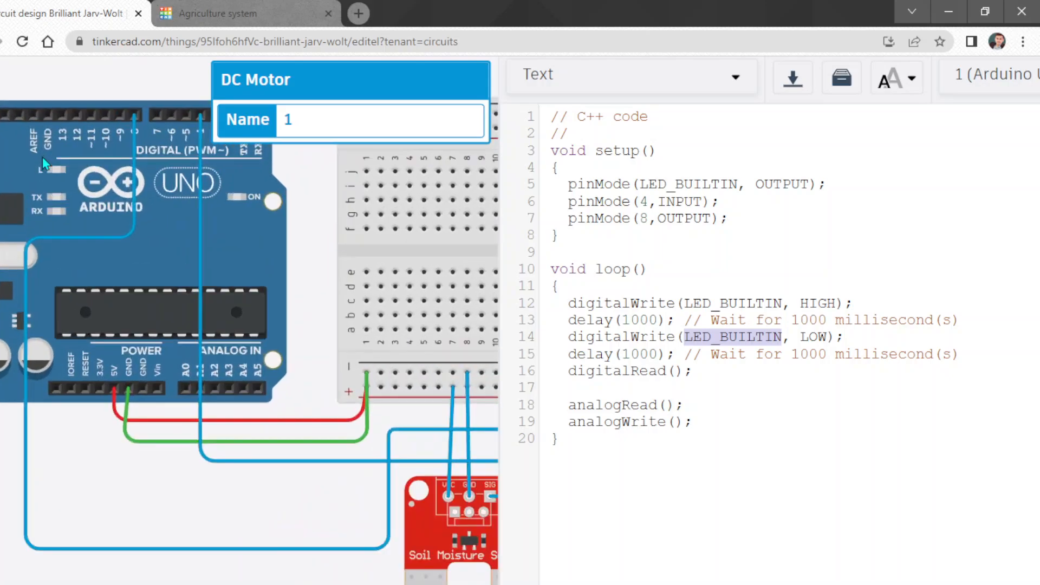
{"action": "scroll", "coordinate": [83, 195], "scroll_direction": "down", "scroll_amount": 8}
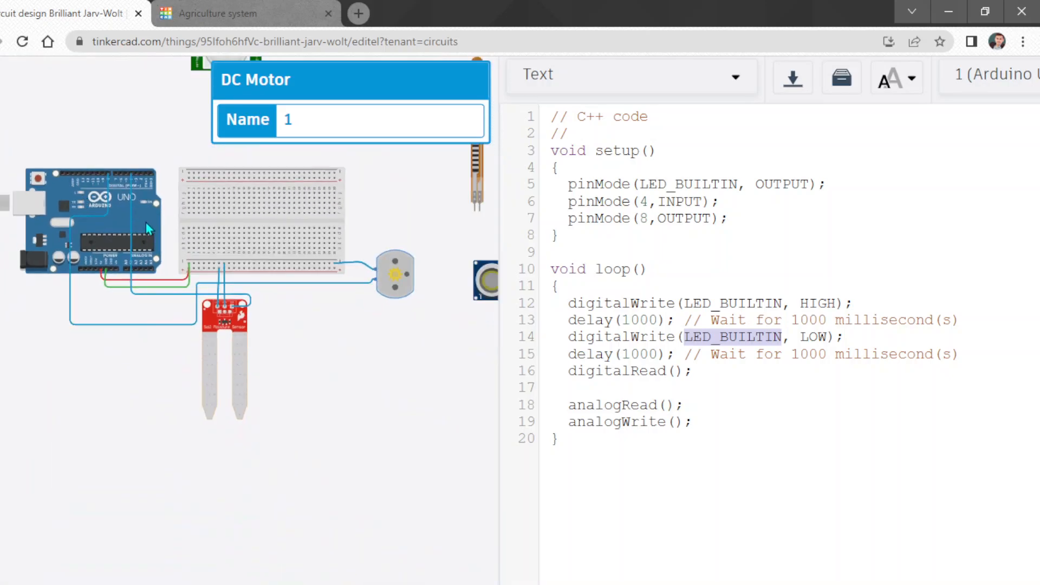
{"action": "left_click", "coordinate": [718, 370]}
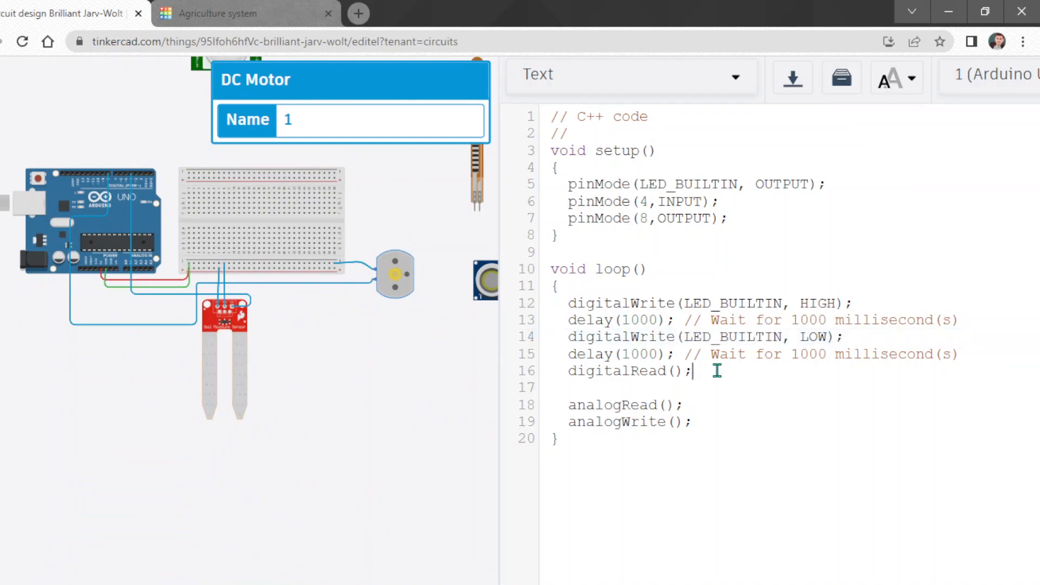
{"action": "left_click_drag", "start_coordinate": [976, 362], "coordinate": [572, 302]}
{"action": "key", "text": "BackSpace"}
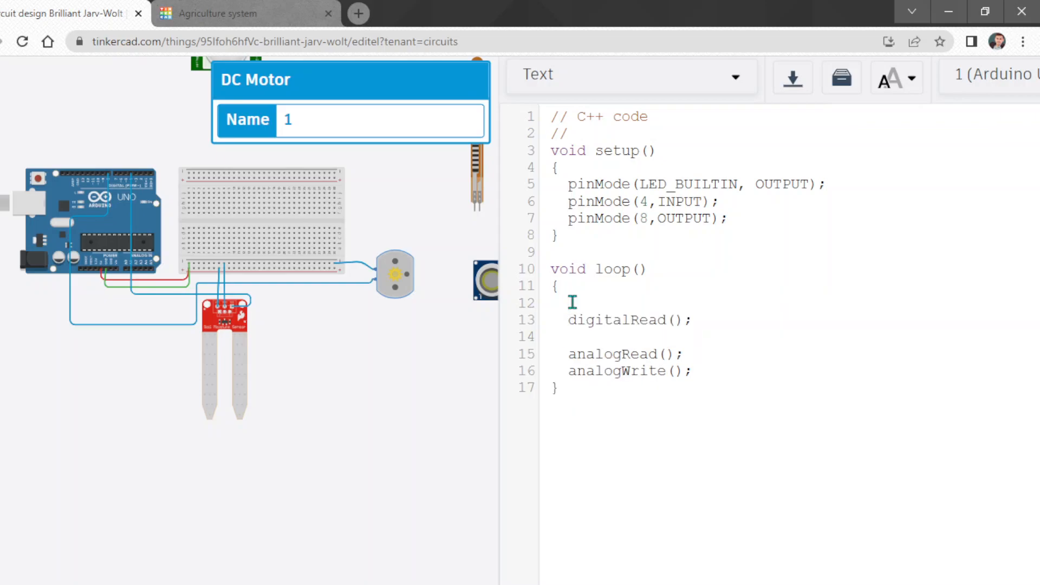
{"action": "key", "text": "BackSpace"}
{"action": "key", "text": "BackSpace"}
{"action": "key", "text": "BackSpace"}
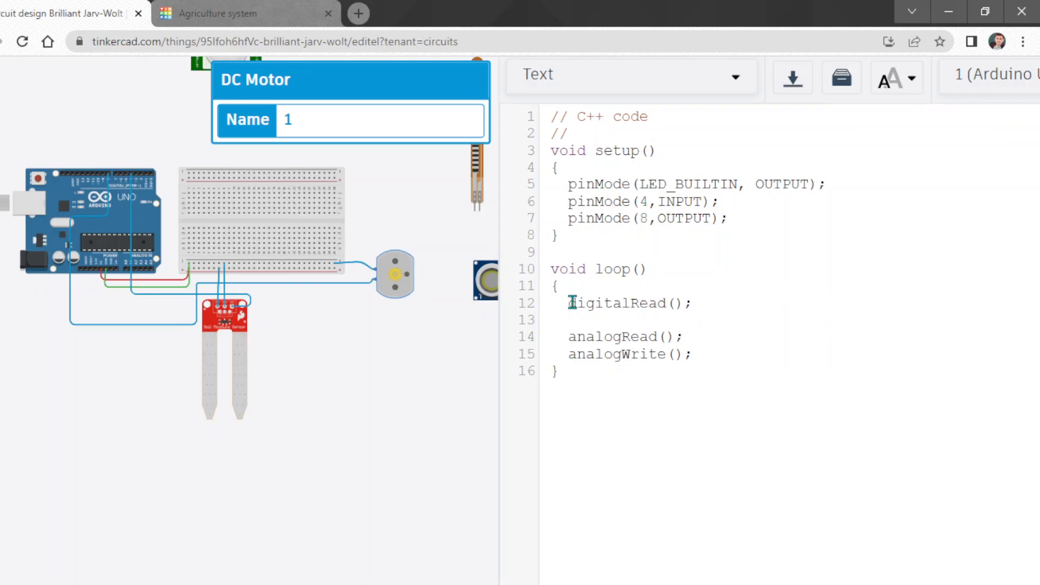
Add an empty if() condition on a new line at the start of loop().
{"action": "left_click", "coordinate": [676, 304]}
{"action": "left_click", "coordinate": [636, 322]}
{"action": "left_click", "coordinate": [653, 290]}
{"action": "key", "text": "Return"}
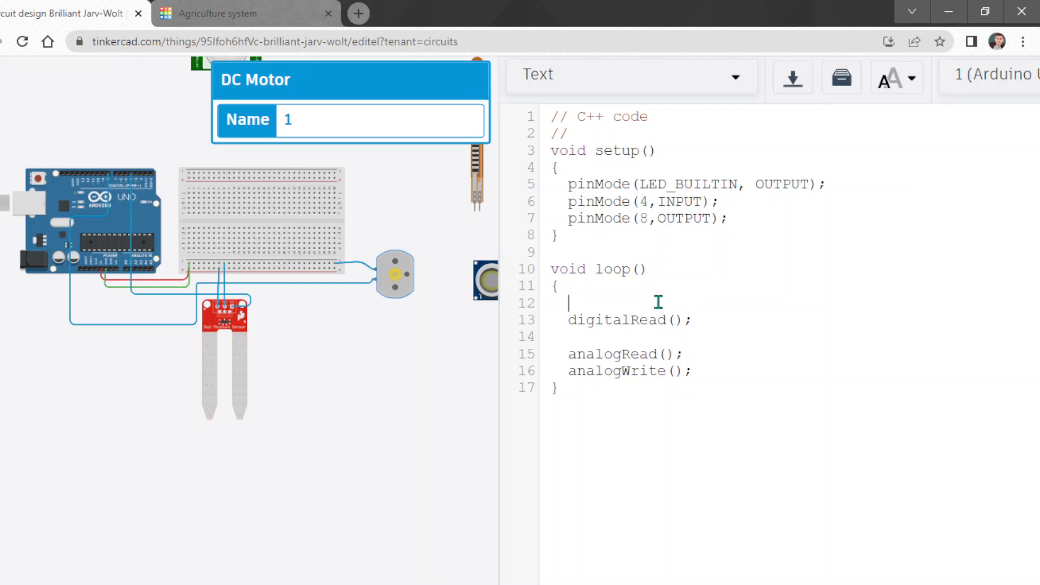
{"action": "type", "text": "if("}
Declare int x = digitalRead(4); on a new line above the empty if() in loop().
{"action": "left_click", "coordinate": [585, 286]}
{"action": "key", "text": "Return"}
{"action": "type", "text": "int "}
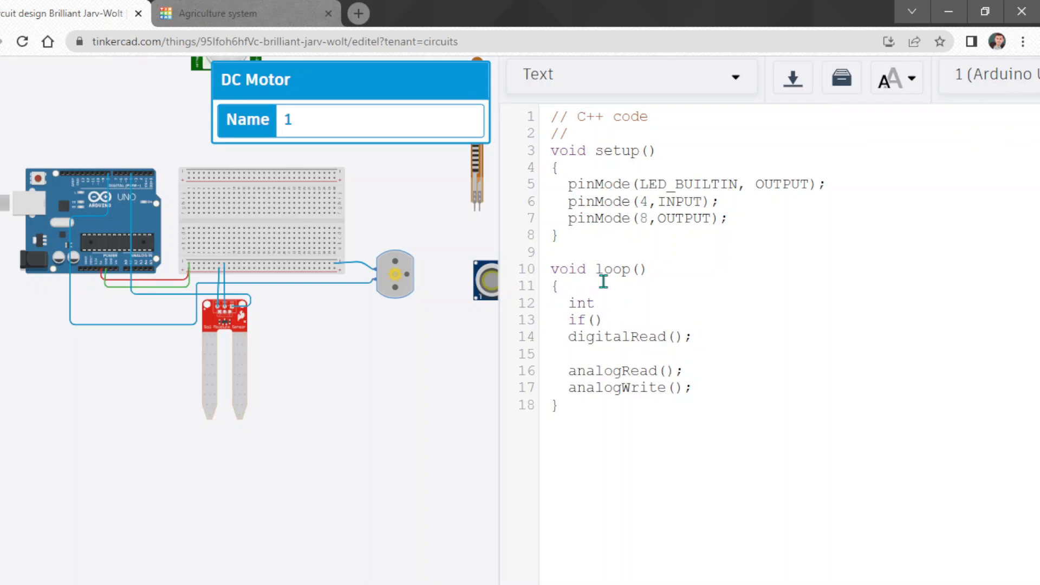
{"action": "type", "text": "x = difgi"}
{"action": "key", "text": "BackSpace"}
{"action": "key", "text": "BackSpace"}
{"action": "key", "text": "BackSpace"}
{"action": "type", "text": "gitalR"}
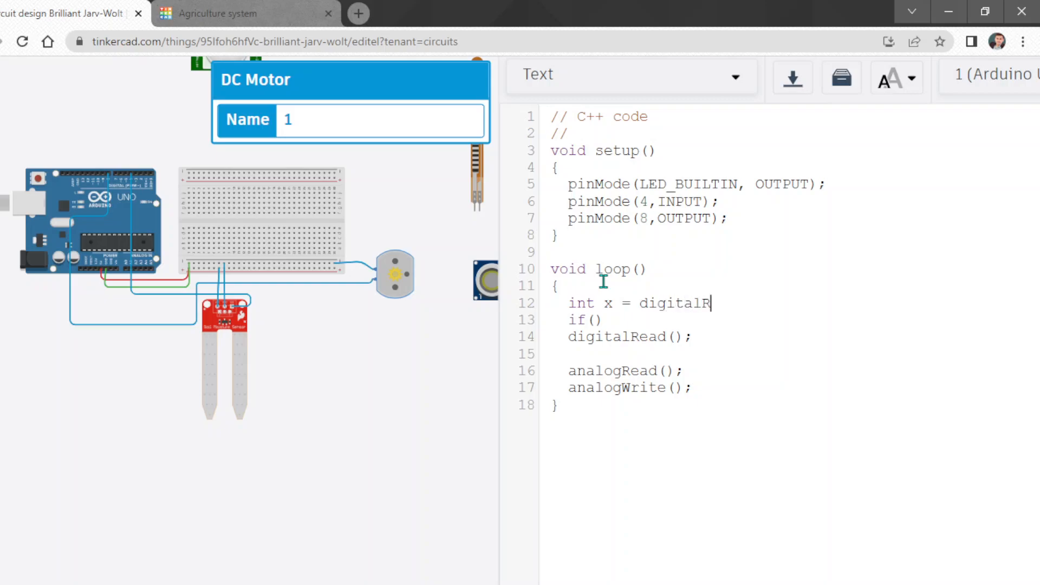
{"action": "type", "text": "ad()"}
{"action": "key", "text": "Left"}
{"action": "type", "text": "4,"}
{"action": "key", "text": "BackSpace"}
{"action": "key", "text": "Right"}
{"action": "type", "text": ";"}
{"action": "key", "text": "Down"}
{"action": "key", "text": "Up"}
{"action": "key", "text": "Left"}
{"action": "key", "text": "Left"}
{"action": "key", "text": "Left"}
{"action": "key", "text": "Left"}
{"action": "key", "text": "Left"}
{"action": "key", "text": "Left"}
{"action": "type", "text": "e"}
Delete the placeholder digitalRead(); statement below the empty if().
{"action": "key", "text": "Down"}
{"action": "key", "text": "Down"}
{"action": "key", "text": "Left"}
{"action": "key", "text": "Up"}
{"action": "key", "text": "Right"}
{"action": "key", "text": "shift+Right"}
{"action": "key", "text": "shift+Right"}
{"action": "key", "text": "shift+Right"}
{"action": "key", "text": "shift+Right"}
{"action": "key", "text": "shift+Right"}
{"action": "key", "text": "shift+Right"}
{"action": "key", "text": "shift+Right"}
{"action": "key", "text": "shift+Right"}
{"action": "key", "text": "shift+Right"}
{"action": "key", "text": "shift+Right"}
{"action": "key", "text": "shift+Right"}
{"action": "key", "text": "shift+Right"}
{"action": "key", "text": "shift+Right"}
{"action": "key", "text": "shift+Right"}
{"action": "key", "text": "shift+Right"}
{"action": "key", "text": "shift+Right"}
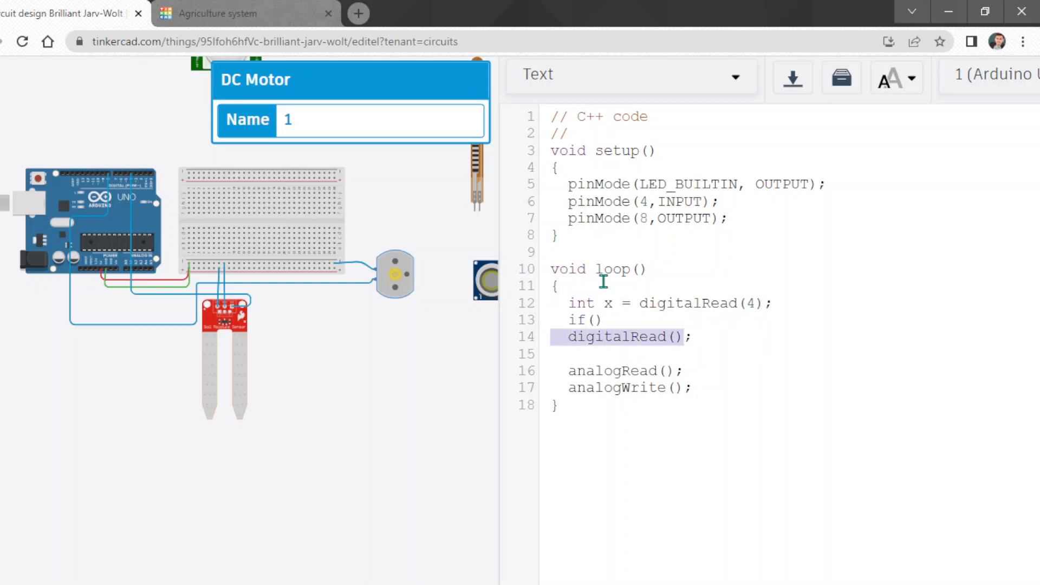
{"action": "key", "text": "BackSpace"}
Complete the condition as if(x==0), add a pair of braces below it, and remove the empty lines before analogRead();.
{"action": "left_click", "coordinate": [596, 320]}
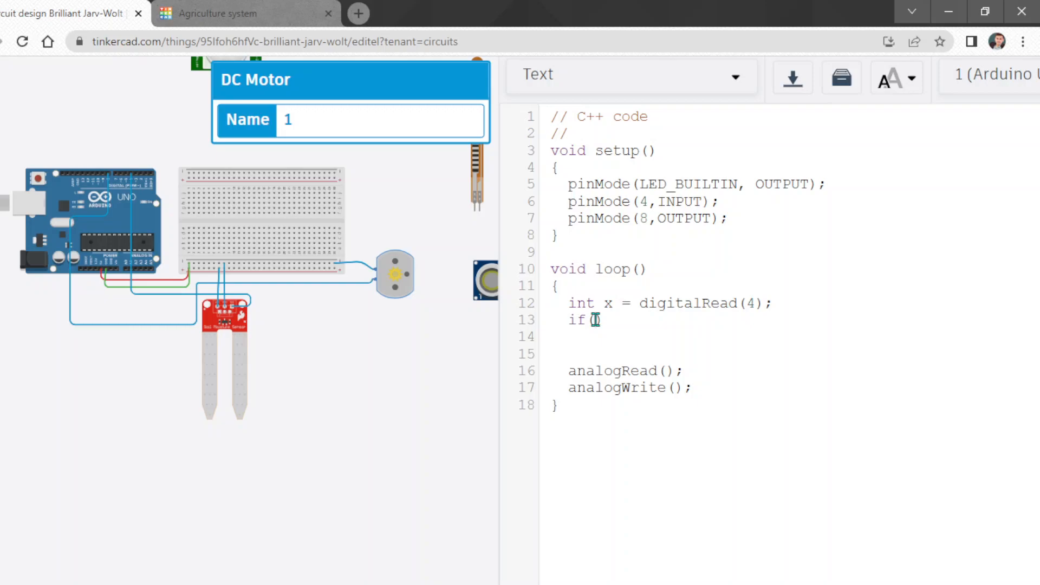
{"action": "type", "text": "x==0"}
{"action": "key", "text": "Return"}
{"action": "type", "text": "{}"}
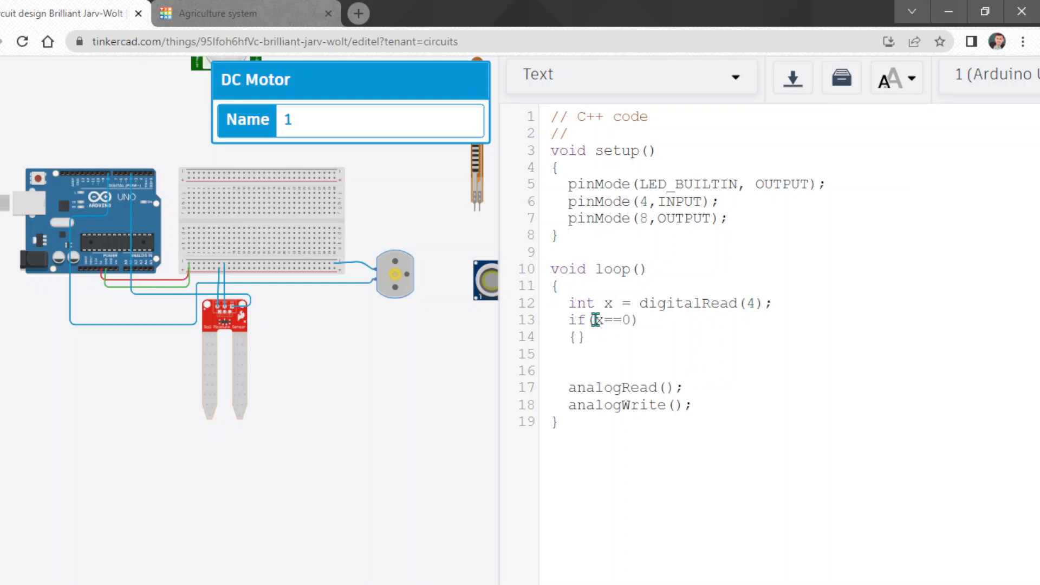
{"action": "key", "text": "BackSpace"}
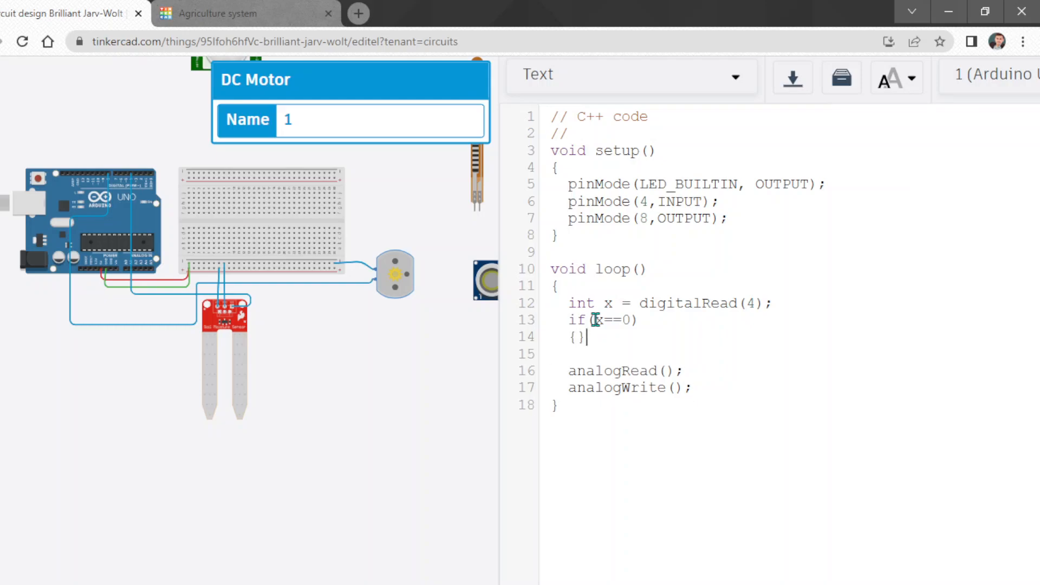
{"action": "key", "text": "Delete"}
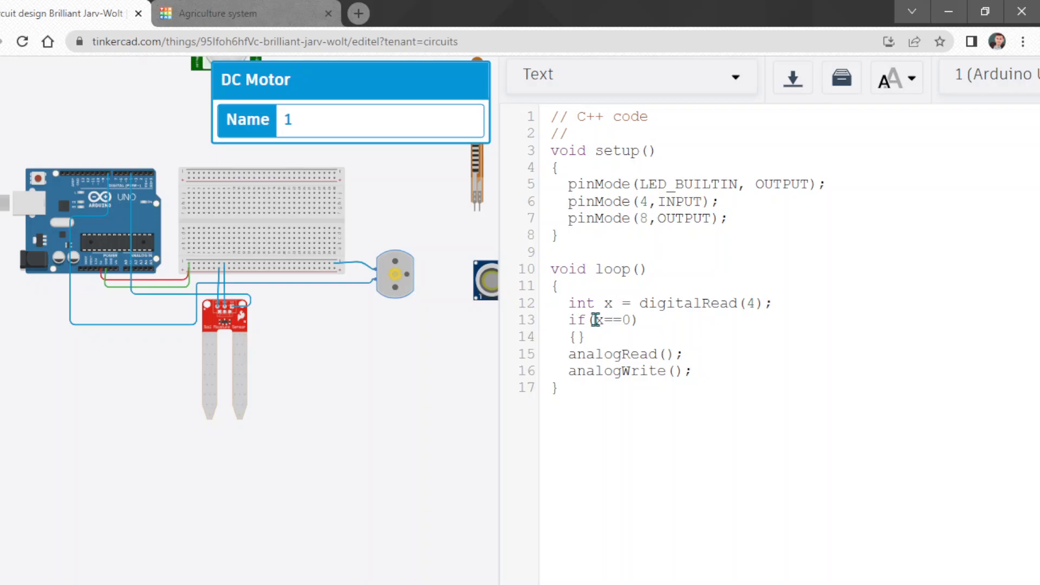
Put the if block's braces on separate lines with one empty indented line between them.
{"action": "key", "text": "Return"}
{"action": "key", "text": "Up"}
{"action": "key", "text": "Left"}
{"action": "key", "text": "Right"}
{"action": "key", "text": "Right"}
{"action": "key", "text": "Return"}
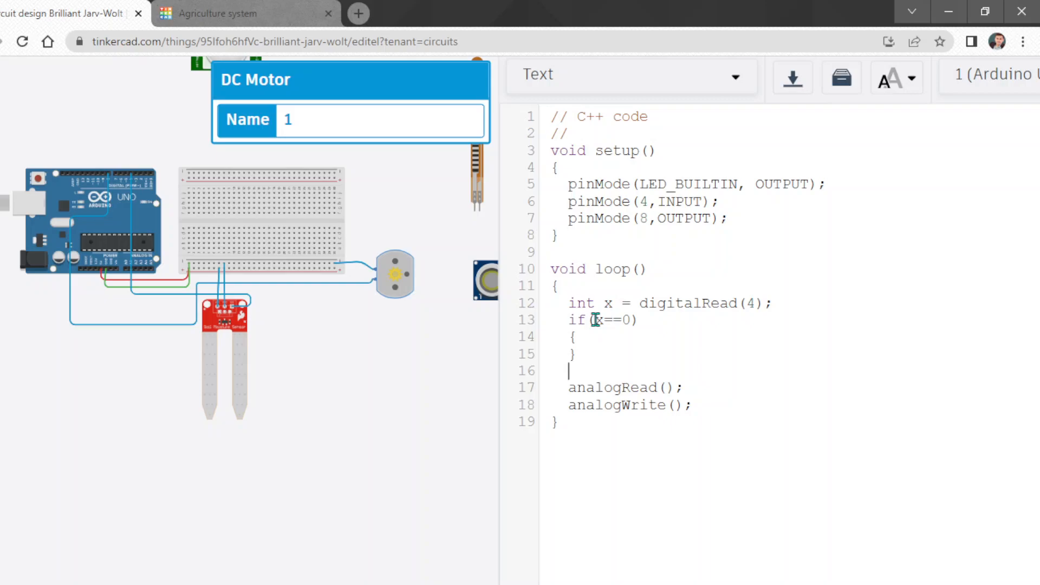
{"action": "key", "text": "Up"}
{"action": "key", "text": "Up"}
{"action": "key", "text": "Right"}
{"action": "key", "text": "Return"}
{"action": "key", "text": "Down"}
{"action": "key", "text": "BackSpace"}
{"action": "key", "text": "BackSpace"}
{"action": "key", "text": "BackSpace"}
Add the statement digitalWrite(8,1); inside the if(x==0) block.
{"action": "type", "text": "digitalW"}
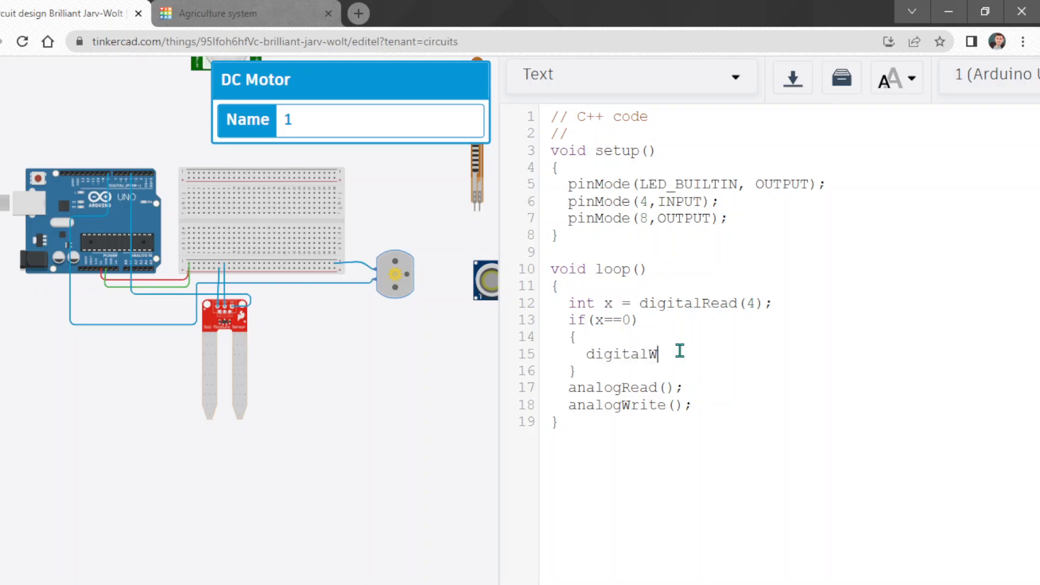
{"action": "type", "text": "rite(8,1"}
{"action": "key", "text": "Right"}
Delete the analogRead(); and analogWrite(); statements and add an empty line below the if block's closing brace.
{"action": "key", "text": "Down"}
{"action": "key", "text": "End"}
{"action": "key", "text": "shift+Down"}
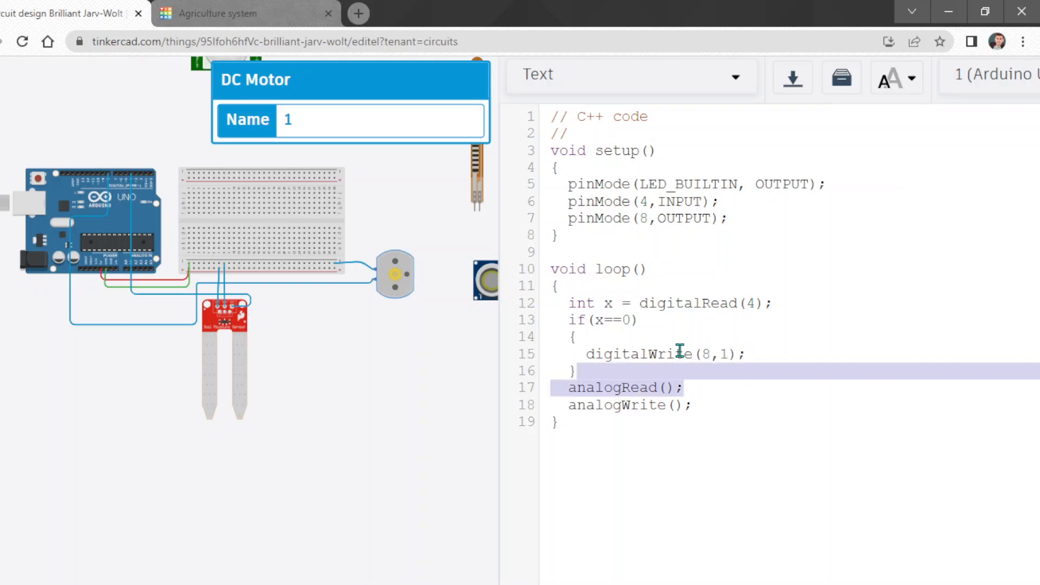
{"action": "key", "text": "shift+Down"}
{"action": "key", "text": "shift+End"}
{"action": "key", "text": "BackSpace"}
{"action": "key", "text": "Return"}
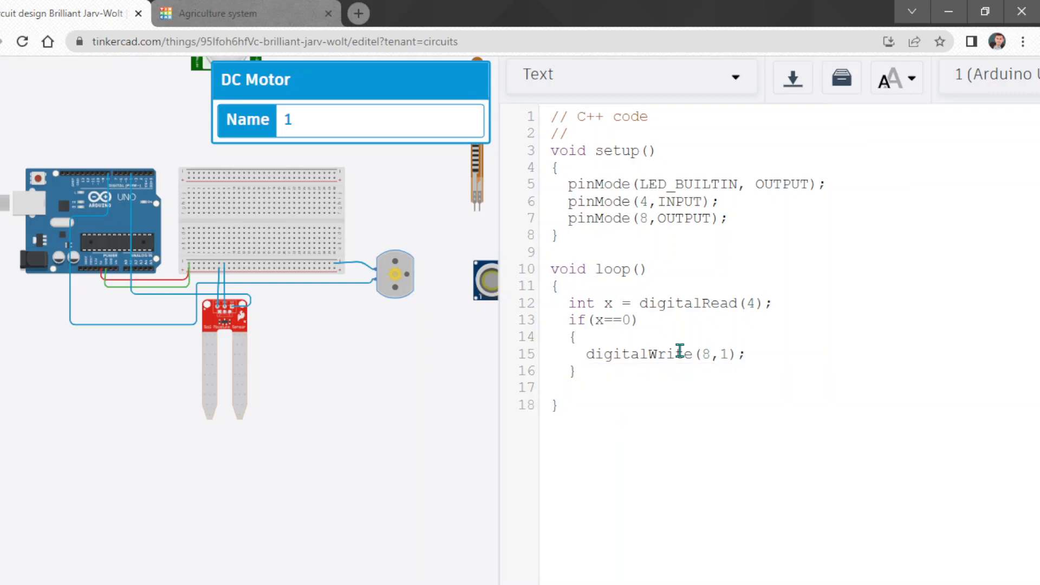
Add an else block below the if block, with its braces on separate lines and an empty indented line between them.
{"action": "type", "text": "else"}
{"action": "key", "text": "Return"}
{"action": "type", "text": "{}"}
{"action": "key", "text": "Left"}
{"action": "key", "text": "Return"}
{"action": "key", "text": "Up"}
{"action": "key", "text": "End"}
{"action": "key", "text": "Return"}
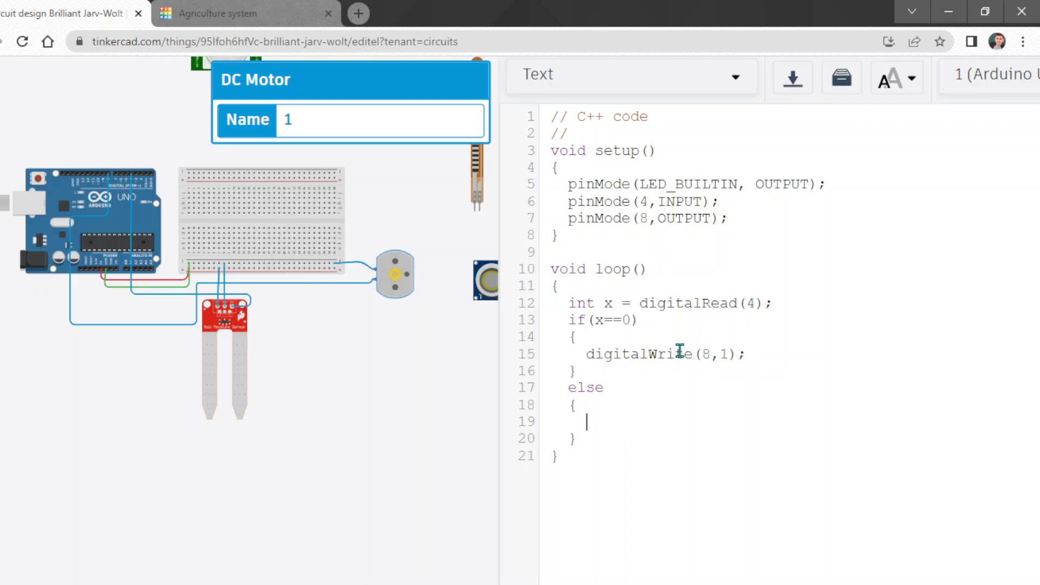
Copy the statement digitalWrite(8,1); from the if block into the else block.
{"action": "left_click_drag", "start_coordinate": [757, 353], "coordinate": [585, 353]}
{"action": "key", "text": "ctrl+c"}
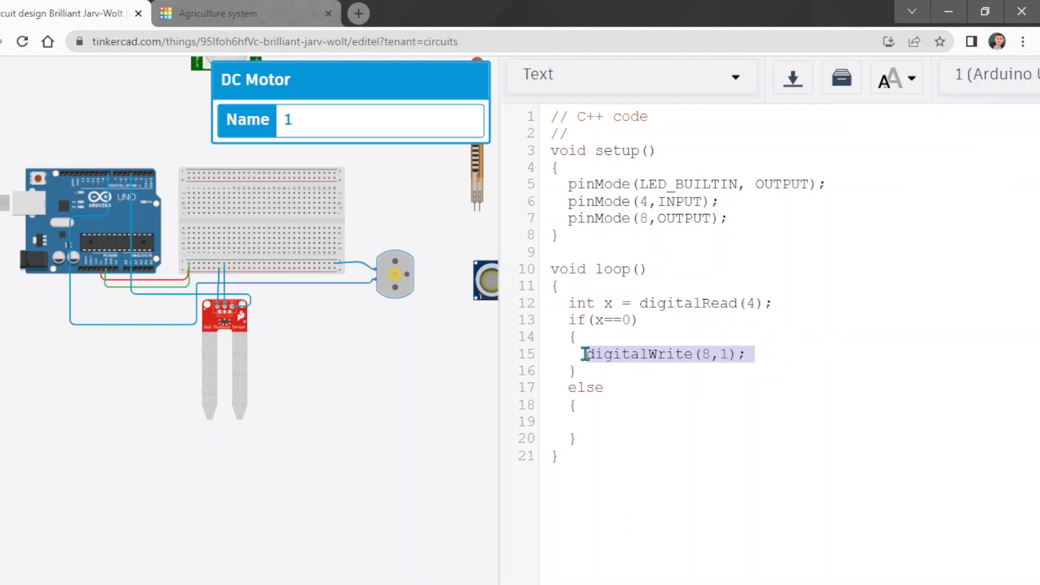
{"action": "left_click", "coordinate": [601, 424]}
{"action": "key", "text": "ctrl+v"}
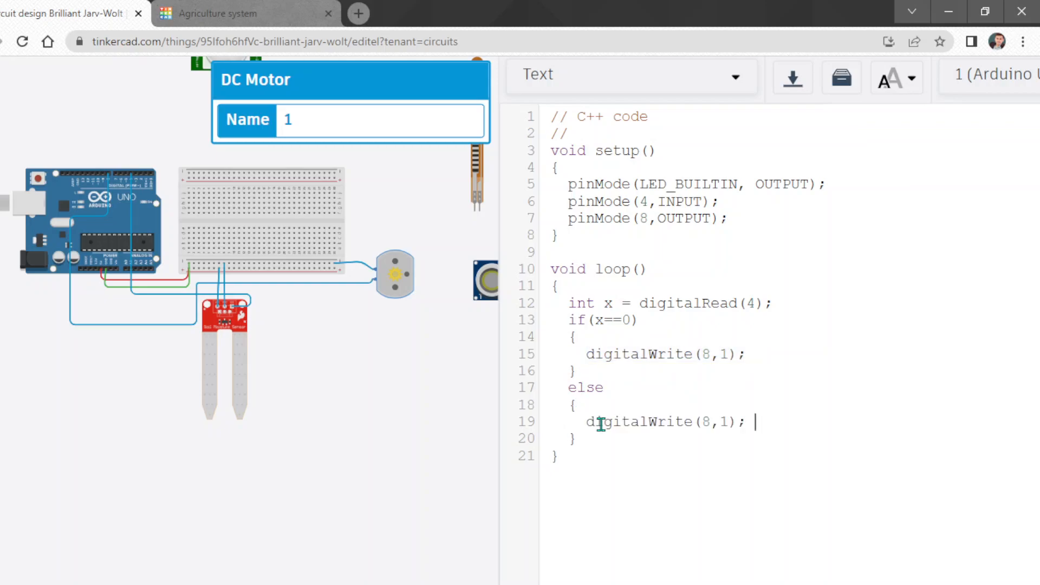
Add the statement delay(400); on a new line below the else block's closing brace.
{"action": "left_click", "coordinate": [580, 443]}
{"action": "key", "text": "Return"}
{"action": "key", "text": "BackSpace"}
{"action": "type", "text": "delay()"}
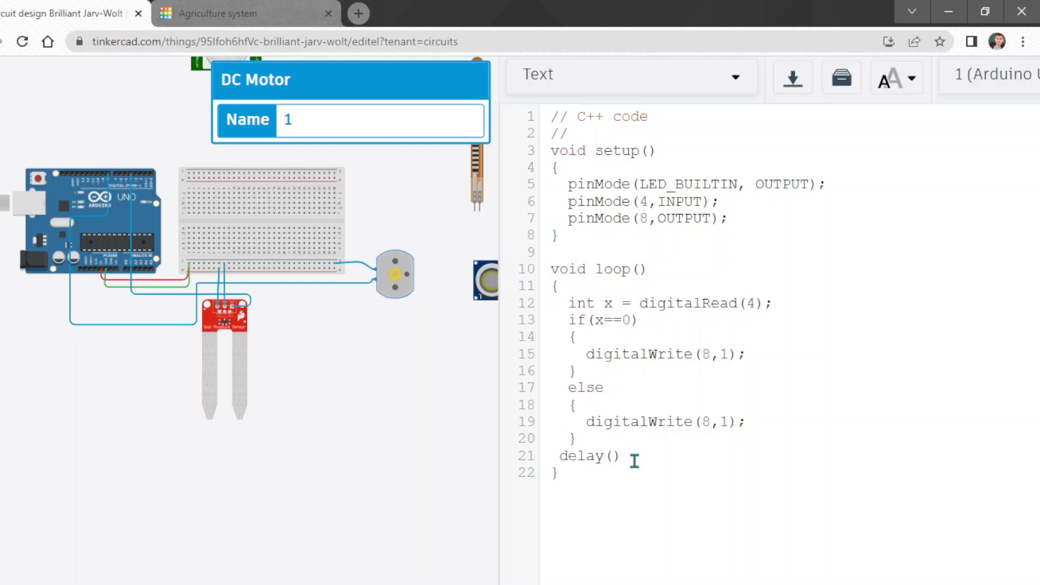
{"action": "type", "text": "100"}
{"action": "type", "text": "0"}
{"action": "key", "text": "Right"}
{"action": "key", "text": "Left"}
{"action": "key", "text": "BackSpace"}
{"action": "key", "text": "BackSpace"}
{"action": "key", "text": "BackSpace"}
{"action": "key", "text": "BackSpace"}
{"action": "type", "text": "4000"}
{"action": "key", "text": "BackSpace"}
{"action": "key", "text": "Right"}
{"action": "type", "text": ";"}
{"action": "left_click", "coordinate": [762, 353]}
{"action": "key", "text": "Left"}
{"action": "key", "text": "Return"}
{"action": "key", "text": "BackSpace"}
{"action": "key", "text": "BackSpace"}
{"action": "key", "text": "BackSpace"}
{"action": "key", "text": "BackSpace"}
{"action": "key", "text": "BackSpace"}
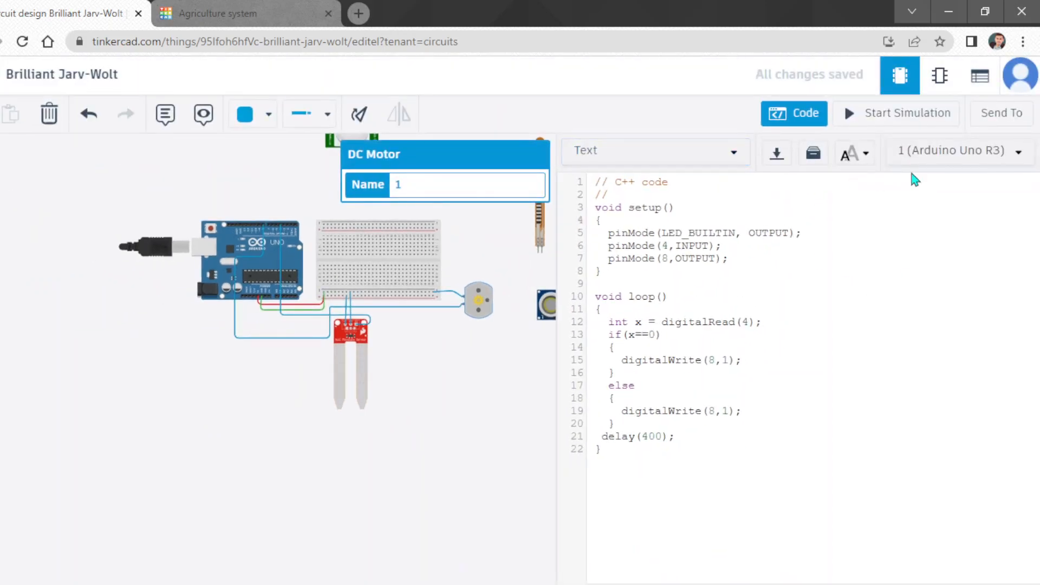
Start the simulation, hide the code editor and examine the DC motor's speed reading.
{"action": "left_click", "coordinate": [869, 114]}
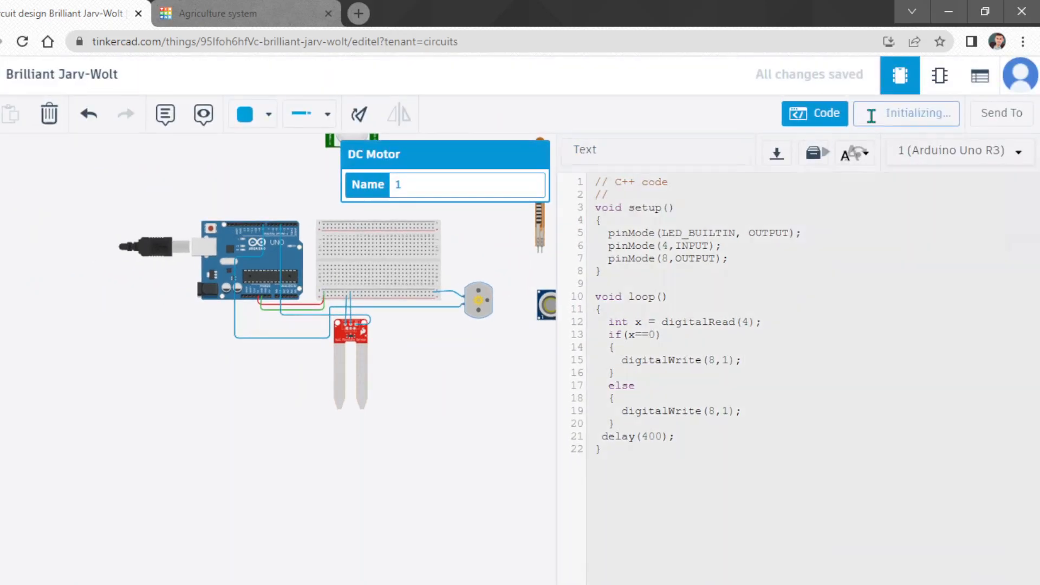
{"action": "left_click", "coordinate": [811, 117]}
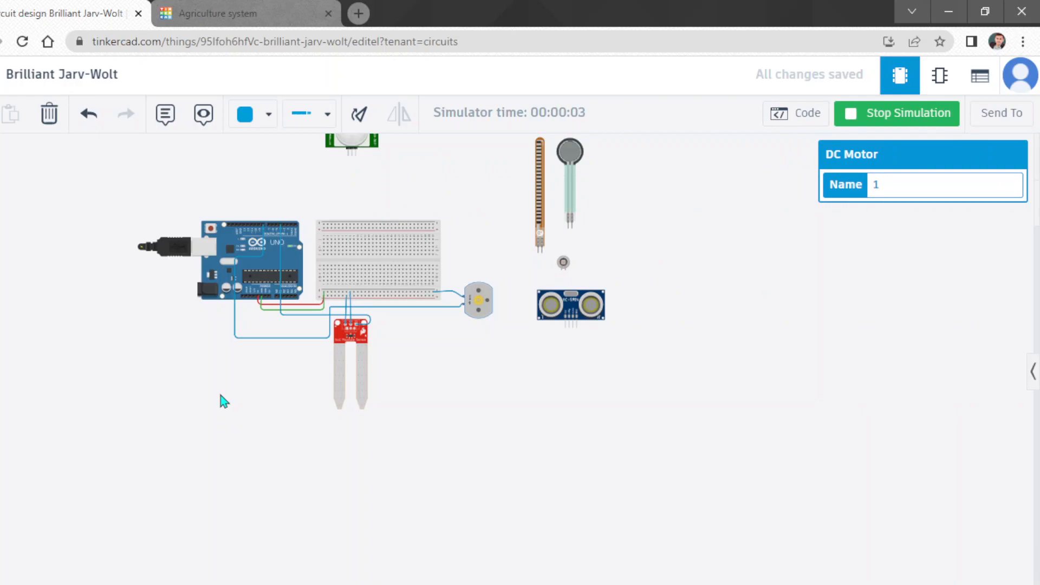
{"action": "scroll", "coordinate": [220, 395], "scroll_direction": "up", "scroll_amount": 2}
{"action": "scroll", "coordinate": [314, 360], "scroll_direction": "down", "scroll_amount": 3}
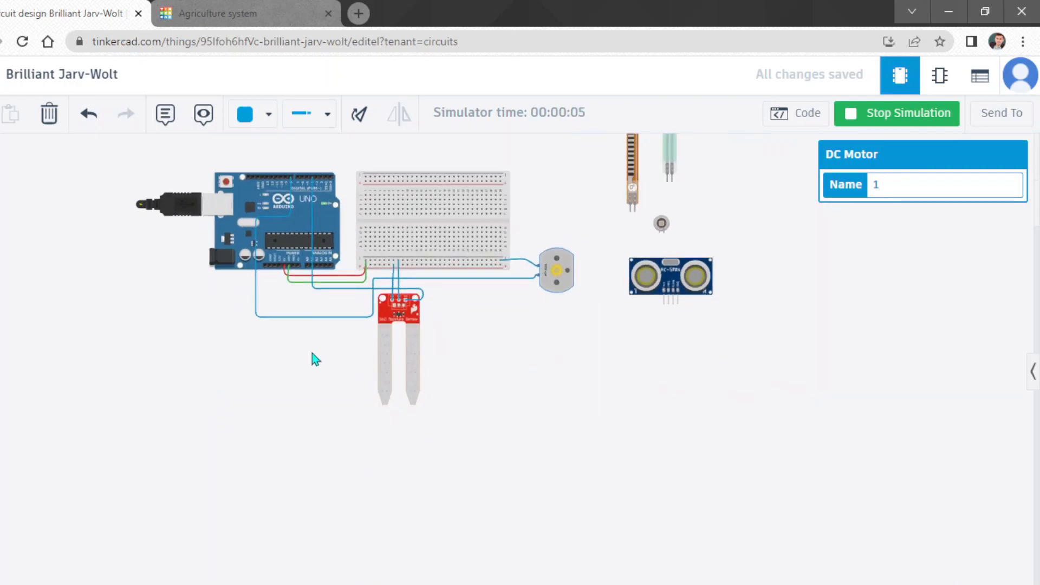
{"action": "scroll", "coordinate": [415, 295], "scroll_direction": "up", "scroll_amount": 5}
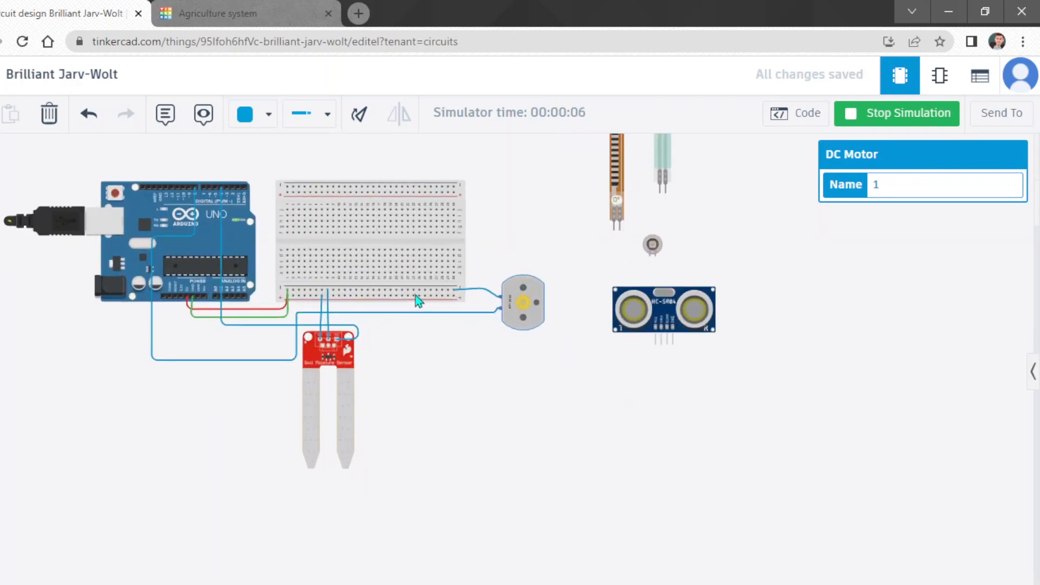
{"action": "scroll", "coordinate": [415, 295], "scroll_direction": "down", "scroll_amount": 2}
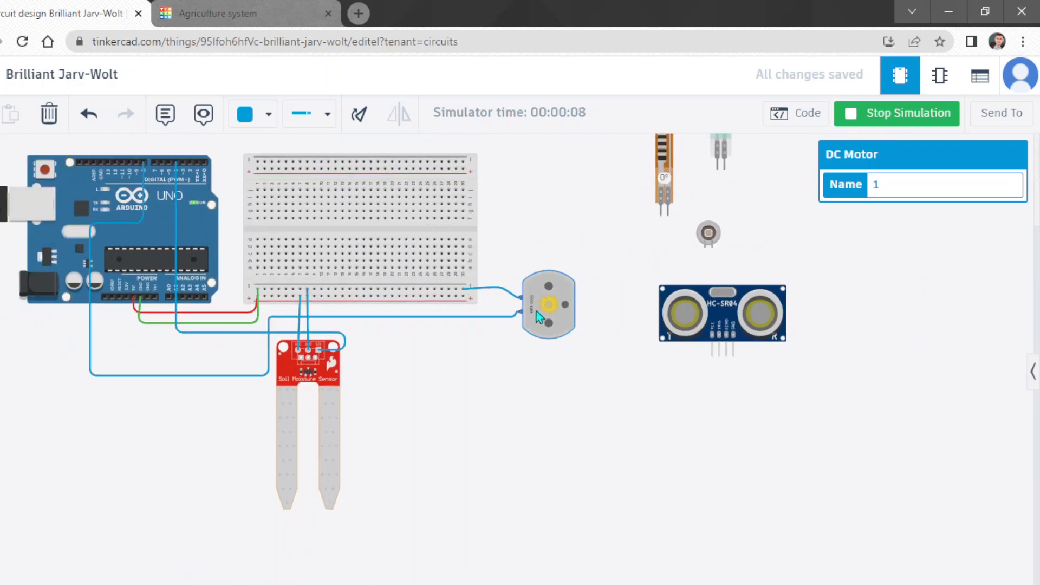
{"action": "scroll", "coordinate": [539, 314], "scroll_direction": "up", "scroll_amount": 2}
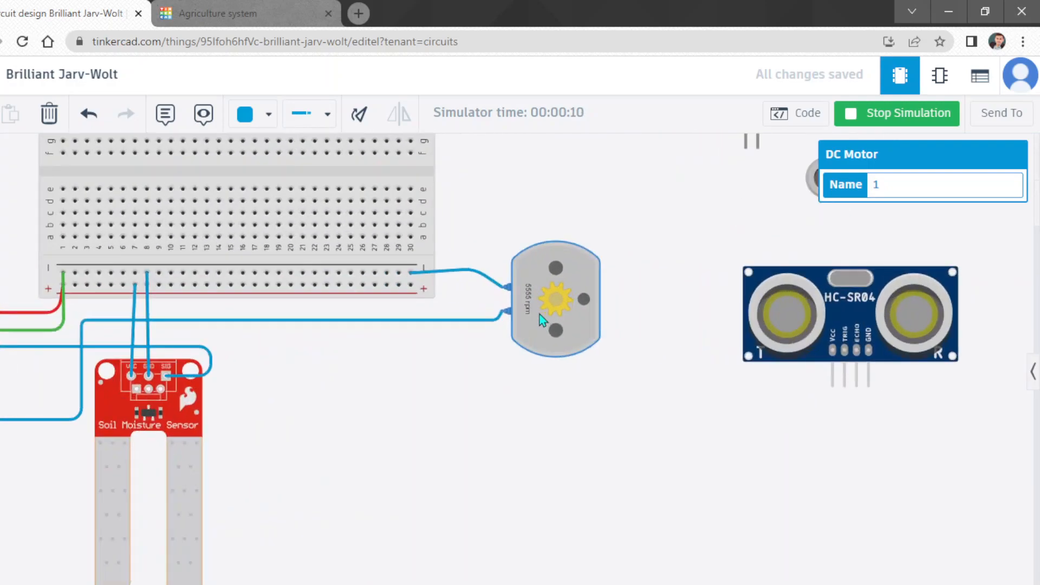
{"action": "scroll", "coordinate": [540, 314], "scroll_direction": "down", "scroll_amount": 2}
Raise the soil moisture sensor to its wettest level to test the motor's response, and stop the simulation.
{"action": "left_click", "coordinate": [361, 352]}
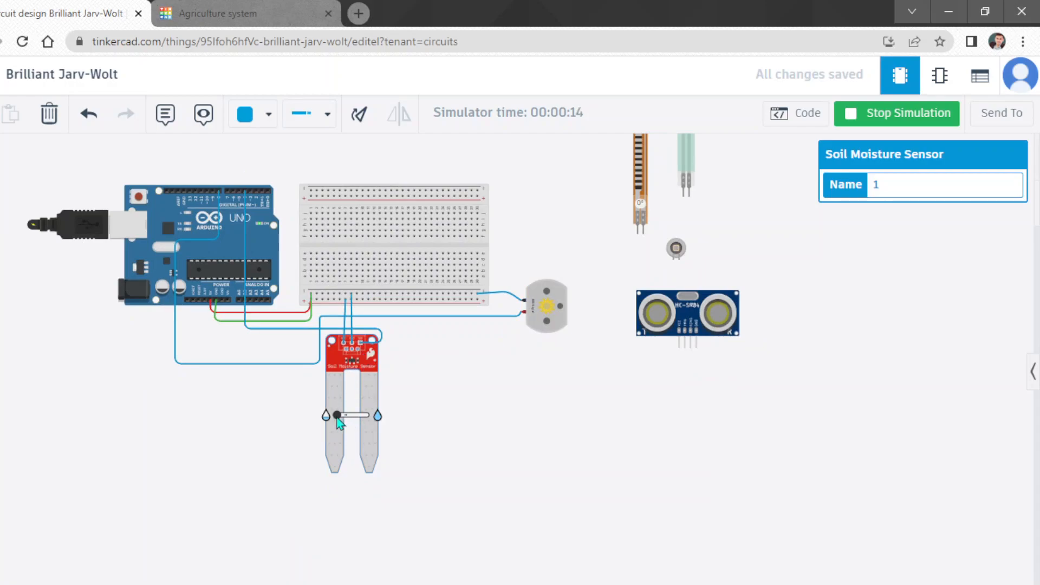
{"action": "scroll", "coordinate": [335, 421], "scroll_direction": "up", "scroll_amount": 3}
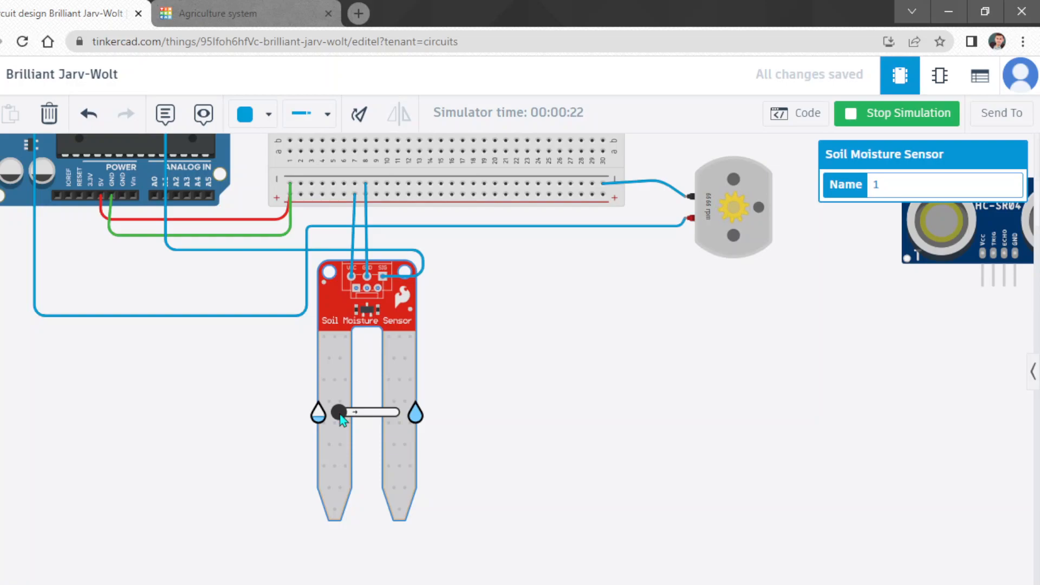
{"action": "left_click_drag", "start_coordinate": [338, 413], "coordinate": [396, 412]}
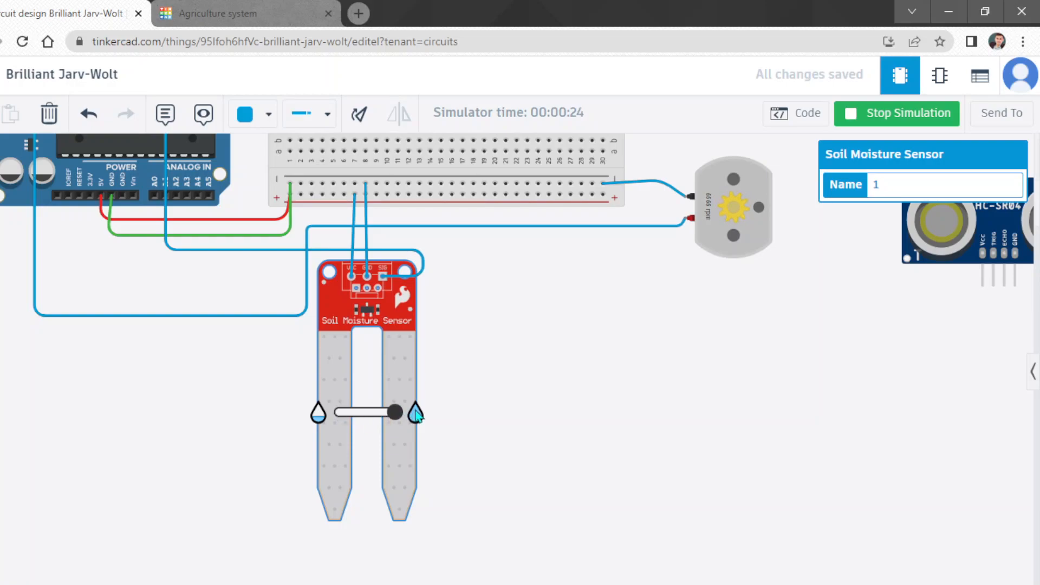
{"action": "left_click", "coordinate": [489, 405]}
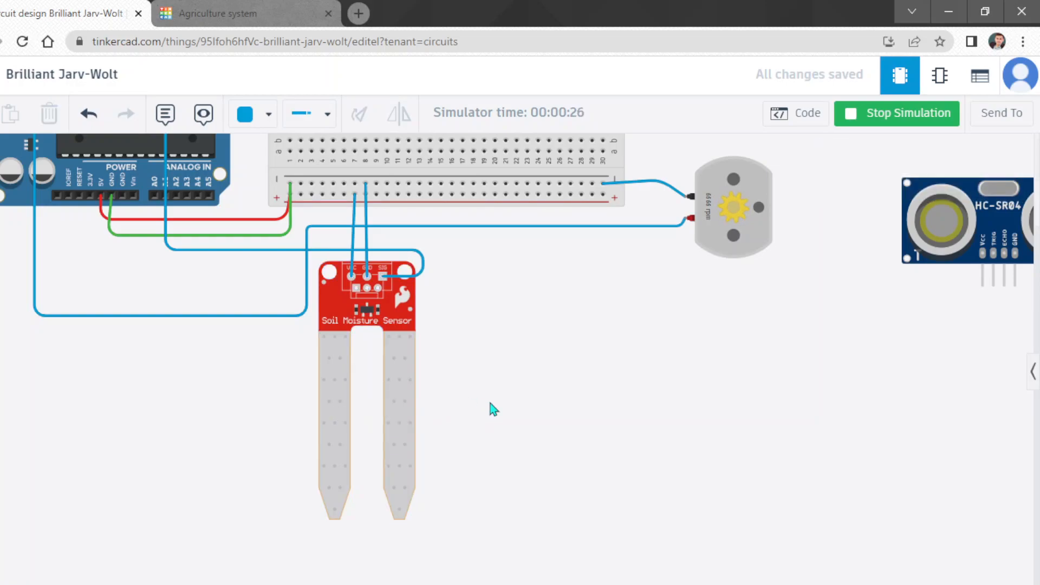
{"action": "left_click", "coordinate": [394, 381]}
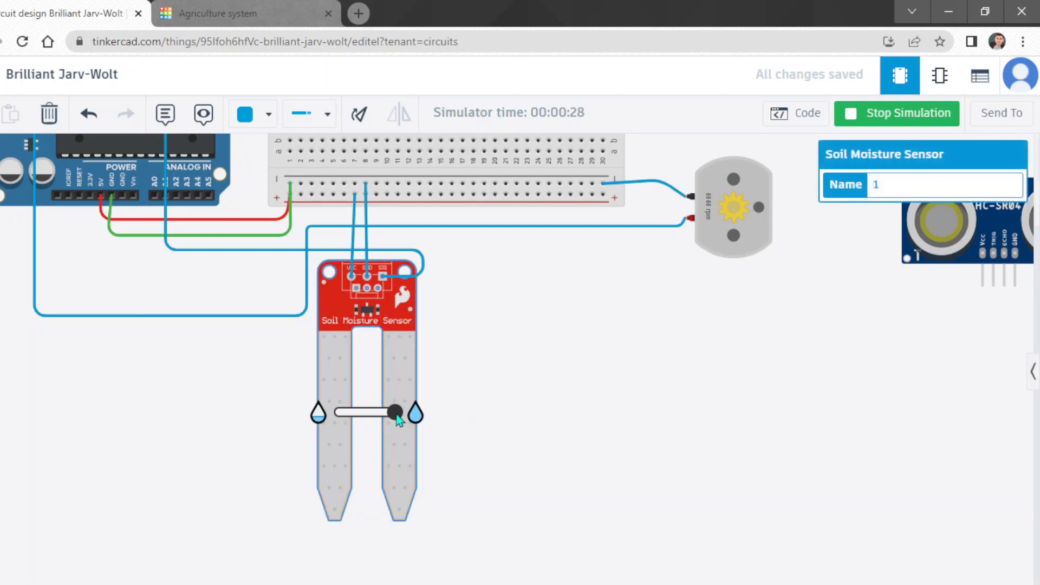
{"action": "left_click", "coordinate": [504, 391]}
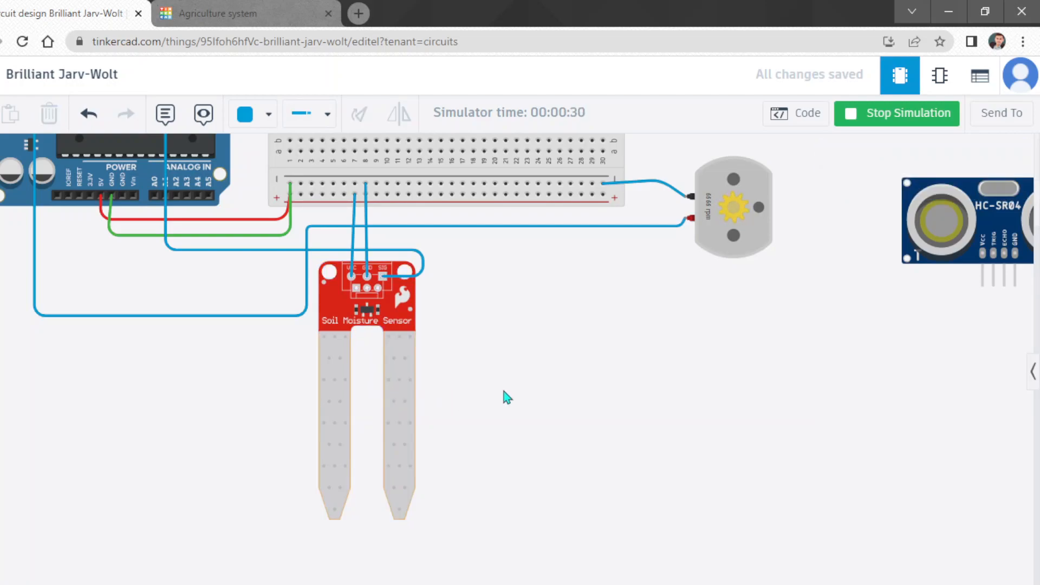
{"action": "scroll", "coordinate": [503, 392], "scroll_direction": "down", "scroll_amount": 3}
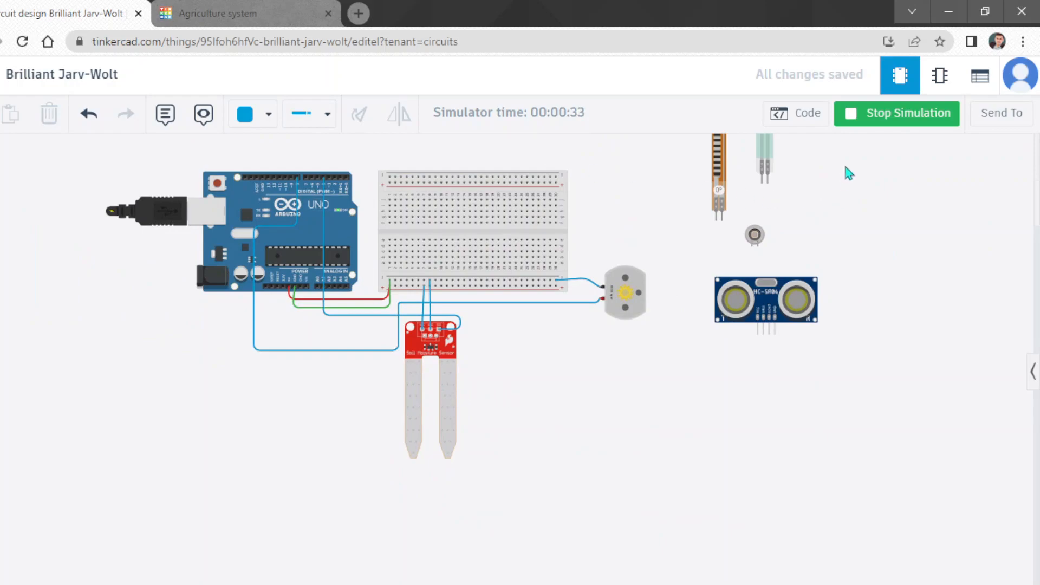
{"action": "left_click", "coordinate": [866, 113]}
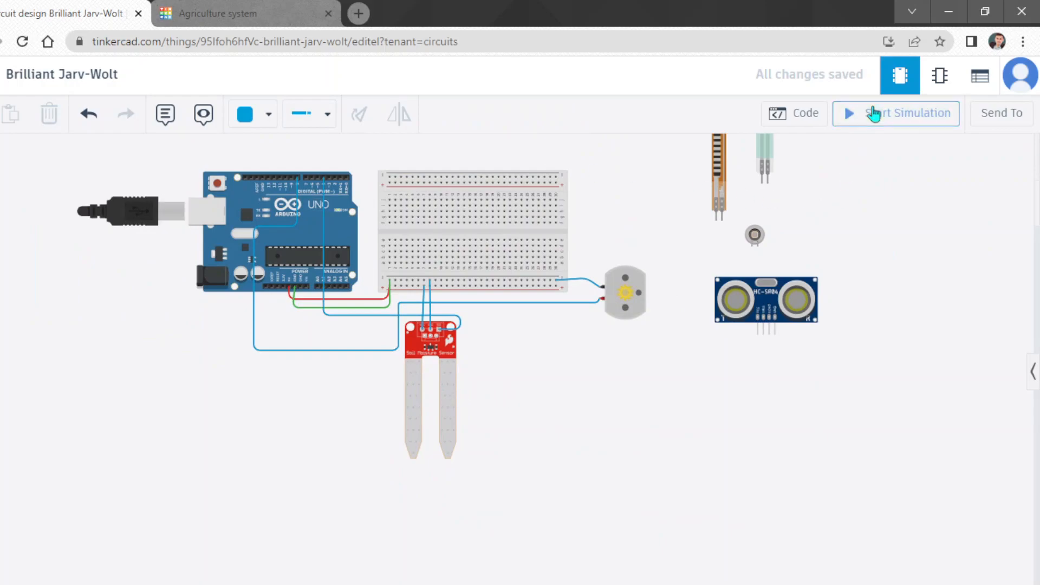
Move the bend of the wire between the breadboard's negative rail and the DC motor level with the motor's black terminal.
{"action": "scroll", "coordinate": [624, 318], "scroll_direction": "up", "scroll_amount": 2}
{"action": "left_click", "coordinate": [621, 302]}
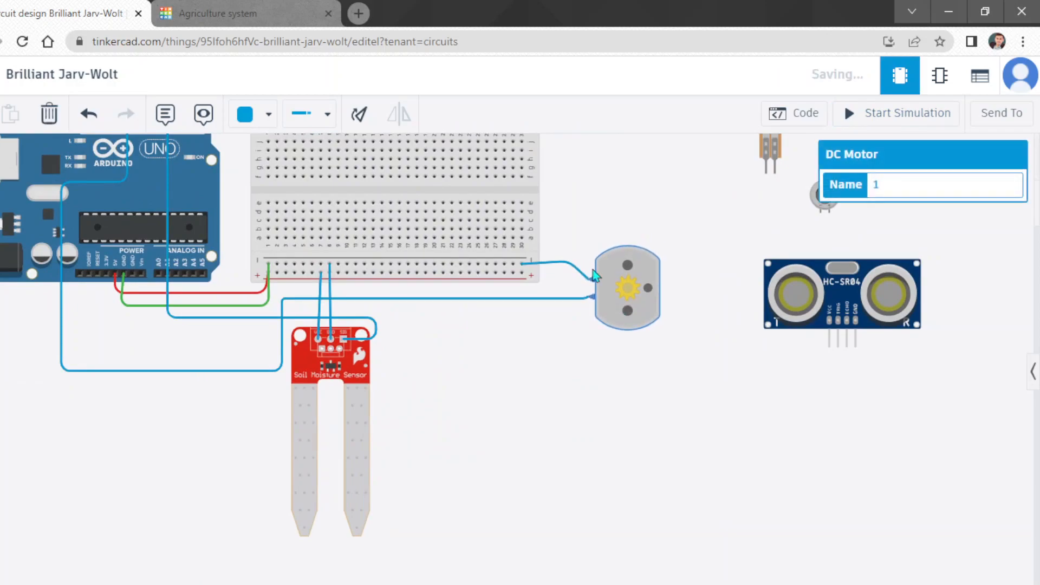
{"action": "left_click", "coordinate": [557, 223]}
{"action": "left_click", "coordinate": [554, 263]}
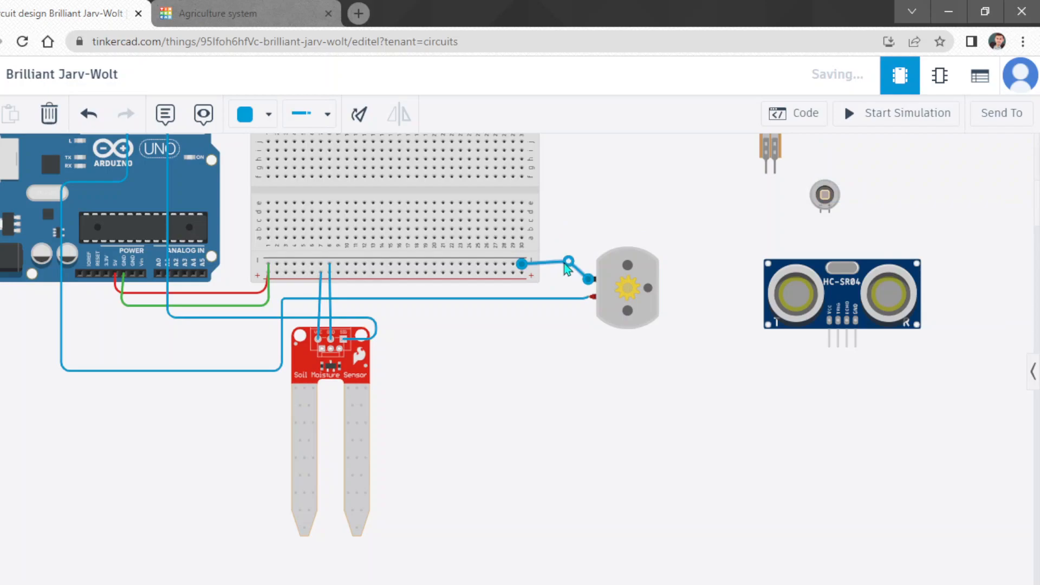
{"action": "mouse_move", "coordinate": [567, 274]}
{"action": "left_mouse_down"}
{"action": "mouse_move", "coordinate": [550, 262]}
{"action": "mouse_move", "coordinate": [567, 260]}
{"action": "left_mouse_up"}
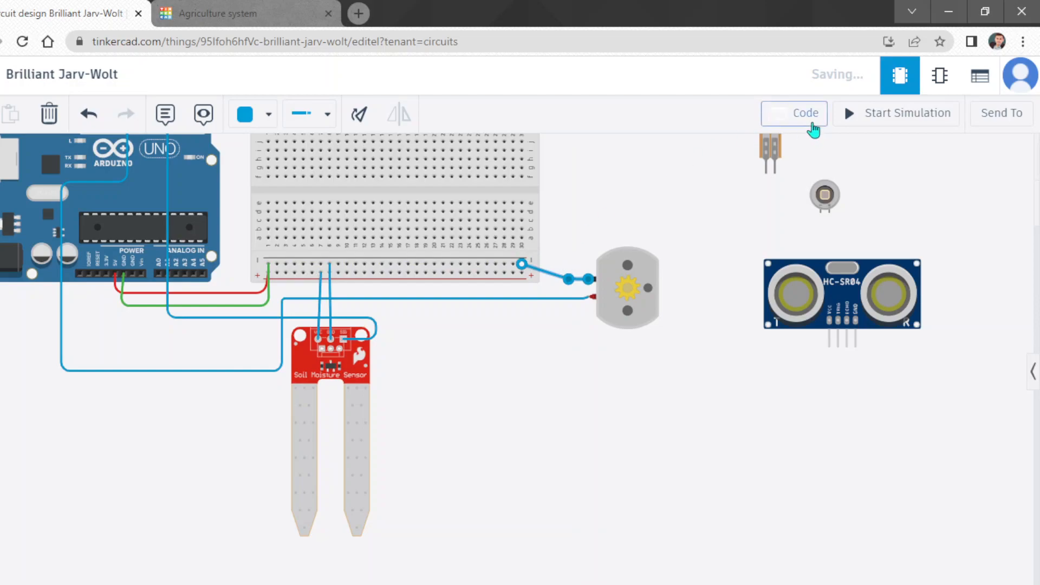
Show the code and add delay(400); below digitalWrite(8,1); in the if block, followed by an empty line.
{"action": "left_click", "coordinate": [802, 114]}
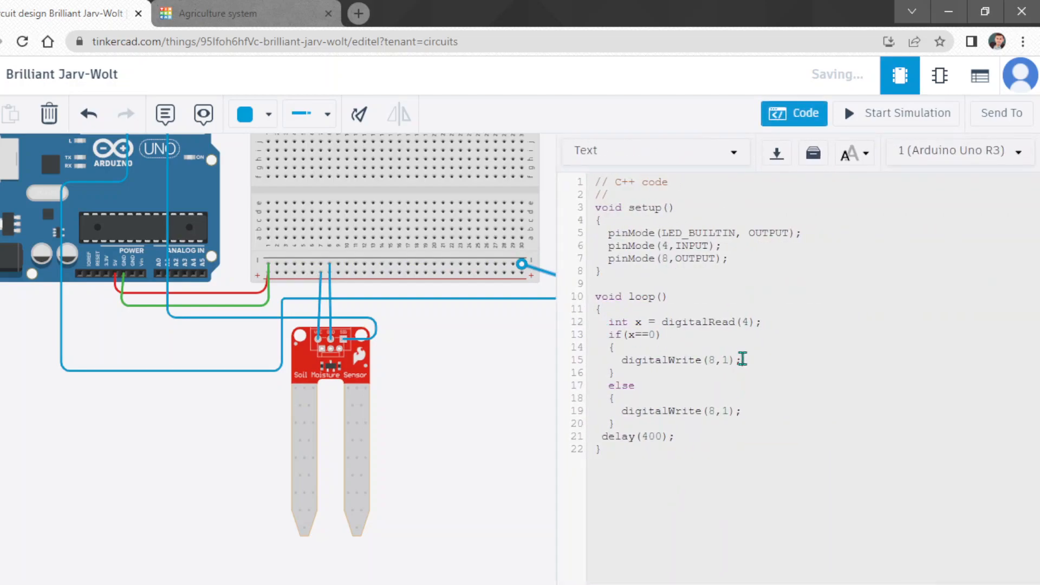
{"action": "left_click", "coordinate": [742, 360]}
{"action": "key", "text": "Return"}
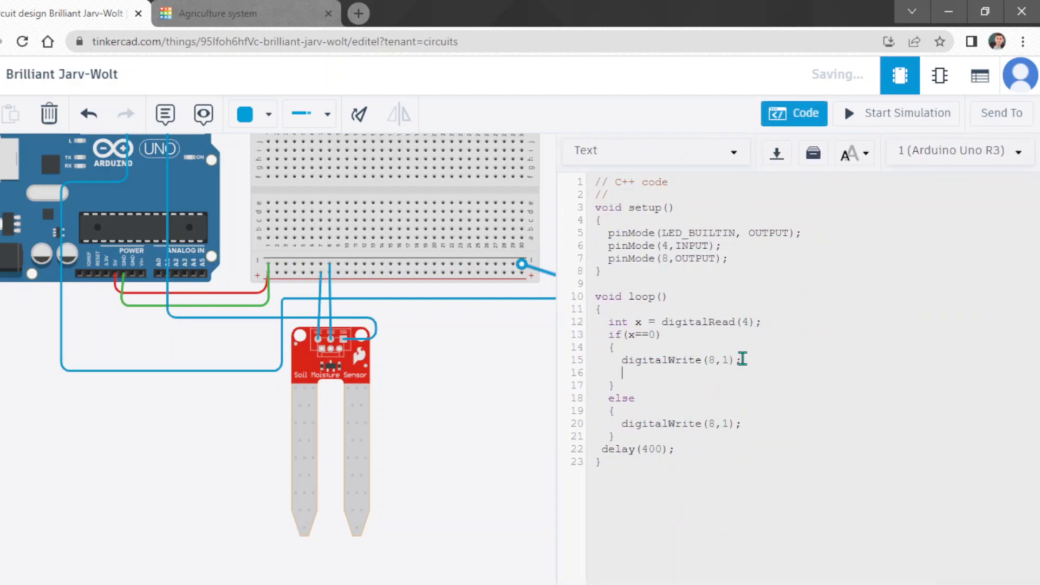
{"action": "left_click_drag", "start_coordinate": [742, 359], "coordinate": [621, 360]}
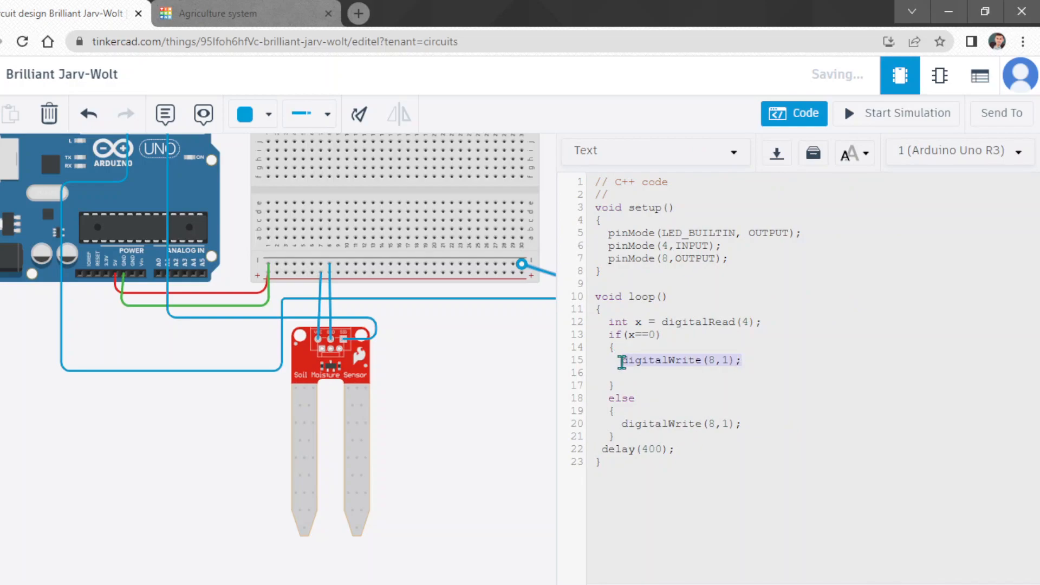
{"action": "left_click", "coordinate": [632, 373]}
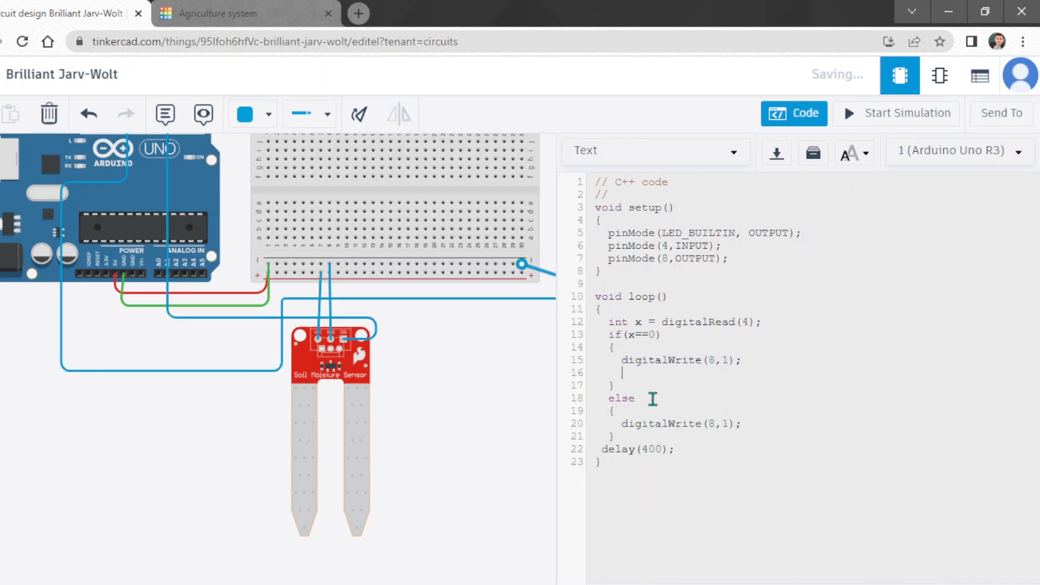
{"action": "type", "text": "delay()400"}
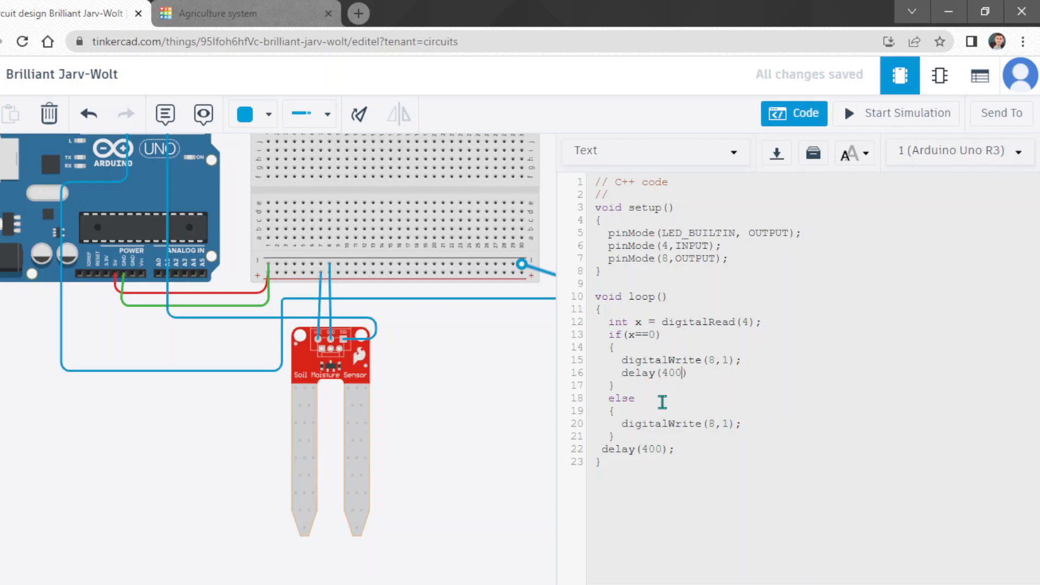
{"action": "key", "text": "End"}
{"action": "type", "text": ";"}
{"action": "key", "text": "Return"}
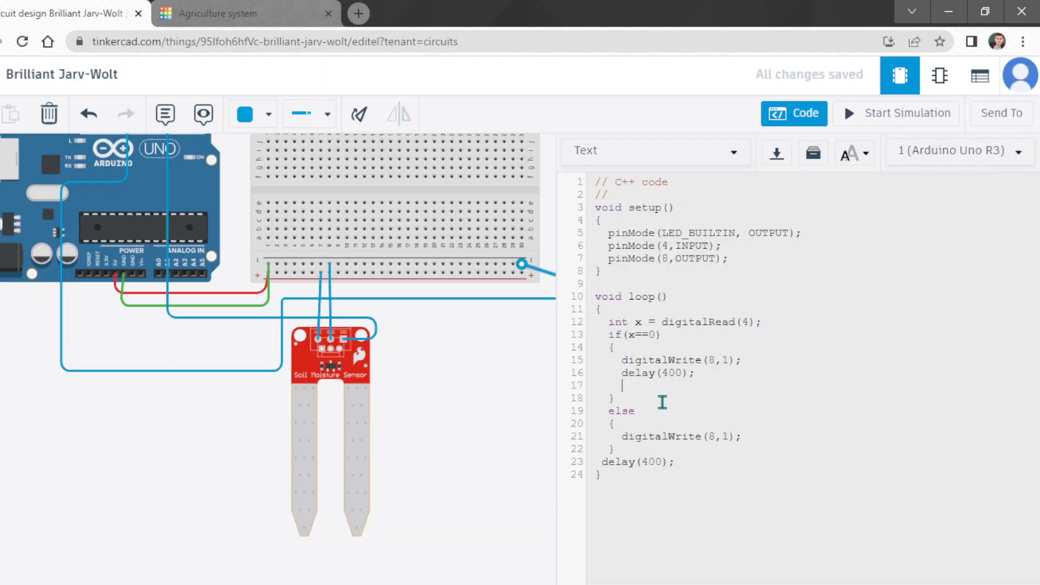
Move the delay(400); statement from below the else block to a new line under digitalWrite(8,1); inside it.
{"action": "key", "text": "Up"}
{"action": "key", "text": "Right"}
{"action": "key", "text": "shift+Up"}
{"action": "key", "text": "shift+Down"}
{"action": "key", "text": "shift+Left"}
{"action": "key", "text": "shift+Left"}
{"action": "key", "text": "shift+Left"}
{"action": "key", "text": "shift+Left"}
{"action": "key", "text": "shift+Left"}
{"action": "key", "text": "shift+Left"}
{"action": "key", "text": "shift+Left"}
{"action": "key", "text": "shift+Left"}
{"action": "key", "text": "shift+Left"}
{"action": "key", "text": "shift+Left"}
{"action": "key", "text": "shift+Left"}
{"action": "key", "text": "shift+Left"}
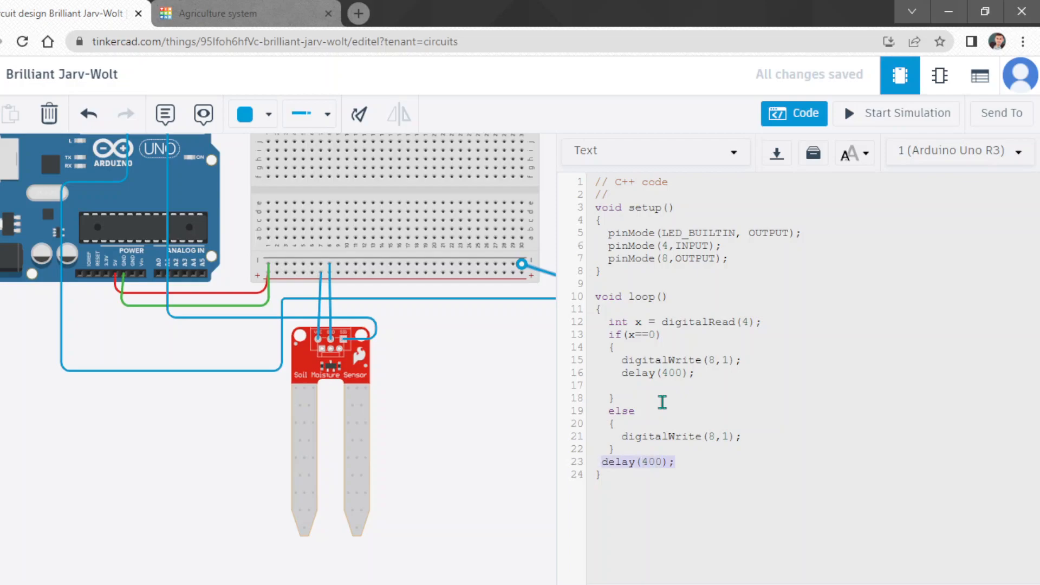
{"action": "key", "text": "ctrl+x"}
{"action": "key", "text": "Return"}
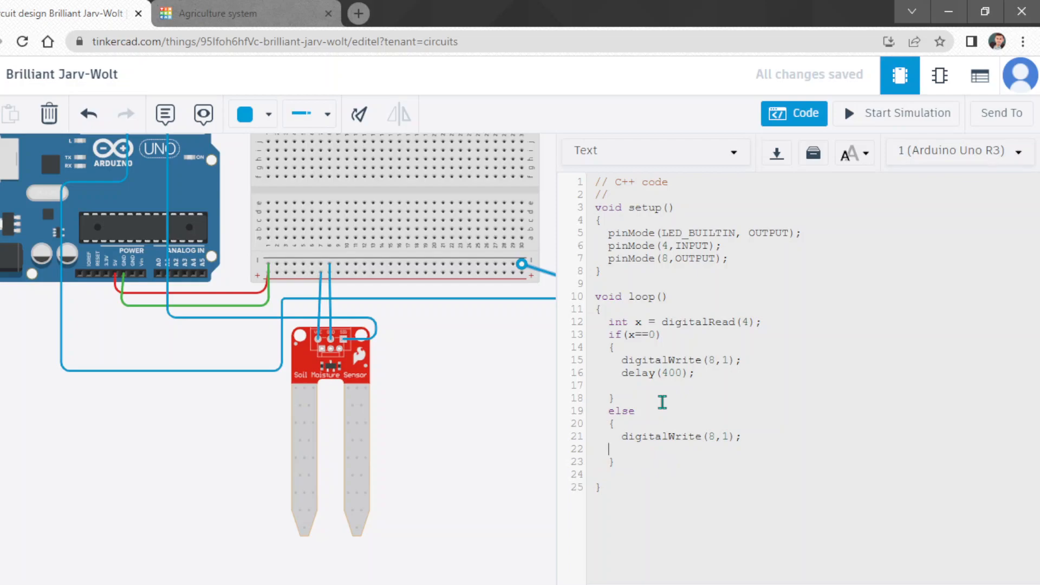
{"action": "key", "text": "ctrl+v"}
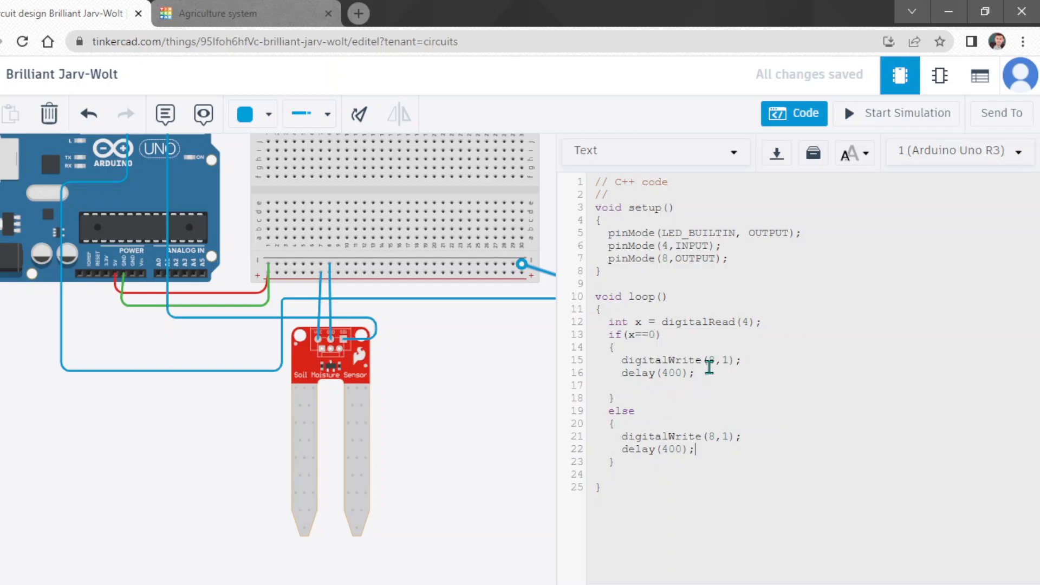
Add digitalWrite(8,0); on a new line below delay(400); in the if block.
{"action": "key", "text": "Return"}
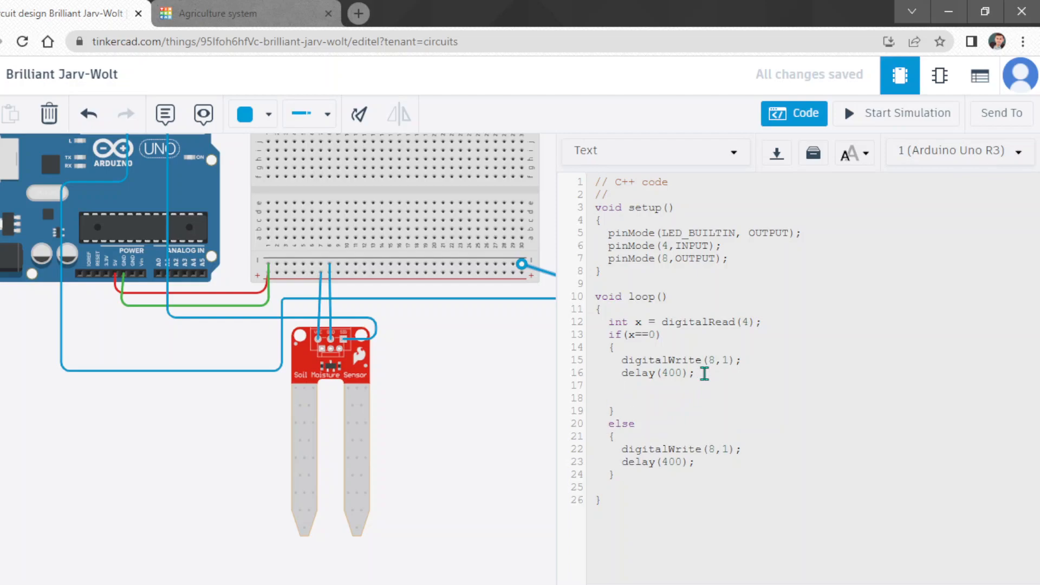
{"action": "key", "text": "shift+Up"}
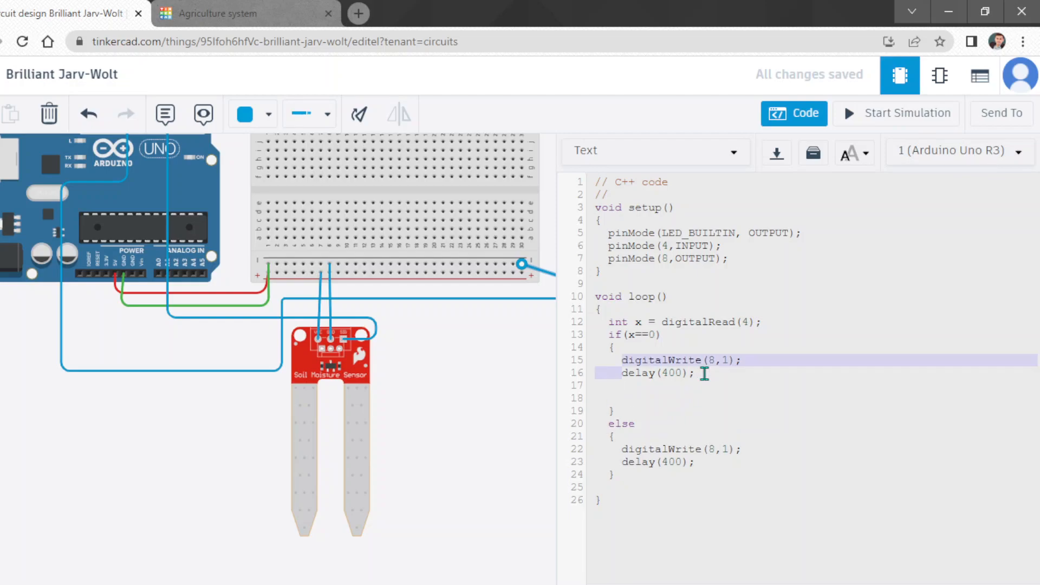
{"action": "key", "text": "Down"}
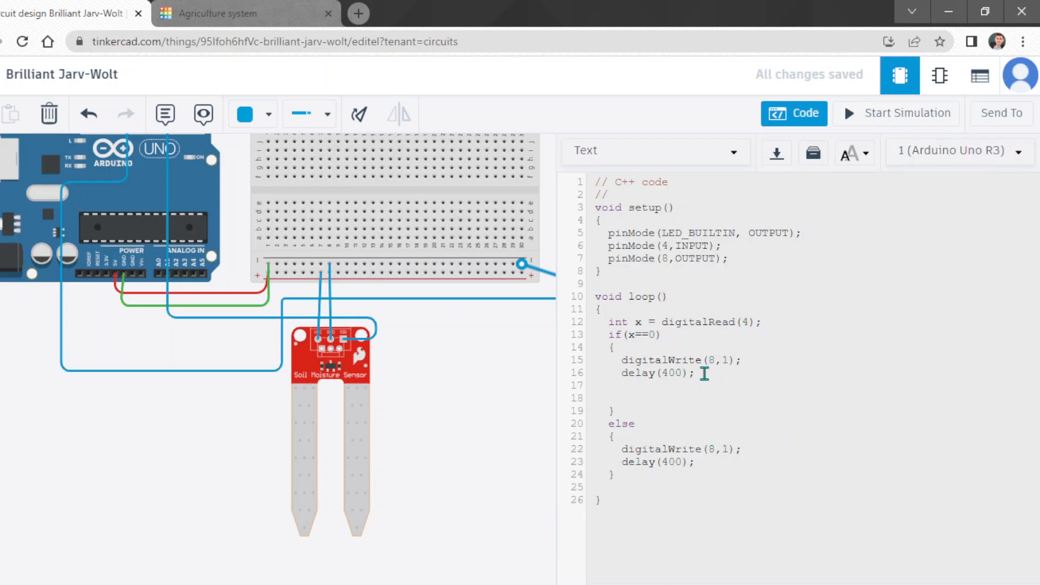
{"action": "key", "text": "ctrl+v"}
{"action": "key", "text": "Right"}
{"action": "key", "text": "Right"}
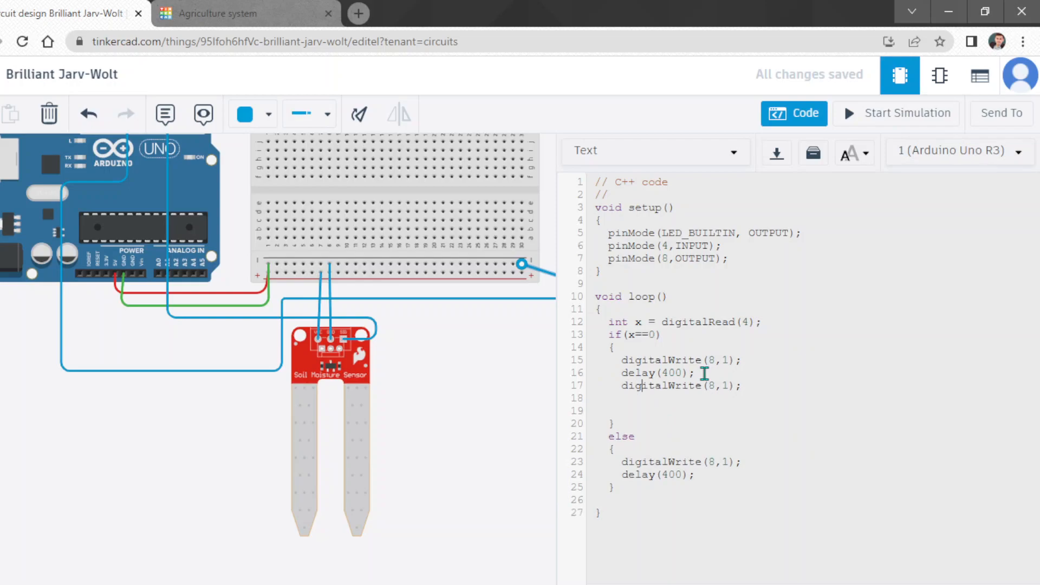
{"action": "key", "text": "shift+Left"}
{"action": "type", "text": "0"}
In the else block, delete delay(400); and make the remaining statement digitalWrite(8,0);.
{"action": "key", "text": "Down"}
{"action": "key", "text": "Down"}
{"action": "key", "text": "shift+Left"}
{"action": "key", "text": "shift+Left"}
{"action": "key", "text": "shift+Left"}
{"action": "key", "text": "shift+Left"}
{"action": "key", "text": "shift+Left"}
{"action": "key", "text": "shift+Left"}
{"action": "key", "text": "shift+Left"}
{"action": "key", "text": "shift+Left"}
{"action": "key", "text": "shift+Left"}
{"action": "key", "text": "shift+Left"}
{"action": "key", "text": "shift+Left"}
{"action": "key", "text": "BackSpace"}
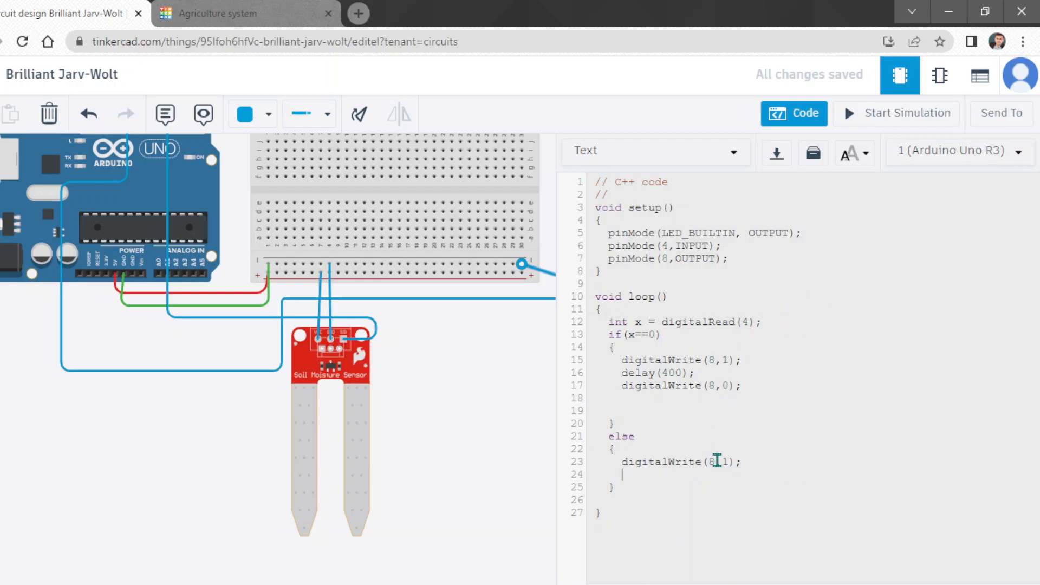
{"action": "type", "text": "0"}
{"action": "left_click_drag", "start_coordinate": [622, 373], "coordinate": [757, 393]}
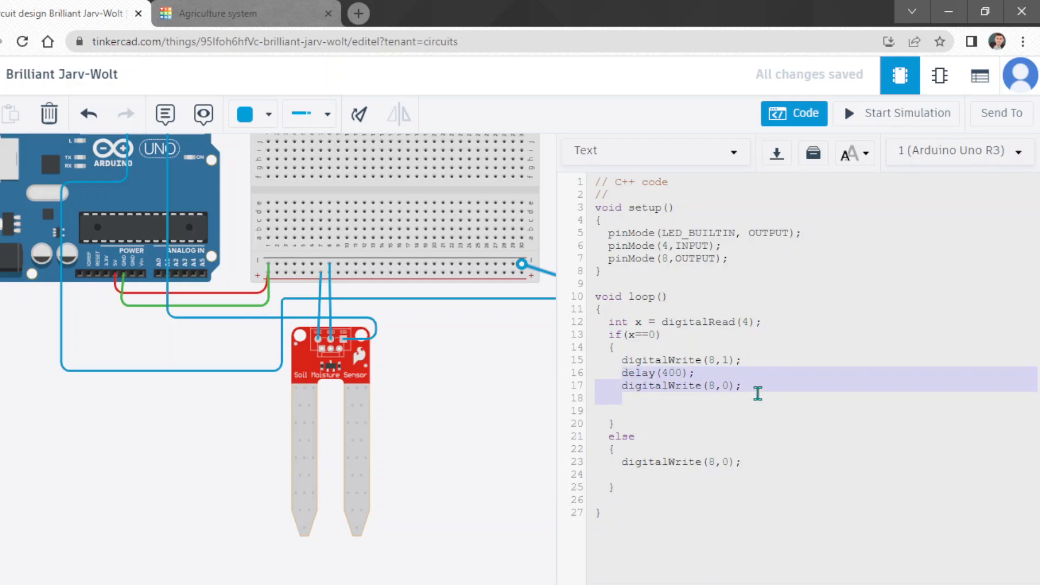
{"action": "key", "text": "BackSpace"}
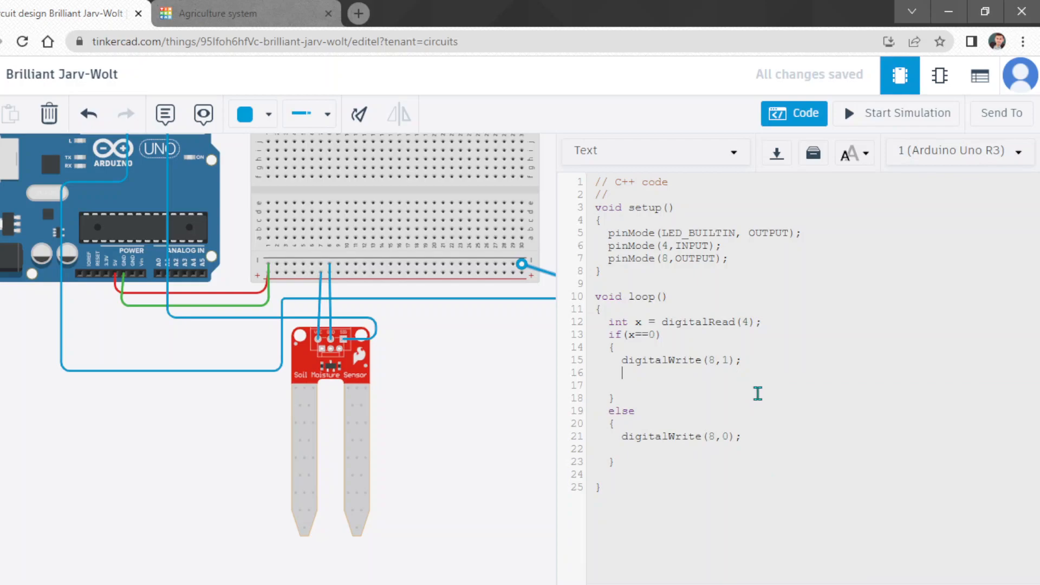
{"action": "key", "text": "ctrl+z"}
Comment out delay(400); and digitalWrite(8,0); in the if block with // markers.
{"action": "left_click", "coordinate": [628, 374]}
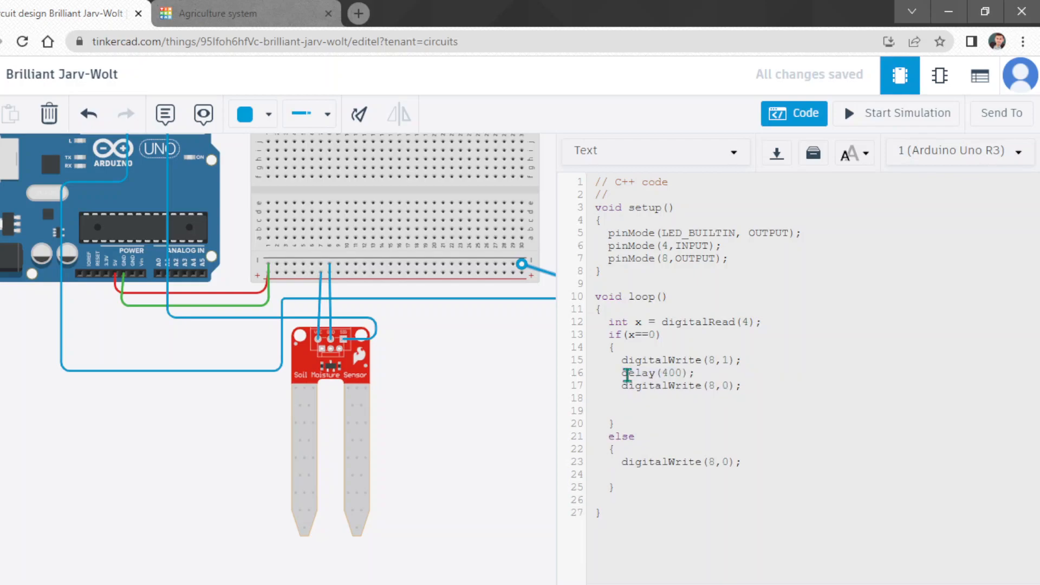
{"action": "type", "text": "//"}
{"action": "type", "text": "//"}
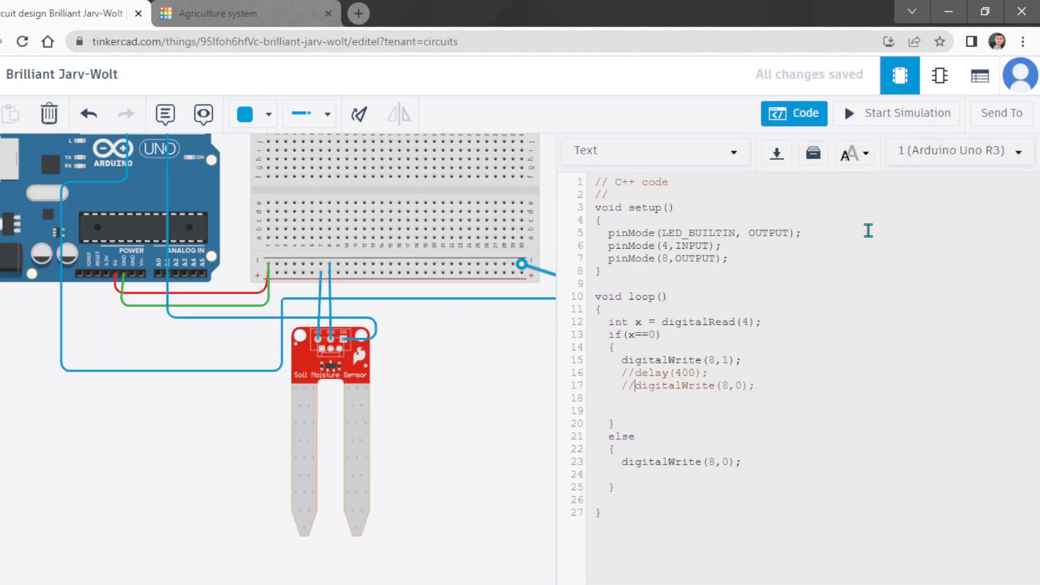
Try to start the simulation with the edited code, and close the debugger help and the error notice.
{"action": "left_click", "coordinate": [888, 120]}
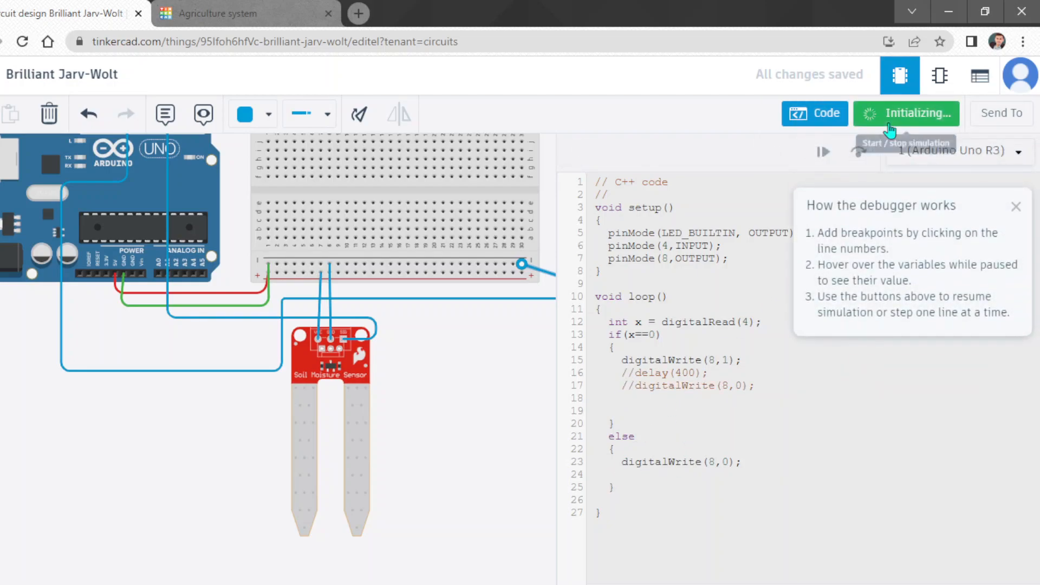
{"action": "left_click", "coordinate": [1016, 208]}
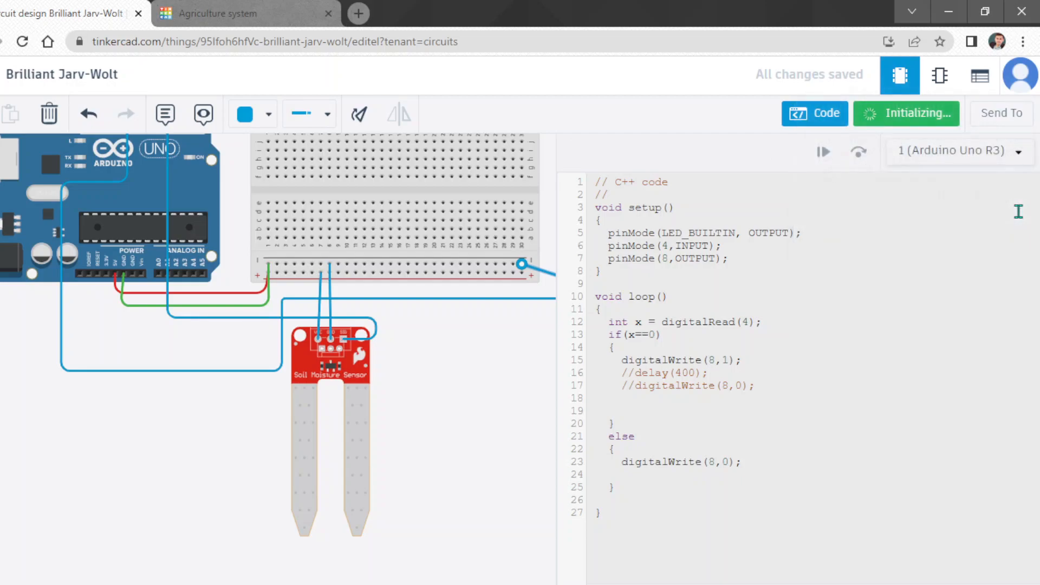
{"action": "left_click", "coordinate": [832, 123]}
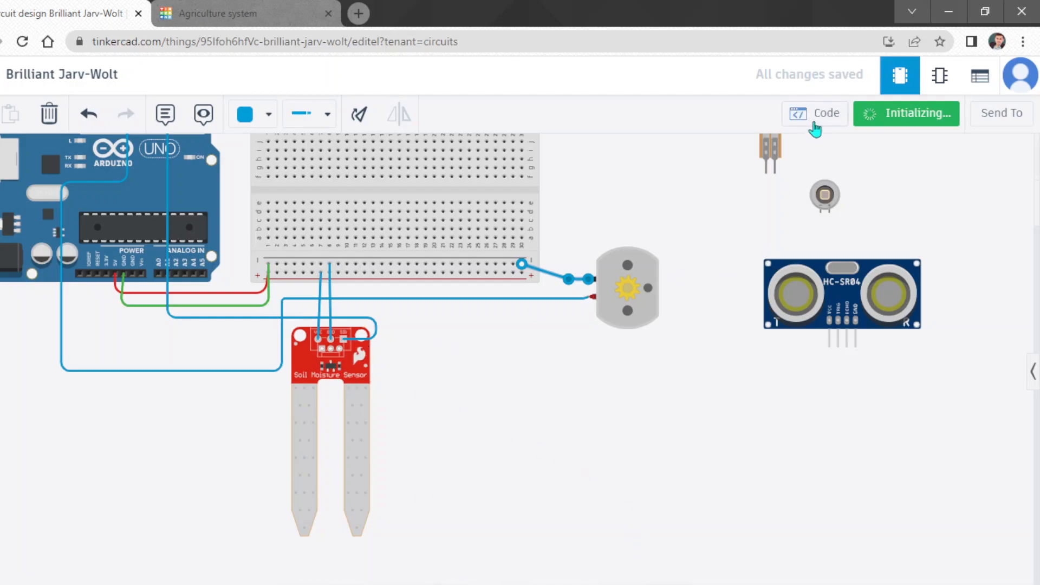
{"action": "left_click", "coordinate": [815, 114]}
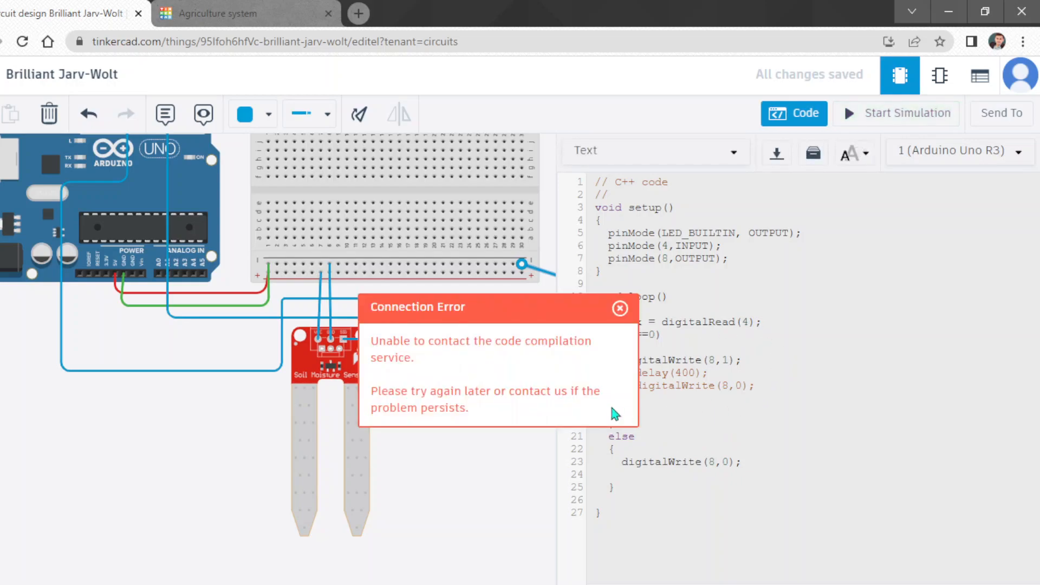
{"action": "left_click", "coordinate": [619, 309]}
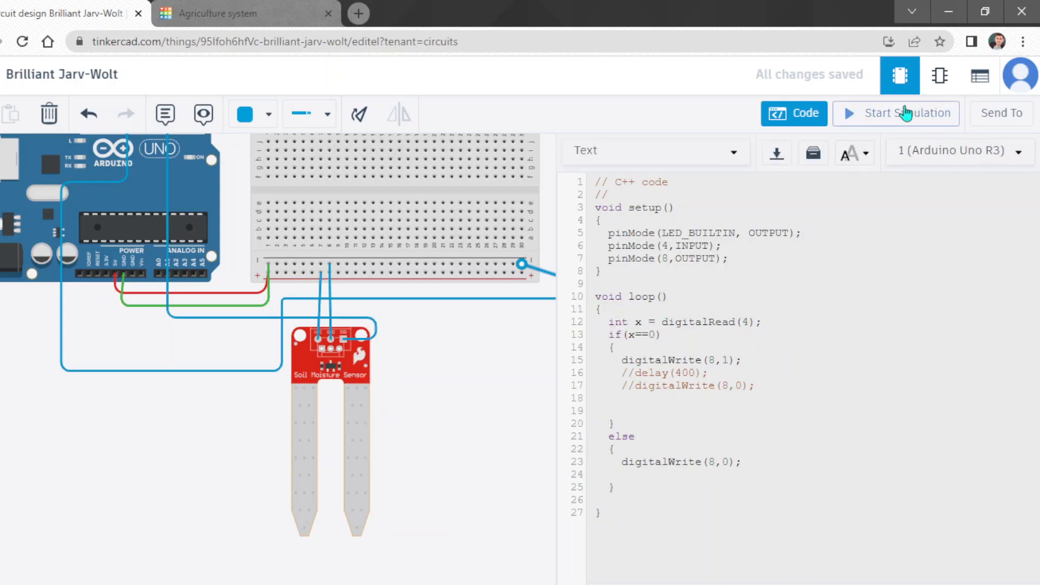
Start the simulation, hide the code and raise the soil moisture sensor to its wettest level.
{"action": "left_click", "coordinate": [904, 114]}
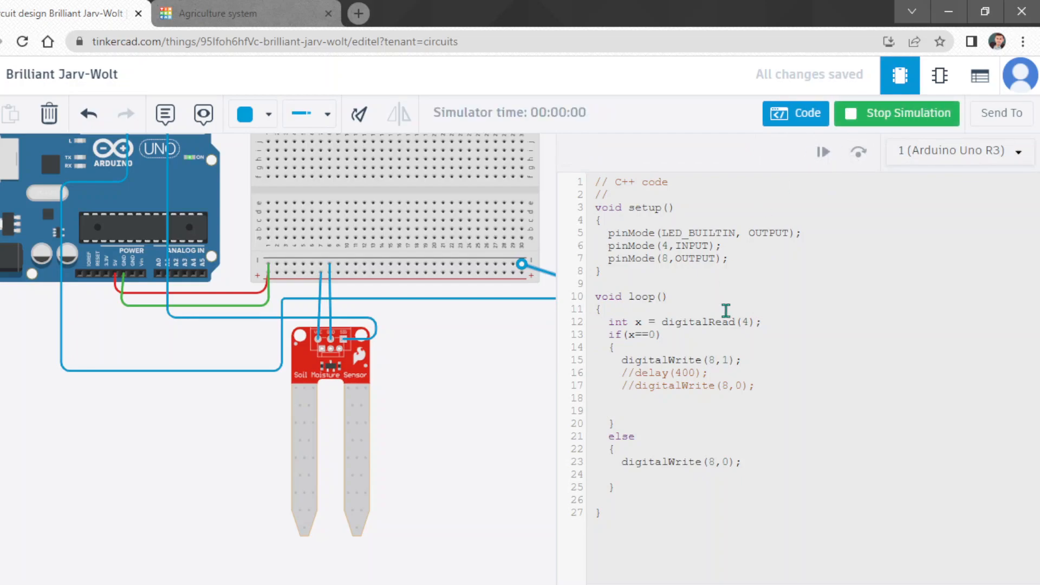
{"action": "left_click", "coordinate": [784, 122]}
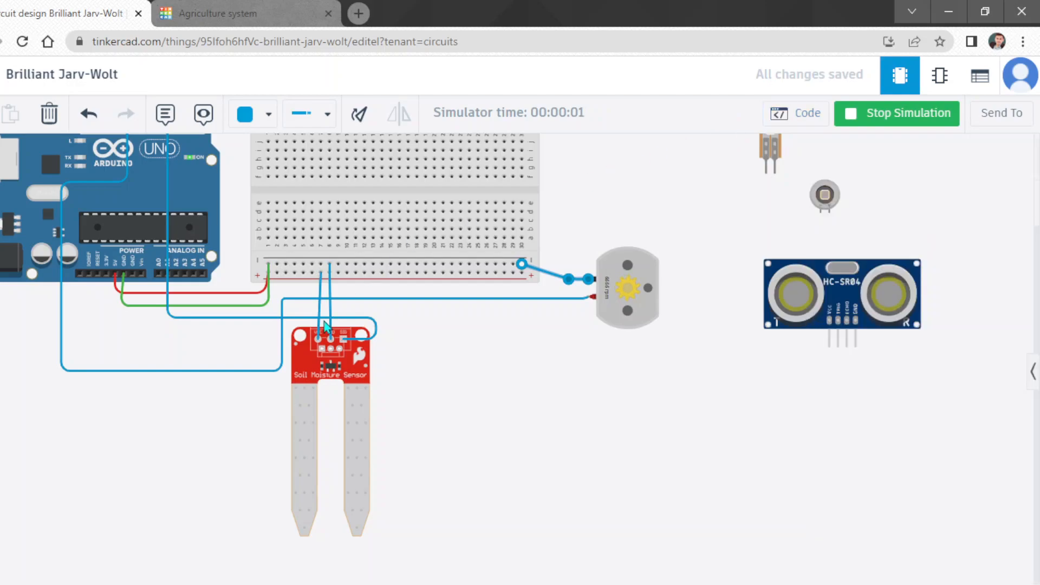
{"action": "left_click", "coordinate": [367, 388]}
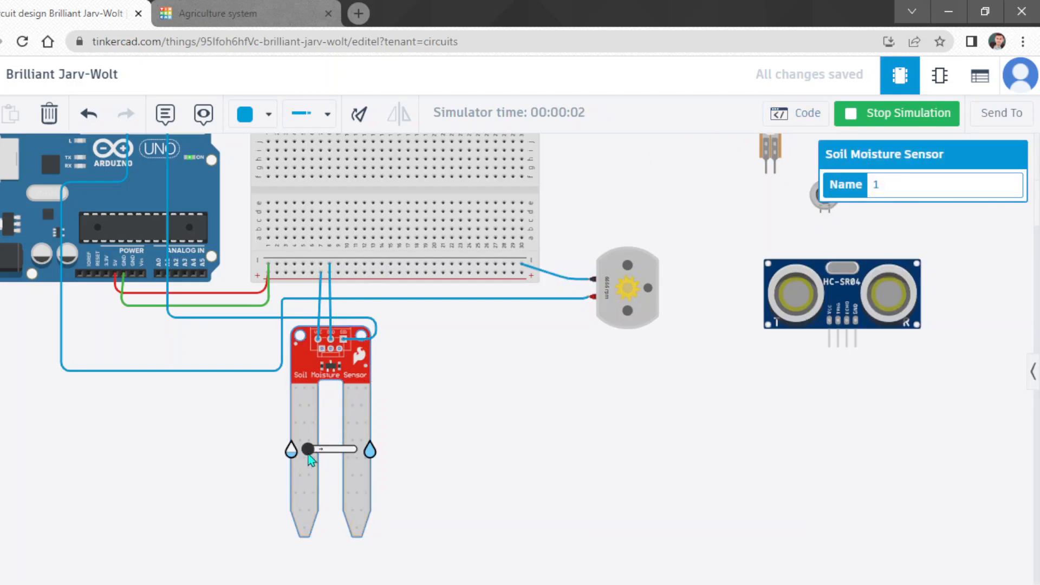
{"action": "left_click_drag", "start_coordinate": [310, 453], "coordinate": [361, 454]}
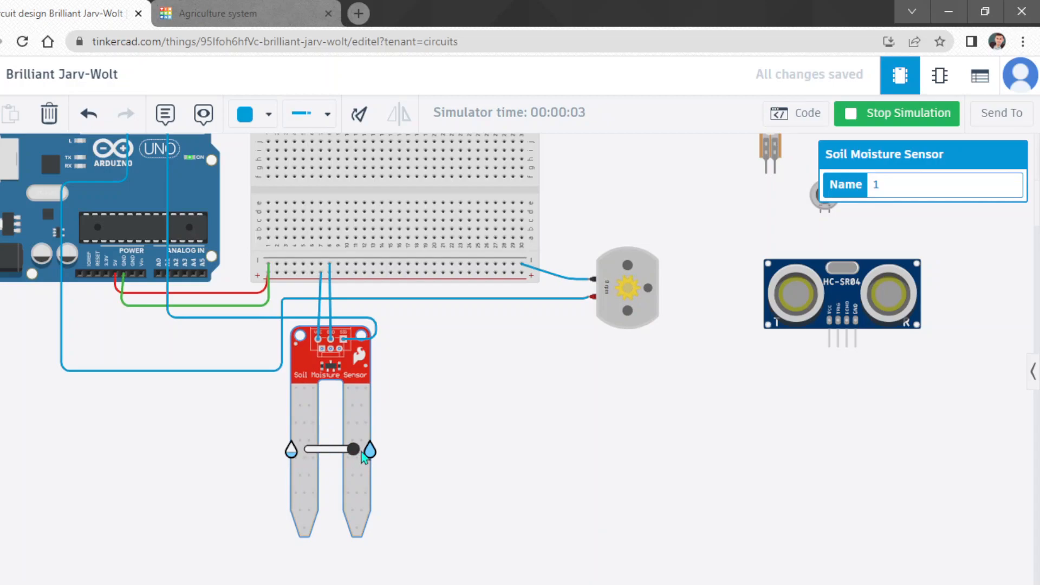
Check the motor's response against the soil moisture sensor's level, and stop the simulation.
{"action": "scroll", "coordinate": [459, 383], "scroll_direction": "down", "scroll_amount": 2}
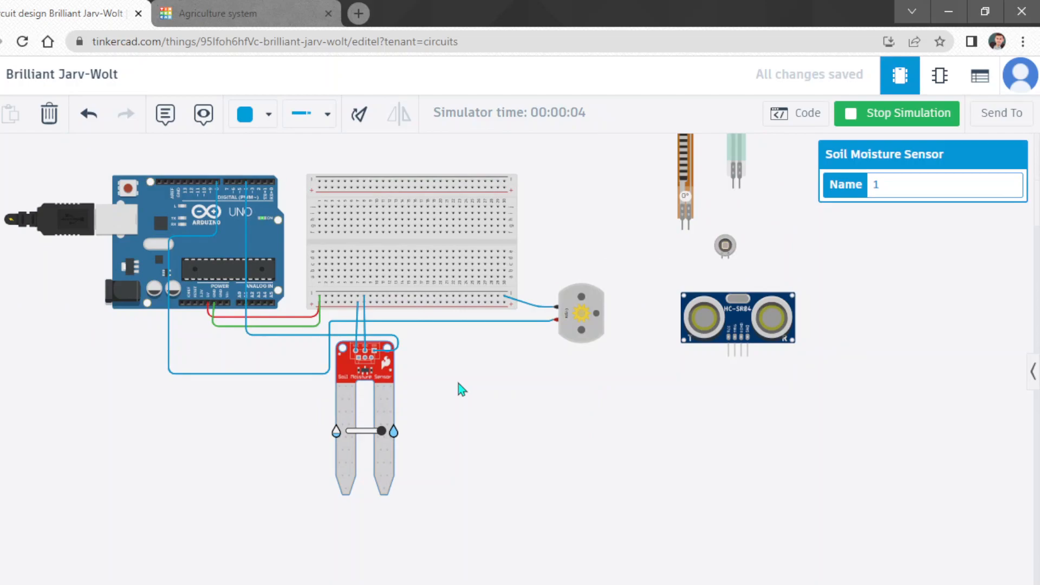
{"action": "left_click", "coordinate": [357, 431]}
{"action": "left_click", "coordinate": [548, 461]}
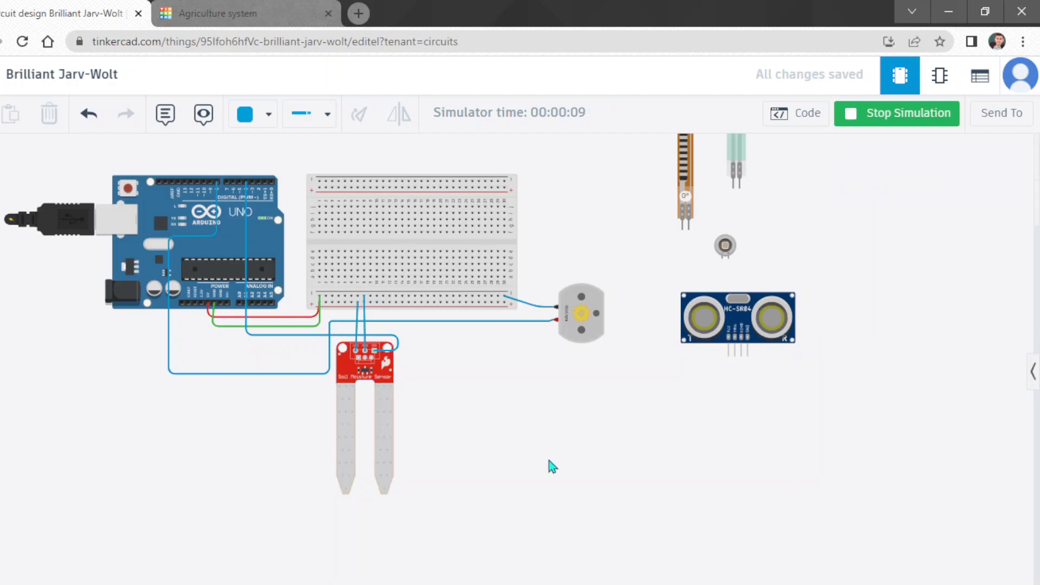
{"action": "left_click", "coordinate": [381, 454]}
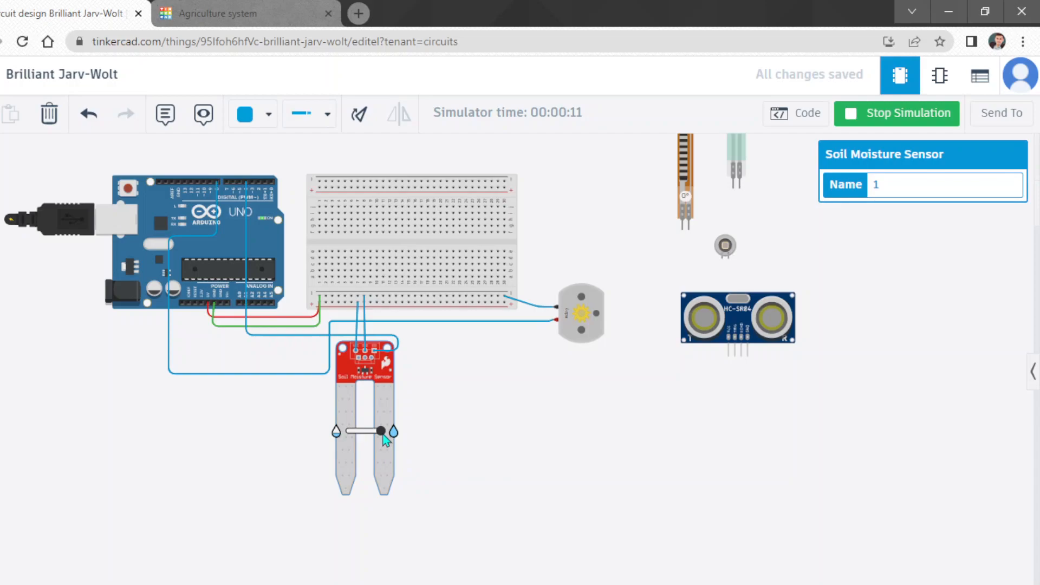
{"action": "left_click", "coordinate": [892, 120]}
Move the ultrasonic distance sensor from beside the motor to the space above the breadboard's right end.
{"action": "scroll", "coordinate": [522, 274], "scroll_direction": "down", "scroll_amount": 5}
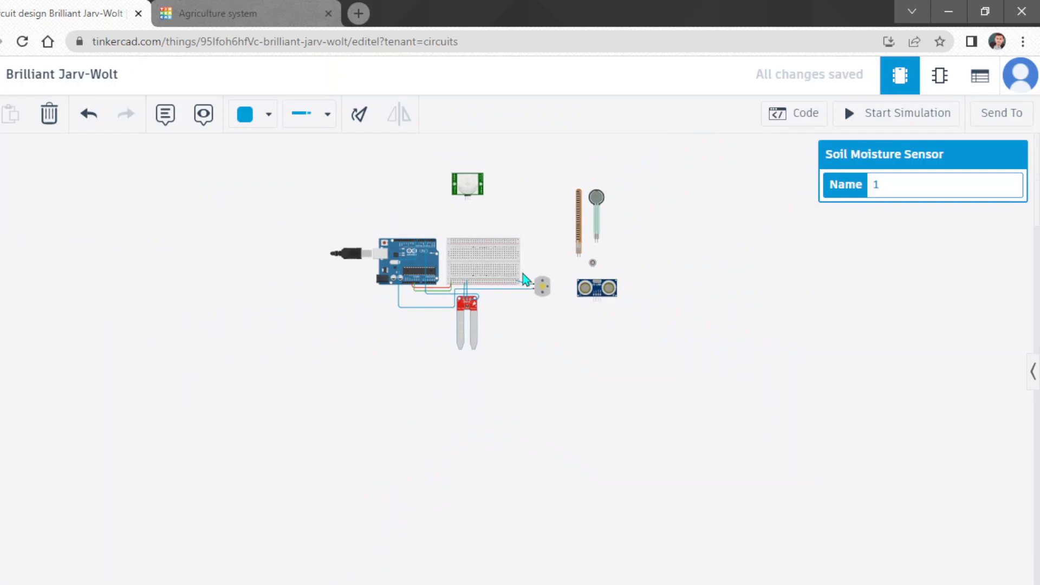
{"action": "scroll", "coordinate": [523, 271], "scroll_direction": "up", "scroll_amount": 5}
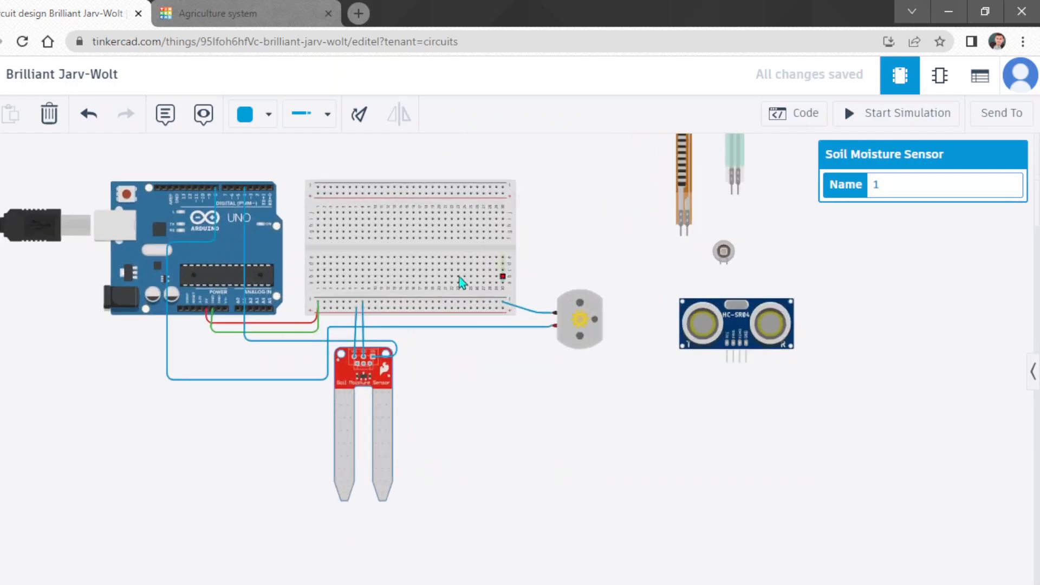
{"action": "scroll", "coordinate": [367, 229], "scroll_direction": "down", "scroll_amount": 4}
{"action": "scroll", "coordinate": [430, 161], "scroll_direction": "up", "scroll_amount": 3}
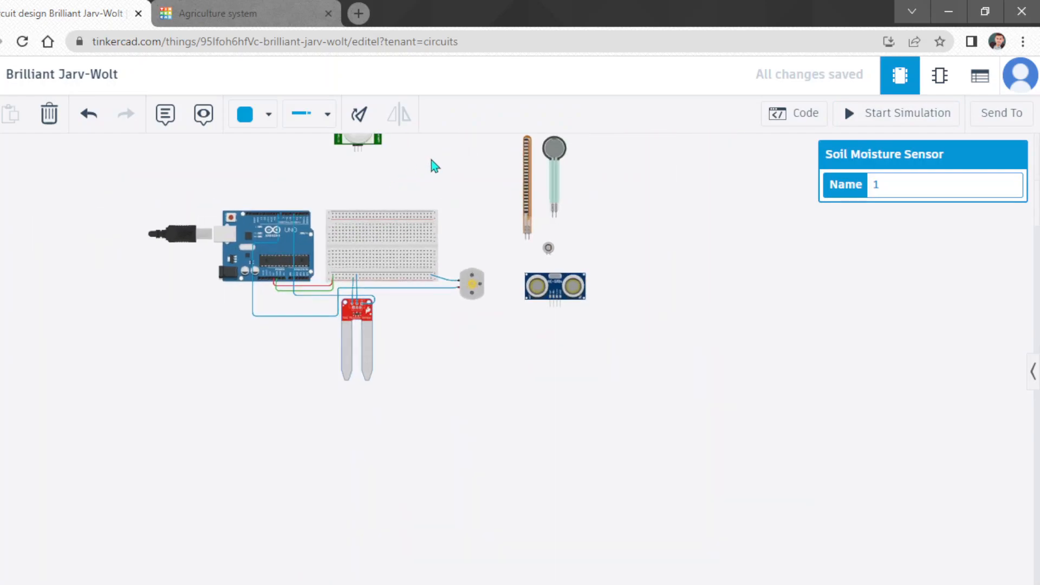
{"action": "left_click_drag", "start_coordinate": [597, 330], "coordinate": [463, 148]}
{"action": "scroll", "coordinate": [495, 182], "scroll_direction": "up", "scroll_amount": 3}
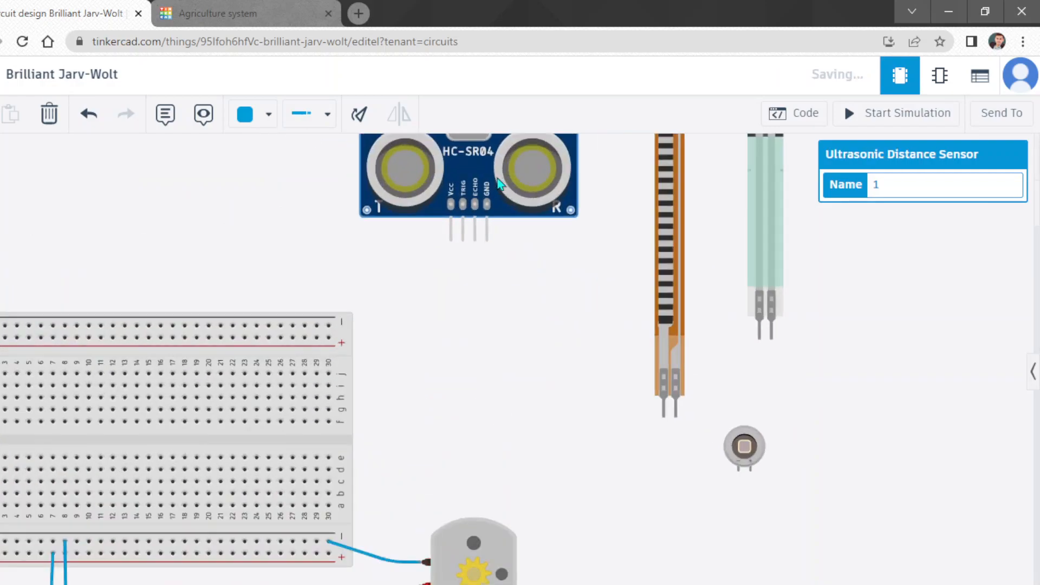
{"action": "scroll", "coordinate": [498, 185], "scroll_direction": "down", "scroll_amount": 1}
{"action": "scroll", "coordinate": [498, 184], "scroll_direction": "down", "scroll_amount": 1}
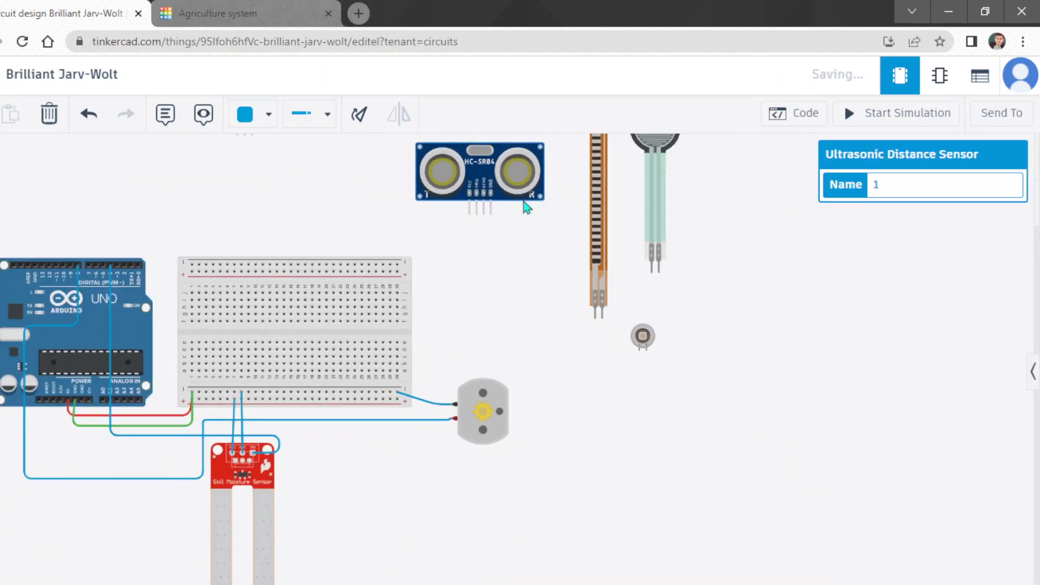
Move the photodiode above the breadboard, beside the ultrasonic distance sensor, and deselect it.
{"action": "left_click", "coordinate": [646, 338]}
{"action": "left_click_drag", "start_coordinate": [647, 339], "coordinate": [611, 332]}
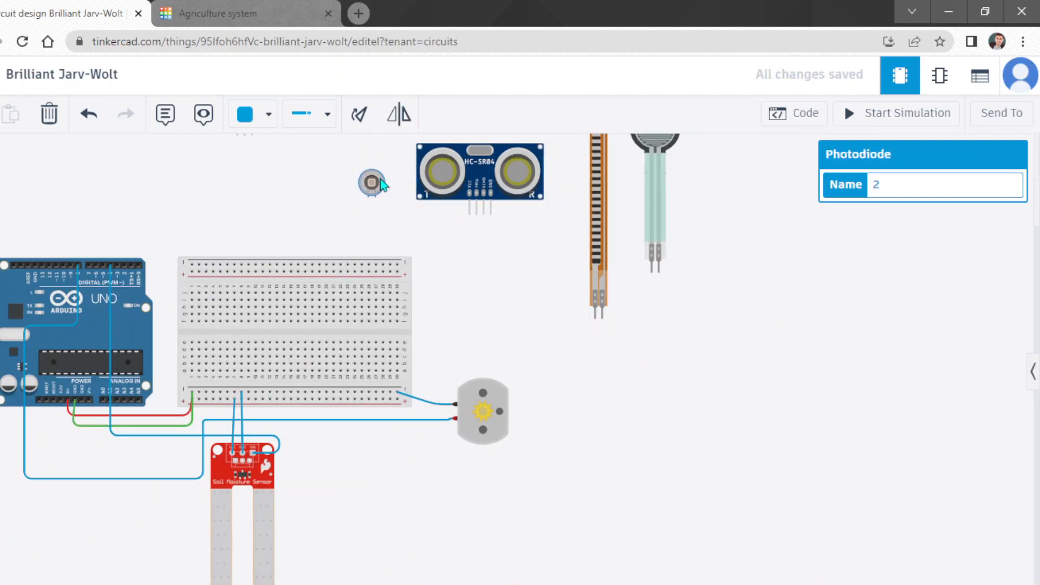
{"action": "left_click", "coordinate": [499, 206]}
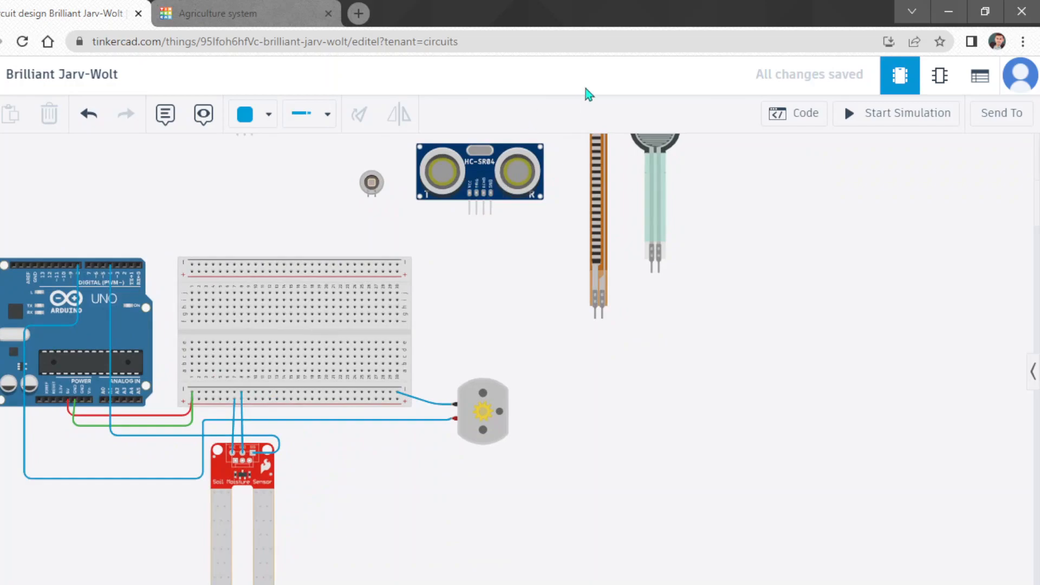
Move the ultrasonic distance sensor away from the breadboard and delete it from the circuit.
{"action": "left_click", "coordinate": [483, 195]}
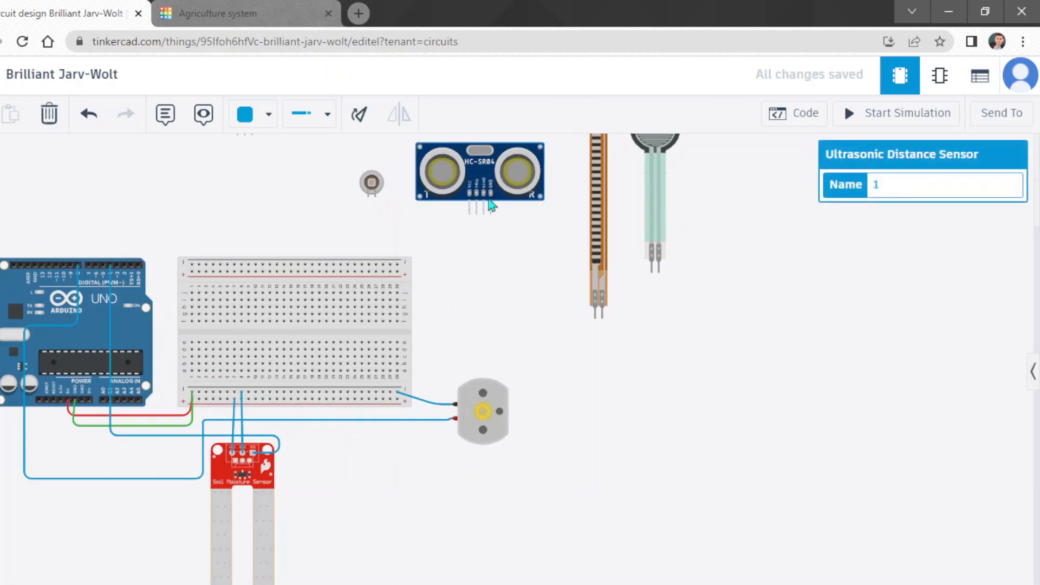
{"action": "left_click_drag", "start_coordinate": [485, 196], "coordinate": [698, 361]}
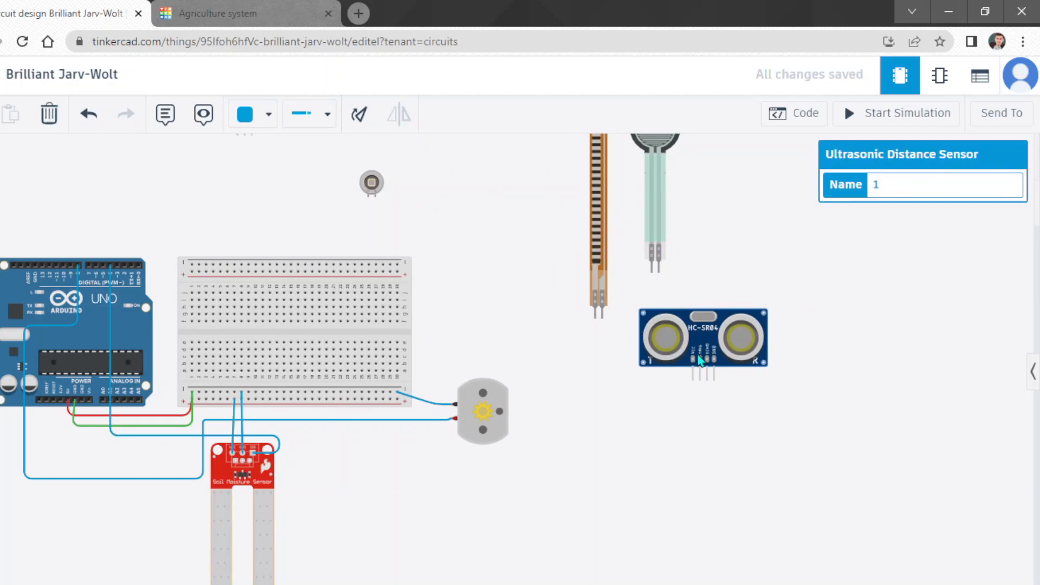
{"action": "key", "text": "Delete"}
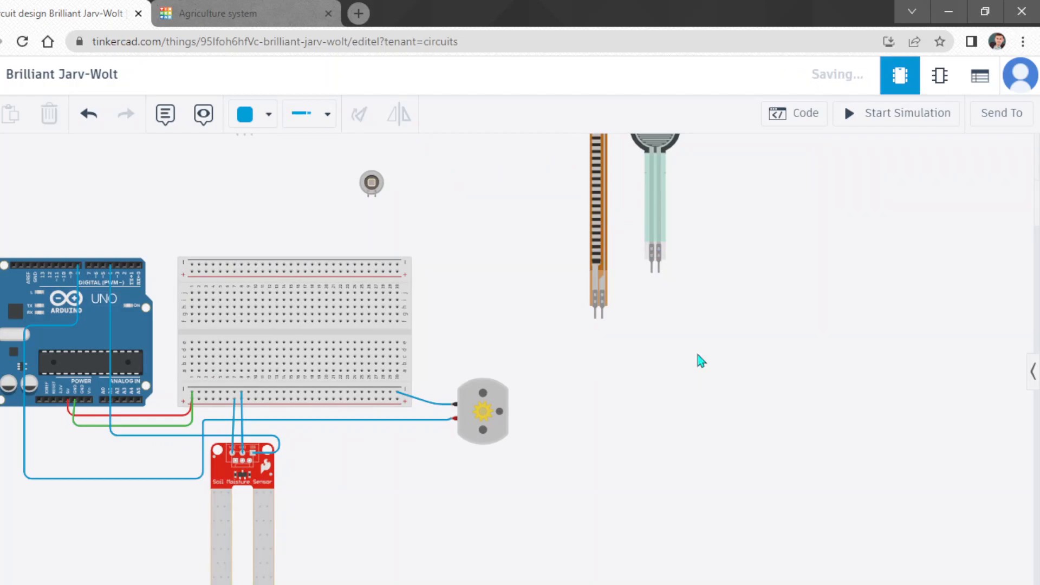
Move the PIR sensor above the Arduino's right end and the photodiode above the left part of the breadboard.
{"action": "scroll", "coordinate": [698, 356], "scroll_direction": "up", "scroll_amount": 1}
{"action": "scroll", "coordinate": [697, 355], "scroll_direction": "down", "scroll_amount": 6}
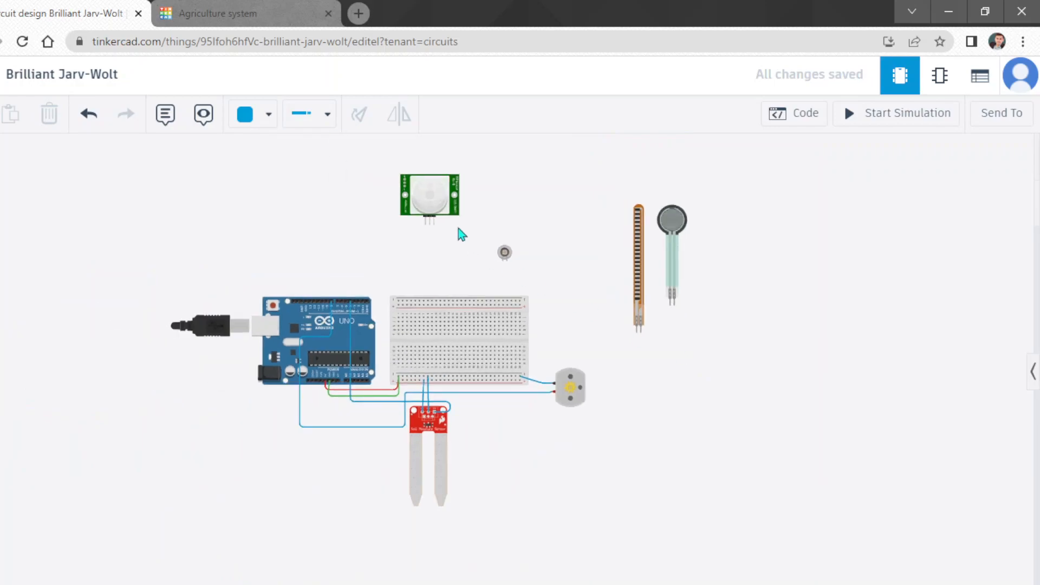
{"action": "left_click", "coordinate": [431, 206]}
{"action": "left_click_drag", "start_coordinate": [440, 204], "coordinate": [370, 202]}
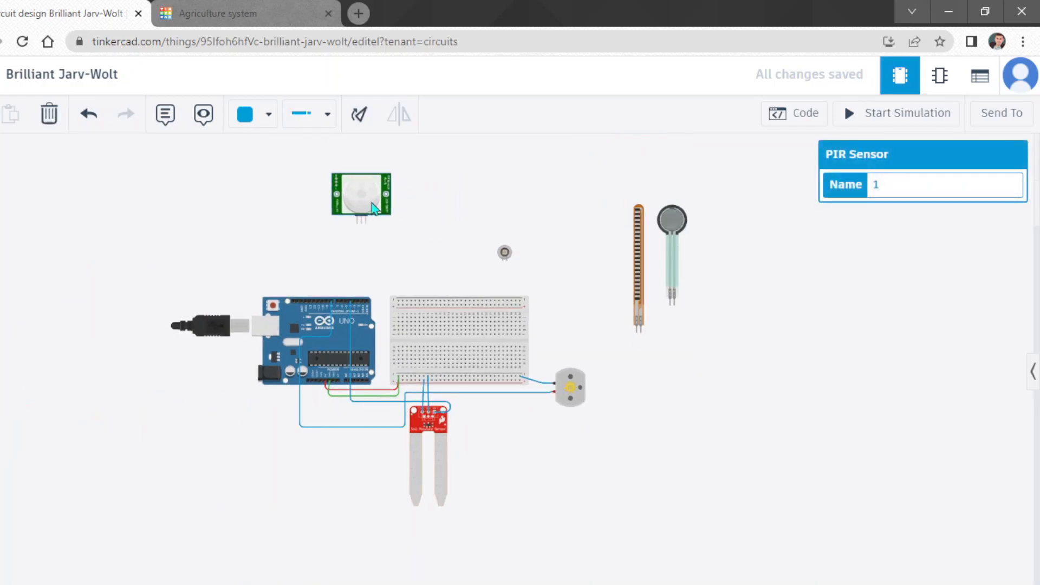
{"action": "scroll", "coordinate": [446, 255], "scroll_direction": "up", "scroll_amount": 2}
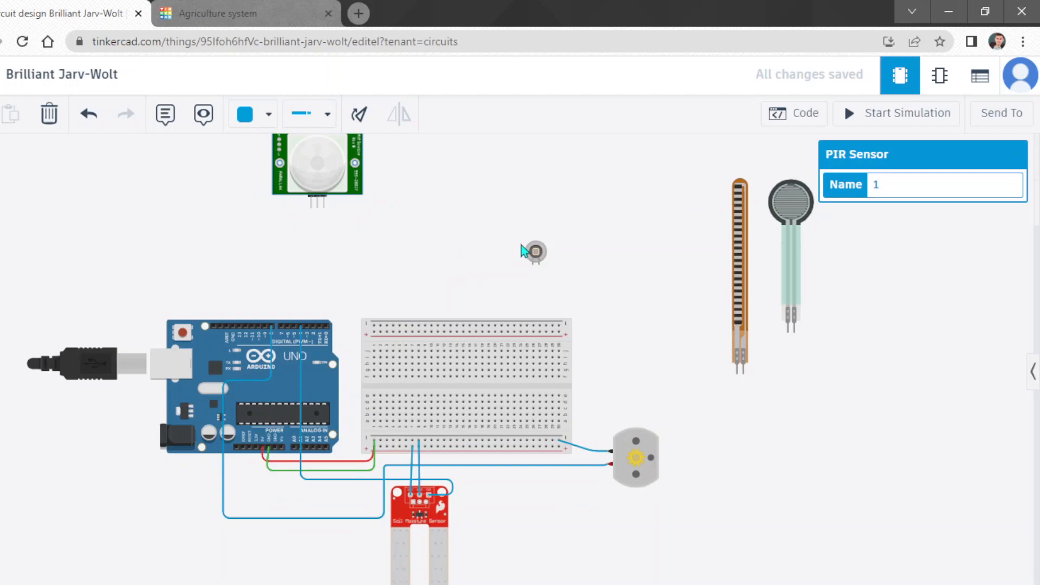
{"action": "left_click_drag", "start_coordinate": [534, 254], "coordinate": [407, 251]}
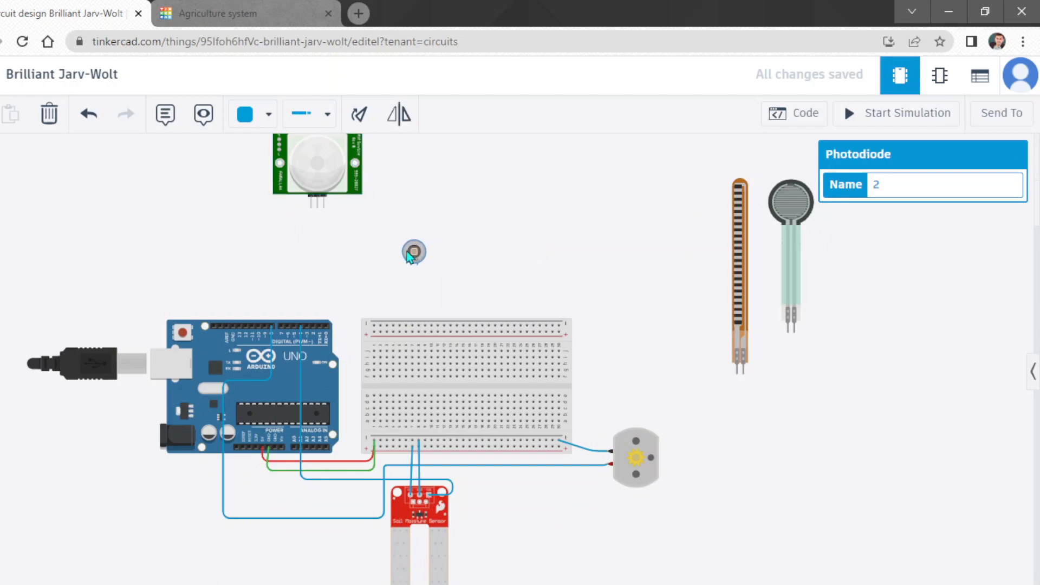
{"action": "scroll", "coordinate": [407, 254], "scroll_direction": "up", "scroll_amount": 1}
{"action": "scroll", "coordinate": [406, 252], "scroll_direction": "up", "scroll_amount": 2}
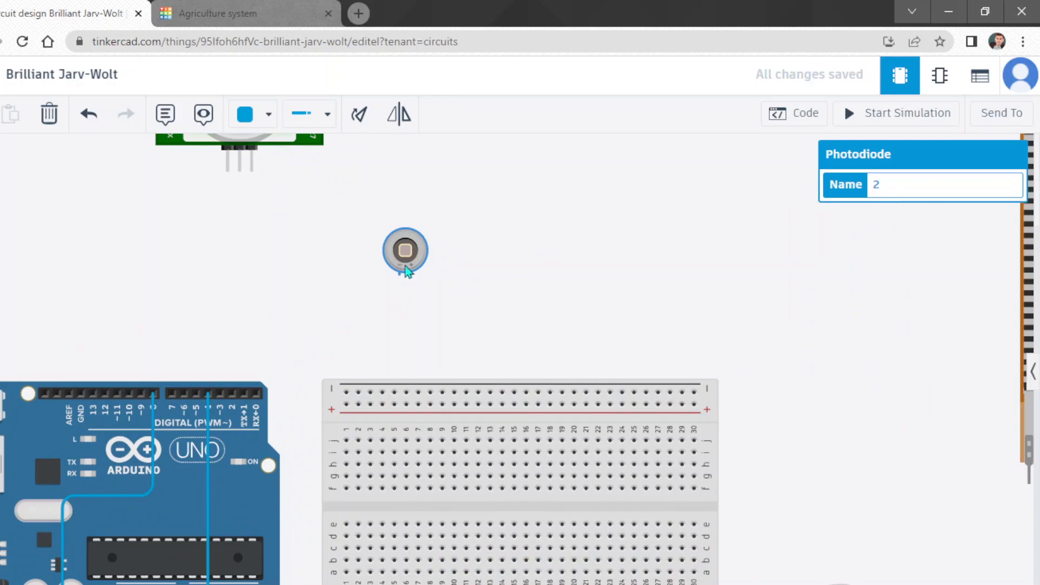
{"action": "left_click", "coordinate": [402, 276]}
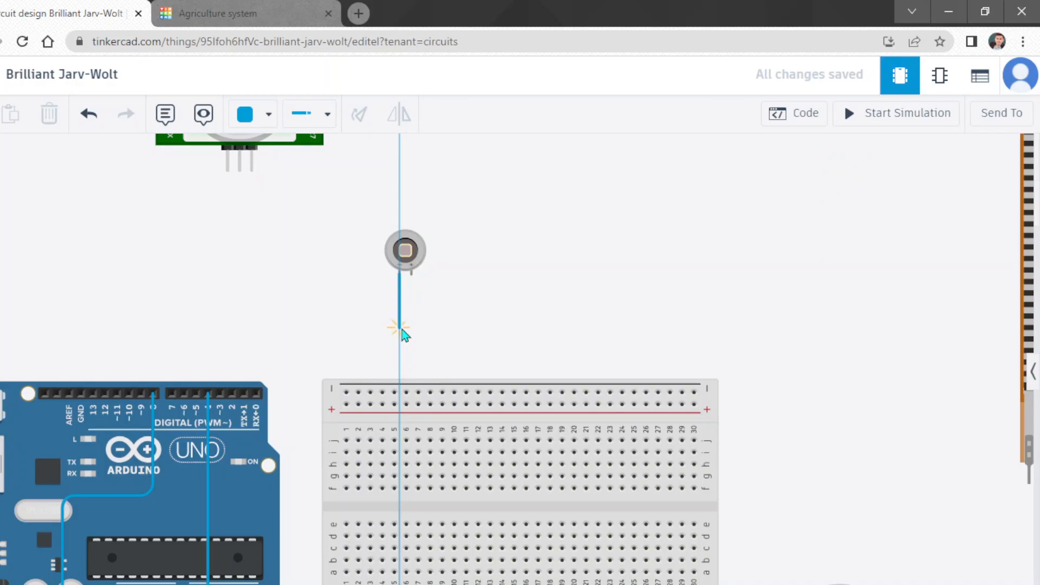
{"action": "left_click", "coordinate": [401, 328]}
{"action": "left_click", "coordinate": [414, 361]}
{"action": "key", "text": "Escape"}
Move the photodiode away from the breadboard to the space above the Arduino's USB plug and deselect it.
{"action": "left_click", "coordinate": [406, 269]}
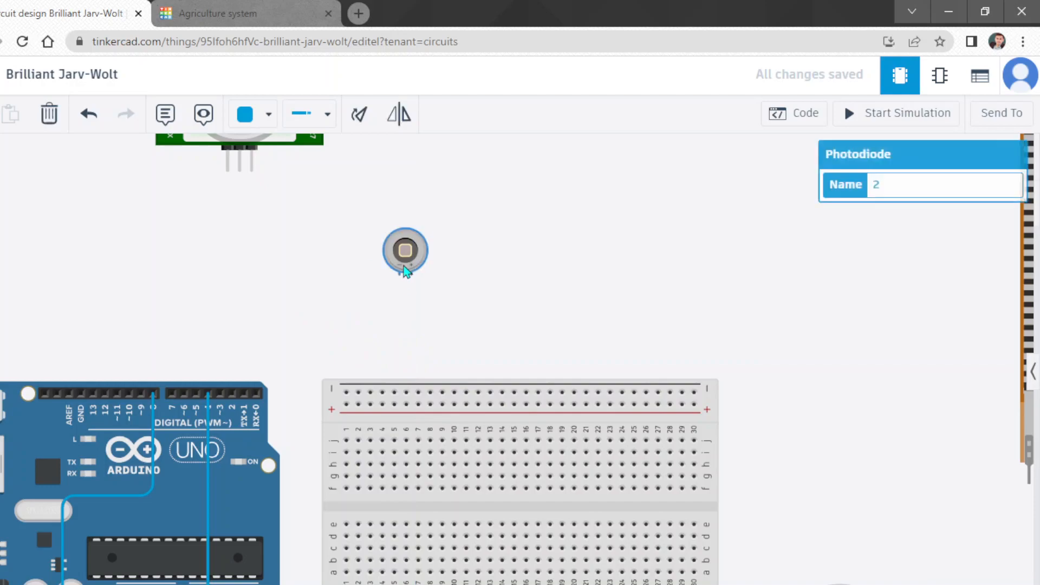
{"action": "scroll", "coordinate": [405, 269], "scroll_direction": "down", "scroll_amount": 4}
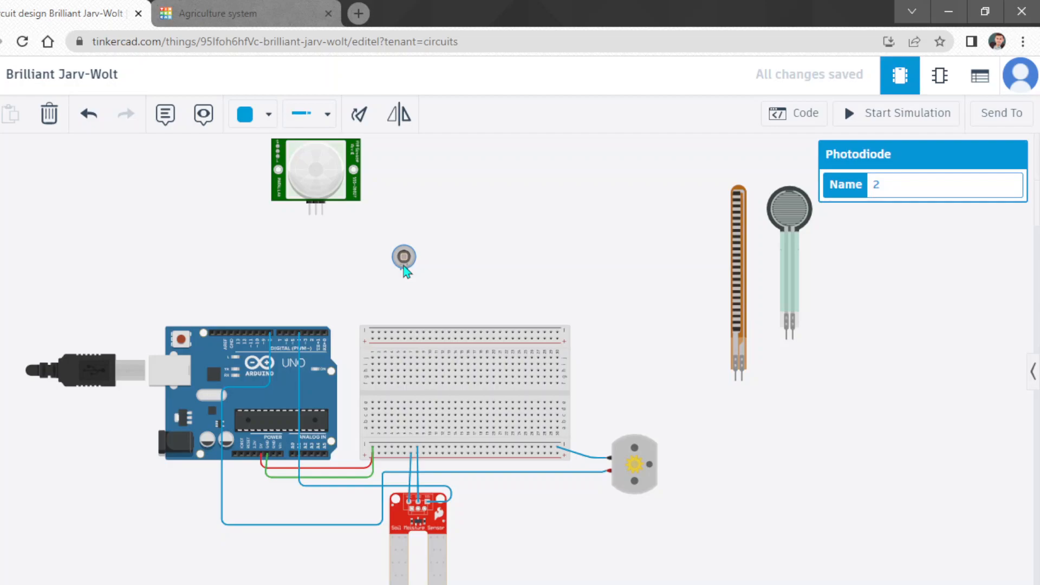
{"action": "scroll", "coordinate": [405, 271], "scroll_direction": "down", "scroll_amount": 5}
{"action": "scroll", "coordinate": [405, 271], "scroll_direction": "up", "scroll_amount": 8}
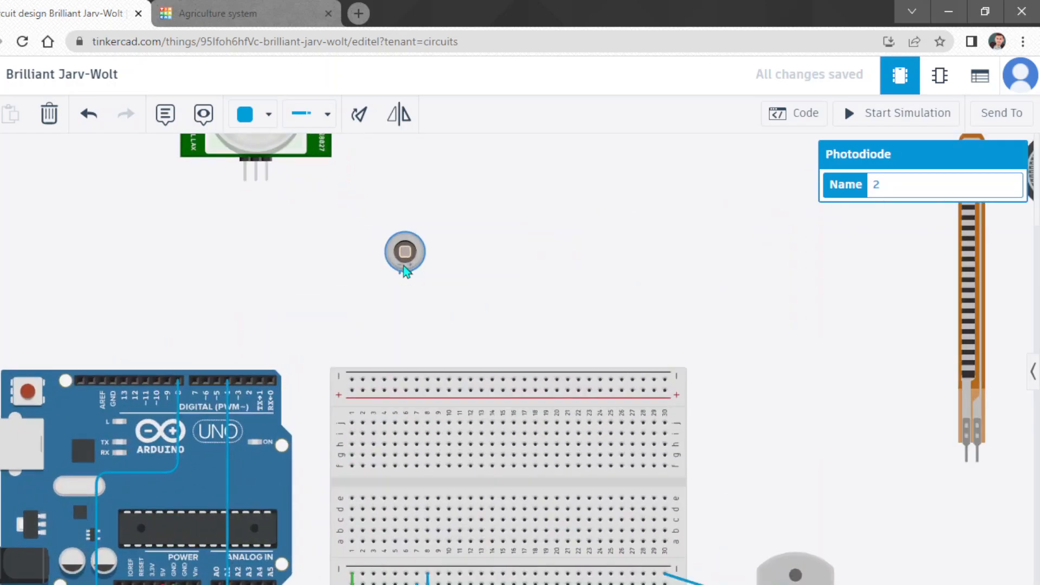
{"action": "scroll", "coordinate": [405, 271], "scroll_direction": "down", "scroll_amount": 5}
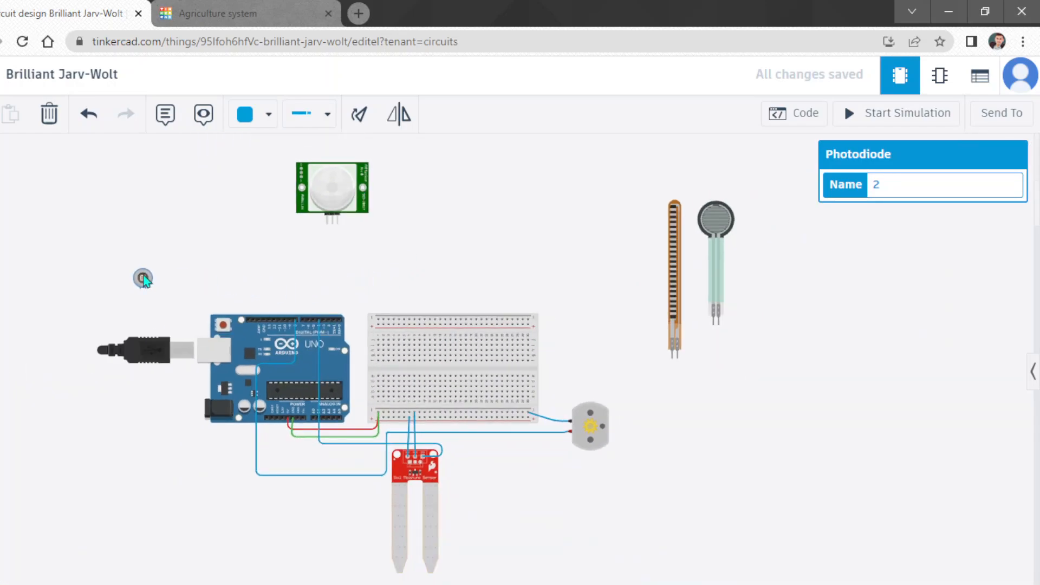
{"action": "left_click", "coordinate": [174, 286]}
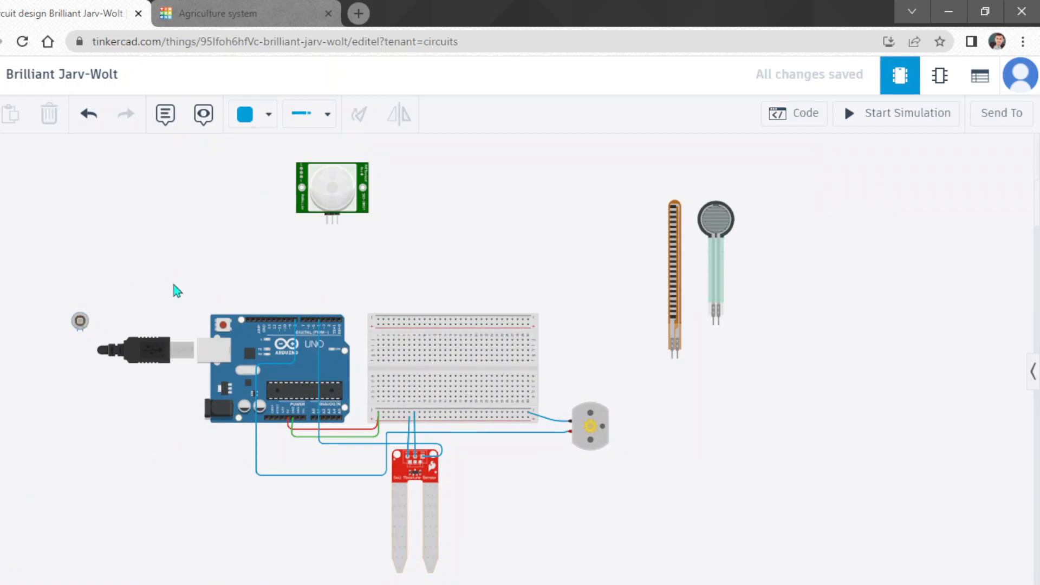
{"action": "left_click", "coordinate": [790, 120]}
{"action": "left_click", "coordinate": [789, 120]}
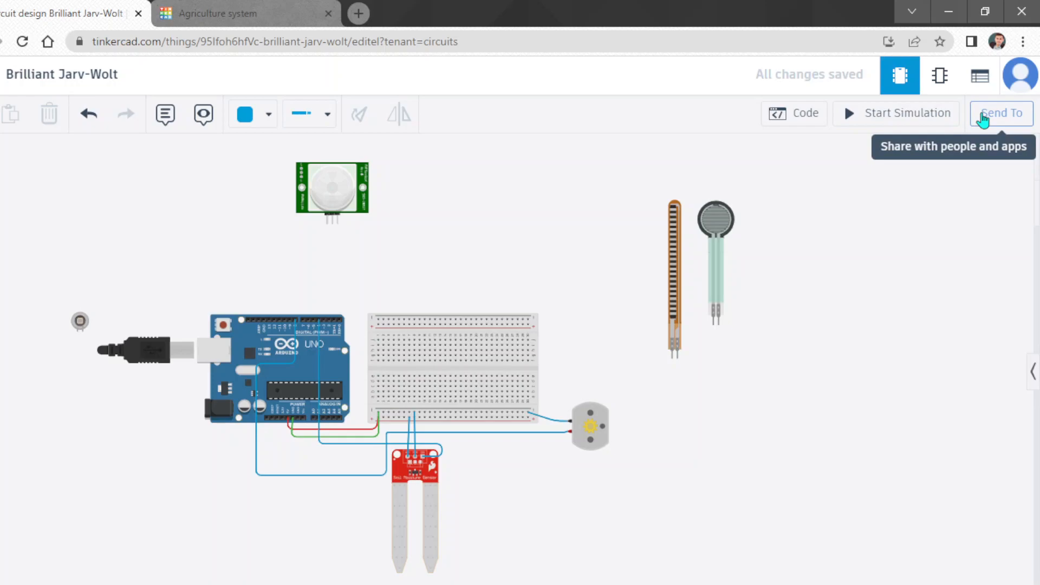
Add a solar cell to the workplane, below and to the left of the Arduino's USB plug, and deselect it.
{"action": "left_click", "coordinate": [1031, 376]}
{"action": "left_click_drag", "start_coordinate": [1037, 372], "coordinate": [1036, 418]}
{"action": "left_click_drag", "start_coordinate": [845, 336], "coordinate": [91, 319]}
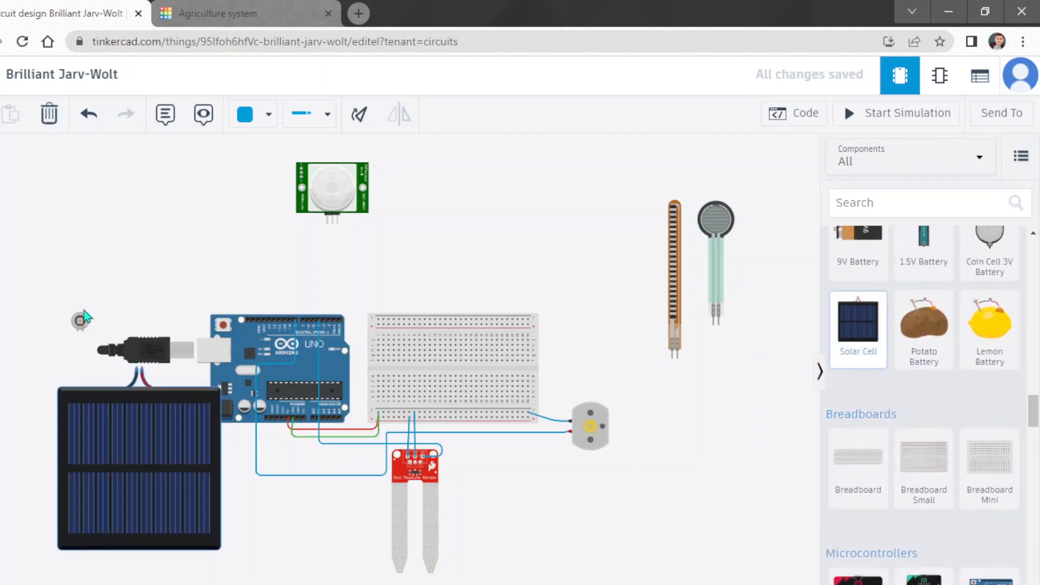
{"action": "left_click", "coordinate": [48, 414]}
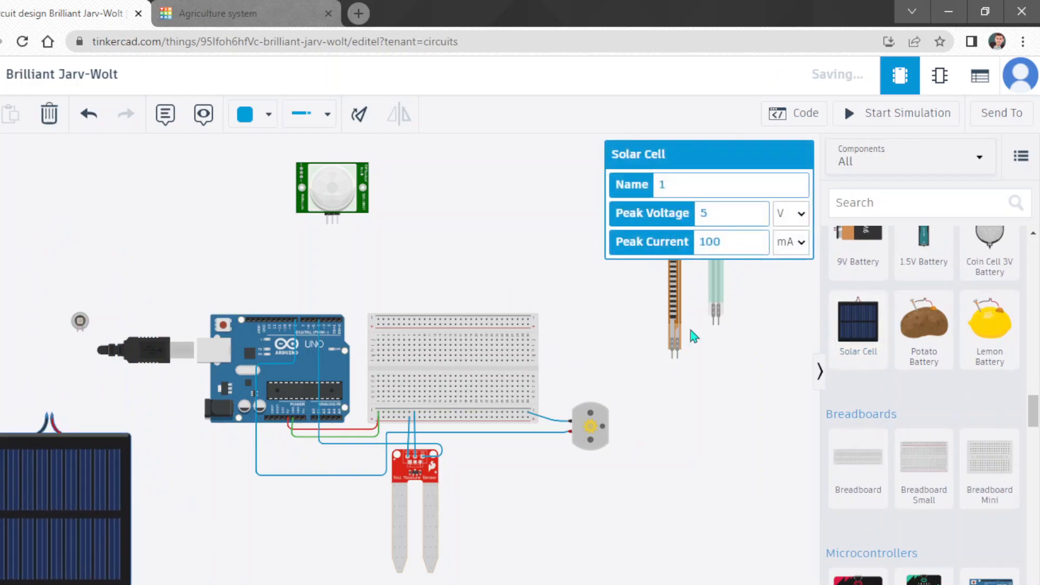
{"action": "left_click_drag", "start_coordinate": [1033, 412], "coordinate": [1036, 359]}
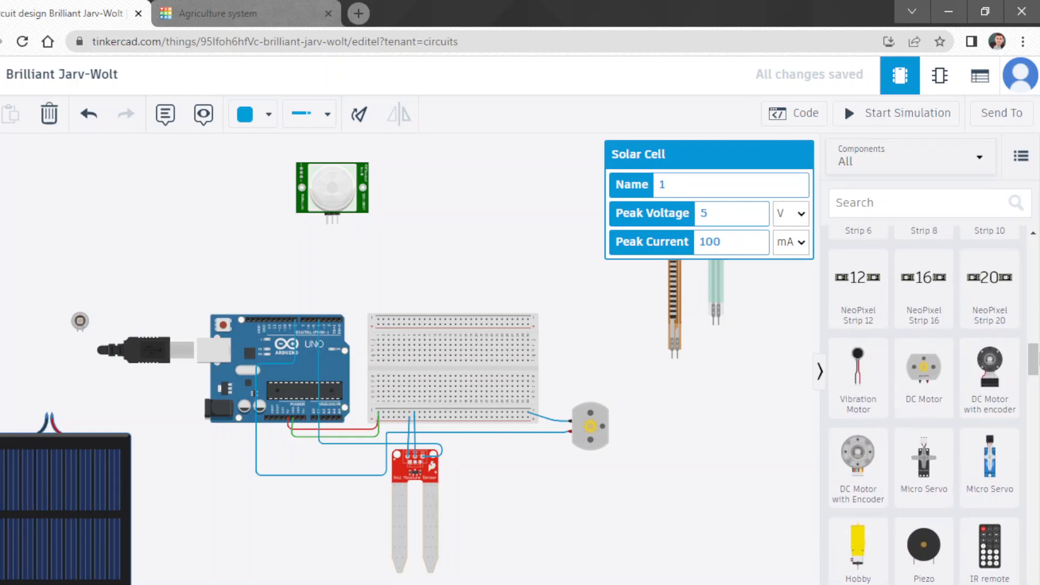
{"action": "left_click_drag", "start_coordinate": [1034, 358], "coordinate": [1035, 414]}
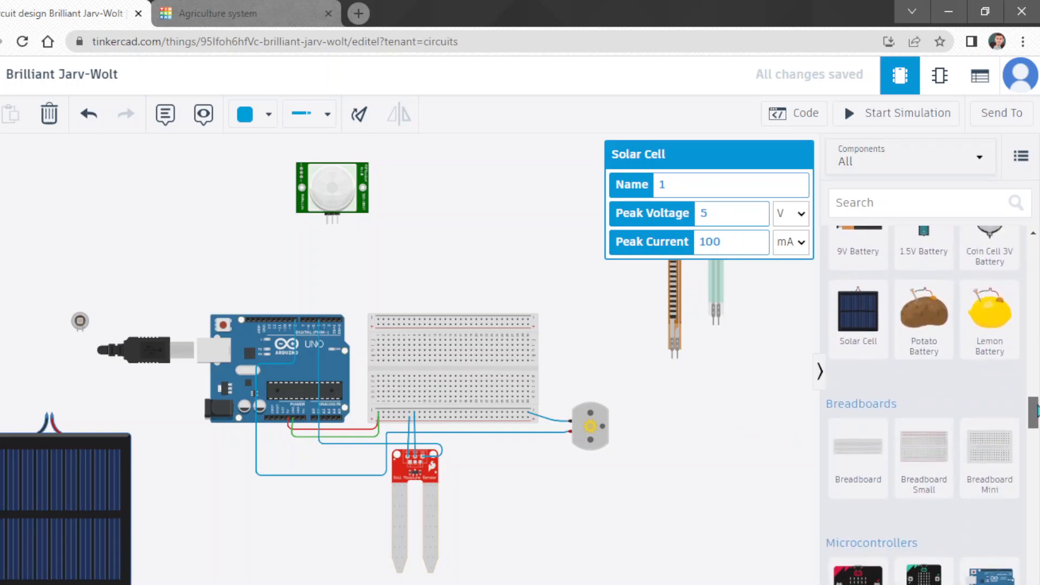
{"action": "left_click", "coordinate": [820, 372]}
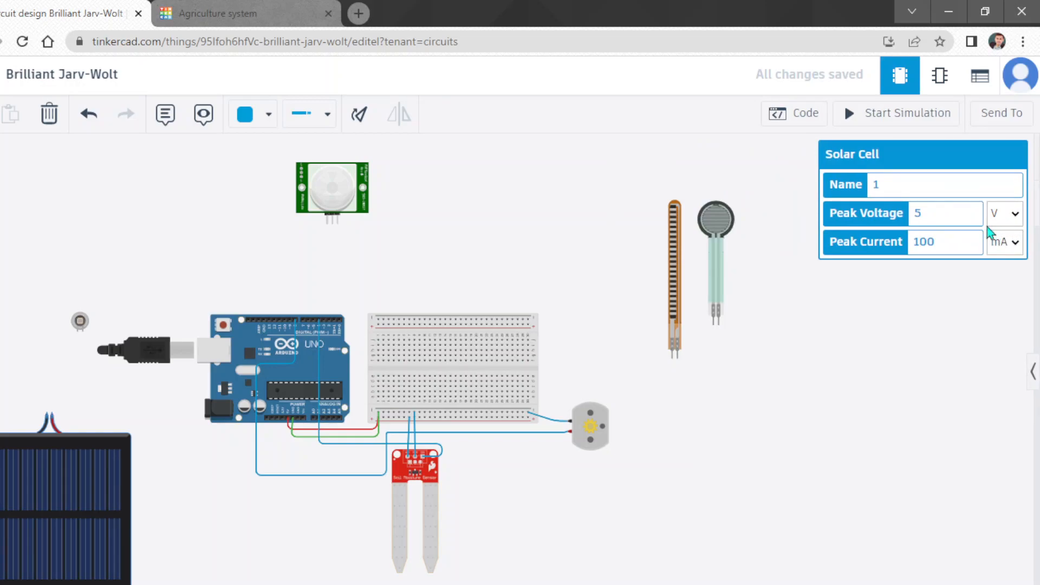
{"action": "left_click", "coordinate": [773, 367]}
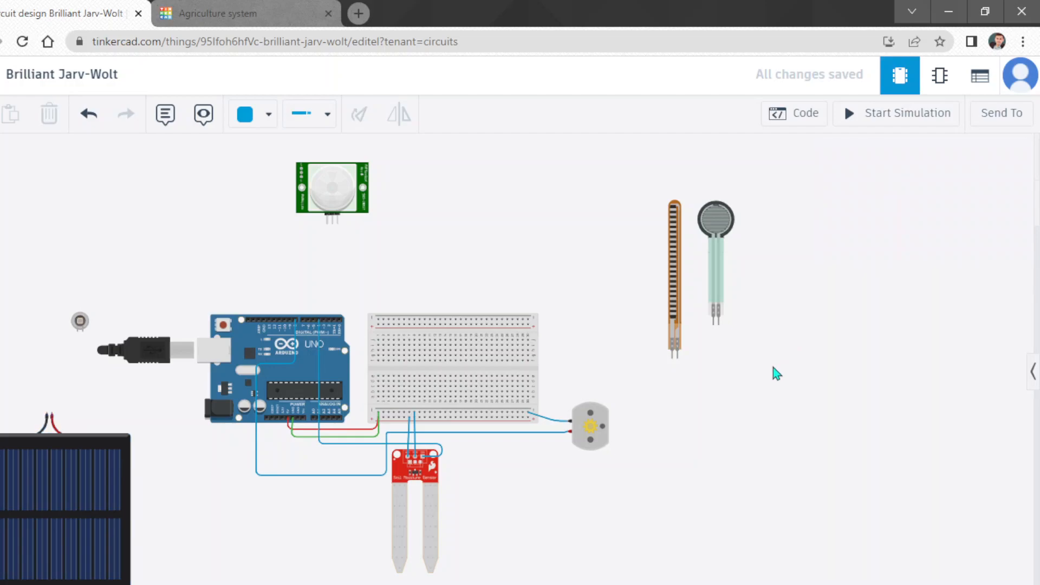
Move the solar cell slightly farther left and down, away from the Arduino.
{"action": "scroll", "coordinate": [772, 367], "scroll_direction": "down", "scroll_amount": 3}
{"action": "scroll", "coordinate": [410, 445], "scroll_direction": "up", "scroll_amount": 3}
{"action": "left_click", "coordinate": [410, 445]}
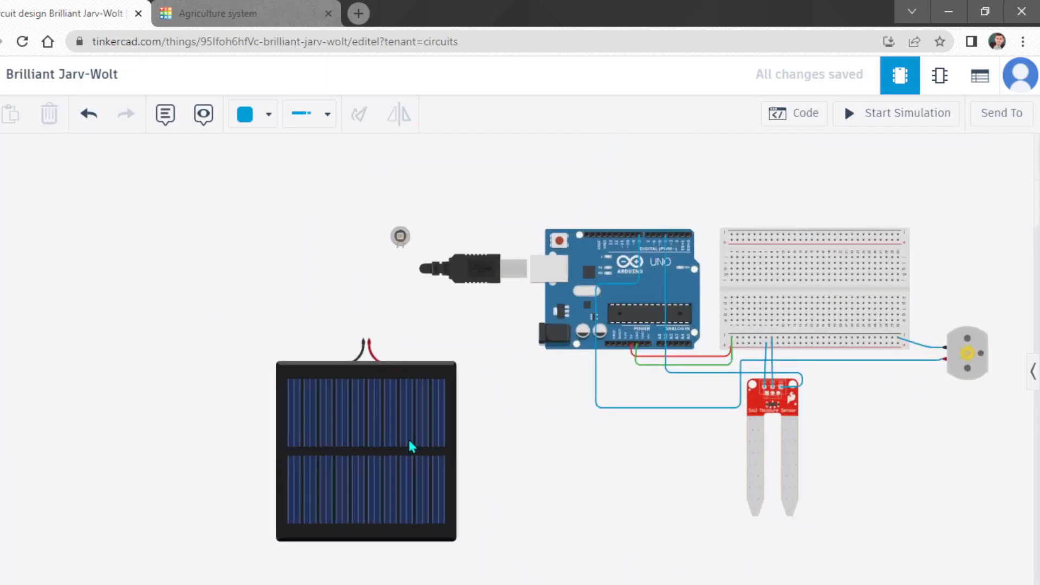
{"action": "left_click_drag", "start_coordinate": [432, 431], "coordinate": [378, 454]}
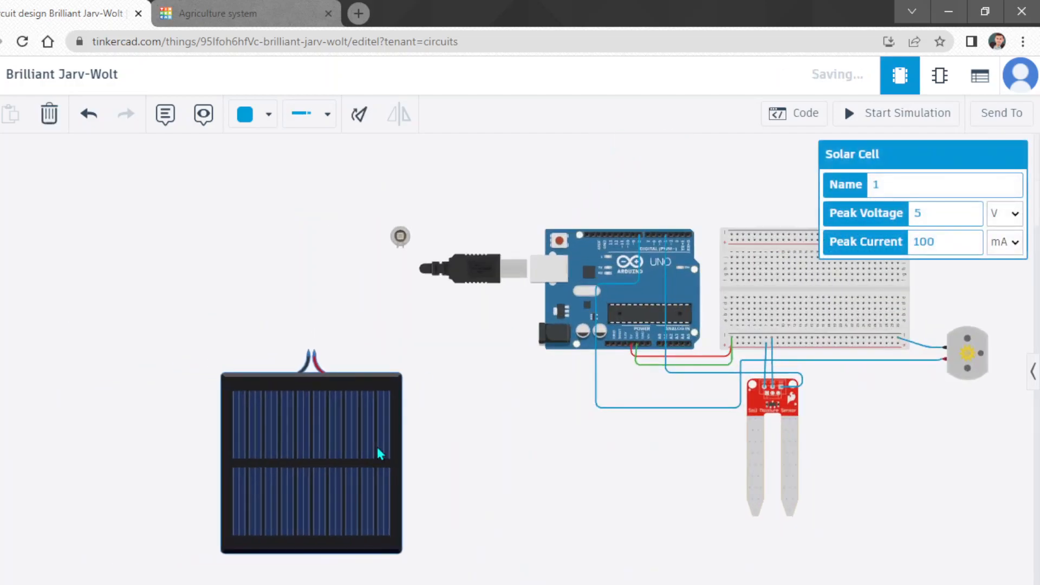
Move the photodiode away from the USB plug to the space above the solar cell's left part.
{"action": "left_click", "coordinate": [401, 239]}
{"action": "left_click_drag", "start_coordinate": [401, 238], "coordinate": [326, 244]}
{"action": "left_click_drag", "start_coordinate": [416, 225], "coordinate": [245, 243]}
{"action": "scroll", "coordinate": [246, 245], "scroll_direction": "up", "scroll_amount": 3}
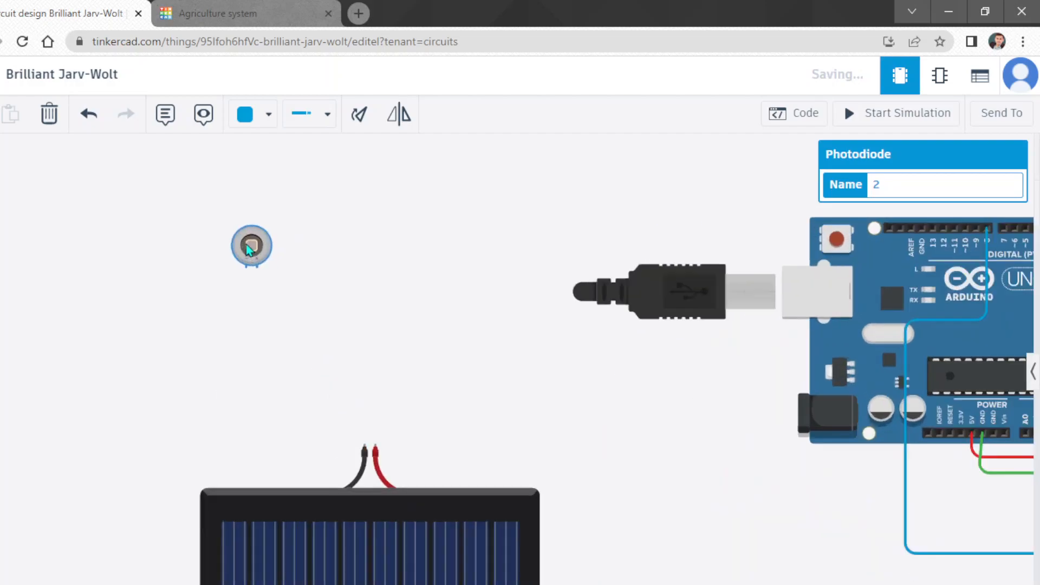
{"action": "scroll", "coordinate": [246, 244], "scroll_direction": "up", "scroll_amount": 1}
{"action": "scroll", "coordinate": [246, 244], "scroll_direction": "down", "scroll_amount": 3}
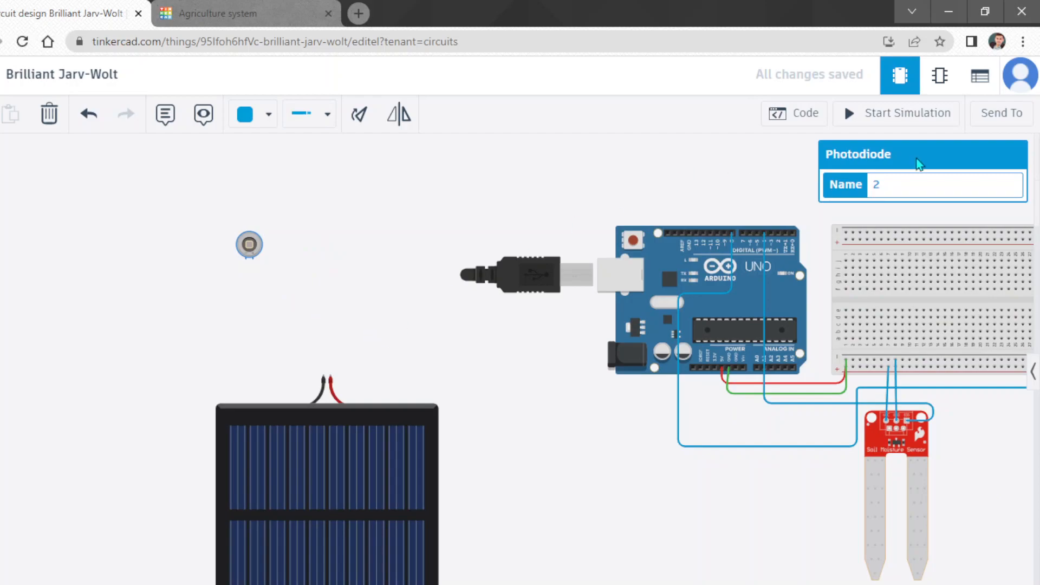
Add a 1.5V battery above the solar cell, set its count to 4 batteries, and shift it clear of the photodiode.
{"action": "left_click", "coordinate": [1033, 371]}
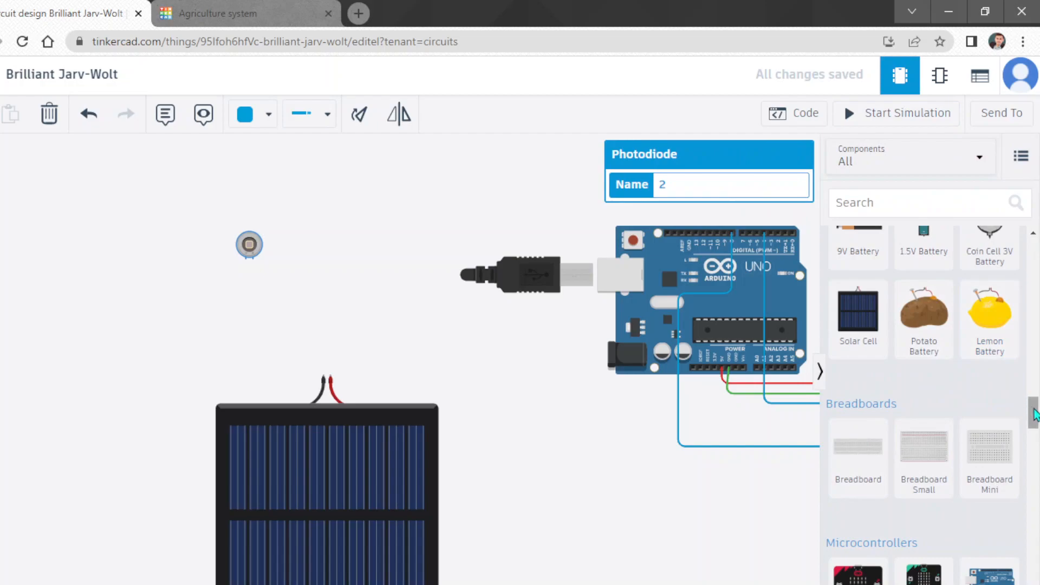
{"action": "scroll", "coordinate": [1031, 411], "scroll_direction": "up", "scroll_amount": 1}
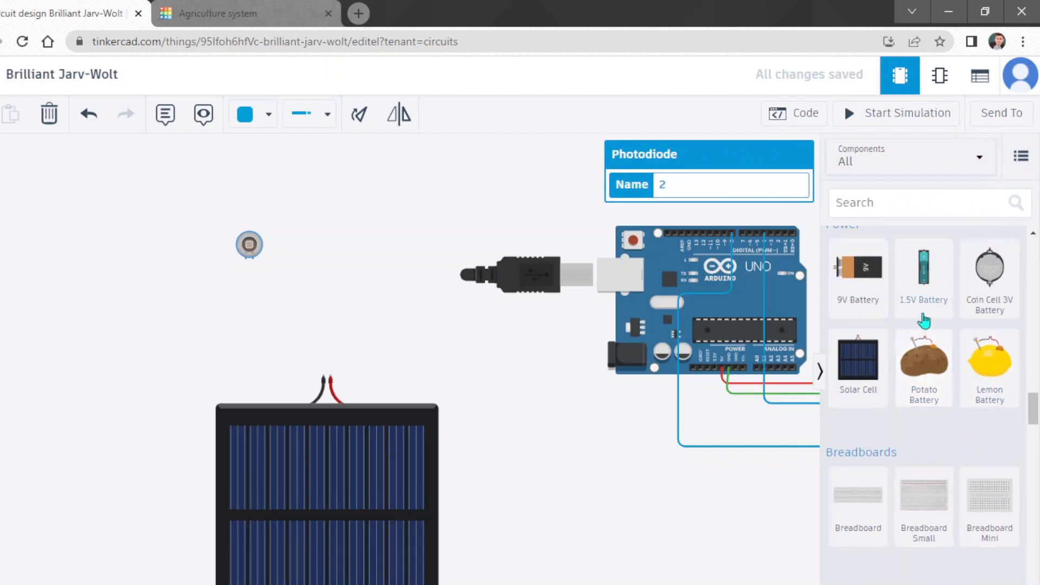
{"action": "left_click_drag", "start_coordinate": [926, 295], "coordinate": [342, 142]}
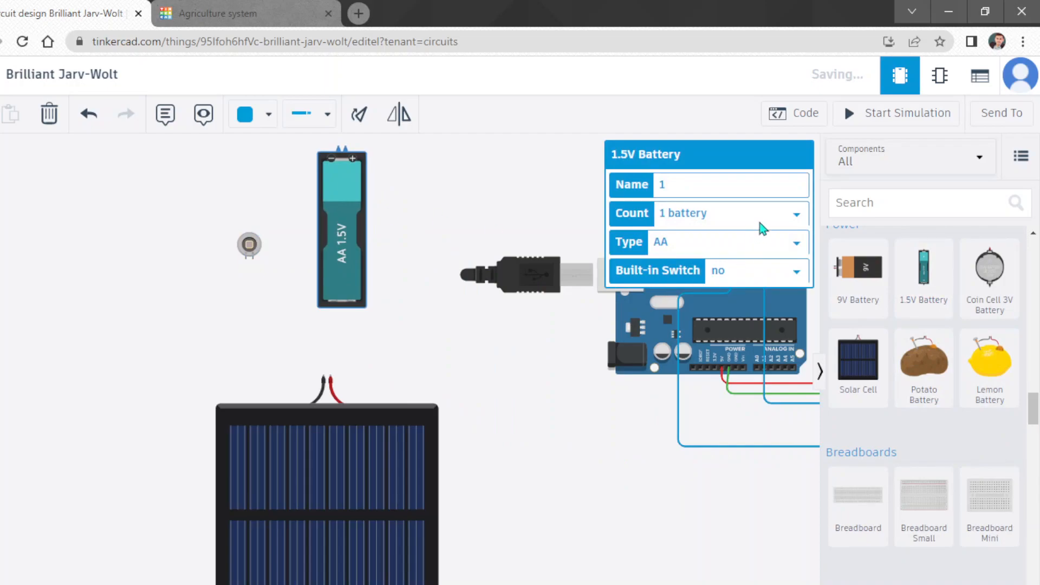
{"action": "left_click", "coordinate": [763, 220]}
{"action": "left_click", "coordinate": [720, 284]}
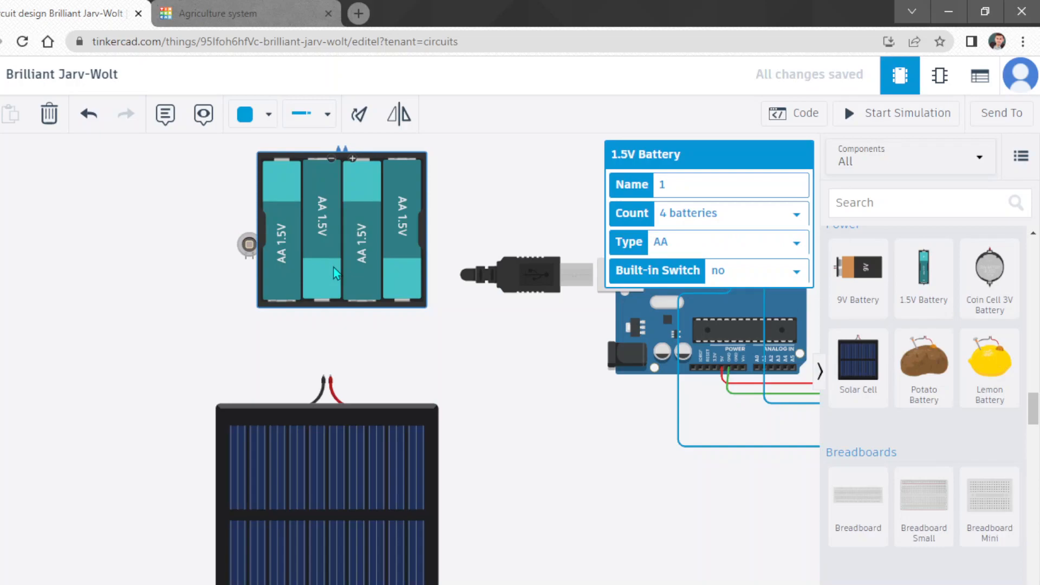
{"action": "left_click_drag", "start_coordinate": [334, 272], "coordinate": [360, 268]}
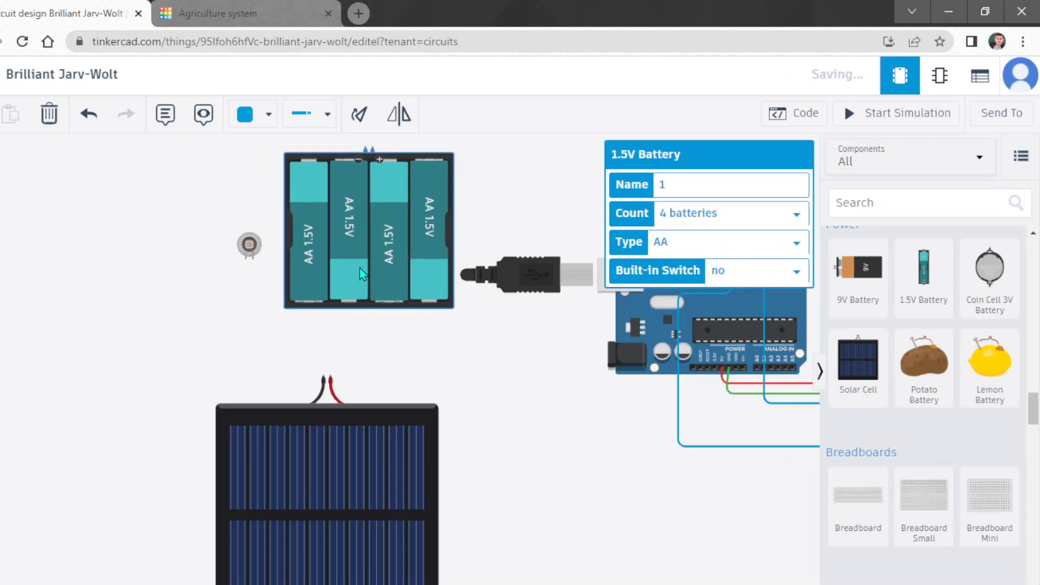
Set the battery pack's count to 3 batteries and move it to the left of the photodiode.
{"action": "left_click", "coordinate": [684, 216]}
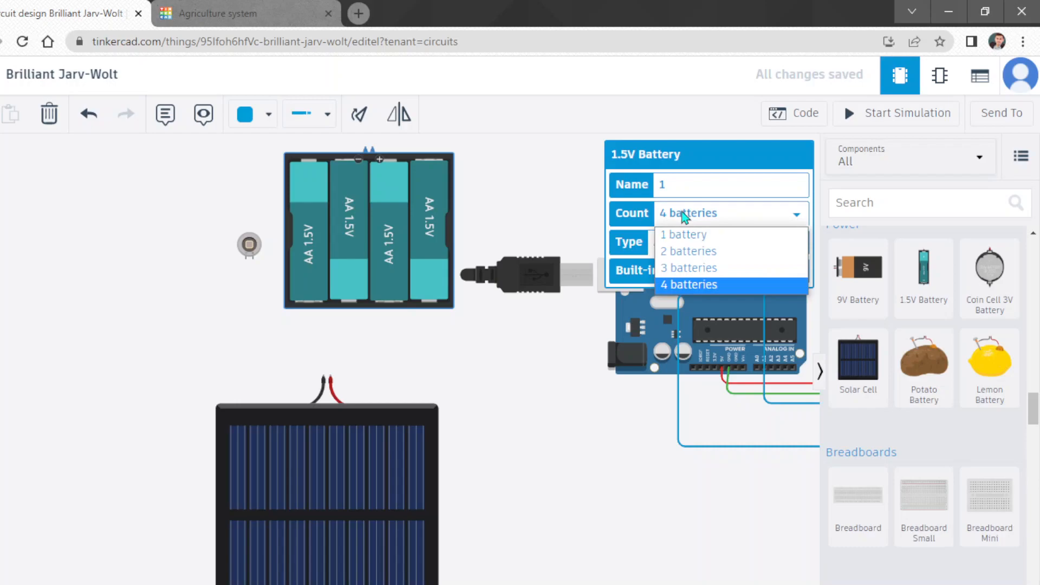
{"action": "left_click", "coordinate": [695, 268]}
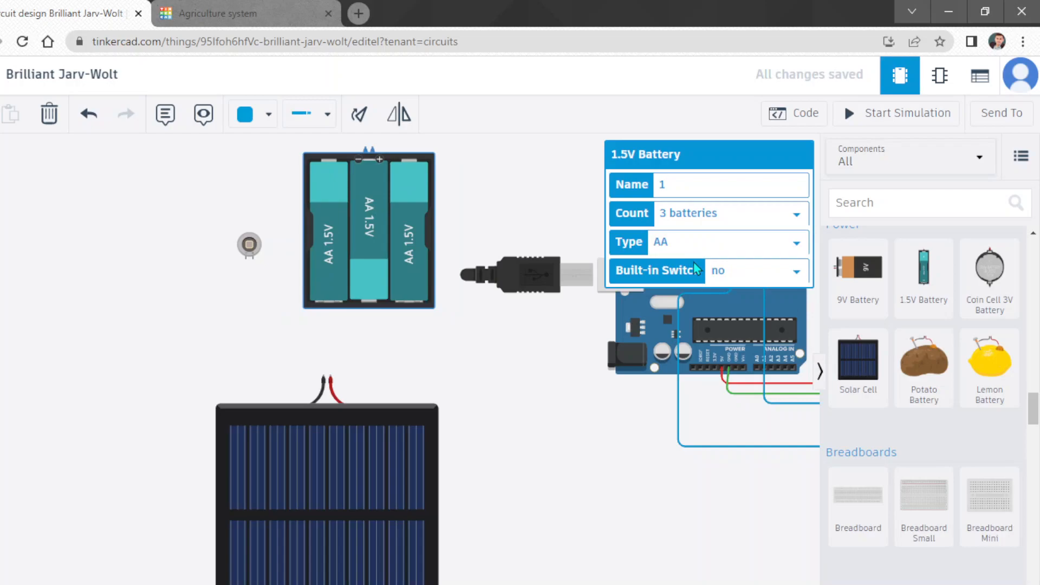
{"action": "left_click_drag", "start_coordinate": [377, 266], "coordinate": [116, 380]}
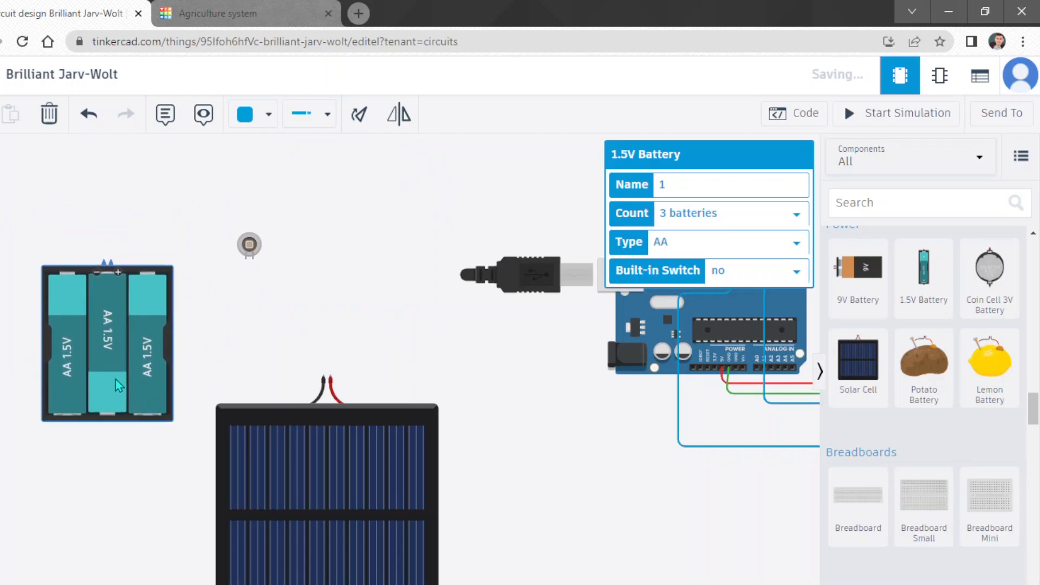
Set the battery pack's count to 4 batteries and move the pack slightly upward.
{"action": "left_click", "coordinate": [703, 214]}
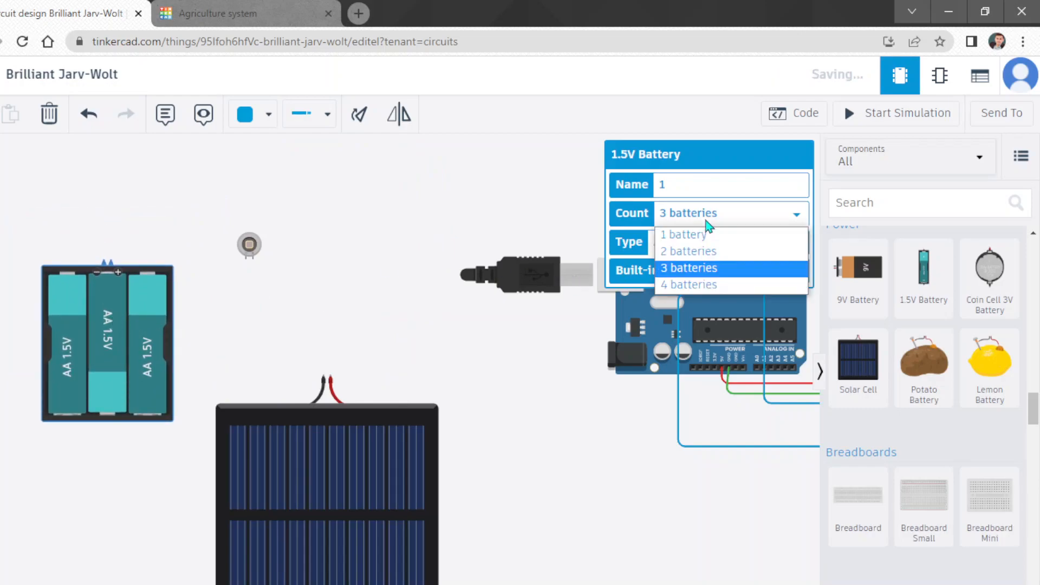
{"action": "left_click", "coordinate": [694, 284]}
{"action": "left_click", "coordinate": [220, 193]}
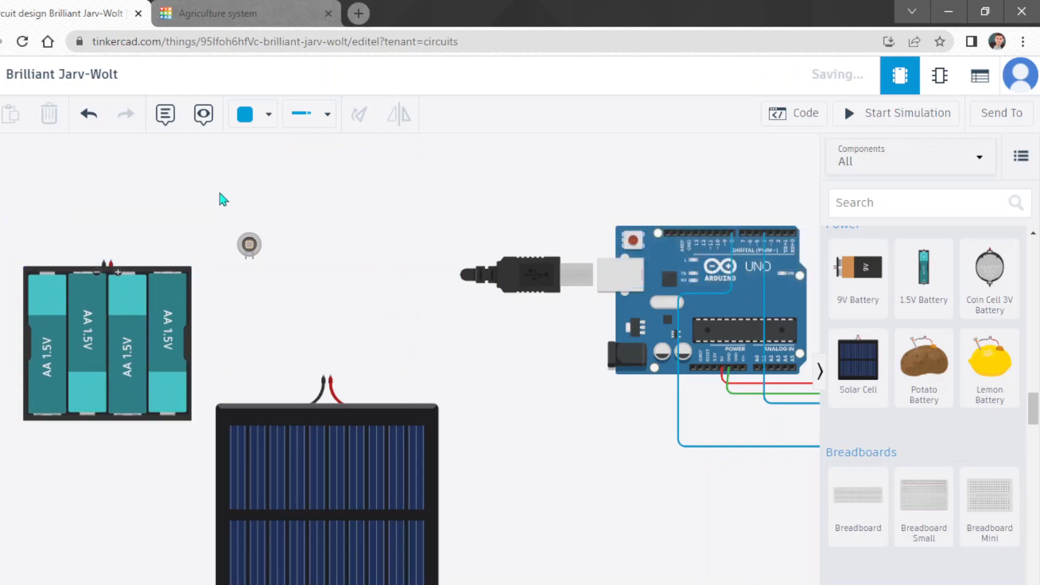
{"action": "left_click", "coordinate": [110, 330]}
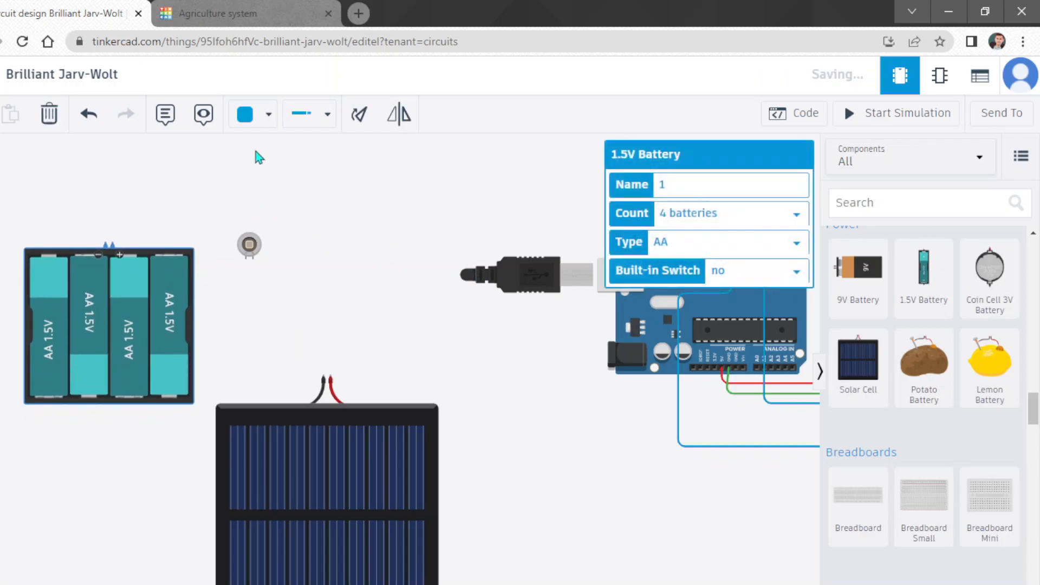
{"action": "left_click", "coordinate": [360, 166]}
Rotate the battery pack 180 degrees so its terminals face down and place it above the solar cell.
{"action": "left_click", "coordinate": [96, 353]}
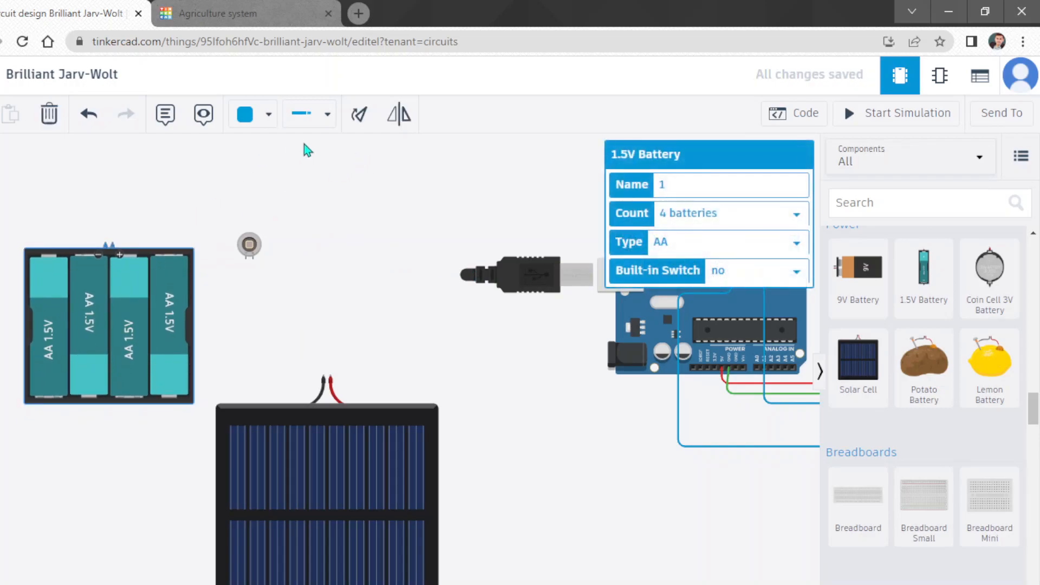
{"action": "left_click", "coordinate": [359, 116]}
{"action": "left_click", "coordinate": [359, 115]}
{"action": "left_click", "coordinate": [359, 115]}
{"action": "left_click", "coordinate": [359, 116]}
{"action": "left_click", "coordinate": [359, 115]}
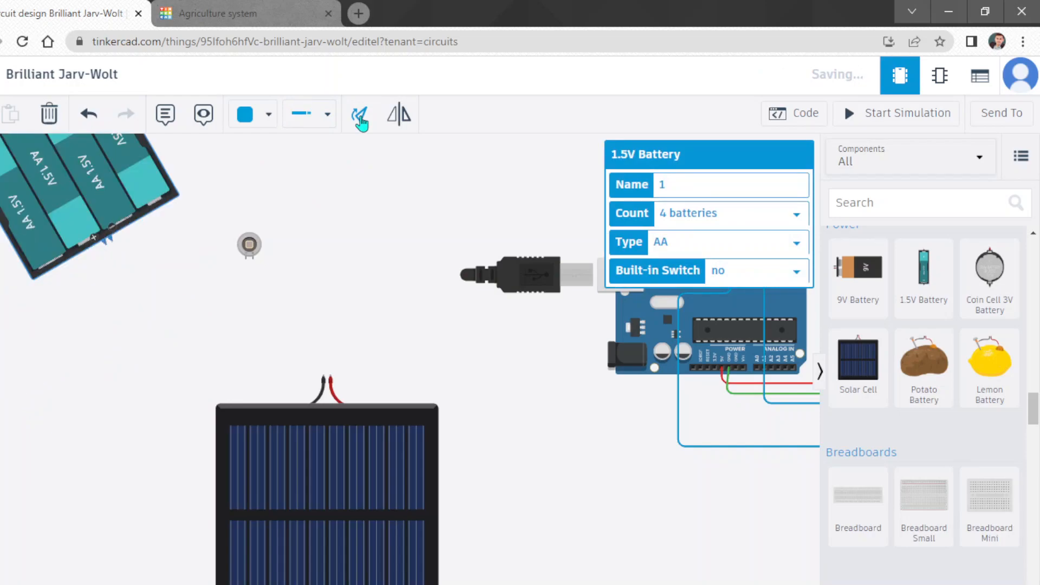
{"action": "left_click", "coordinate": [359, 115]}
{"action": "left_click_drag", "start_coordinate": [133, 184], "coordinate": [335, 170]}
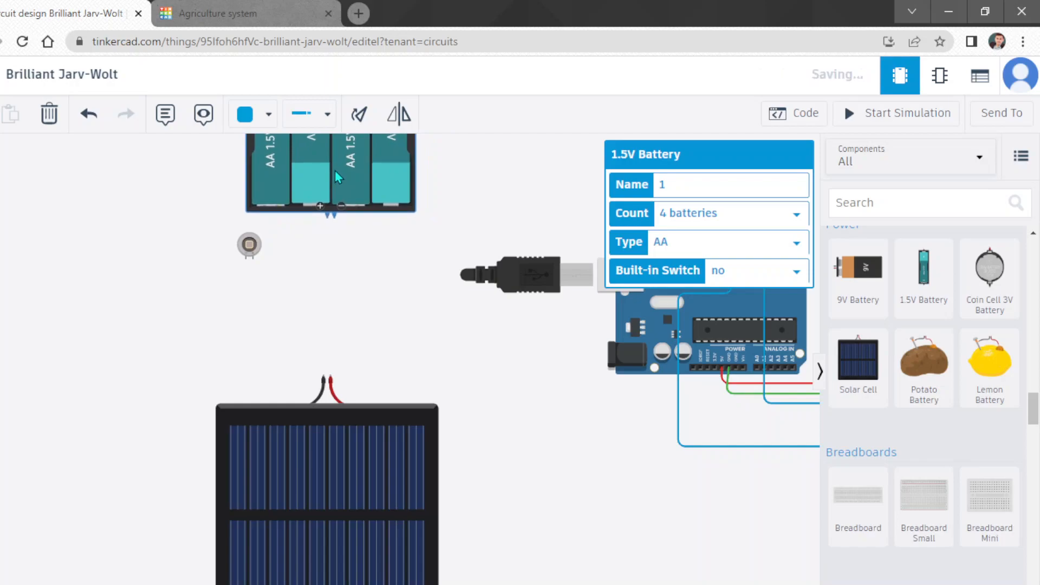
{"action": "left_click", "coordinate": [823, 381]}
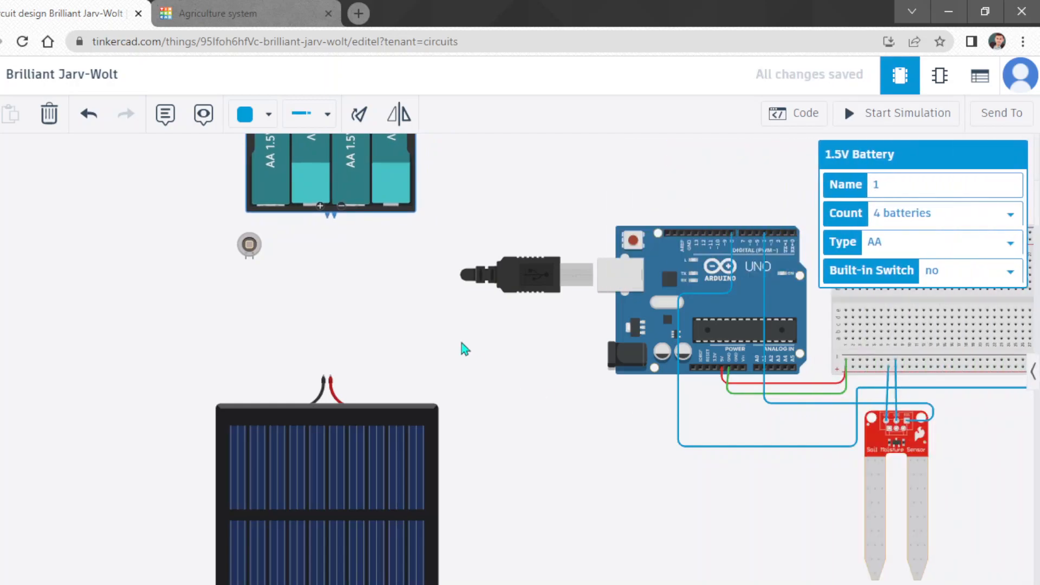
{"action": "scroll", "coordinate": [461, 343], "scroll_direction": "down", "scroll_amount": 2}
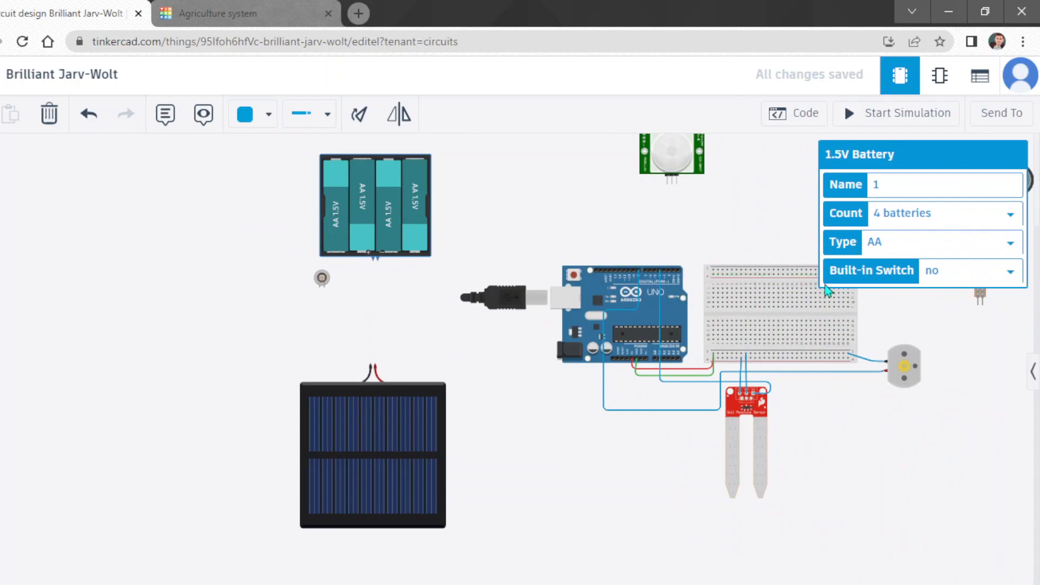
{"action": "scroll", "coordinate": [239, 353], "scroll_direction": "down", "scroll_amount": 2}
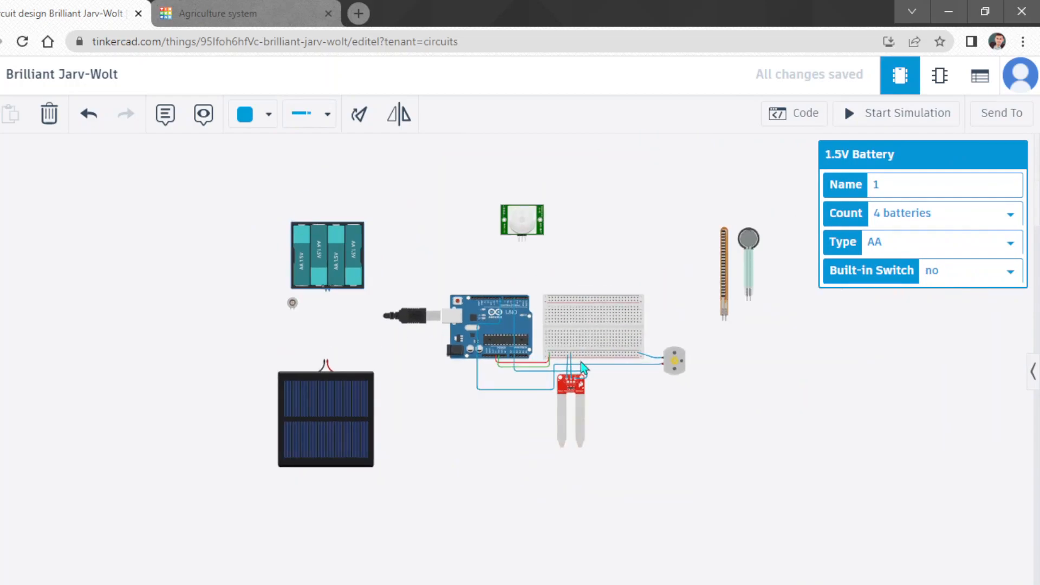
Nudge the battery pack slightly and move the photodiode to the right of the pack, above the Arduino's USB plug.
{"action": "scroll", "coordinate": [580, 362], "scroll_direction": "up", "scroll_amount": 3}
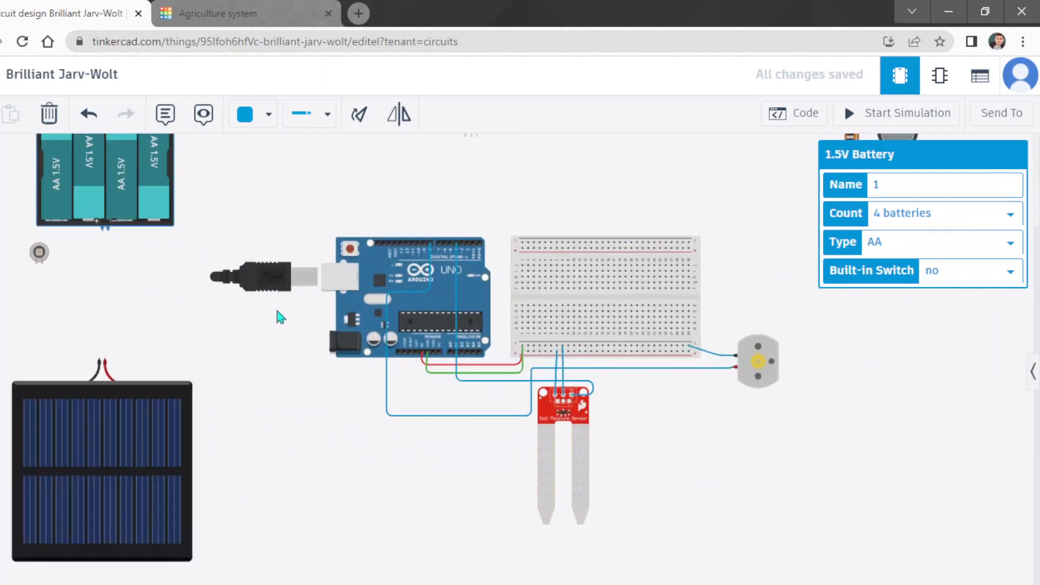
{"action": "mouse_move", "coordinate": [125, 226]}
{"action": "left_mouse_down"}
{"action": "mouse_move", "coordinate": [123, 213]}
{"action": "mouse_move", "coordinate": [129, 230]}
{"action": "left_mouse_up"}
{"action": "left_click", "coordinate": [38, 251]}
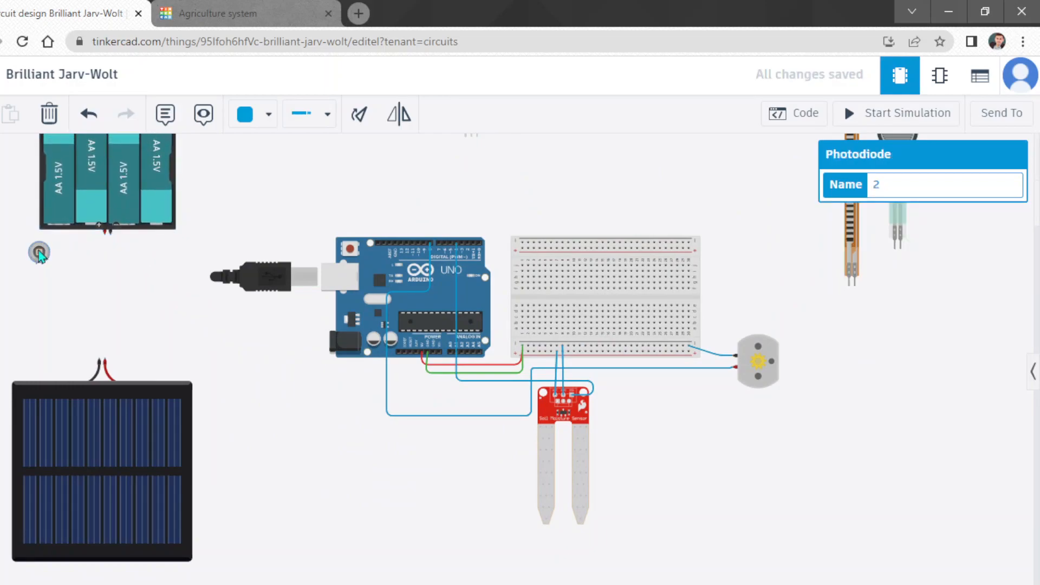
{"action": "left_click_drag", "start_coordinate": [39, 252], "coordinate": [222, 209]}
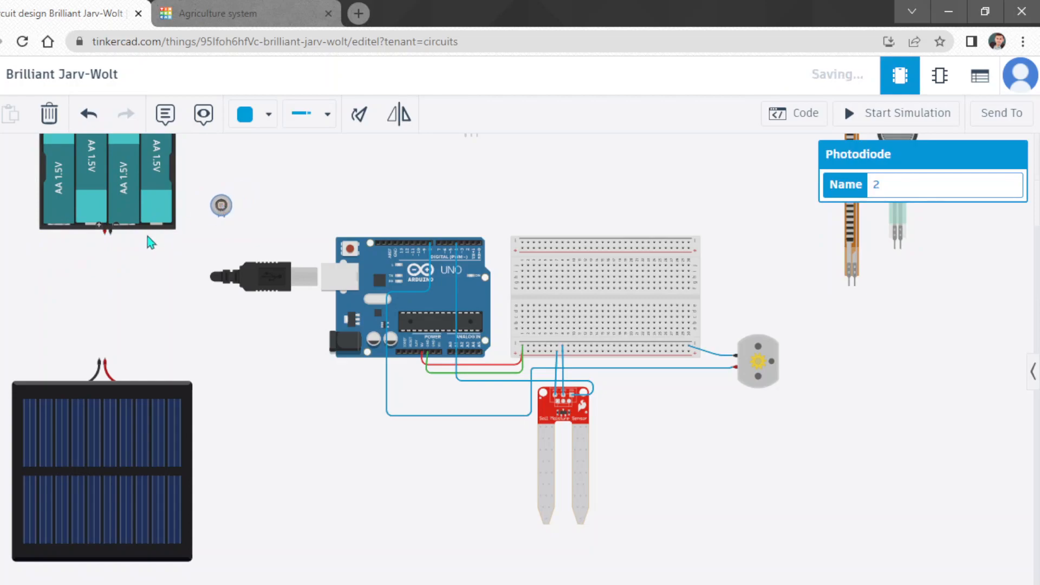
Try wiring the battery pack's positive terminal around the USB plug to the Arduino's Vin pin, and undo the wire.
{"action": "left_click", "coordinate": [105, 234]}
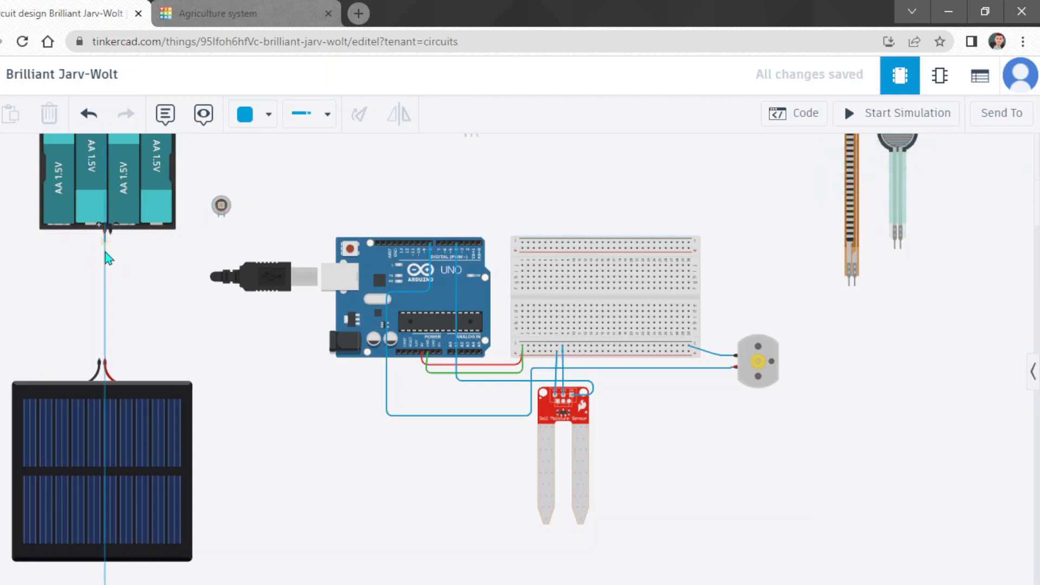
{"action": "left_click", "coordinate": [105, 282]}
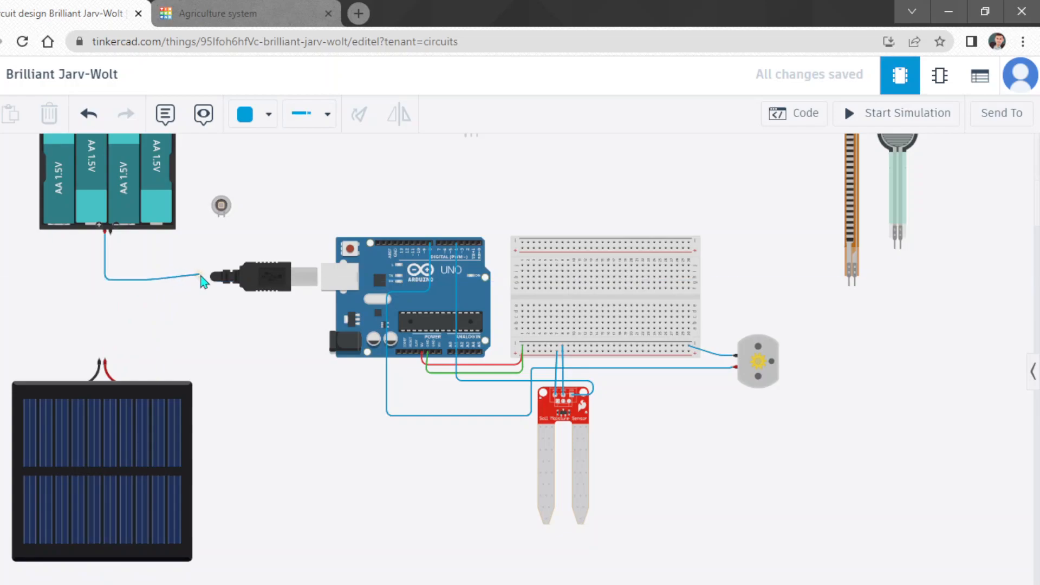
{"action": "scroll", "coordinate": [203, 281], "scroll_direction": "up", "scroll_amount": 1}
{"action": "scroll", "coordinate": [203, 282], "scroll_direction": "up", "scroll_amount": 6}
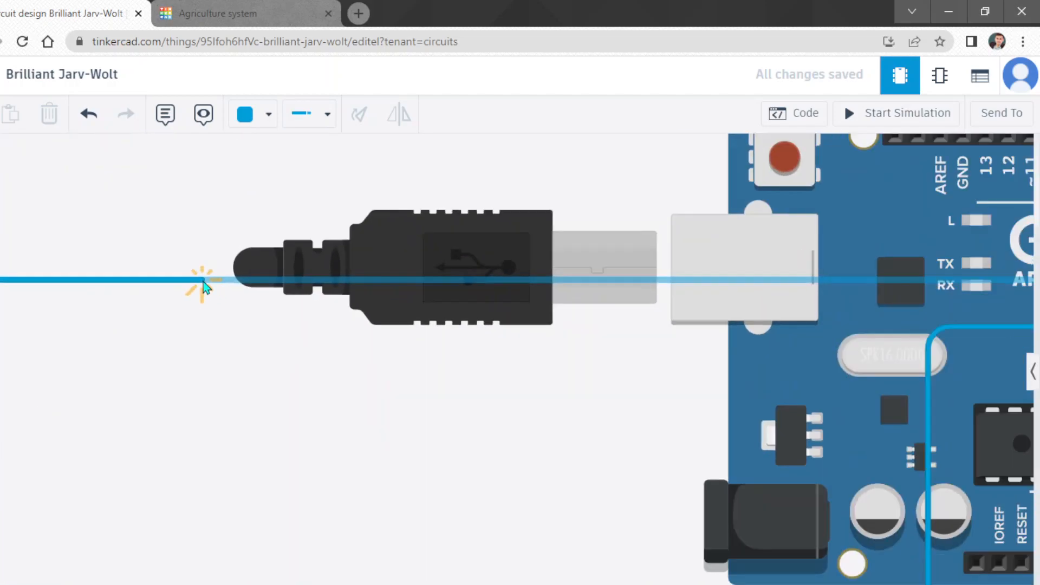
{"action": "scroll", "coordinate": [203, 282], "scroll_direction": "down", "scroll_amount": 5}
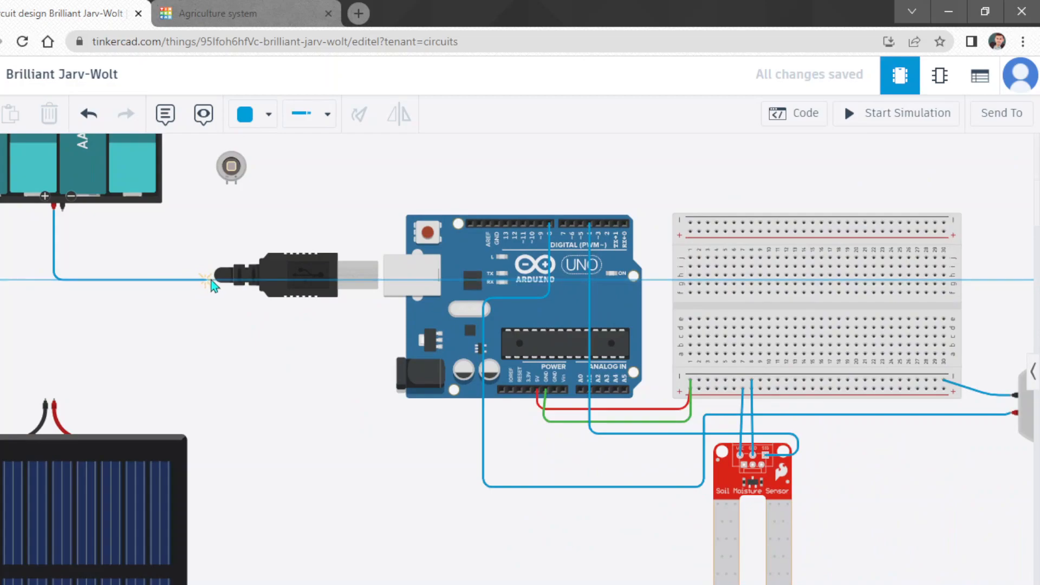
{"action": "left_click", "coordinate": [209, 280]}
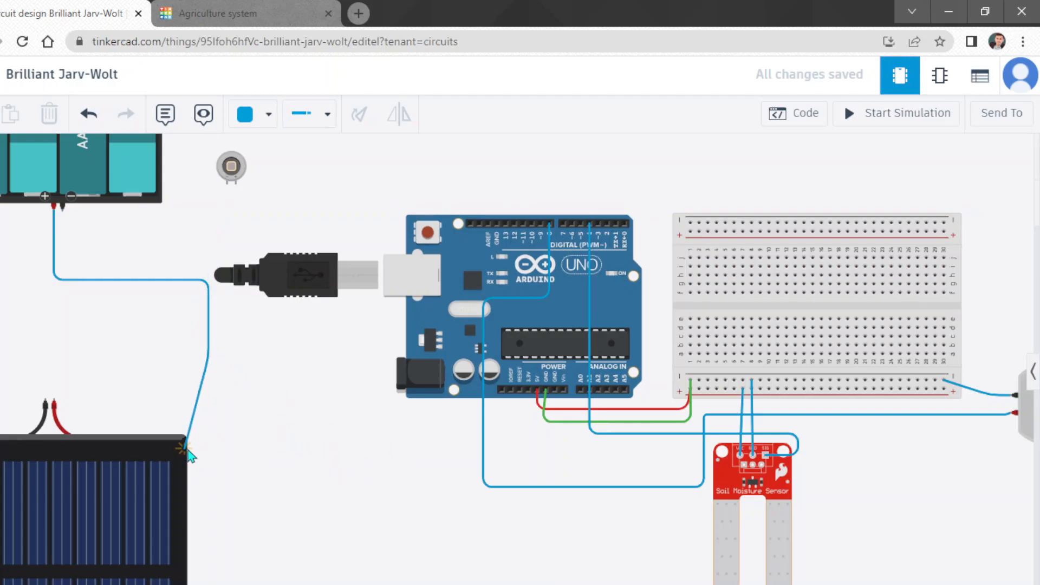
{"action": "left_click", "coordinate": [206, 445]}
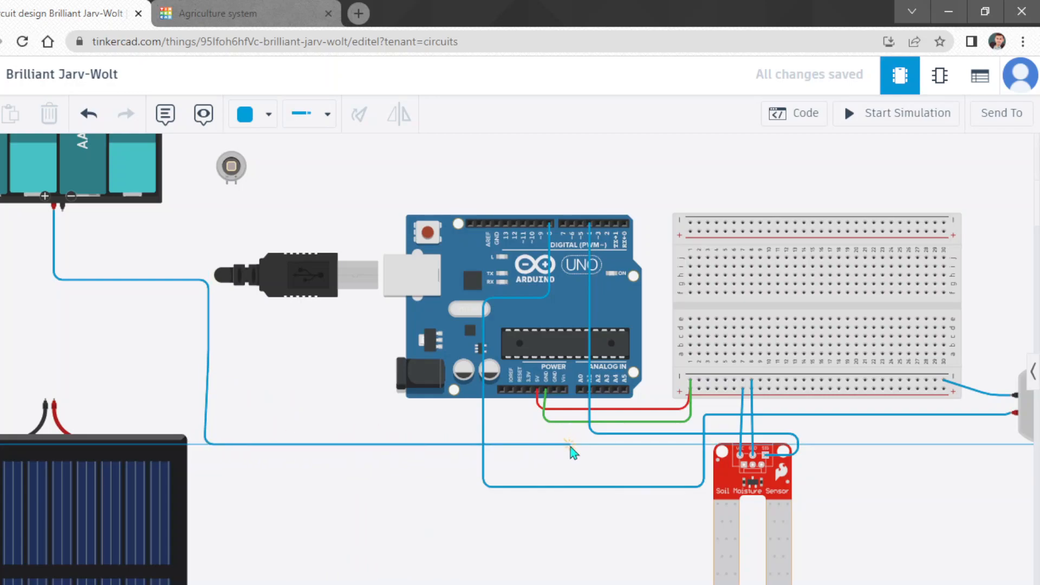
{"action": "left_click", "coordinate": [561, 437]}
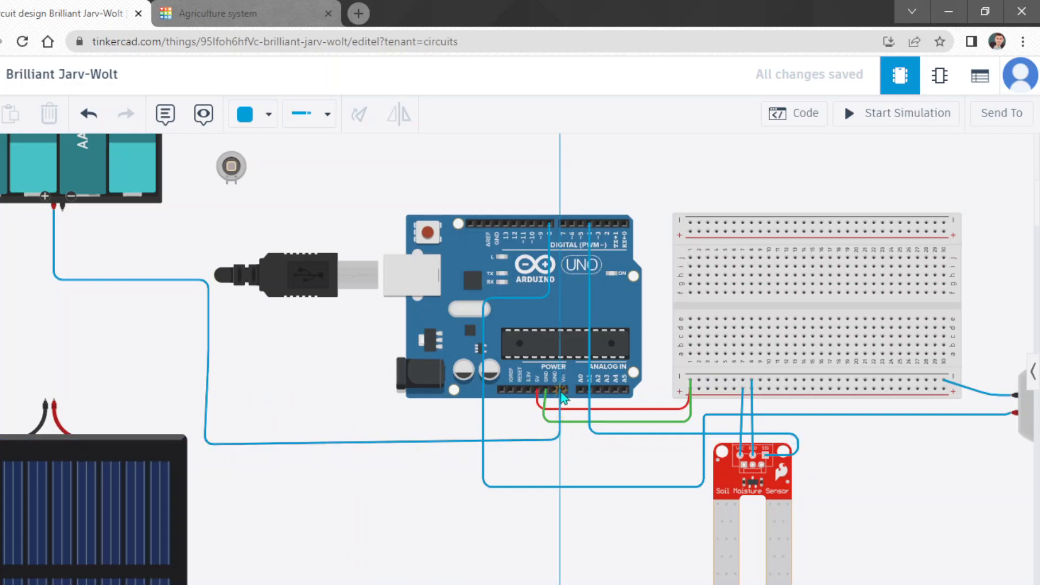
{"action": "left_click", "coordinate": [563, 394]}
{"action": "left_click_drag", "start_coordinate": [560, 439], "coordinate": [561, 442]}
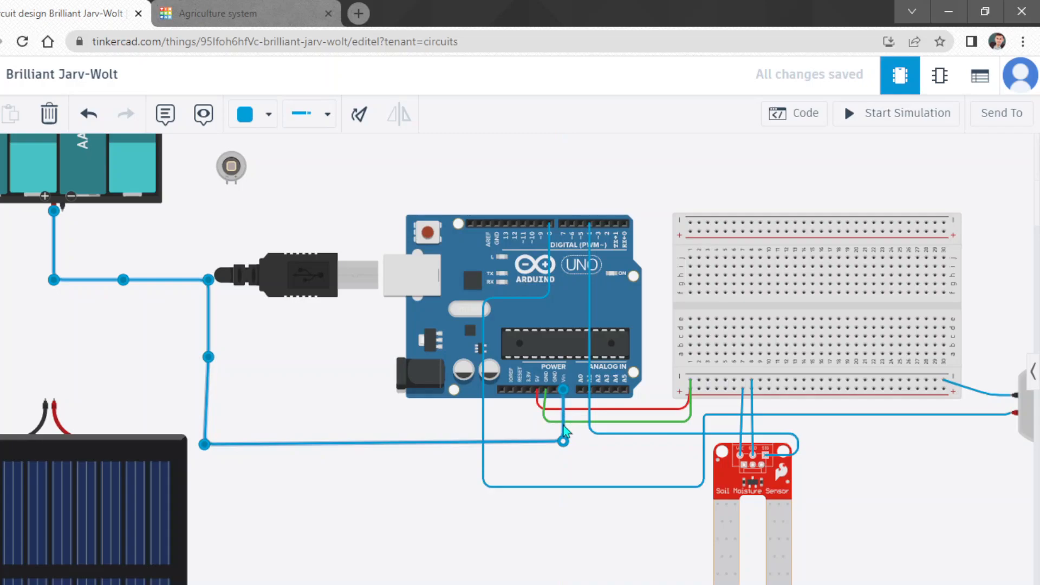
{"action": "key", "text": "ctrl+z"}
{"action": "key", "text": "ctrl+z"}
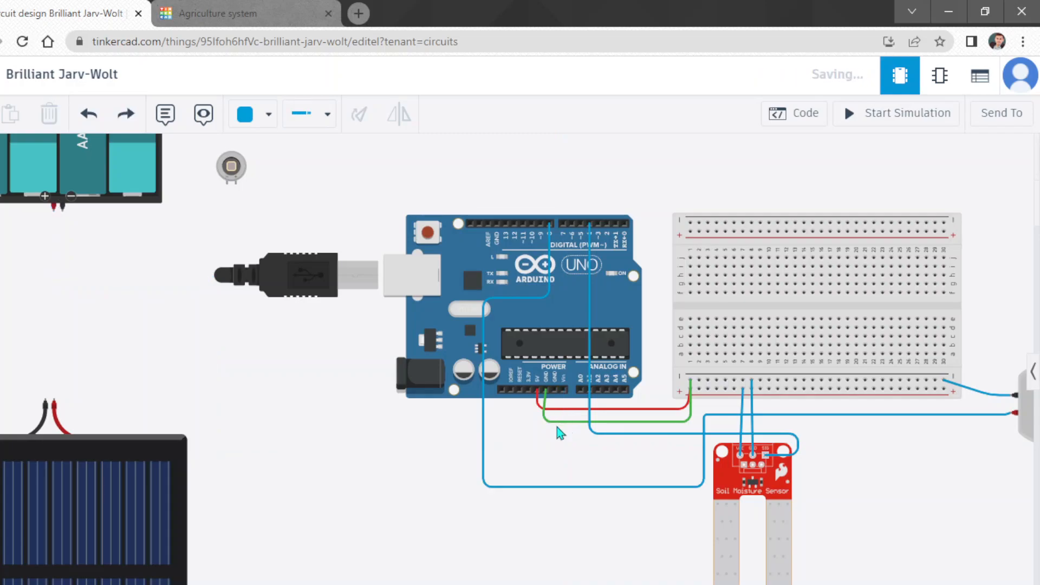
Add a USB standard A connector below the Arduino's USB plug and try it over the board's USB port.
{"action": "left_click", "coordinate": [1030, 372]}
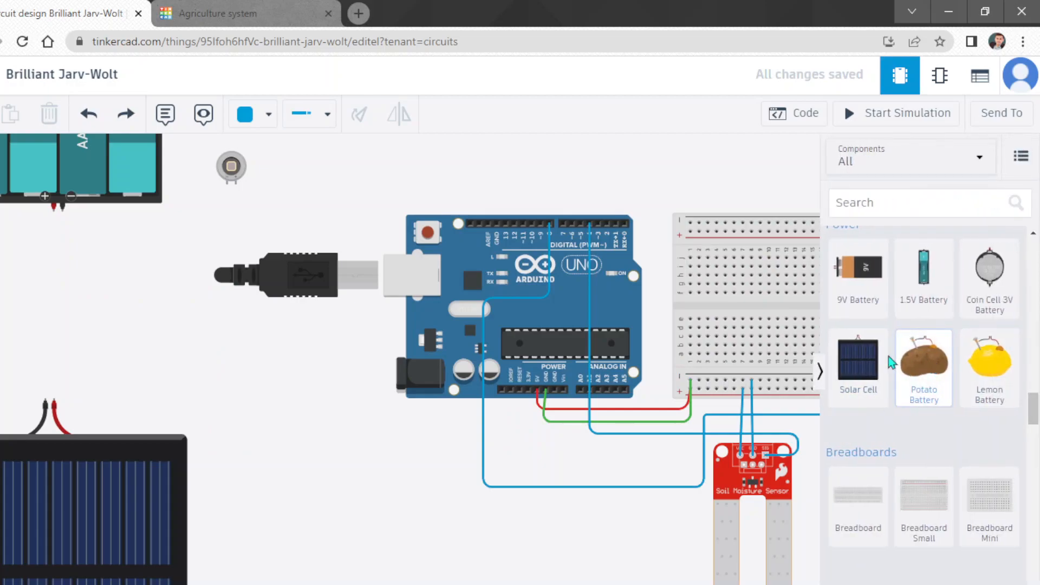
{"action": "left_click_drag", "start_coordinate": [1033, 410], "coordinate": [1033, 520]}
{"action": "left_click_drag", "start_coordinate": [907, 466], "coordinate": [301, 349]}
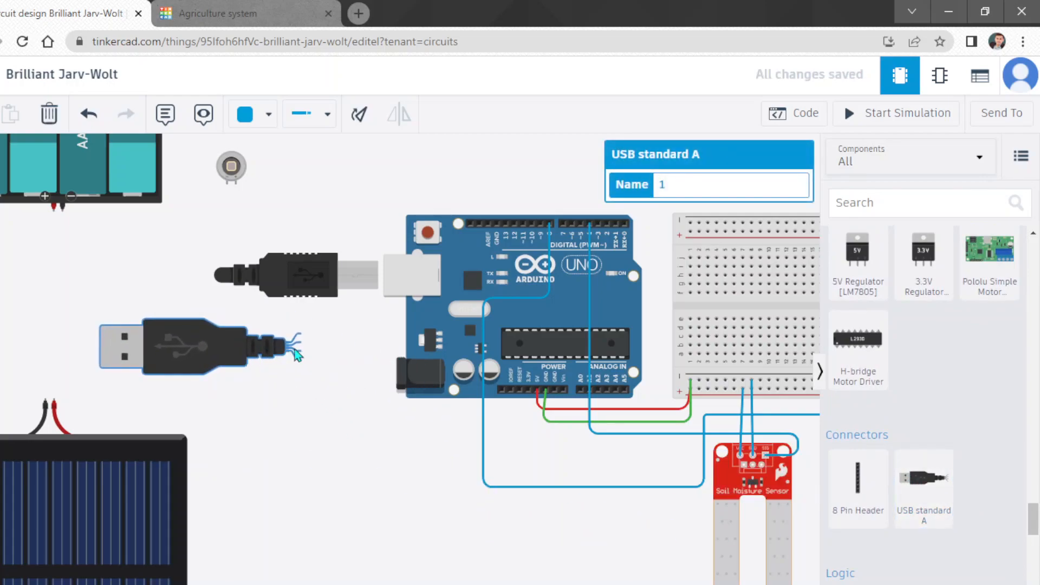
{"action": "left_click", "coordinate": [306, 355]}
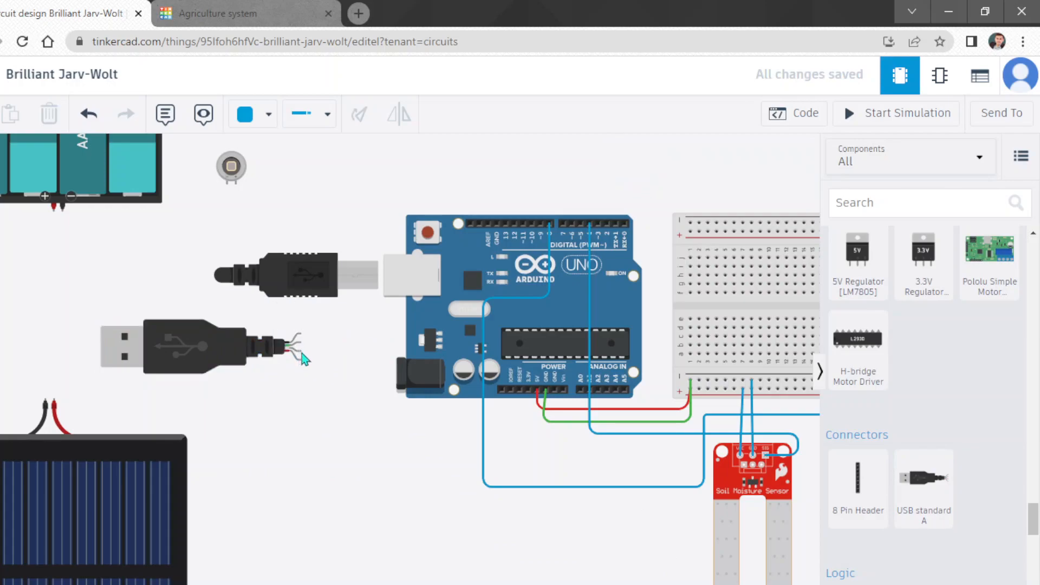
{"action": "left_click", "coordinate": [191, 352]}
{"action": "left_click_drag", "start_coordinate": [192, 352], "coordinate": [362, 281]}
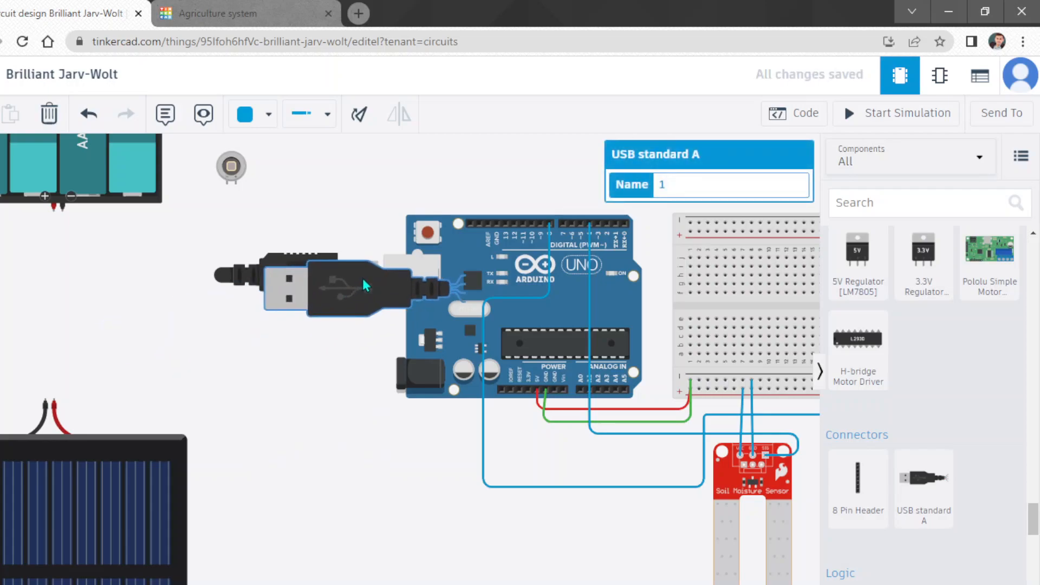
Rotate the USB standard A connector 180 degrees, move it beside the Arduino's power jack, and delete it.
{"action": "left_click", "coordinate": [363, 111]}
{"action": "left_click", "coordinate": [363, 111]}
{"action": "left_click", "coordinate": [363, 111]}
{"action": "left_click", "coordinate": [363, 111]}
{"action": "left_click", "coordinate": [363, 111]}
{"action": "left_click", "coordinate": [363, 113]}
{"action": "left_click_drag", "start_coordinate": [563, 298], "coordinate": [322, 398]}
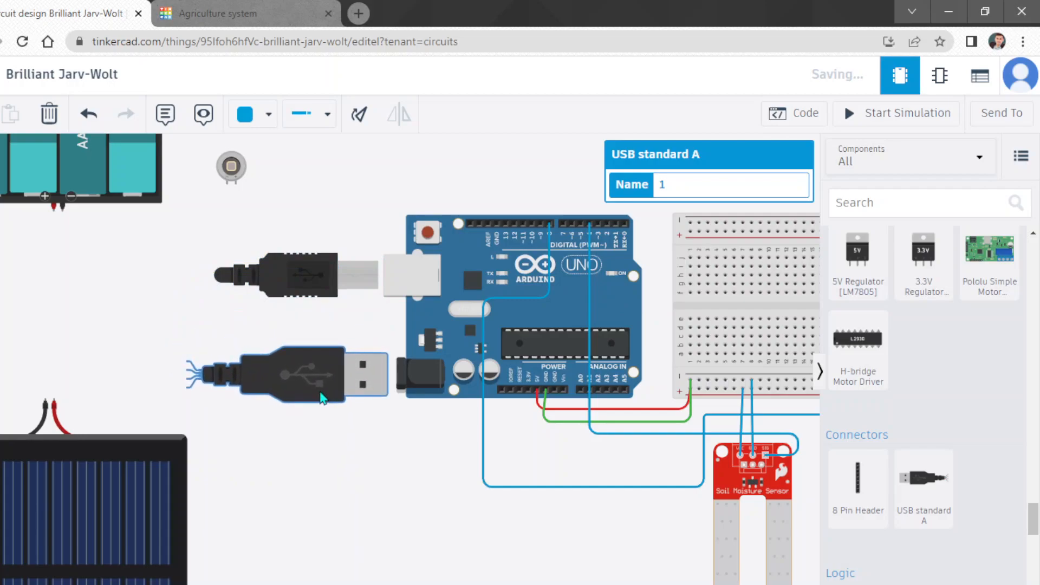
{"action": "key", "text": "Delete"}
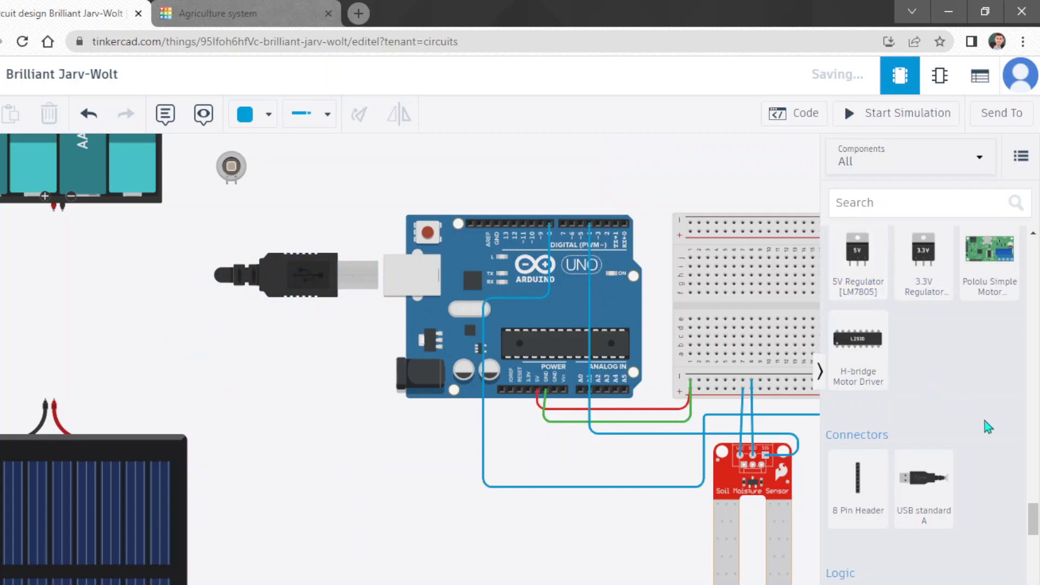
Try an 8 Pin Header below the Arduino's power jack and remove it.
{"action": "left_click_drag", "start_coordinate": [861, 495], "coordinate": [454, 444]}
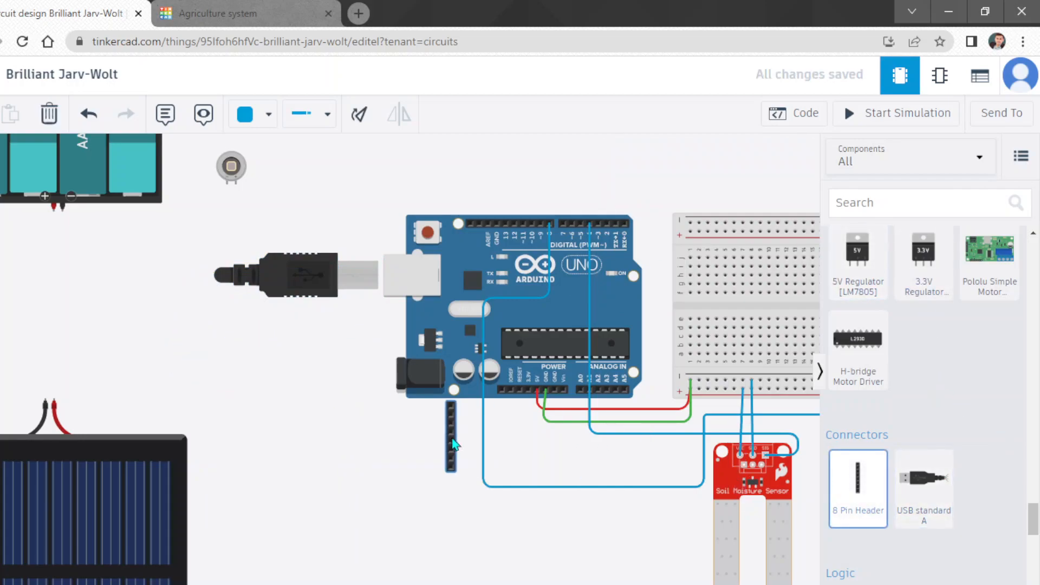
{"action": "left_click", "coordinate": [453, 440]}
{"action": "key", "text": "Escape"}
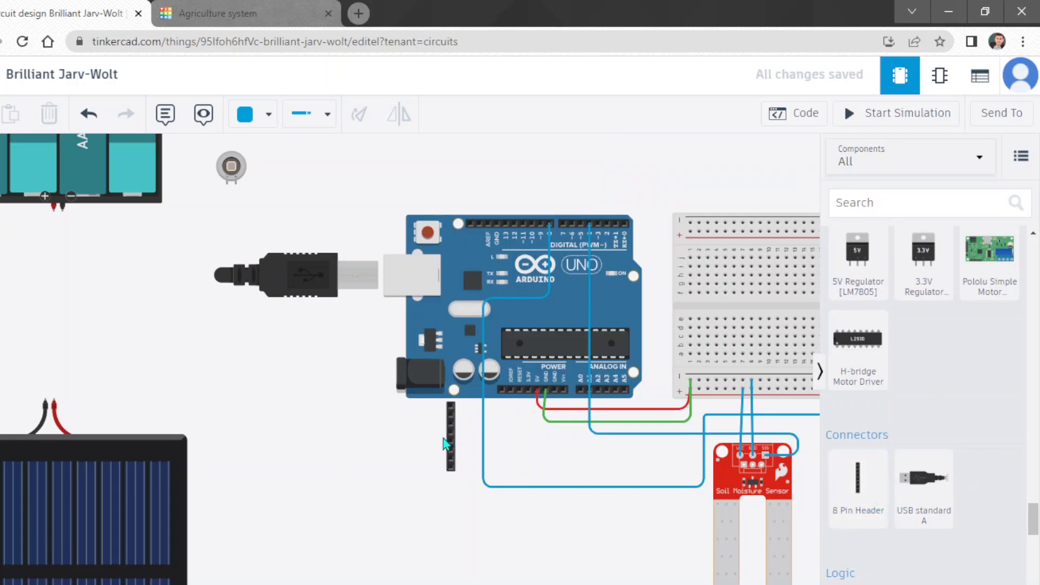
{"action": "left_click", "coordinate": [454, 445]}
{"action": "key", "text": "Escape"}
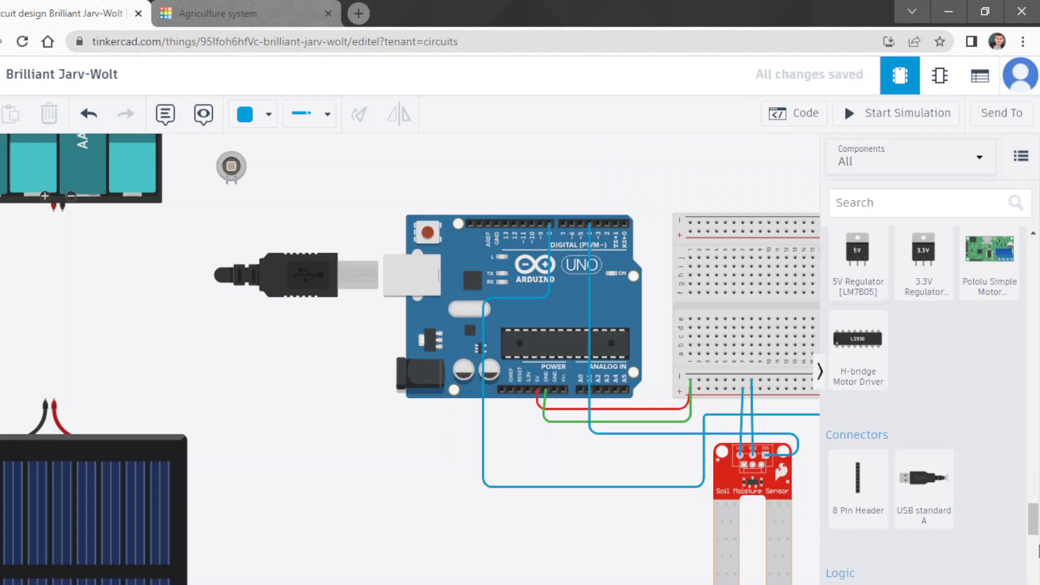
Look through the complete component library, from the general parts to the logic chips, for a suitable connecting part.
{"action": "left_click_drag", "start_coordinate": [1033, 531], "coordinate": [1034, 256]}
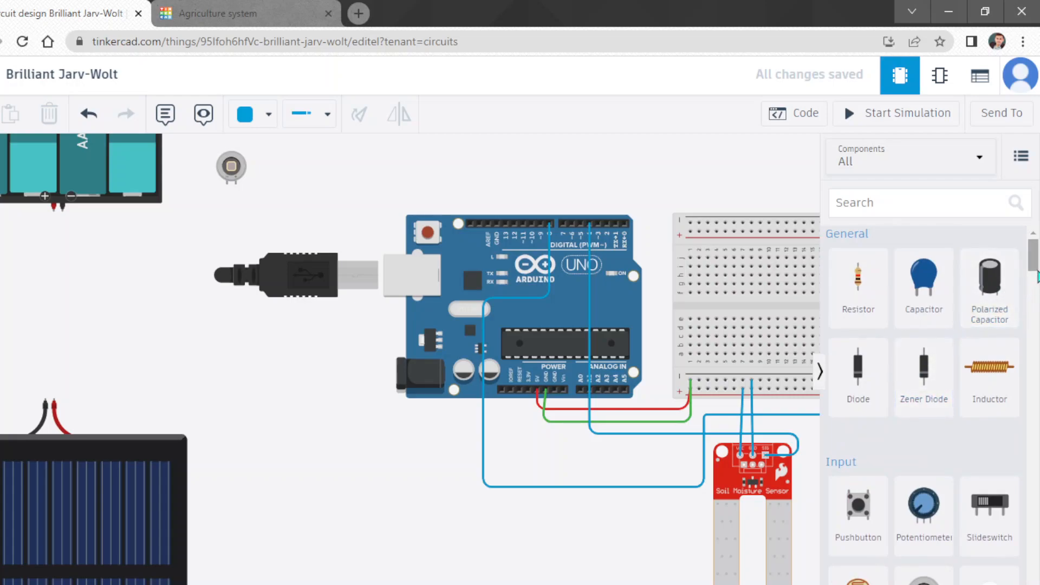
{"action": "left_click_drag", "start_coordinate": [1035, 274], "coordinate": [1036, 294]}
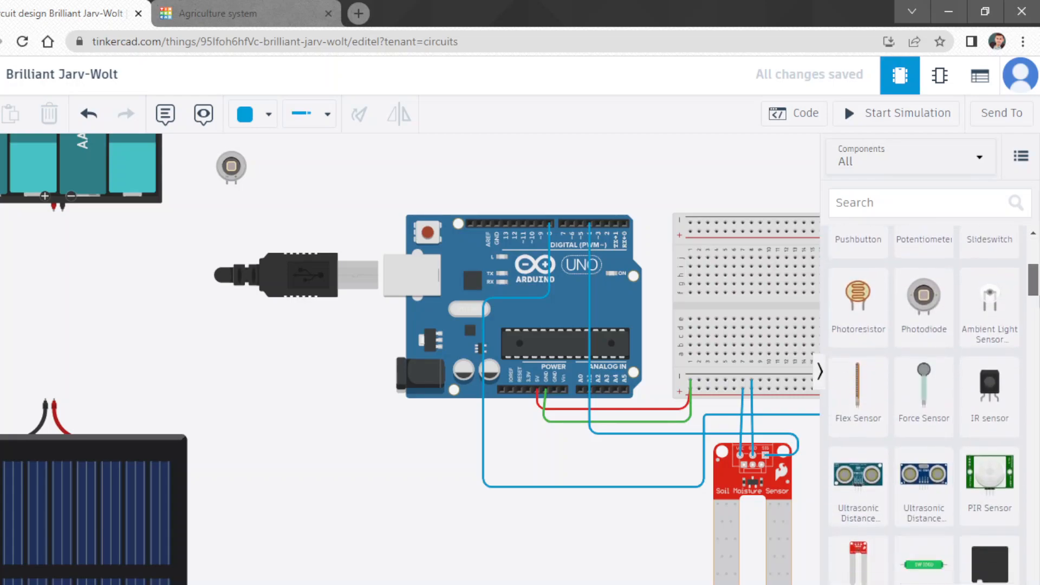
{"action": "scroll", "coordinate": [923, 406], "scroll_direction": "down", "scroll_amount": 12}
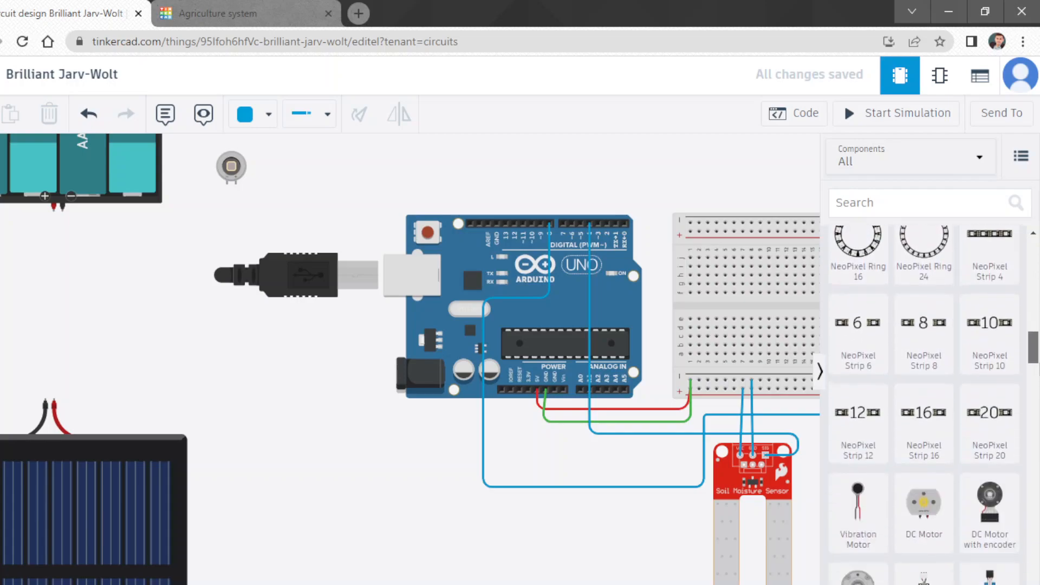
{"action": "scroll", "coordinate": [923, 406], "scroll_direction": "down", "scroll_amount": 1}
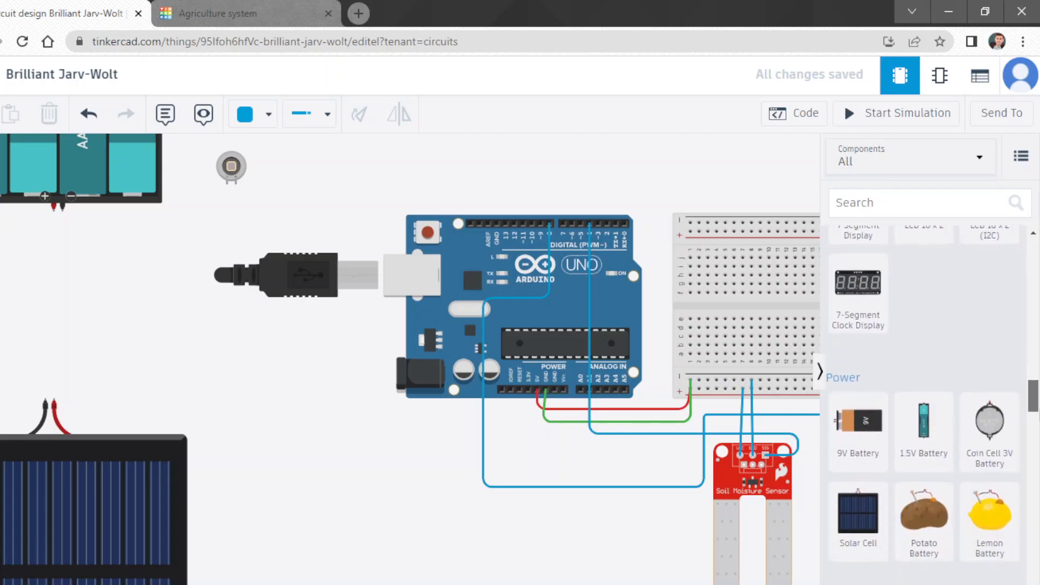
{"action": "scroll", "coordinate": [924, 406], "scroll_direction": "down", "scroll_amount": 15}
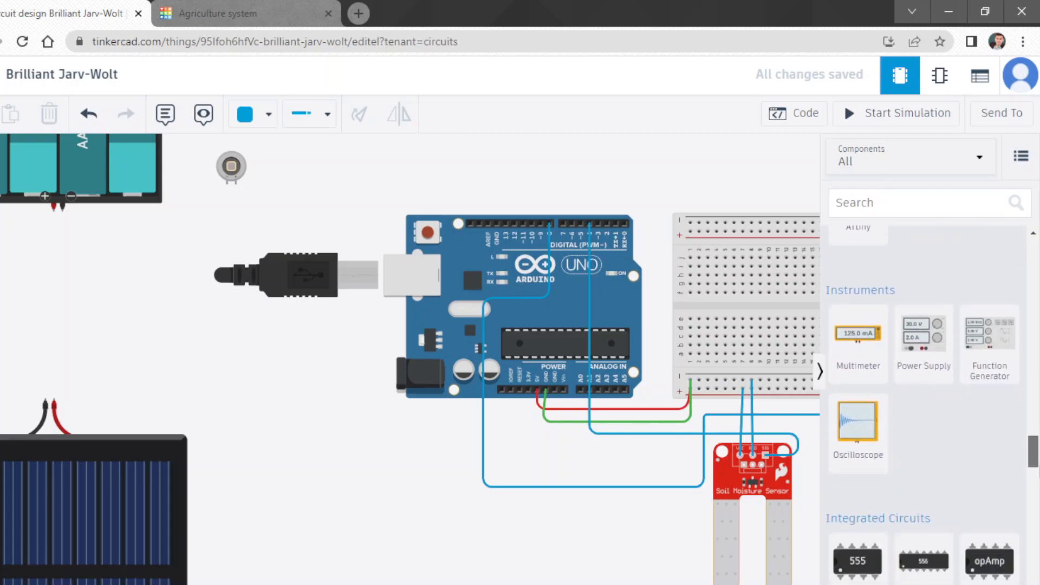
{"action": "scroll", "coordinate": [923, 406], "scroll_direction": "down", "scroll_amount": 4}
{"action": "scroll", "coordinate": [924, 406], "scroll_direction": "down", "scroll_amount": 5}
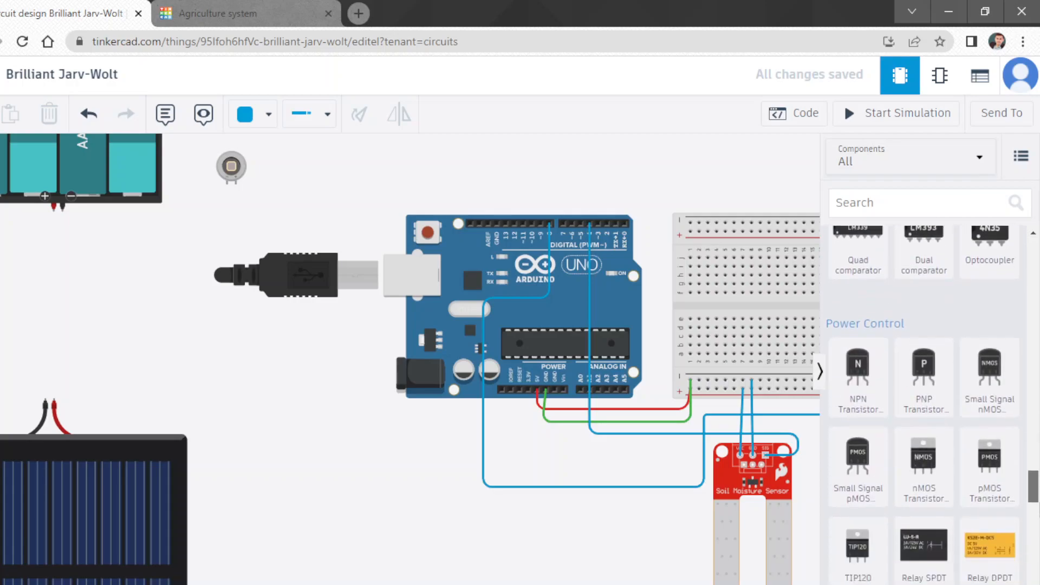
{"action": "scroll", "coordinate": [924, 406], "scroll_direction": "down", "scroll_amount": 1}
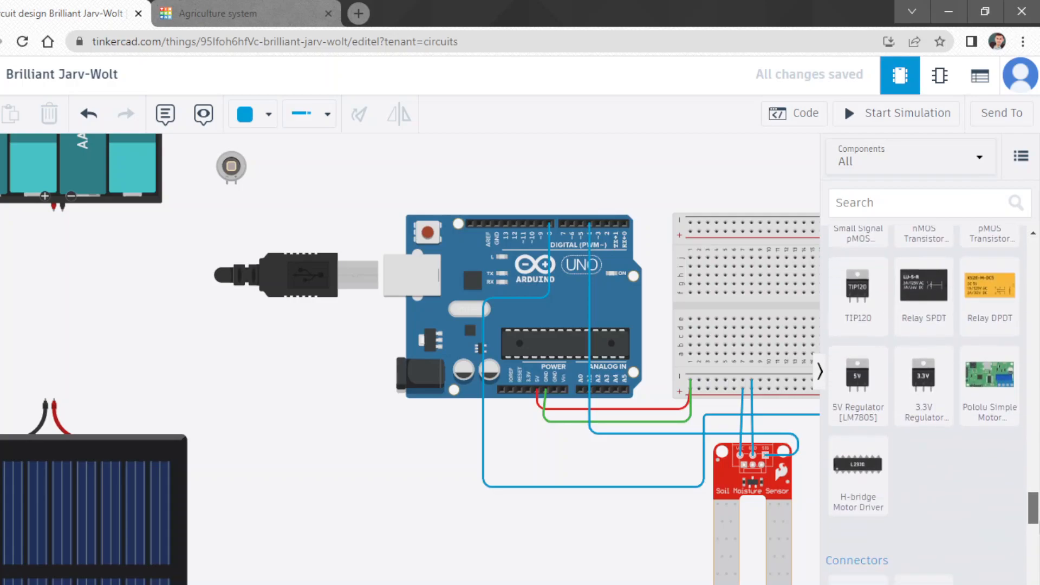
{"action": "scroll", "coordinate": [1033, 537], "scroll_direction": "down", "scroll_amount": 3}
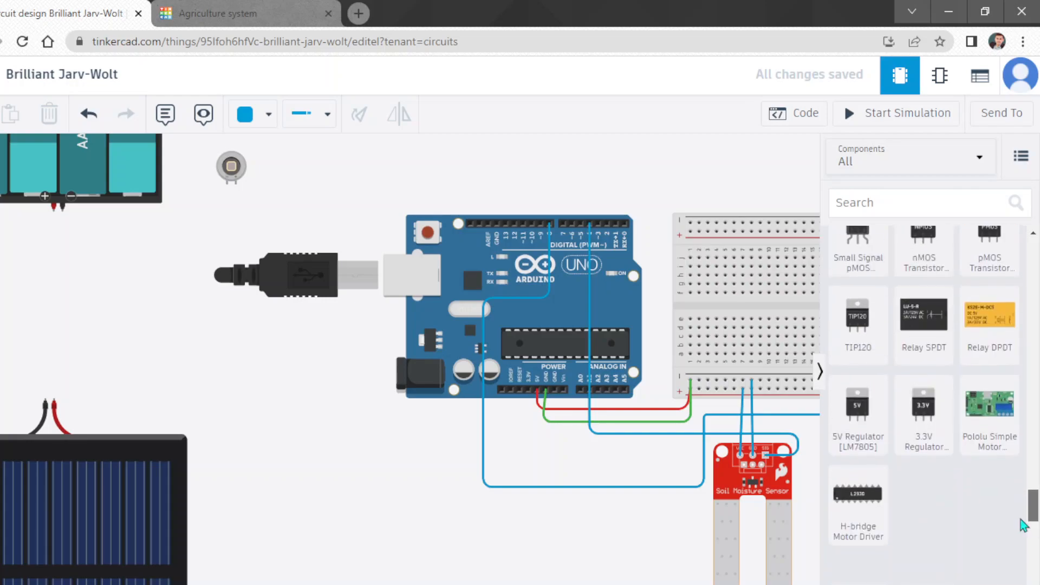
{"action": "scroll", "coordinate": [1033, 540], "scroll_direction": "down", "scroll_amount": 10}
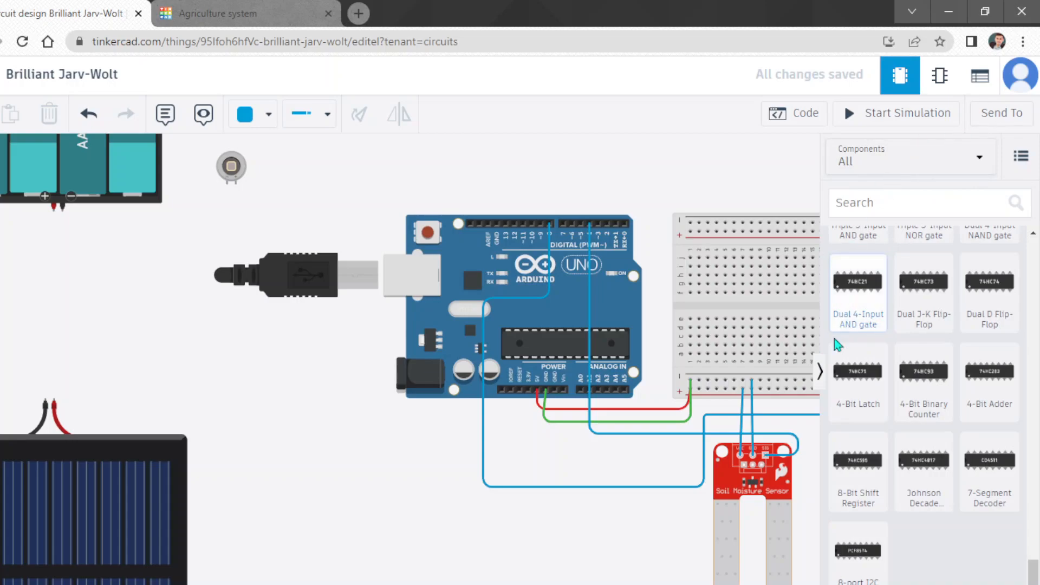
{"action": "left_click", "coordinate": [821, 373]}
Wire the battery pack's positive terminal to the photodiode's left pin, routing the wire below both parts.
{"action": "scroll", "coordinate": [232, 287], "scroll_direction": "down", "scroll_amount": 3}
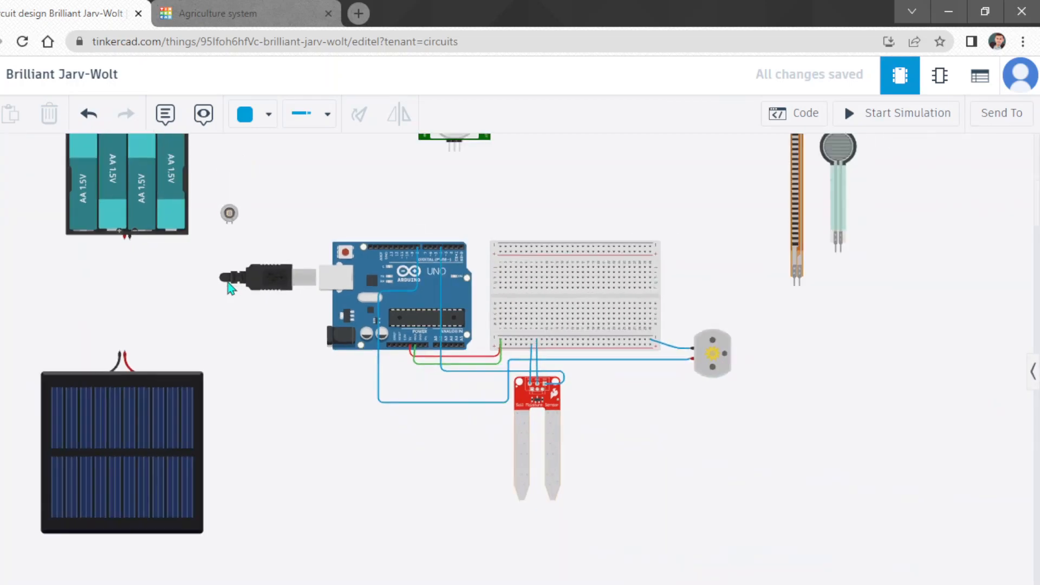
{"action": "left_click_drag", "start_coordinate": [152, 234], "coordinate": [146, 230]}
{"action": "left_click", "coordinate": [130, 224]}
{"action": "left_click", "coordinate": [129, 245]}
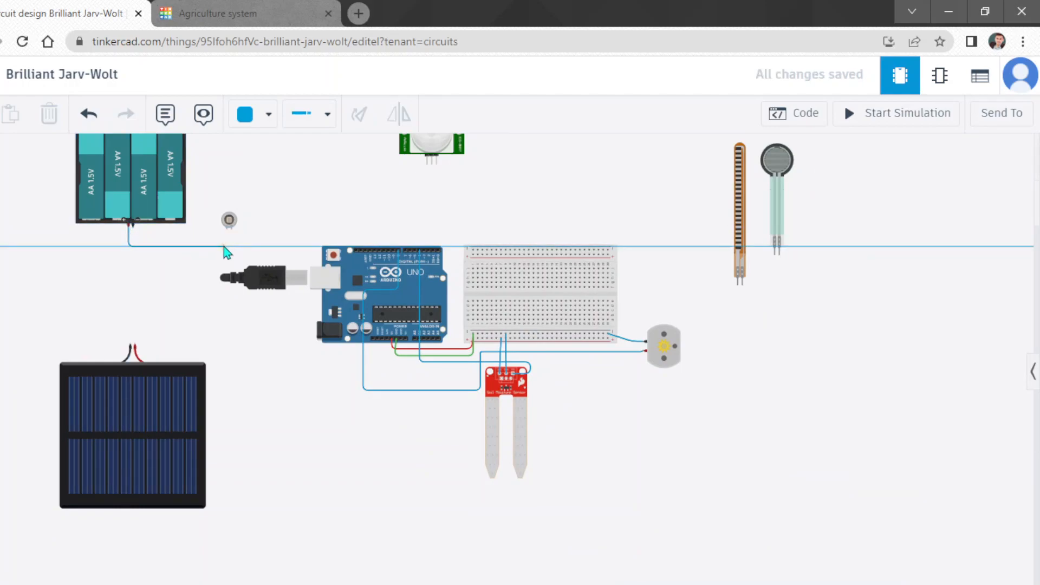
{"action": "left_click", "coordinate": [228, 246]}
{"action": "left_click", "coordinate": [227, 231]}
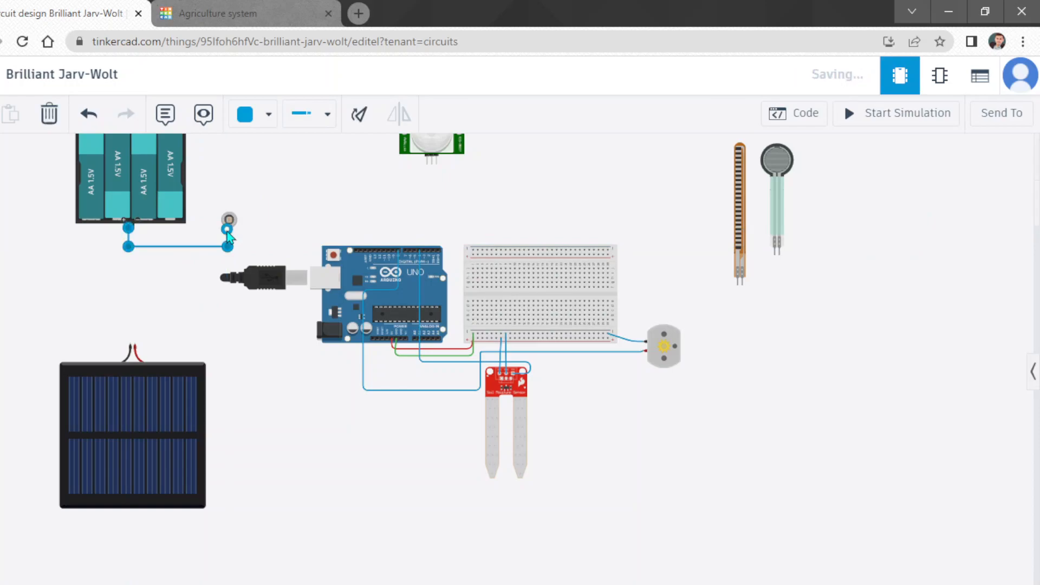
{"action": "left_click", "coordinate": [275, 216]}
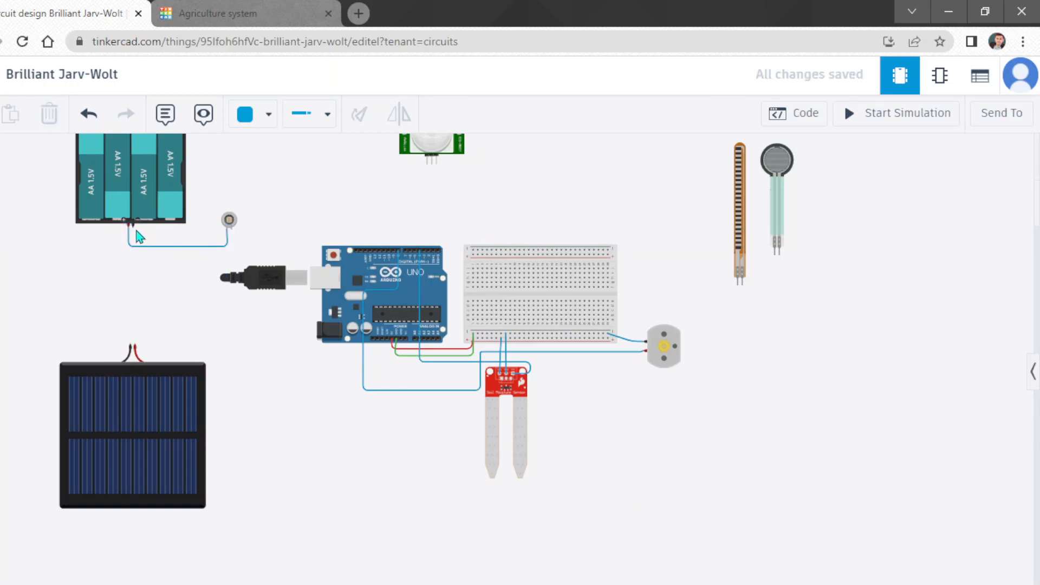
Move the wired photodiode slightly upward, keeping it to the right of the battery pack.
{"action": "left_click", "coordinate": [232, 222]}
{"action": "left_click_drag", "start_coordinate": [232, 223], "coordinate": [186, 254]}
{"action": "left_click_drag", "start_coordinate": [245, 208], "coordinate": [233, 204]}
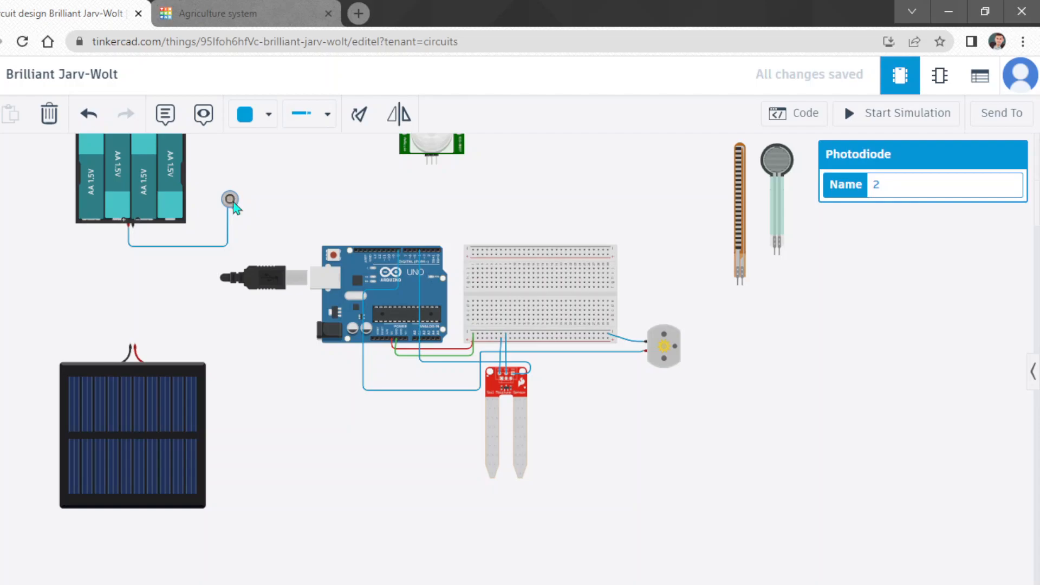
Try to wire the battery pack's negative terminal to the Arduino's power jack, routing the wire to the left of the board.
{"action": "left_click", "coordinate": [132, 226]}
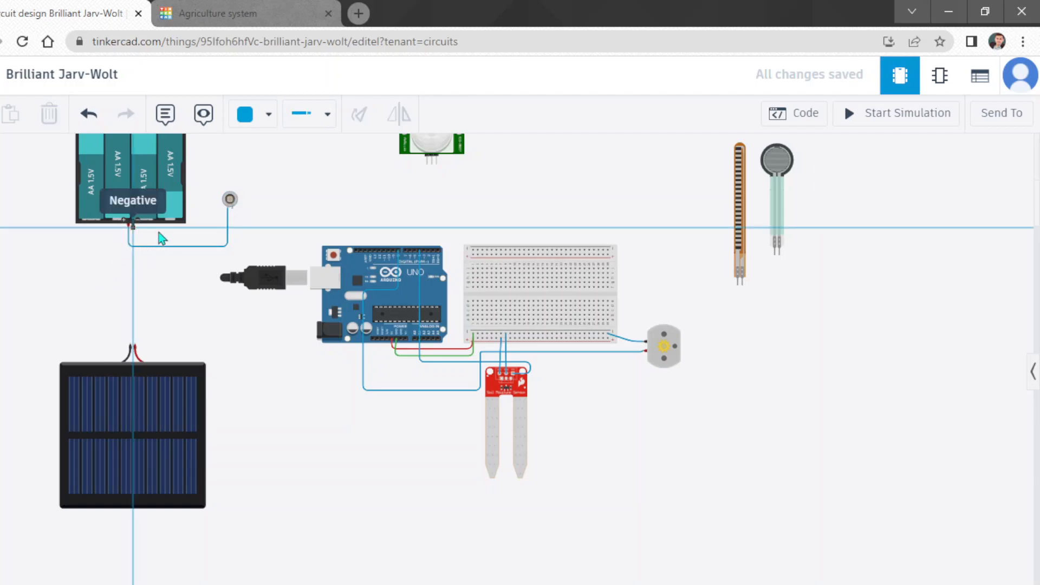
{"action": "left_click", "coordinate": [291, 228]}
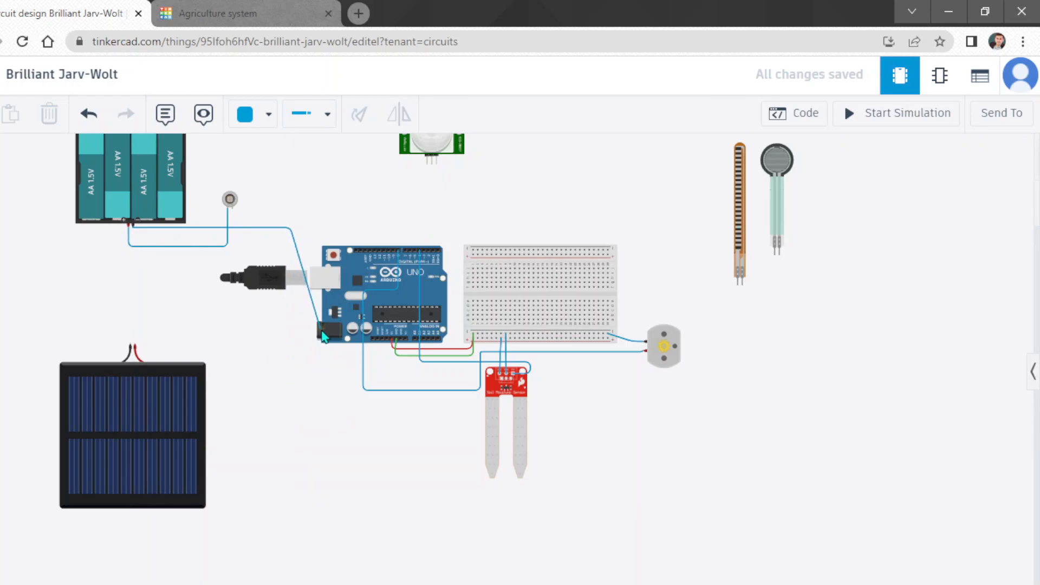
{"action": "left_click", "coordinate": [321, 330]}
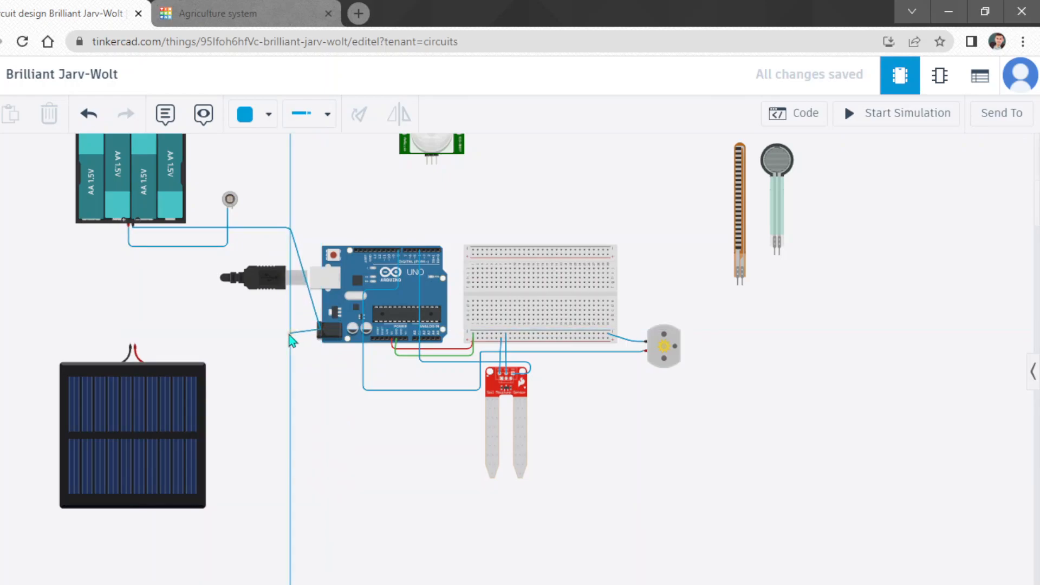
{"action": "key", "text": "Escape"}
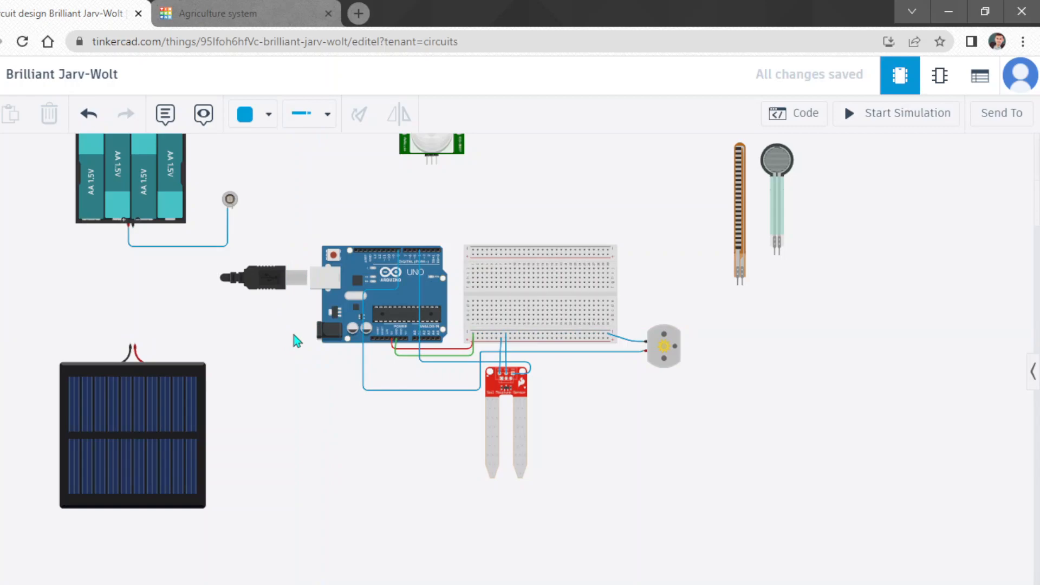
Examine the Arduino's black power jack up close for a possible wire connection point.
{"action": "left_click", "coordinate": [332, 334]}
{"action": "scroll", "coordinate": [332, 333], "scroll_direction": "up", "scroll_amount": 2}
{"action": "scroll", "coordinate": [331, 333], "scroll_direction": "up", "scroll_amount": 3}
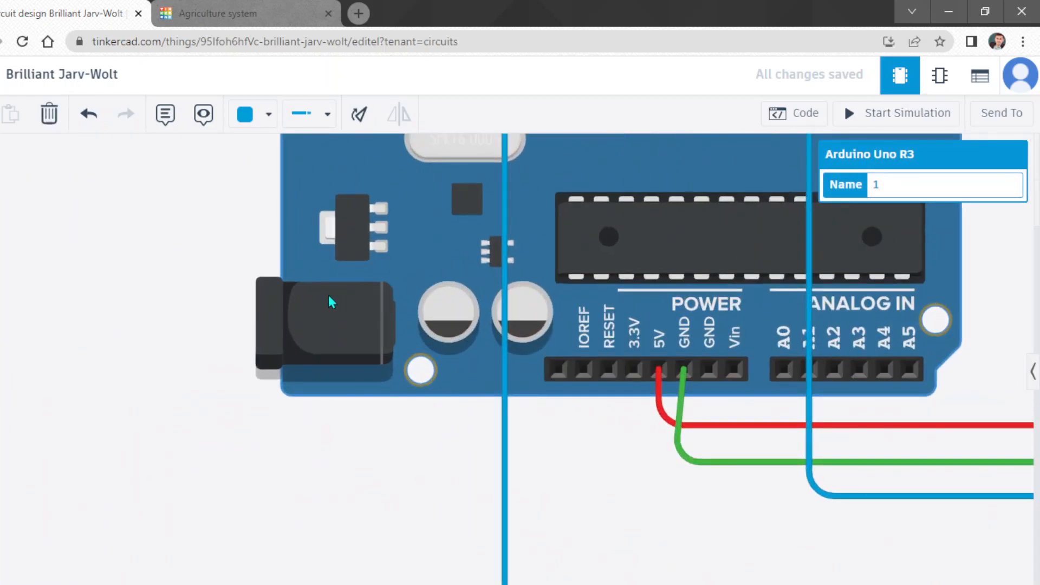
{"action": "scroll", "coordinate": [329, 298], "scroll_direction": "down", "scroll_amount": 5}
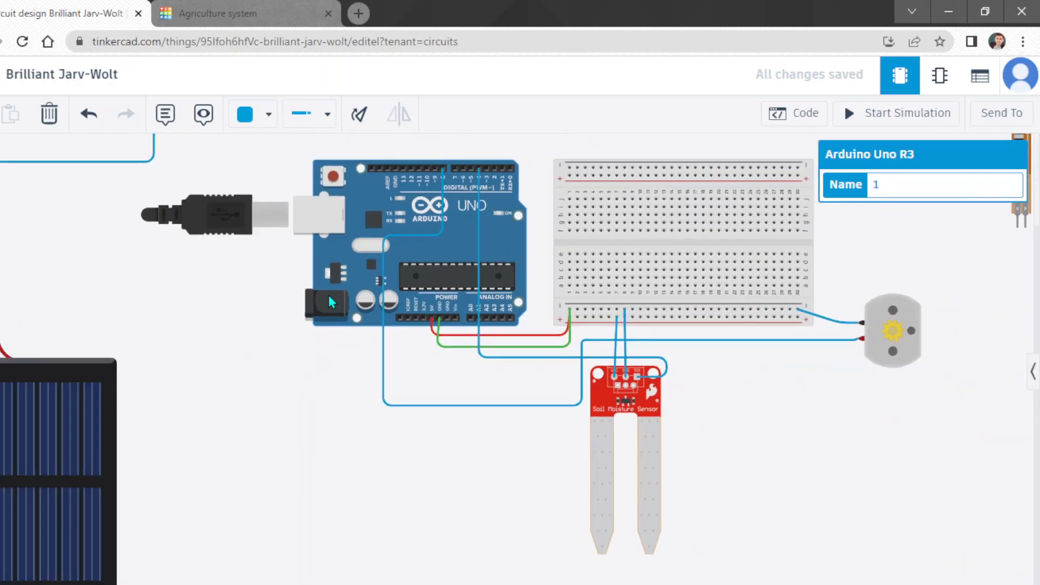
Wire the battery pack's negative terminal to the Arduino's second GND pin in the power header, routed around the board with squared corners.
{"action": "scroll", "coordinate": [258, 224], "scroll_direction": "down", "scroll_amount": 3}
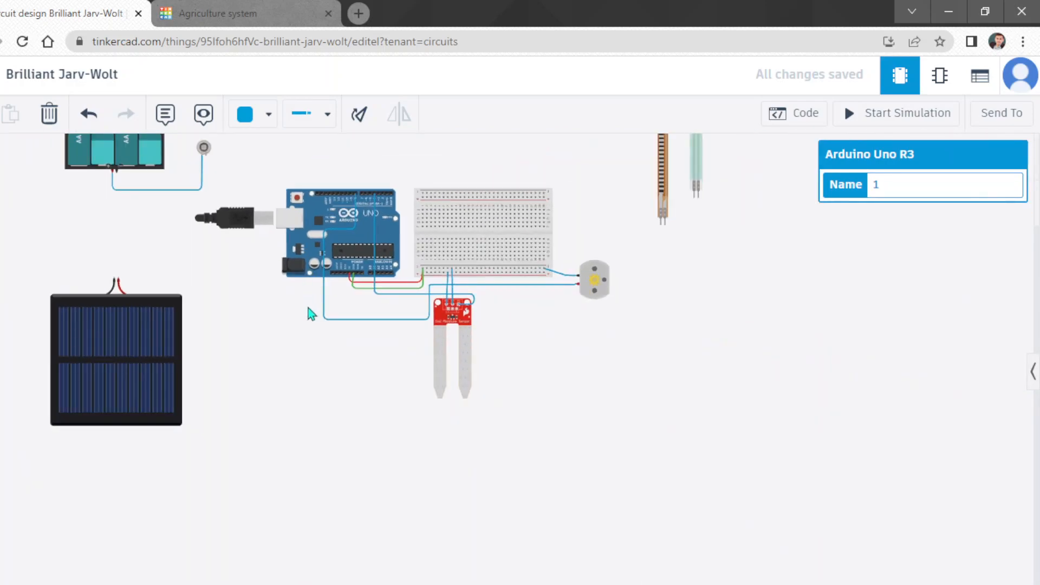
{"action": "scroll", "coordinate": [309, 312], "scroll_direction": "down", "scroll_amount": 4}
{"action": "scroll", "coordinate": [242, 201], "scroll_direction": "up", "scroll_amount": 4}
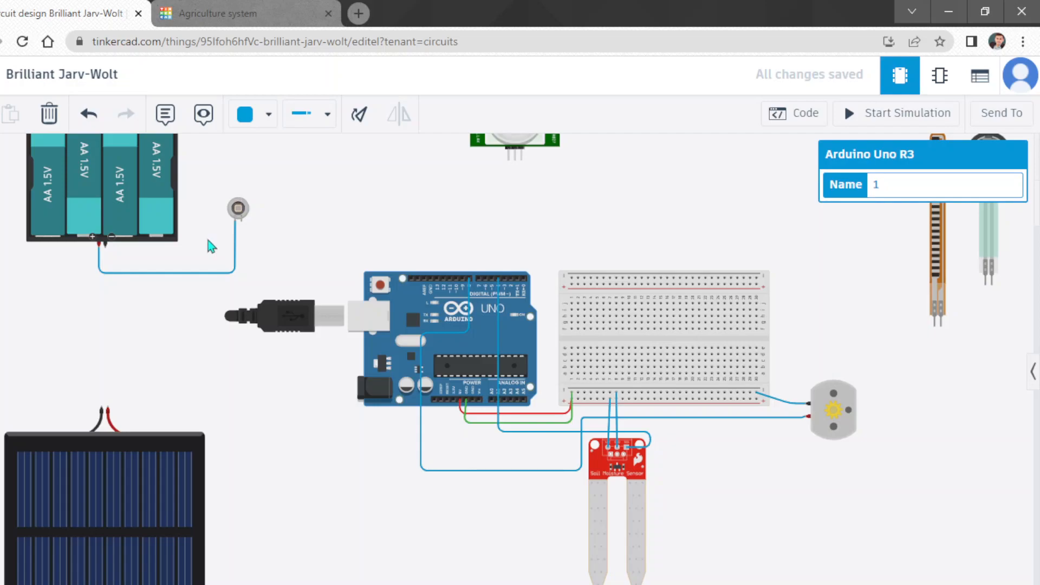
{"action": "left_click", "coordinate": [106, 241]}
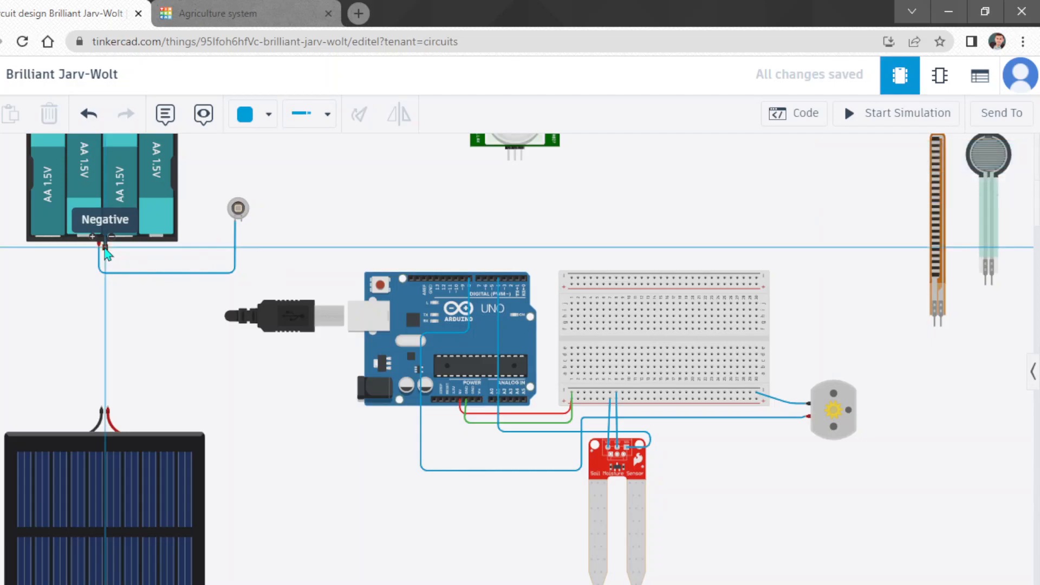
{"action": "left_click", "coordinate": [105, 286]}
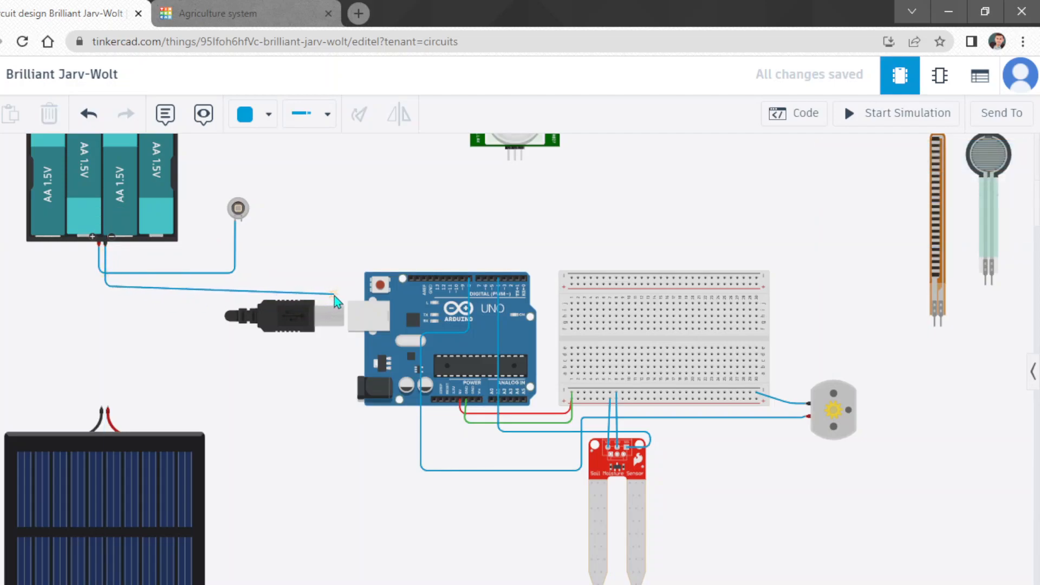
{"action": "left_click", "coordinate": [334, 286]}
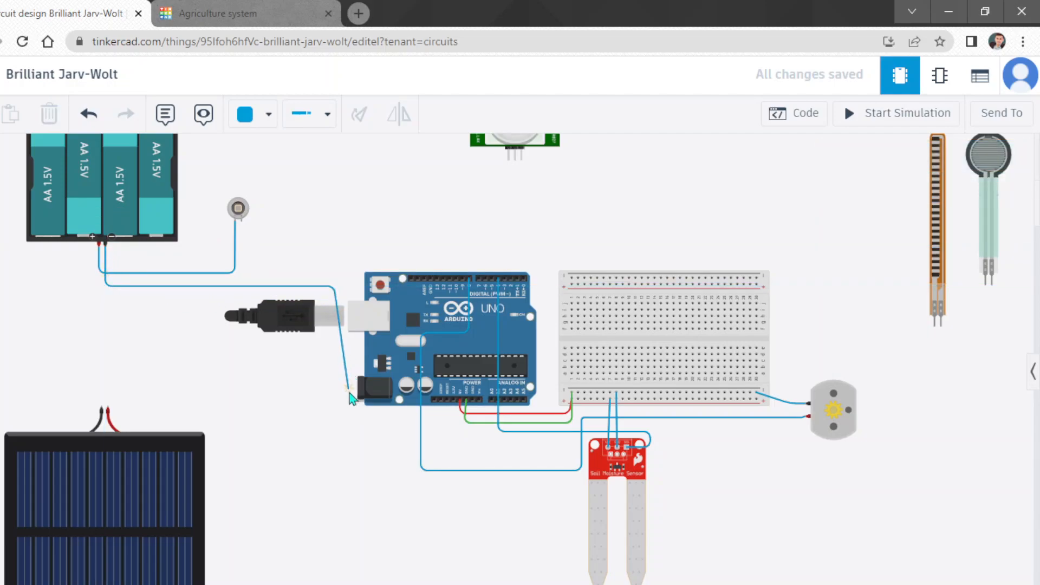
{"action": "left_click", "coordinate": [334, 421]}
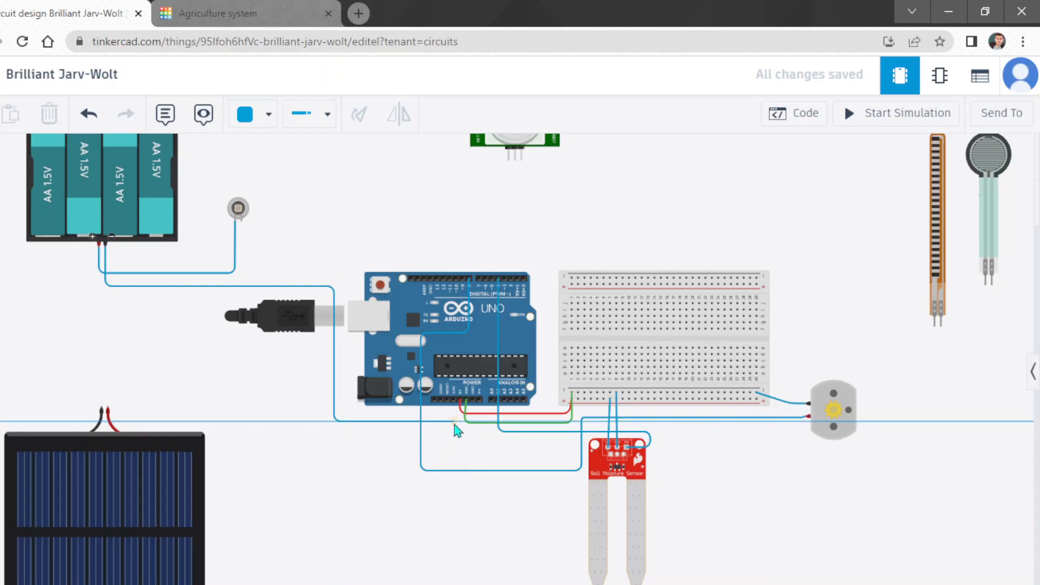
{"action": "scroll", "coordinate": [454, 425], "scroll_direction": "up", "scroll_amount": 7}
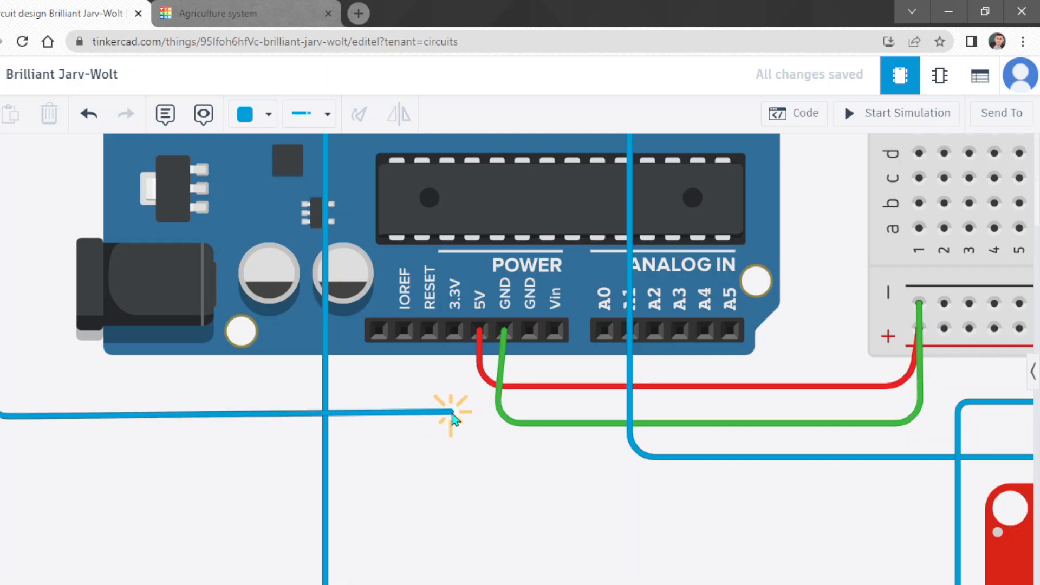
{"action": "scroll", "coordinate": [451, 414], "scroll_direction": "down", "scroll_amount": 4}
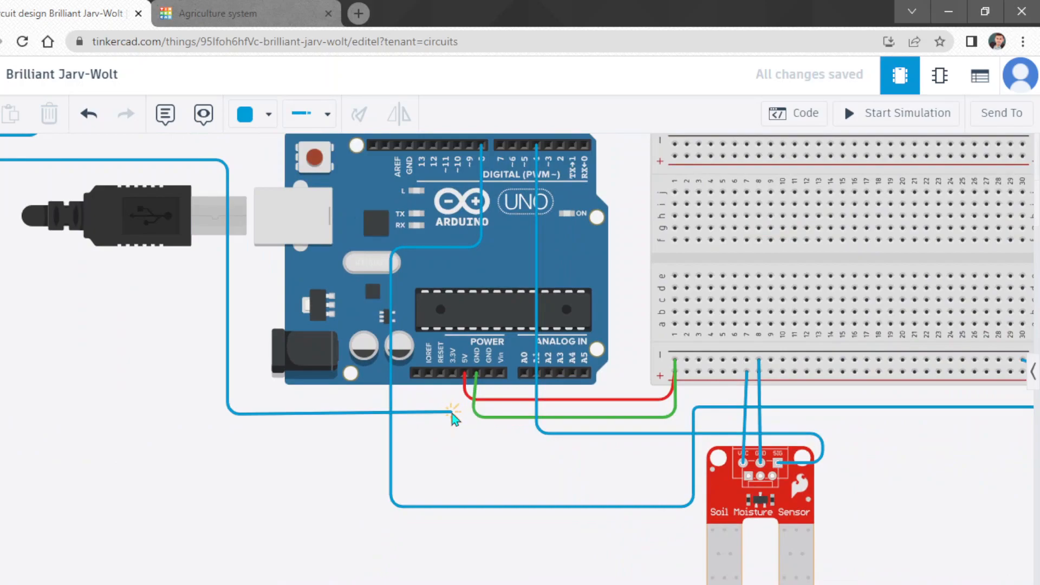
{"action": "scroll", "coordinate": [452, 414], "scroll_direction": "down", "scroll_amount": 2}
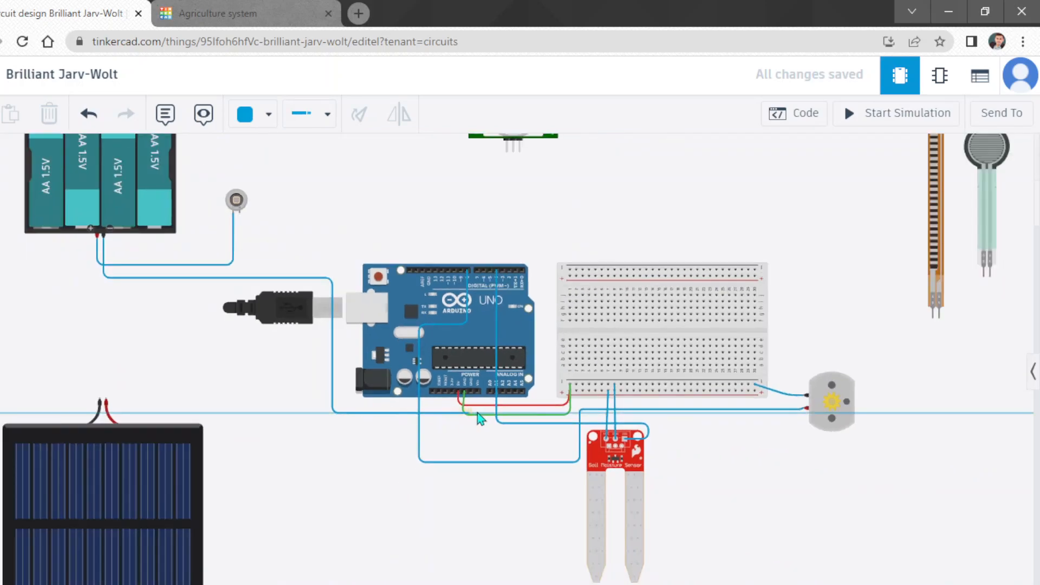
{"action": "left_click", "coordinate": [471, 420]}
{"action": "left_click", "coordinate": [470, 392]}
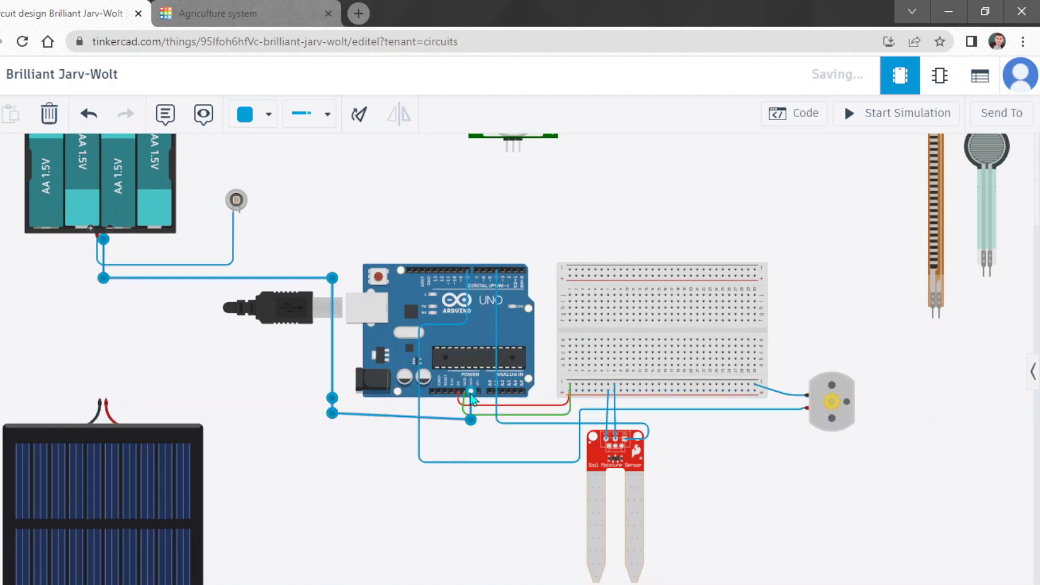
{"action": "left_click_drag", "start_coordinate": [332, 413], "coordinate": [332, 420]}
{"action": "left_click", "coordinate": [287, 385]}
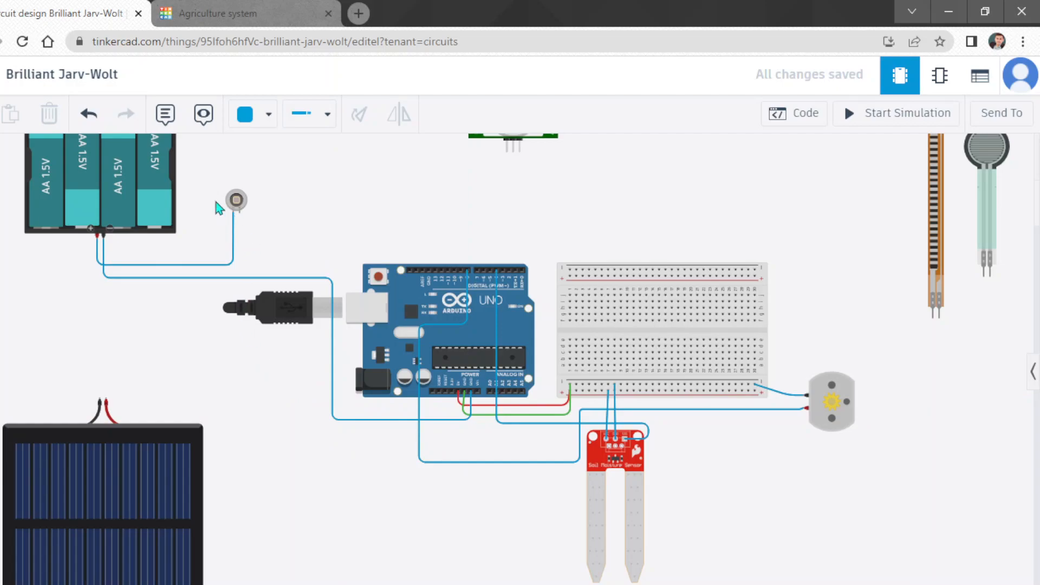
{"action": "left_click", "coordinate": [239, 213]}
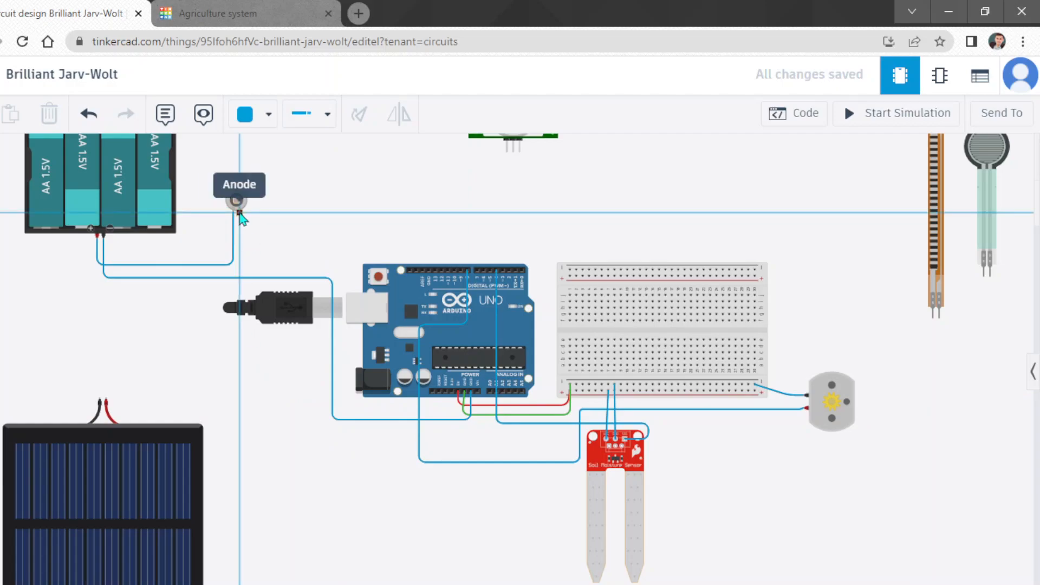
{"action": "left_click", "coordinate": [242, 261]}
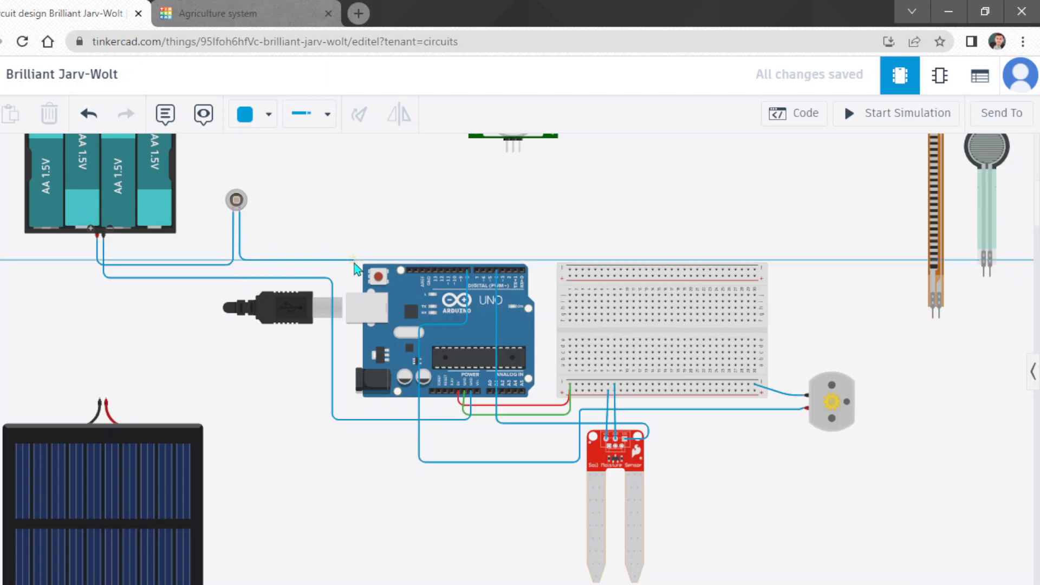
{"action": "scroll", "coordinate": [354, 263], "scroll_direction": "up", "scroll_amount": 5}
{"action": "scroll", "coordinate": [354, 264], "scroll_direction": "down", "scroll_amount": 5}
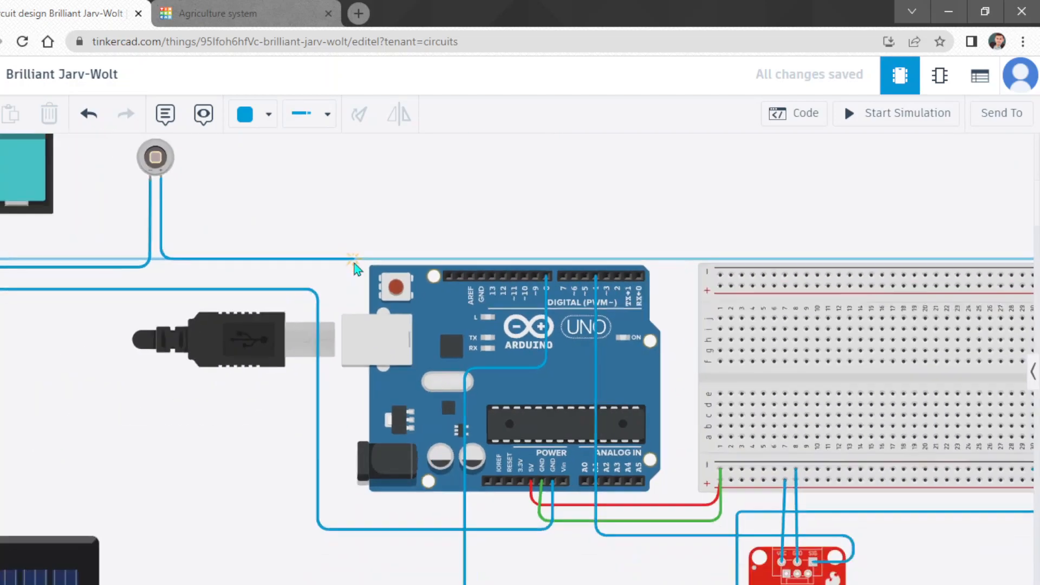
{"action": "left_click", "coordinate": [347, 264]}
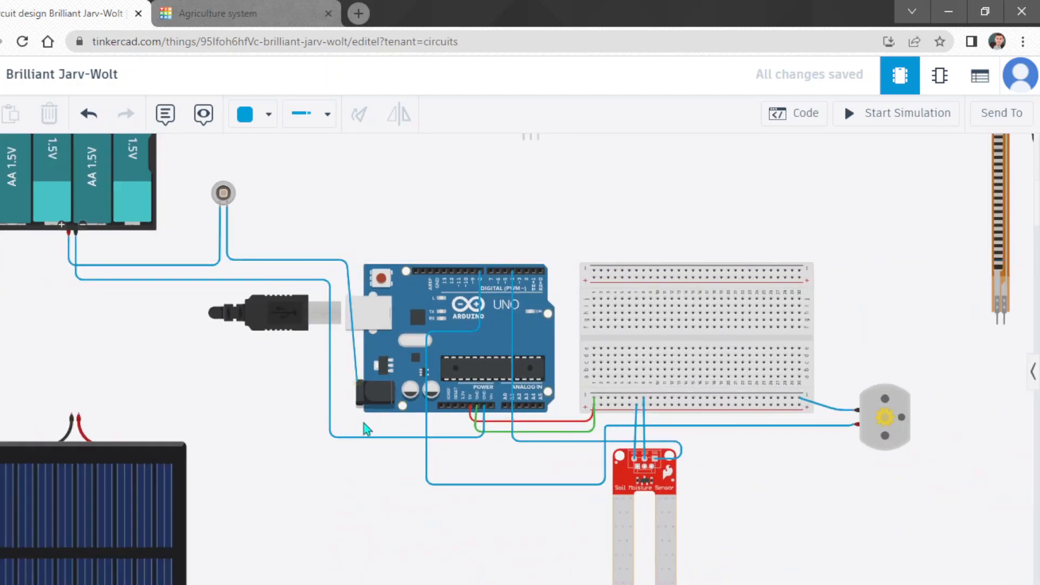
{"action": "left_click", "coordinate": [350, 467]}
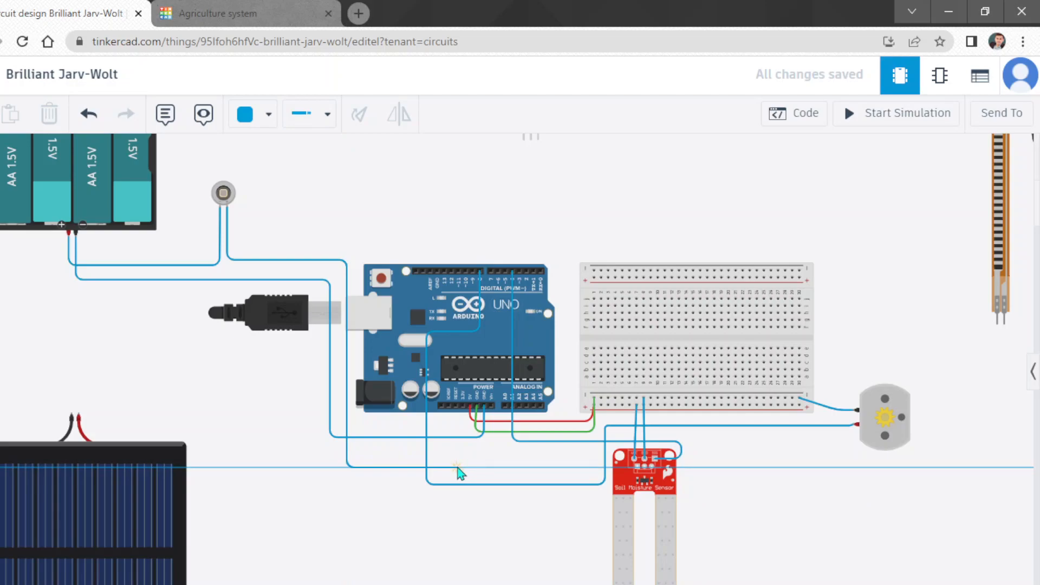
{"action": "key", "text": "Escape"}
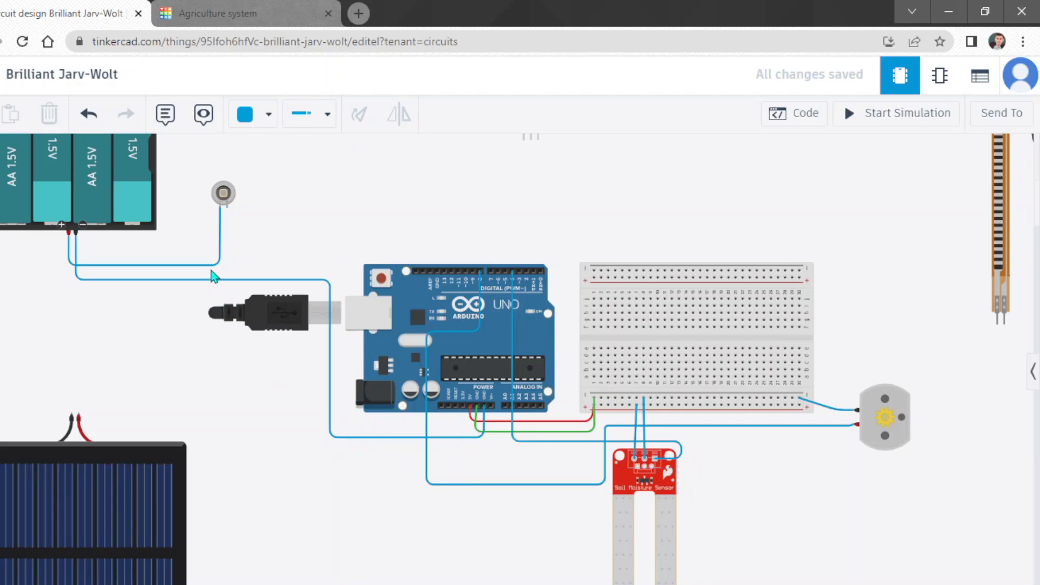
Delete the wire between the battery pack's positive terminal and the photodiode, and move the photodiode just above the solar panel.
{"action": "left_click", "coordinate": [212, 268]}
{"action": "key", "text": "Delete"}
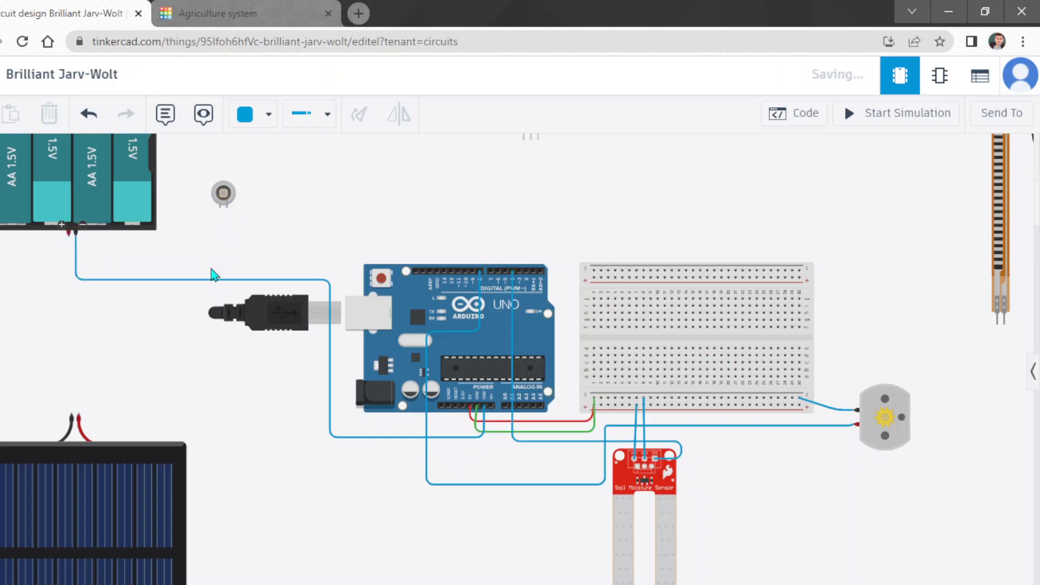
{"action": "left_click", "coordinate": [223, 196]}
{"action": "left_click_drag", "start_coordinate": [219, 199], "coordinate": [132, 370]}
Wire the photodiode's cathode to the solar panel's positive lead with a right-angle bend.
{"action": "left_click", "coordinate": [134, 378]}
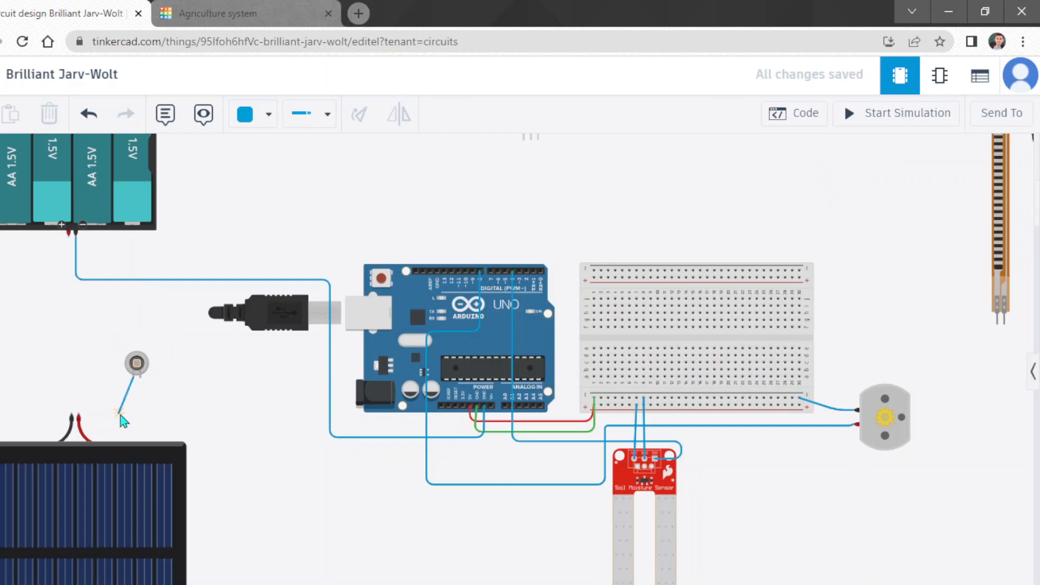
{"action": "left_click", "coordinate": [132, 415]}
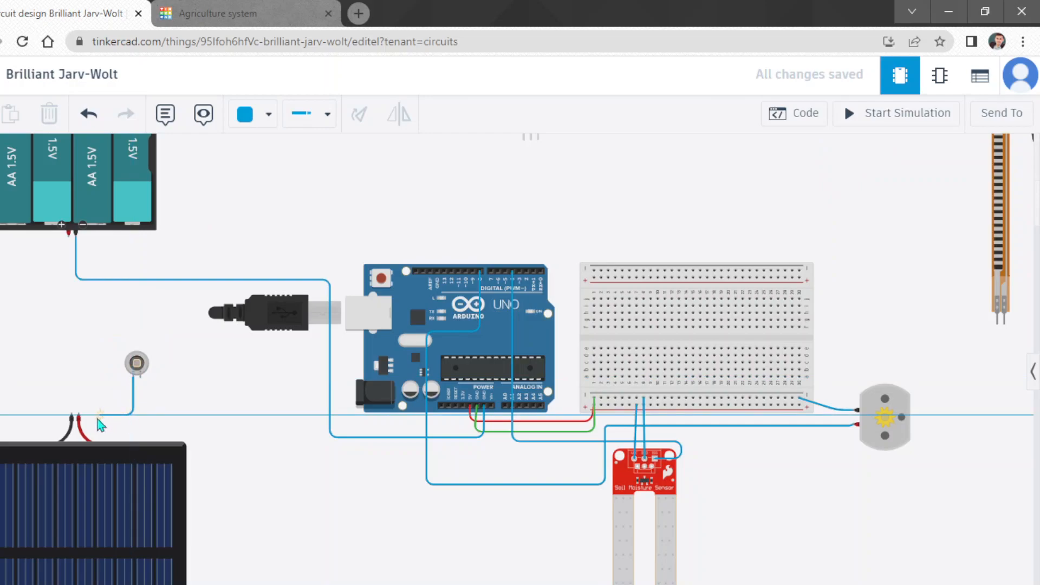
{"action": "left_click", "coordinate": [78, 415]}
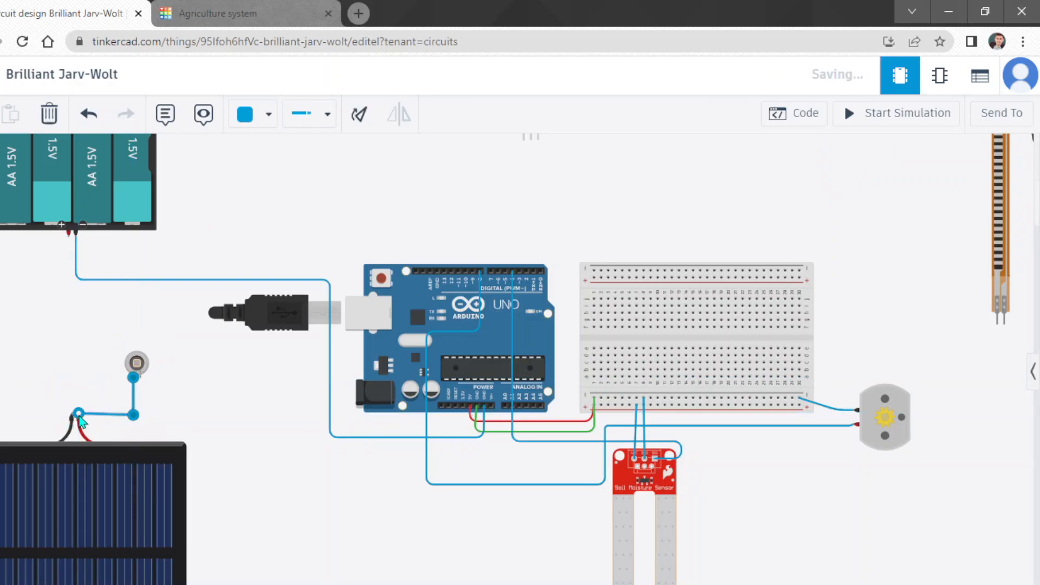
{"action": "left_click_drag", "start_coordinate": [133, 415], "coordinate": [134, 408]}
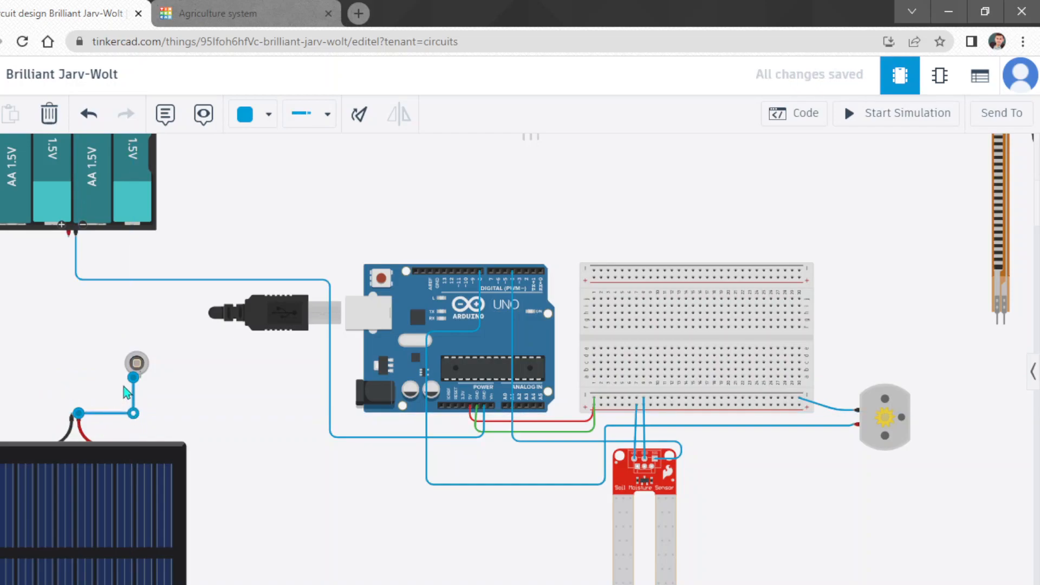
Delete the photodiode with its solar panel wire, and the wire from the battery pack to the Arduino's GND.
{"action": "left_click", "coordinate": [126, 391]}
{"action": "left_click_drag", "start_coordinate": [106, 340], "coordinate": [216, 350]}
{"action": "left_click", "coordinate": [250, 379]}
{"action": "key", "text": "Delete"}
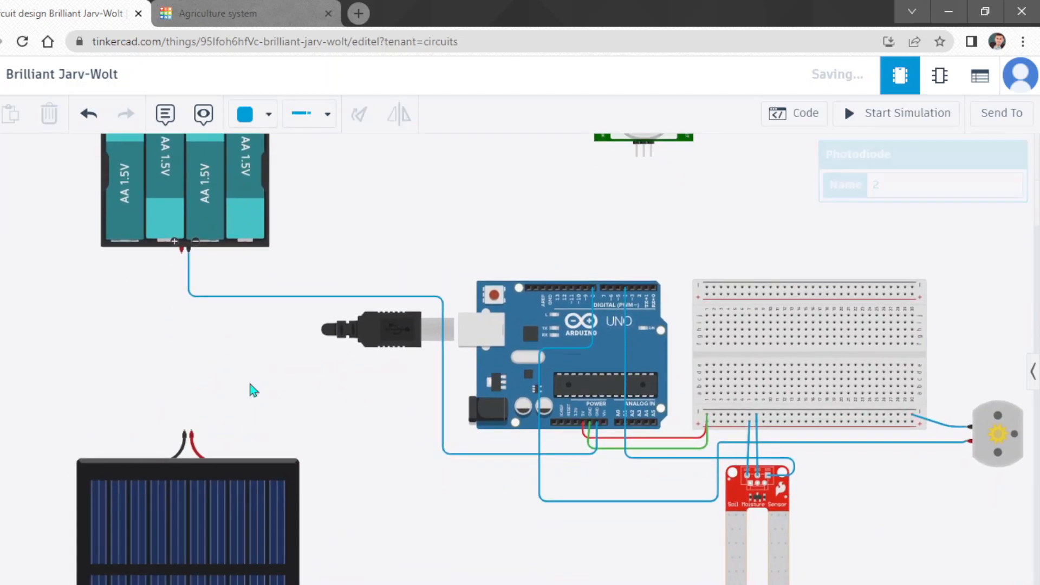
{"action": "left_click", "coordinate": [359, 296]}
{"action": "key", "text": "Delete"}
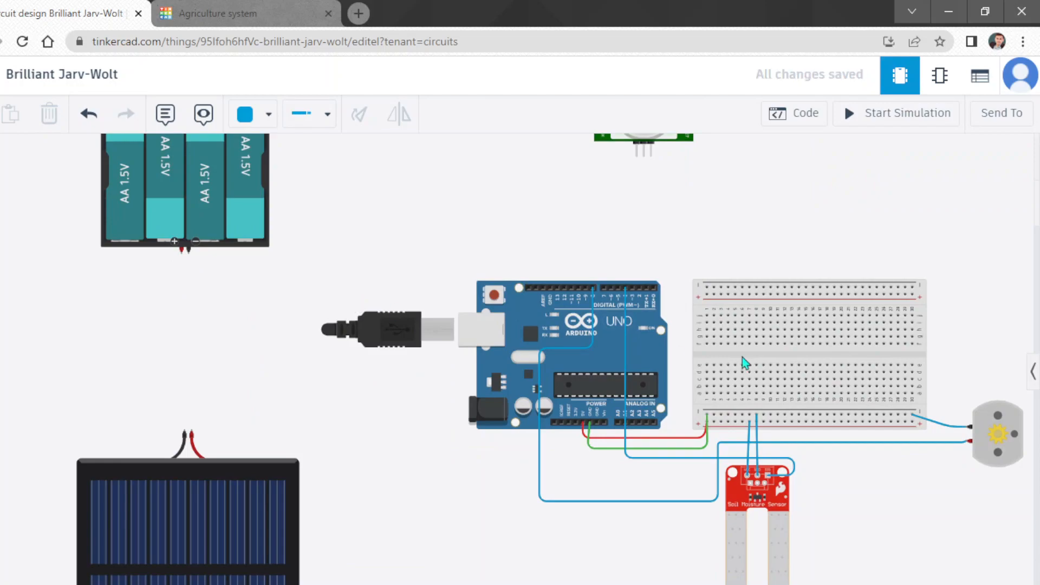
Browse the connector and logic parts in the full component library.
{"action": "left_click", "coordinate": [1034, 369]}
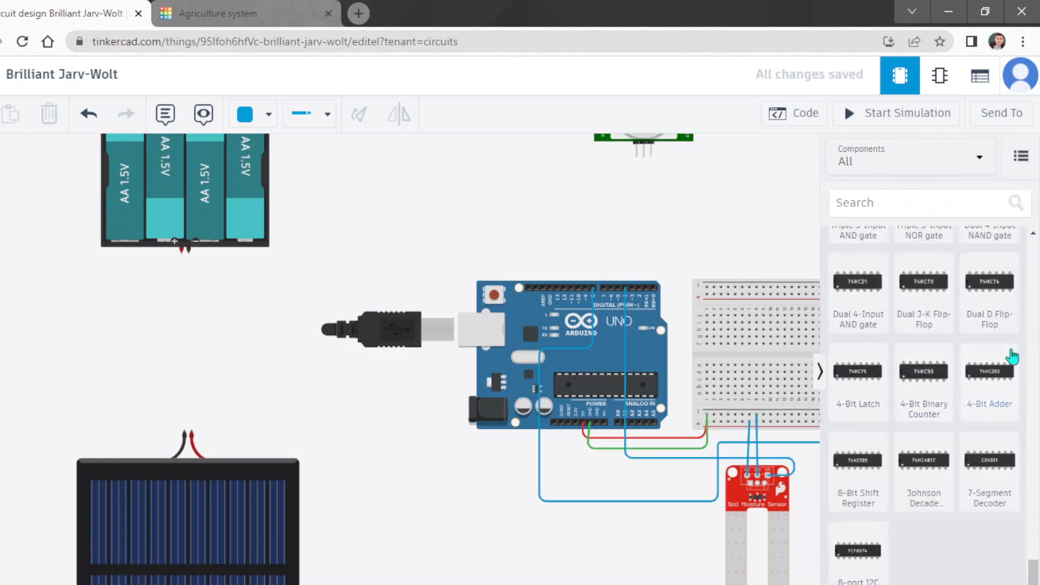
{"action": "left_click_drag", "start_coordinate": [1032, 570], "coordinate": [1032, 538]}
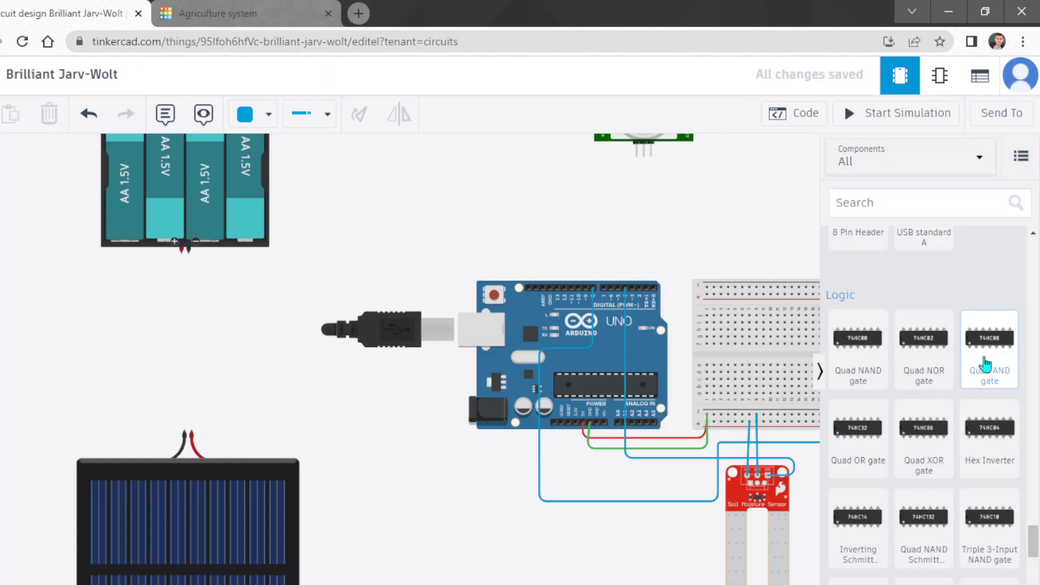
{"action": "left_click_drag", "start_coordinate": [1034, 546], "coordinate": [1035, 559]}
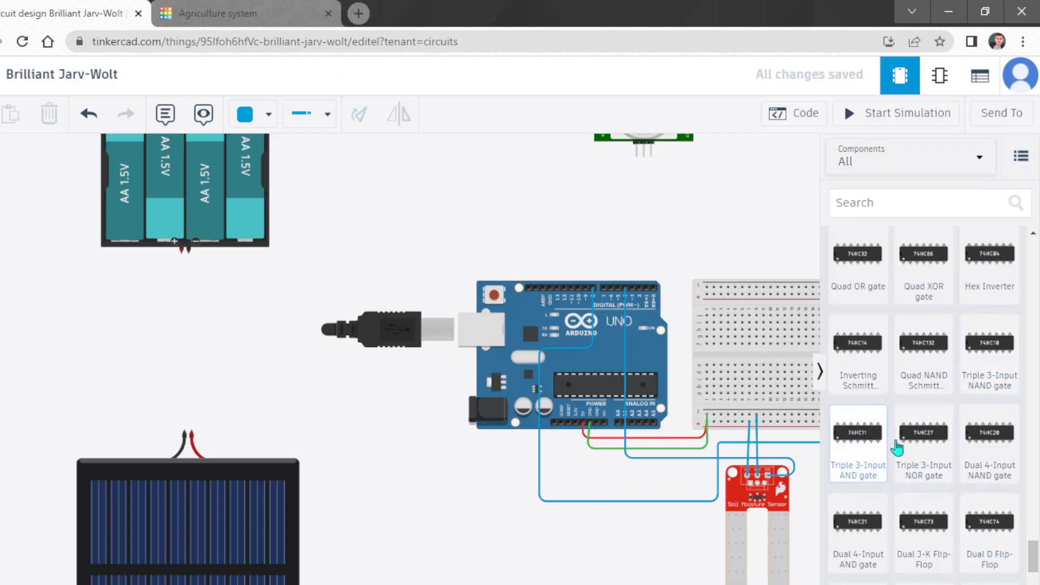
{"action": "mouse_move", "coordinate": [1031, 557]}
{"action": "left_mouse_down"}
{"action": "mouse_move", "coordinate": [1032, 584]}
{"action": "mouse_move", "coordinate": [1035, 532]}
{"action": "mouse_move", "coordinate": [1035, 540]}
{"action": "left_mouse_up"}
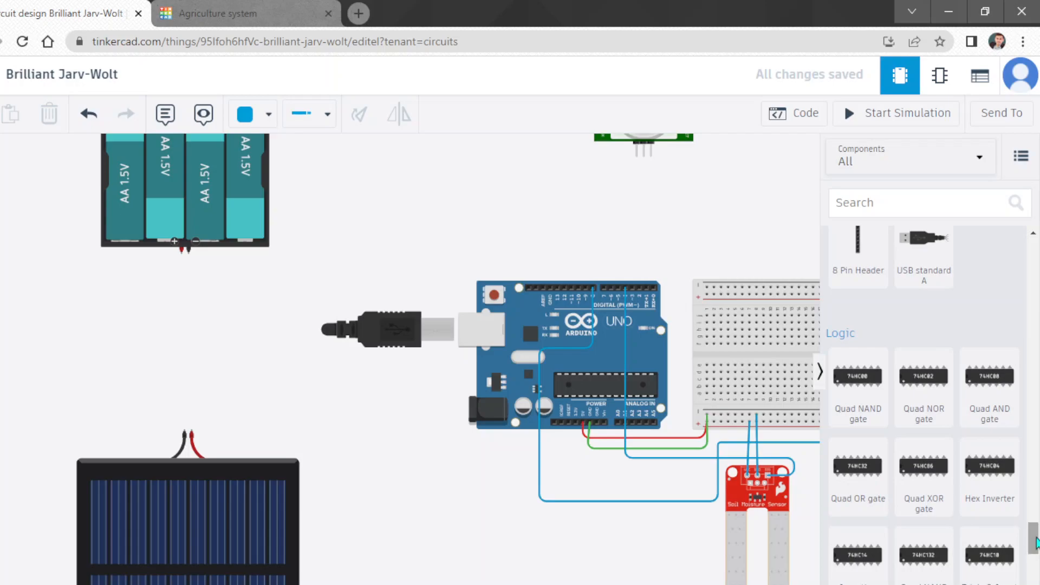
{"action": "left_click", "coordinate": [192, 432]}
{"action": "left_click", "coordinate": [193, 414]}
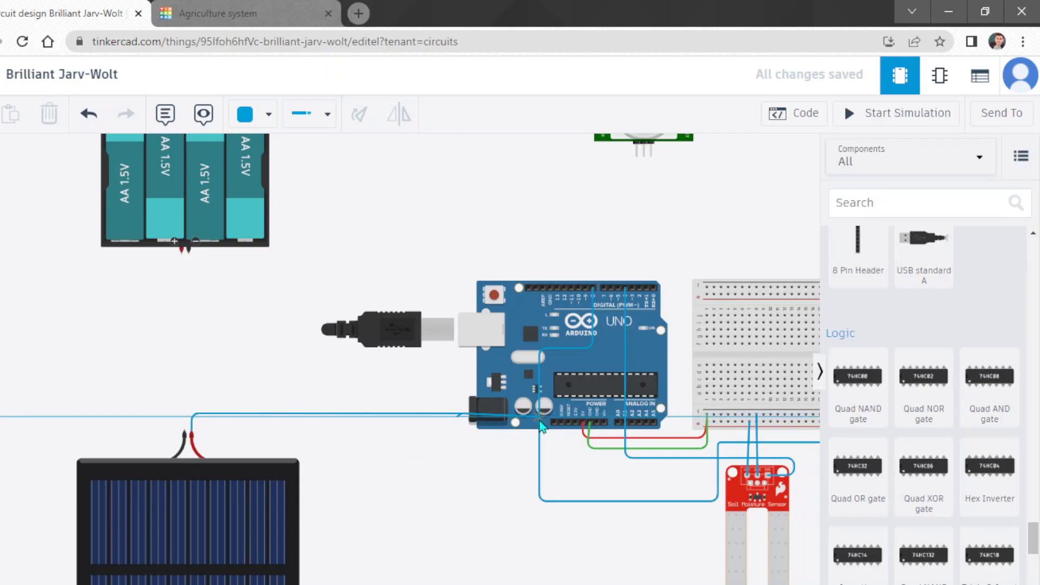
{"action": "key", "text": "Escape"}
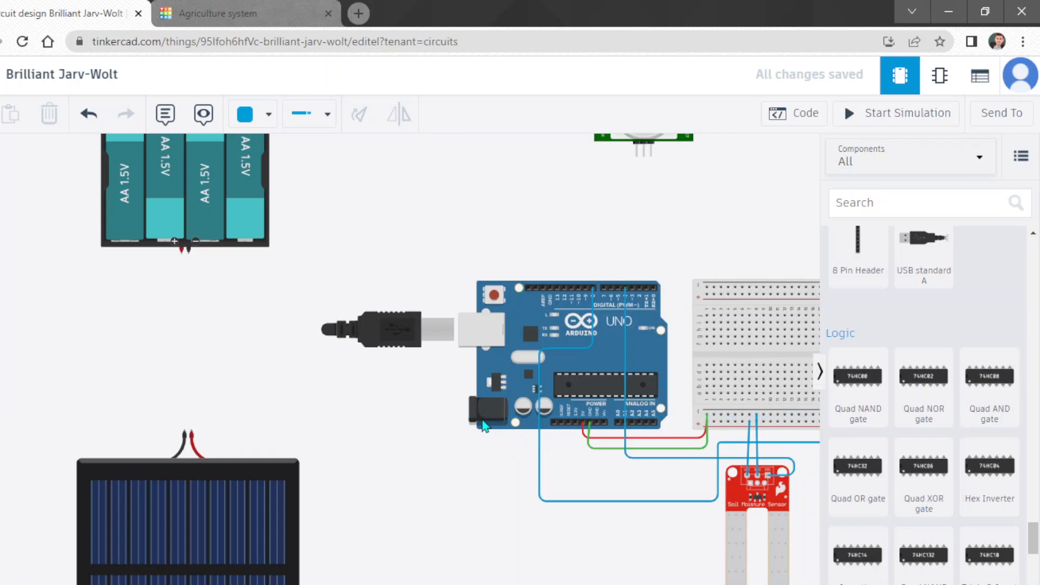
{"action": "left_click", "coordinate": [192, 431]}
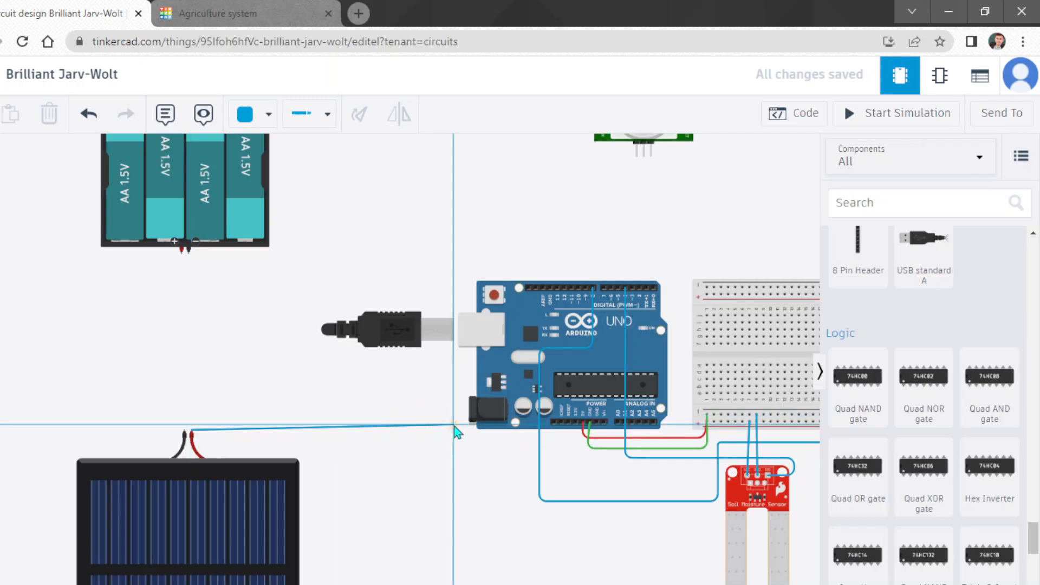
{"action": "key", "text": "Escape"}
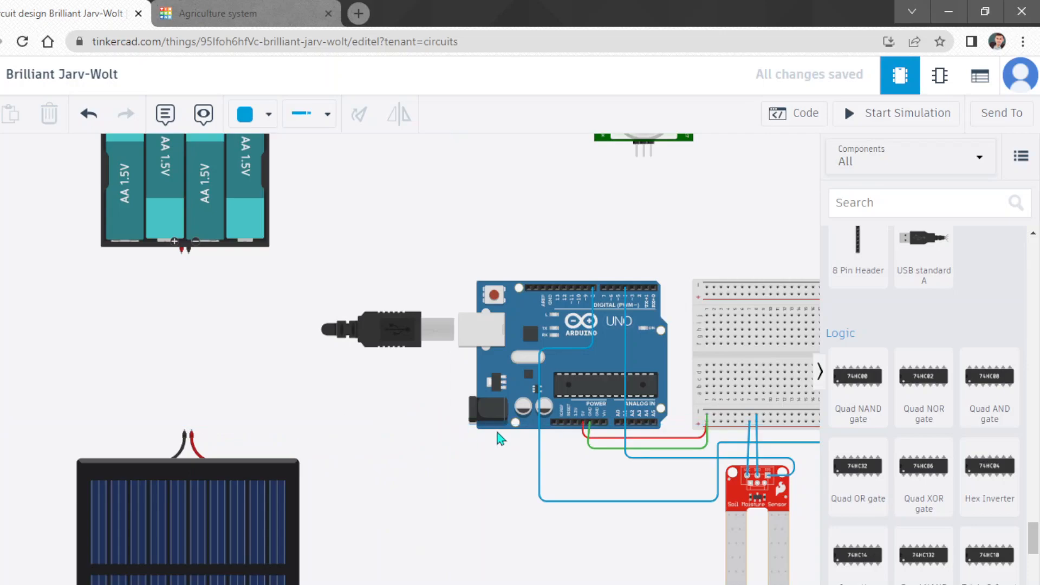
Wire the solar panel's negative lead to the Arduino's power-side GND pin, routing it with right-angle bends between the panel and the board.
{"action": "scroll", "coordinate": [500, 437], "scroll_direction": "up", "scroll_amount": 1}
{"action": "scroll", "coordinate": [497, 433], "scroll_direction": "up", "scroll_amount": 1}
{"action": "scroll", "coordinate": [497, 433], "scroll_direction": "down", "scroll_amount": 2}
{"action": "left_click", "coordinate": [185, 431]}
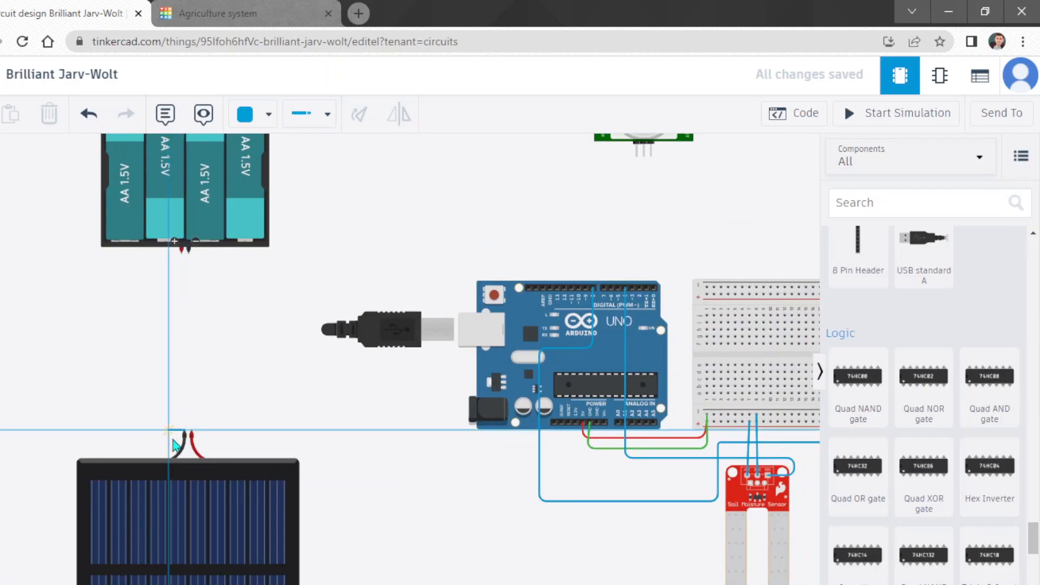
{"action": "left_click", "coordinate": [455, 447]}
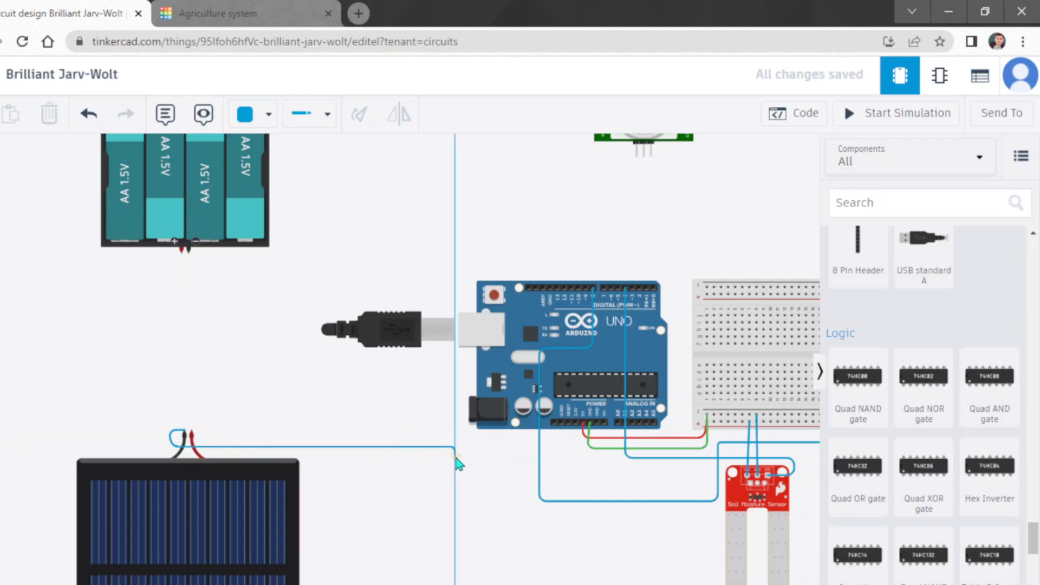
{"action": "left_click", "coordinate": [457, 465]}
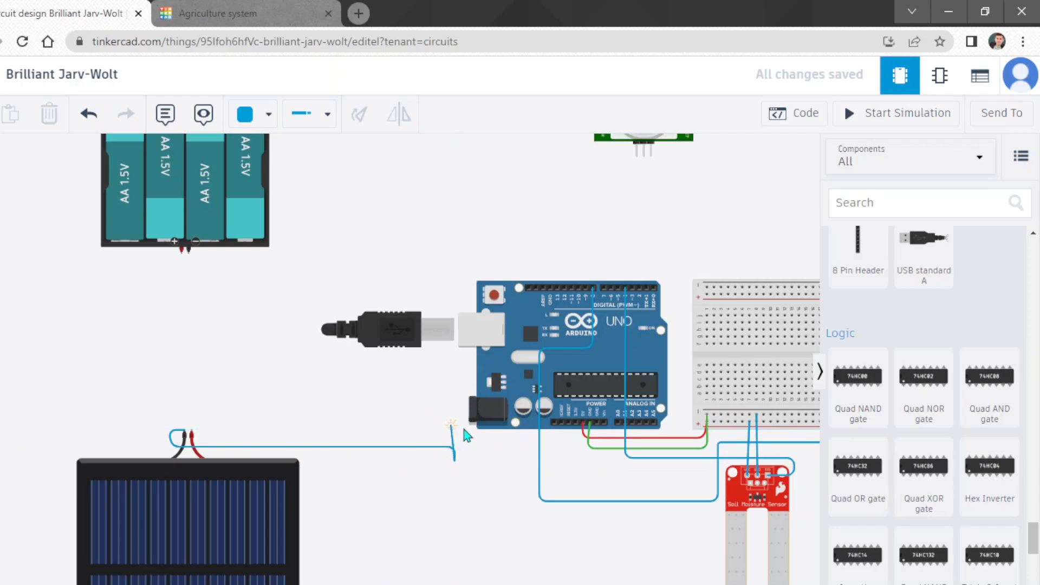
{"action": "left_click", "coordinate": [593, 467]}
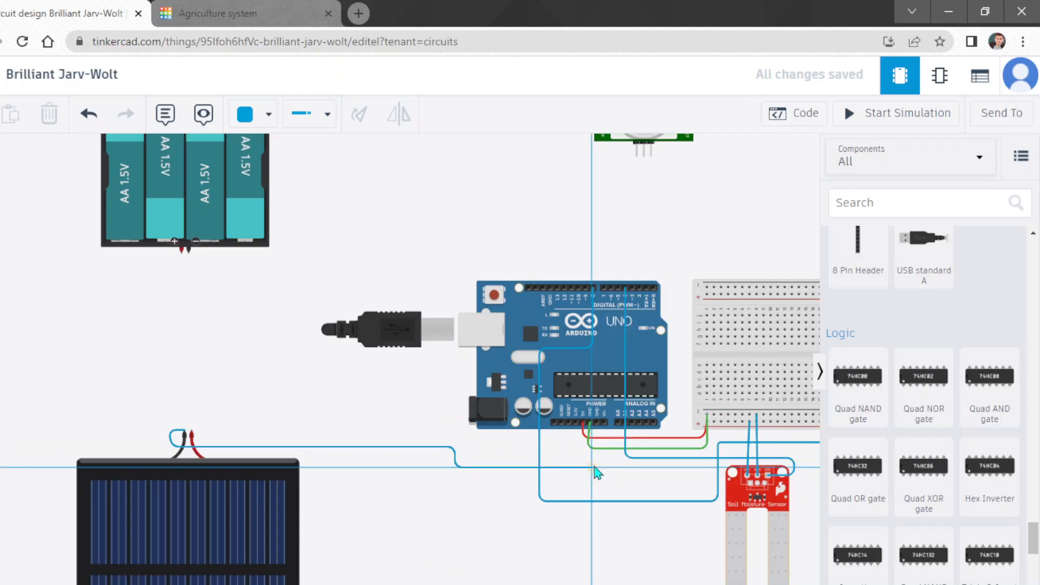
{"action": "left_click", "coordinate": [596, 422]}
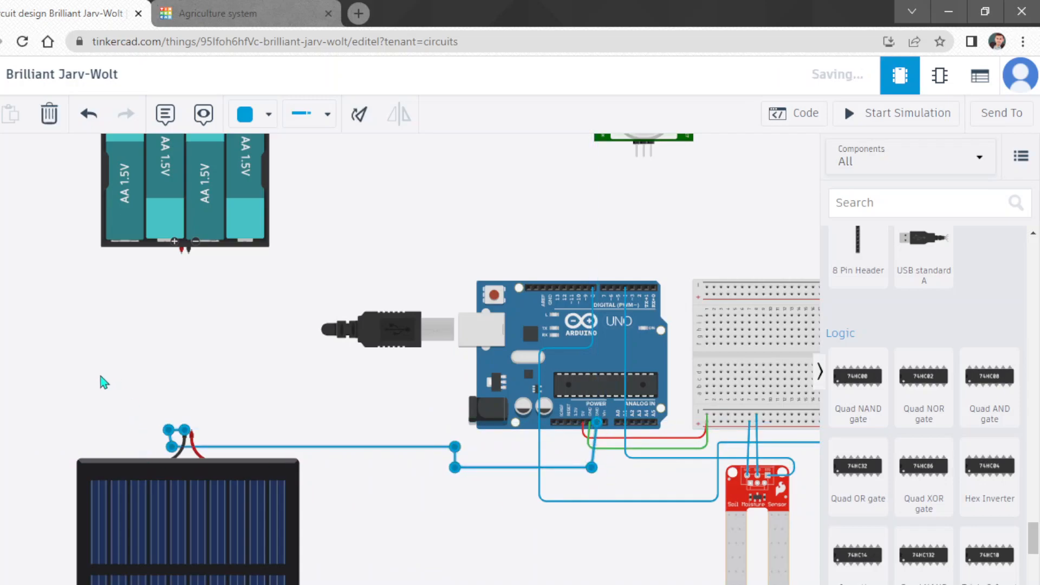
{"action": "left_click", "coordinate": [100, 379]}
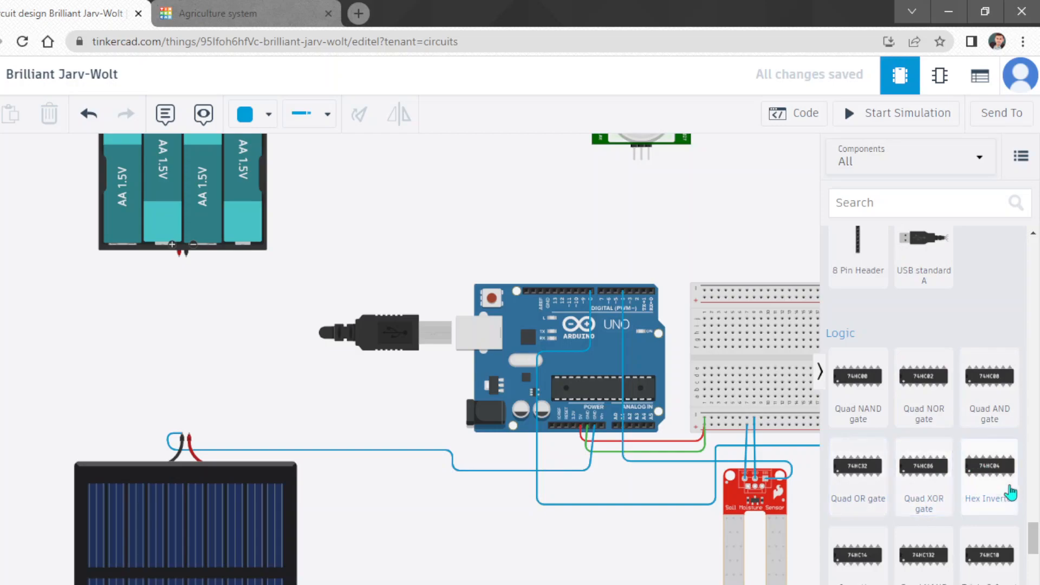
Find the LM393 dual comparator in the component library and place it between the battery pack and the solar panel.
{"action": "left_click_drag", "start_coordinate": [1035, 536], "coordinate": [1035, 567]}
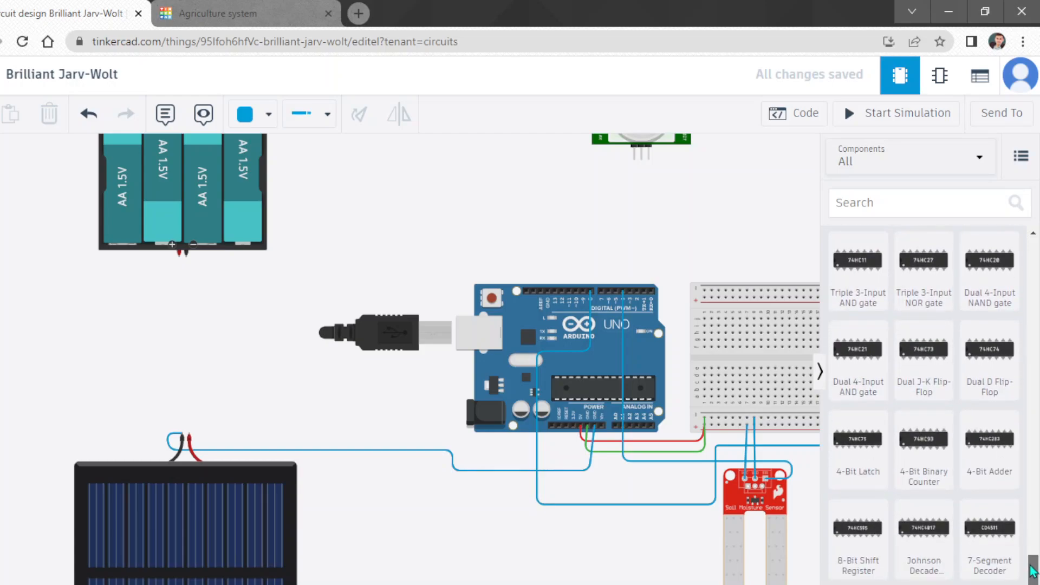
{"action": "left_click_drag", "start_coordinate": [1034, 572], "coordinate": [1031, 547]}
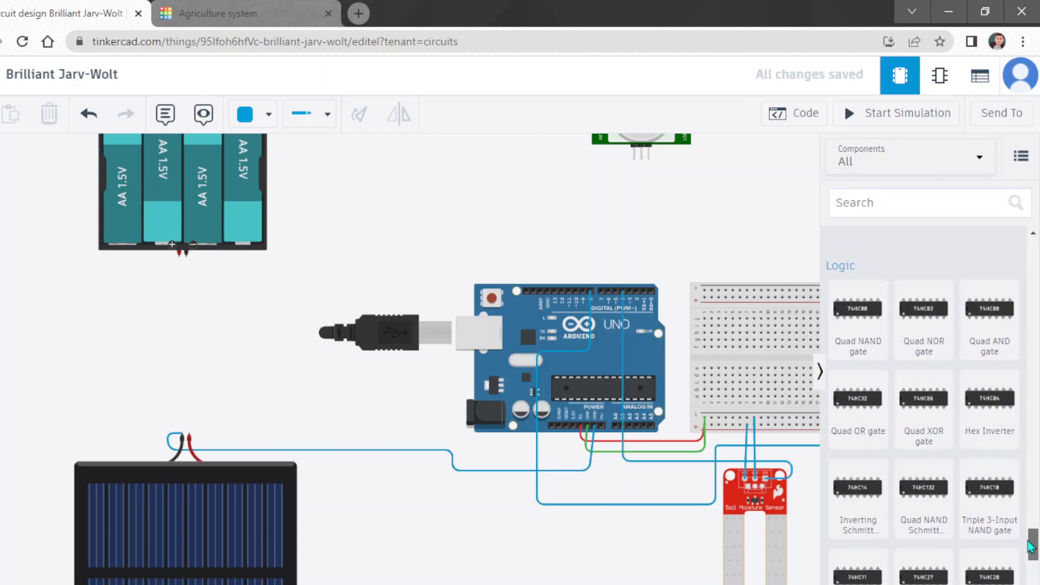
{"action": "left_click_drag", "start_coordinate": [1031, 547], "coordinate": [1031, 540]}
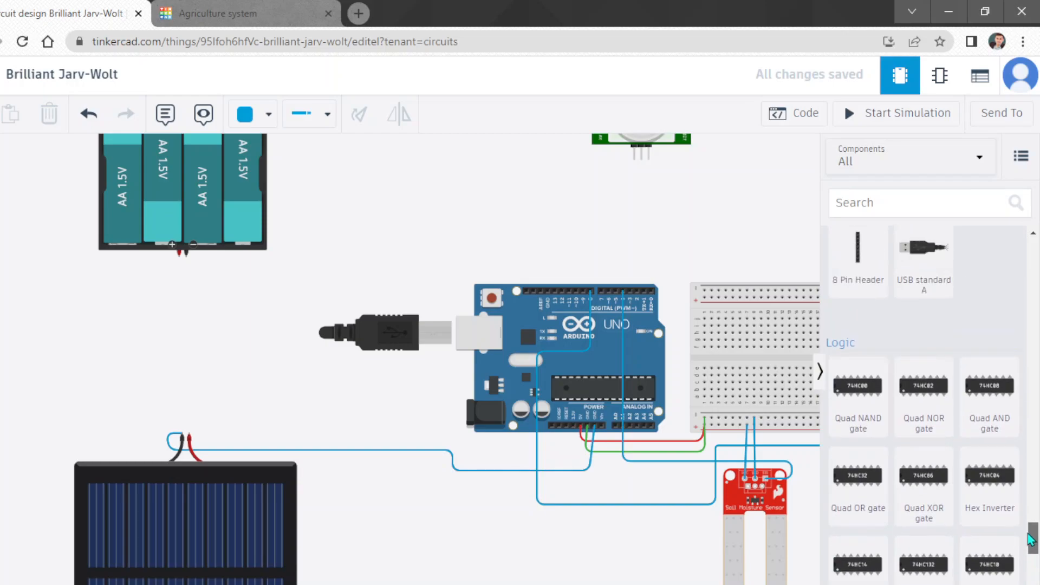
{"action": "left_click_drag", "start_coordinate": [1031, 539], "coordinate": [1035, 468]}
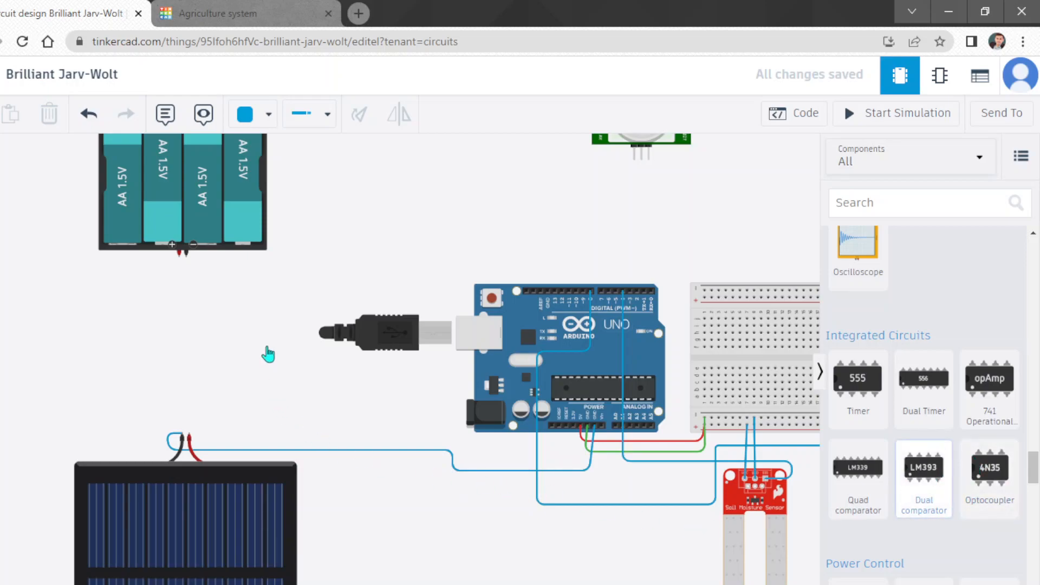
{"action": "left_click", "coordinate": [926, 476]}
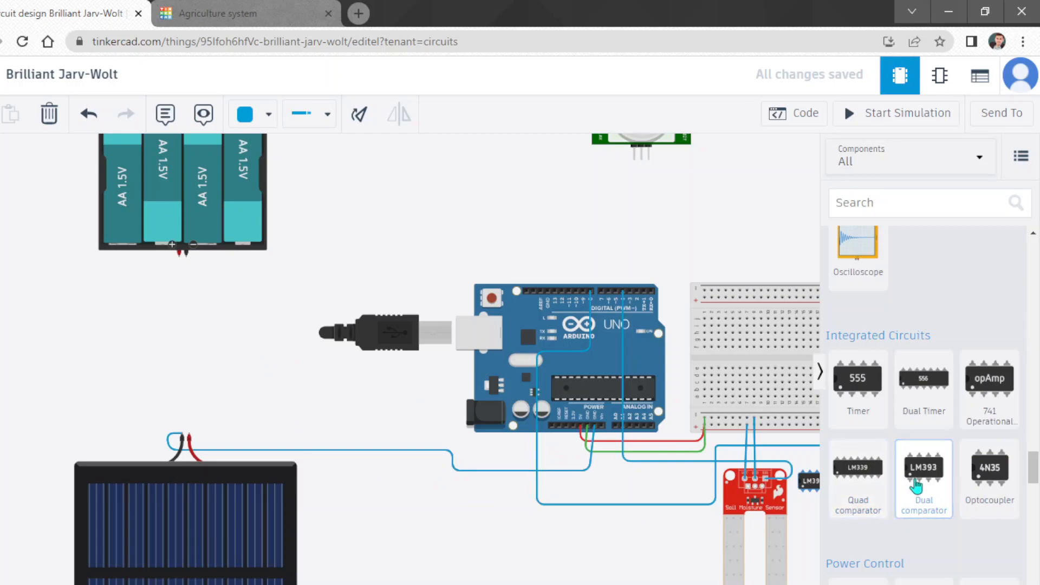
{"action": "left_click_drag", "start_coordinate": [917, 486], "coordinate": [251, 336]}
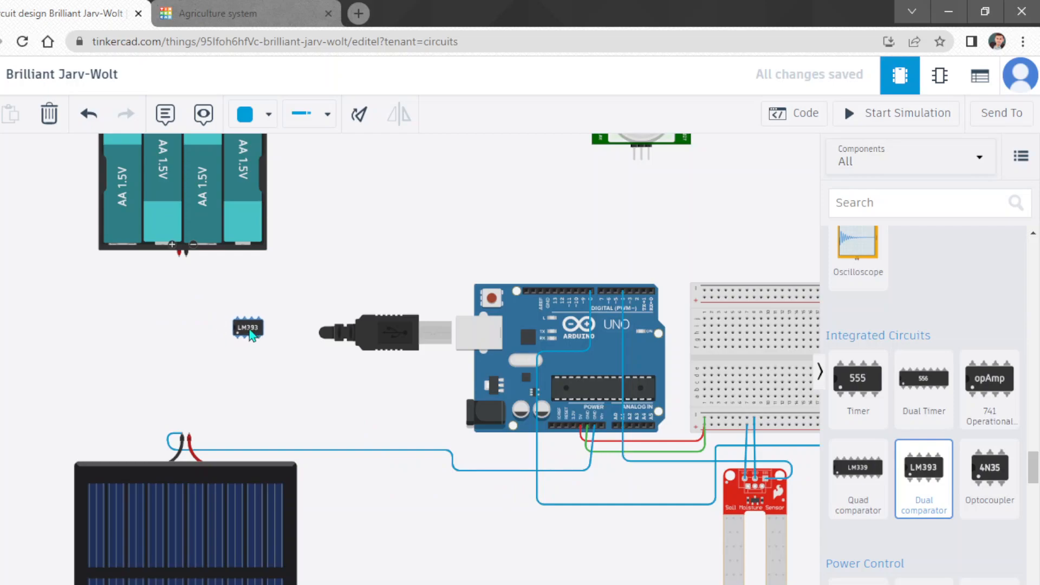
Rotate the LM393 a quarter turn counterclockwise and move it just above the tip of the USB plug.
{"action": "key", "text": "shift+r"}
{"action": "key", "text": "shift+r"}
{"action": "key", "text": "shift+r"}
{"action": "left_click_drag", "start_coordinate": [251, 336], "coordinate": [302, 314]}
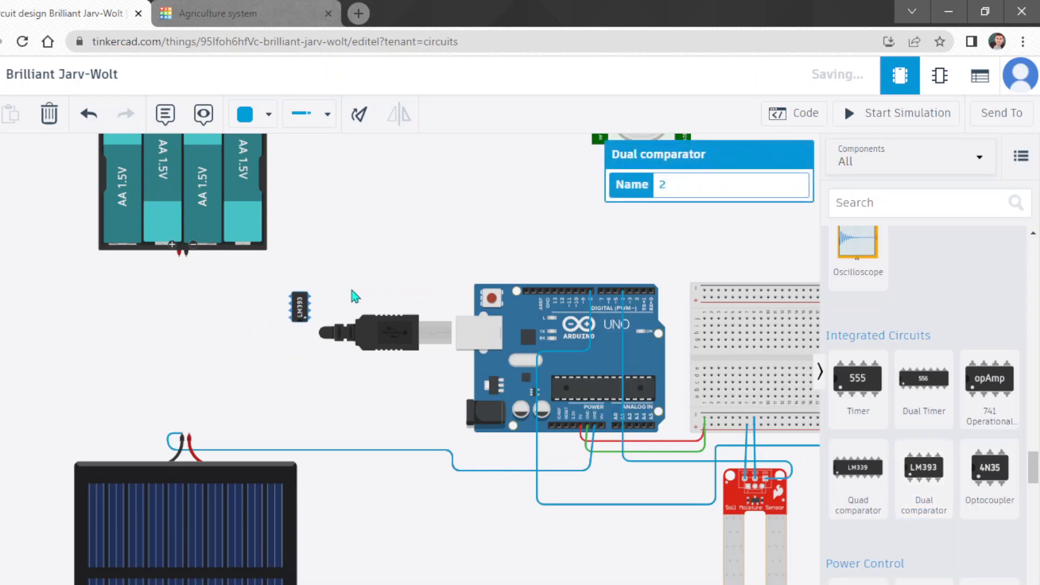
{"action": "scroll", "coordinate": [316, 297], "scroll_direction": "up", "scroll_amount": 2}
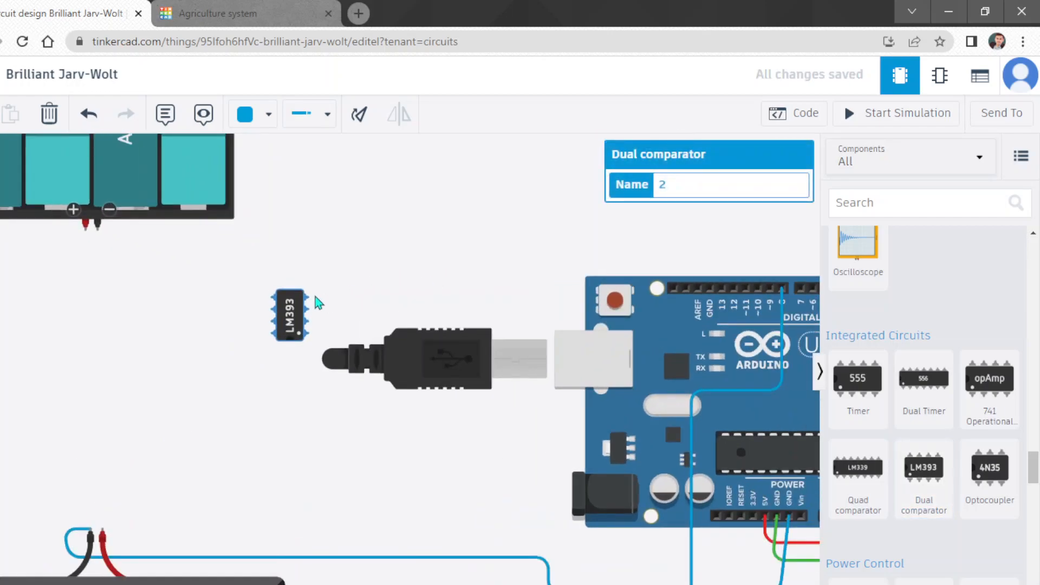
{"action": "scroll", "coordinate": [315, 297], "scroll_direction": "down", "scroll_amount": 2}
Search the web for "lm393" in a new browser tab and open the Texas Instruments product page.
{"action": "left_click", "coordinate": [358, 13]}
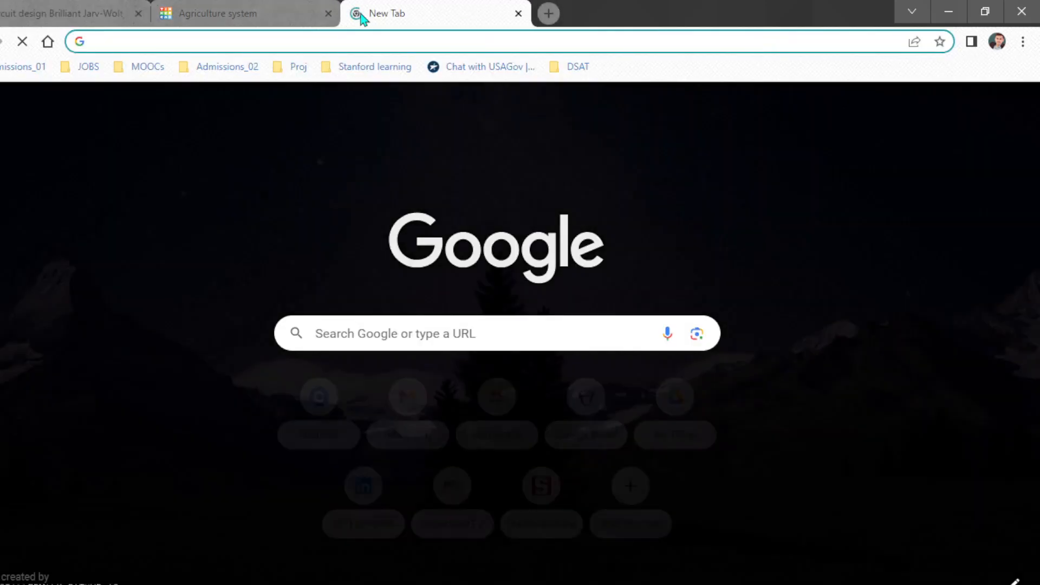
{"action": "type", "text": "lm393"}
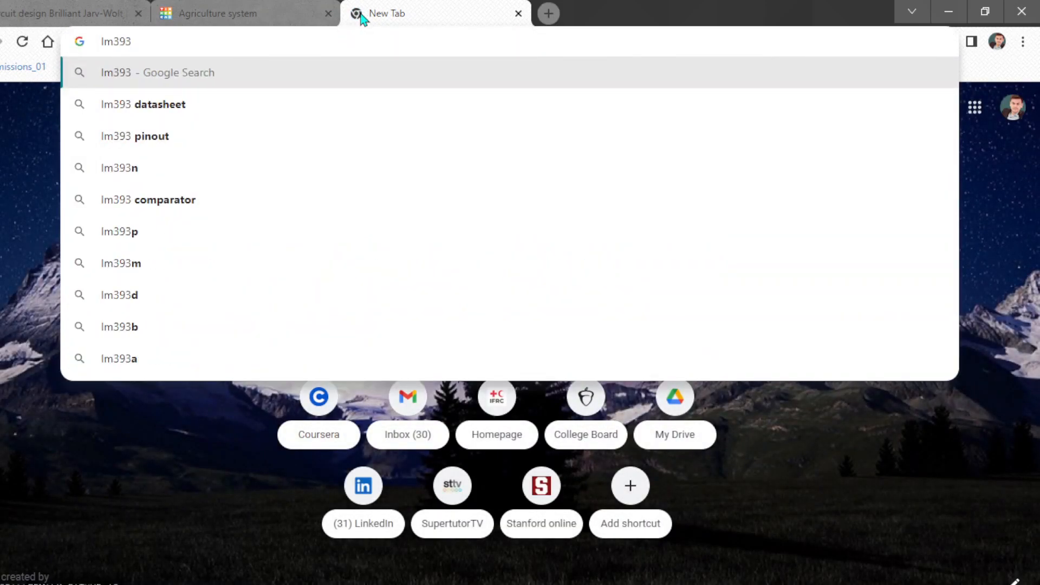
{"action": "key", "text": "Return"}
{"action": "left_click", "coordinate": [155, 262]}
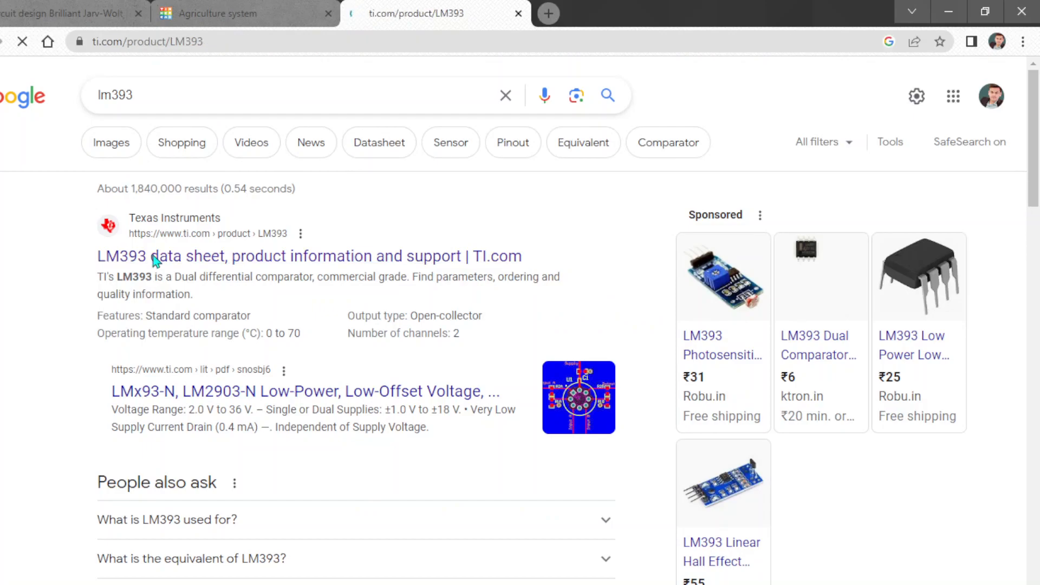
Examine the LM393's parameters, internal schematic, and package and pin details on the product page.
{"action": "scroll", "coordinate": [520, 325], "scroll_direction": "down", "scroll_amount": 6}
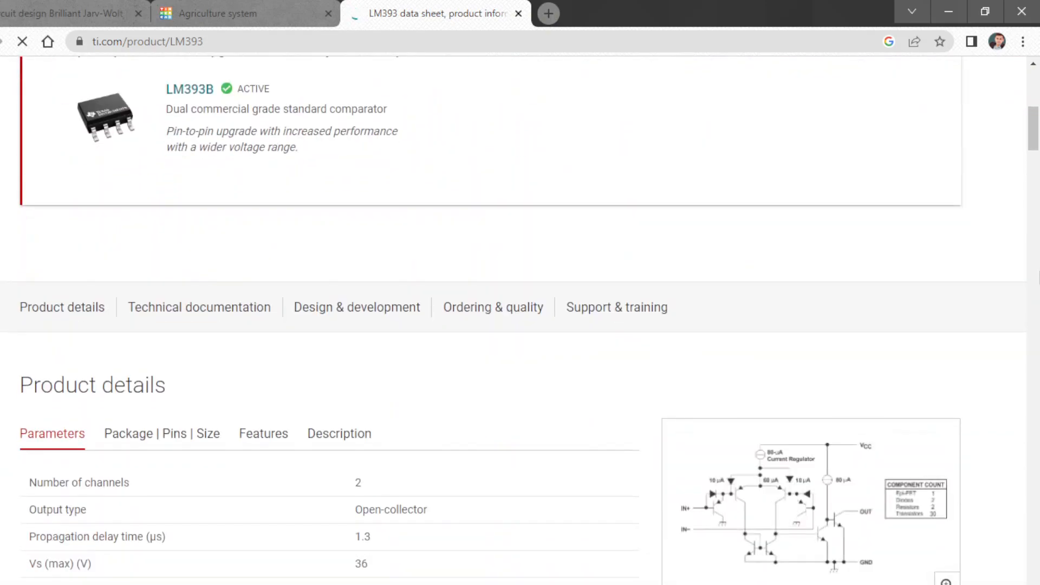
{"action": "scroll", "coordinate": [520, 325], "scroll_direction": "down", "scroll_amount": 10}
{"action": "scroll", "coordinate": [520, 325], "scroll_direction": "up", "scroll_amount": 6}
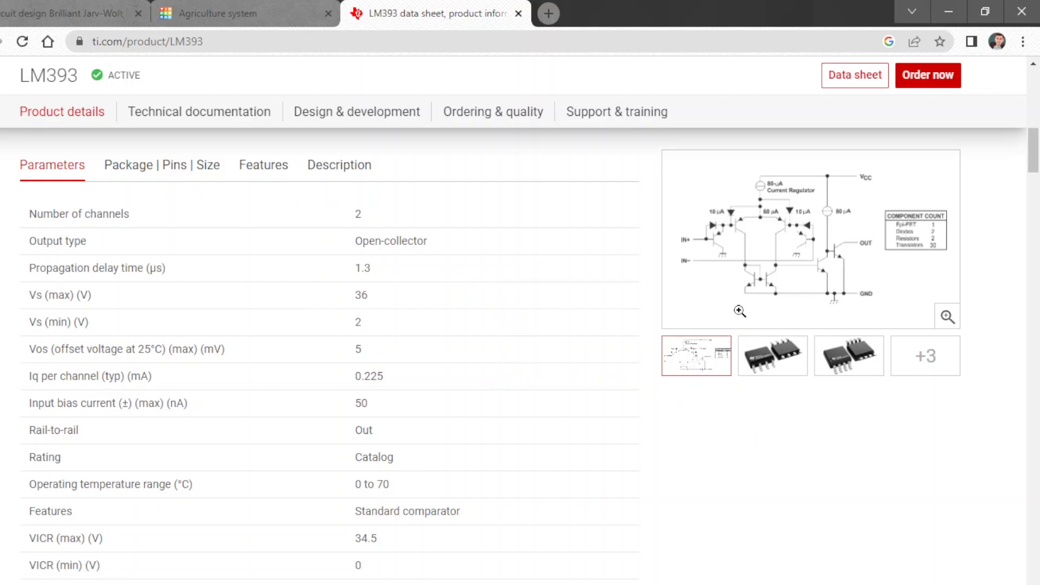
{"action": "scroll", "coordinate": [793, 260], "scroll_direction": "up", "scroll_amount": 4}
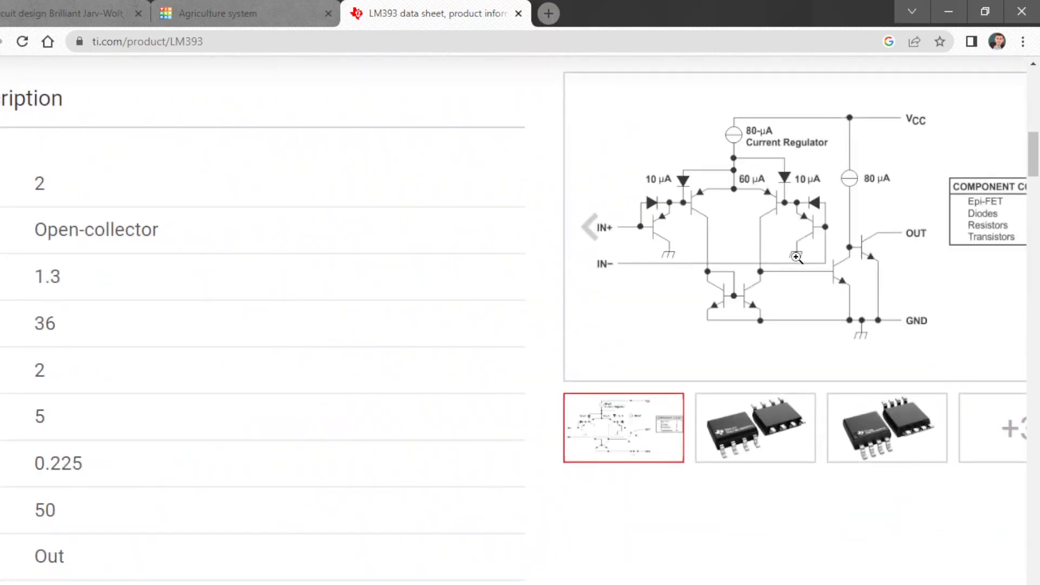
{"action": "scroll", "coordinate": [796, 257], "scroll_direction": "down", "scroll_amount": 4}
{"action": "mouse_move", "coordinate": [1034, 169]}
{"action": "left_mouse_down"}
{"action": "mouse_move", "coordinate": [1036, 391]}
{"action": "mouse_move", "coordinate": [1036, 158]}
{"action": "left_mouse_up"}
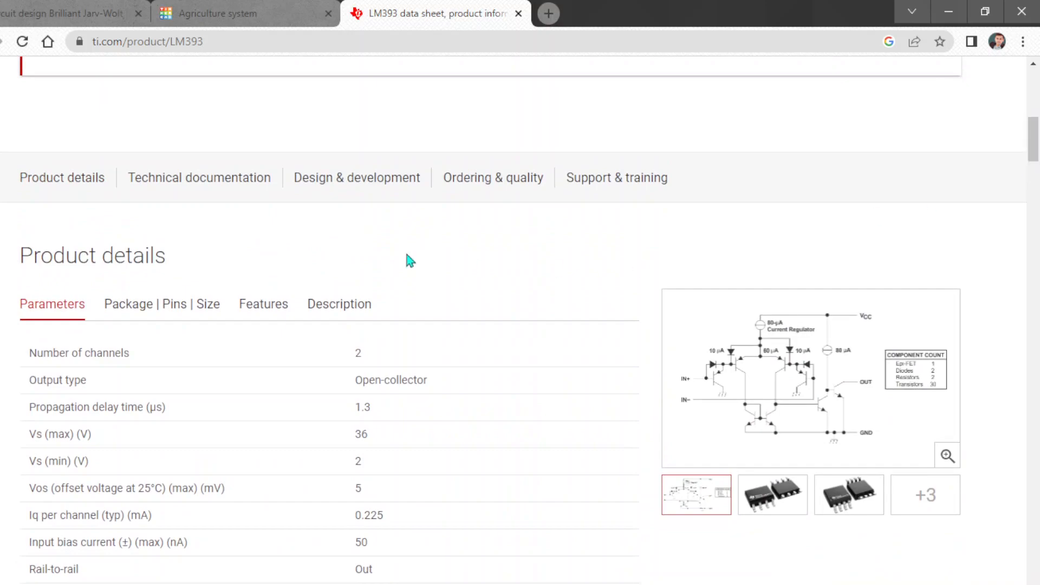
{"action": "left_click", "coordinate": [174, 308]}
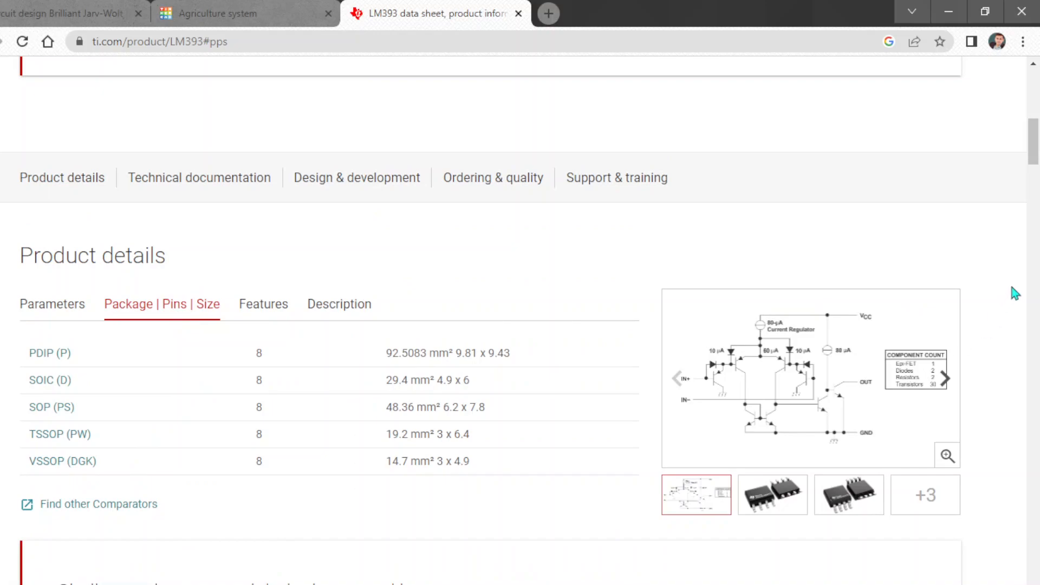
{"action": "left_click_drag", "start_coordinate": [1033, 141], "coordinate": [1032, 257]}
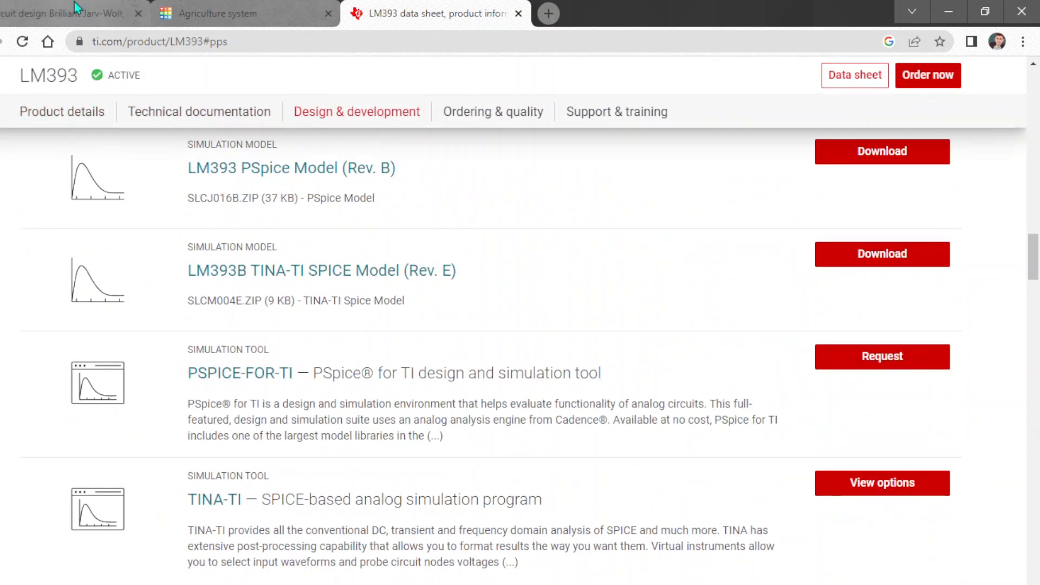
Return to the search results and search for "lm393 pinout".
{"action": "key", "text": "alt+Left"}
{"action": "key", "text": "alt+Left"}
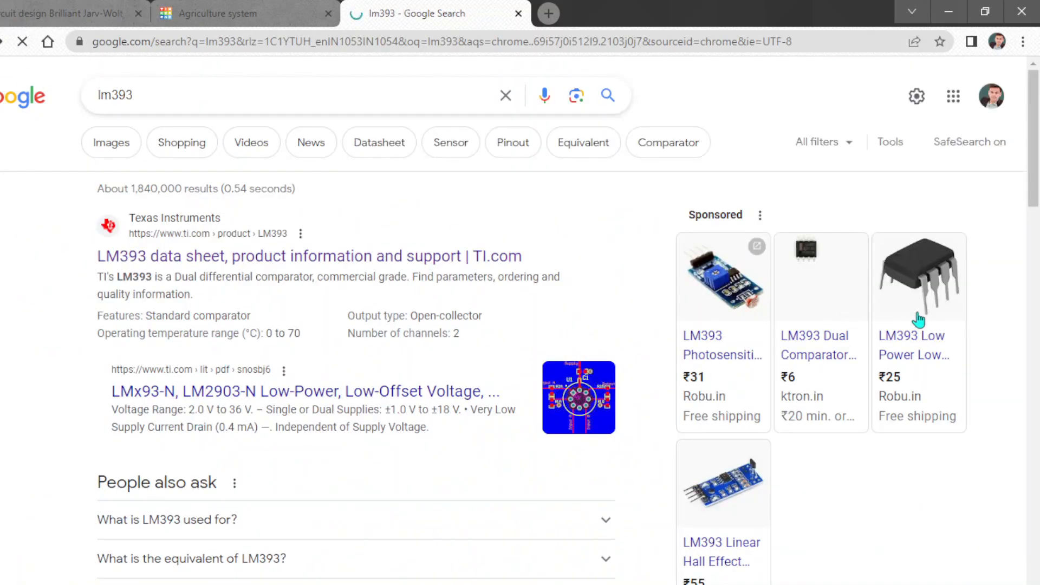
{"action": "mouse_move", "coordinate": [1037, 193]}
{"action": "left_mouse_down"}
{"action": "mouse_move", "coordinate": [1035, 241]}
{"action": "mouse_move", "coordinate": [1031, 192]}
{"action": "left_mouse_up"}
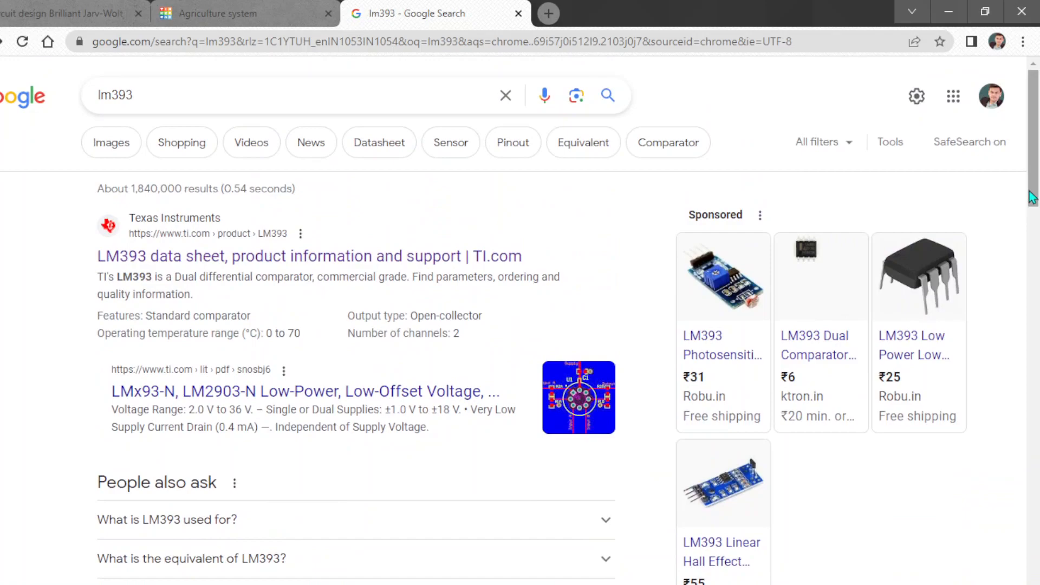
{"action": "left_click", "coordinate": [433, 96]}
{"action": "type", "text": "pinout"}
{"action": "key", "text": "Return"}
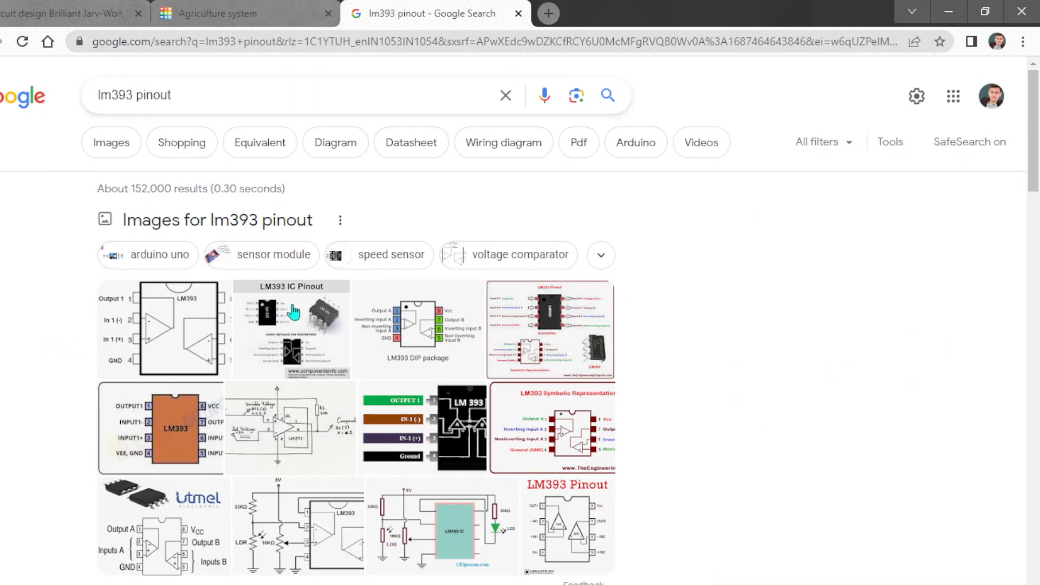
Open the LM393 IC Pinout image from Components Info and examine its pin labels up close.
{"action": "left_click", "coordinate": [291, 312]}
{"action": "scroll", "coordinate": [861, 270], "scroll_direction": "up", "scroll_amount": 5}
{"action": "scroll", "coordinate": [867, 266], "scroll_direction": "up", "scroll_amount": 5}
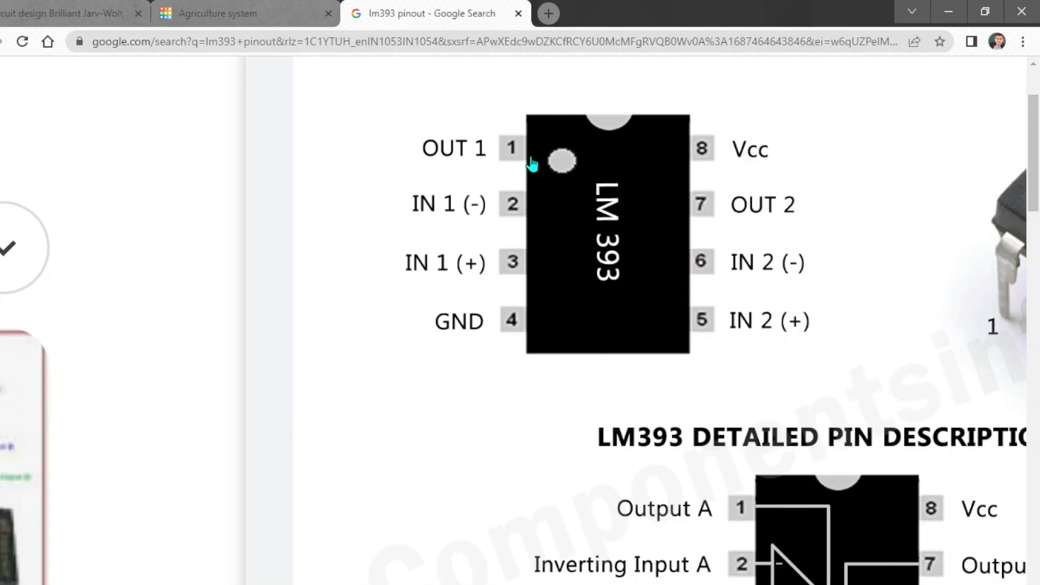
{"action": "left_click_drag", "start_coordinate": [516, 320], "coordinate": [522, 332]}
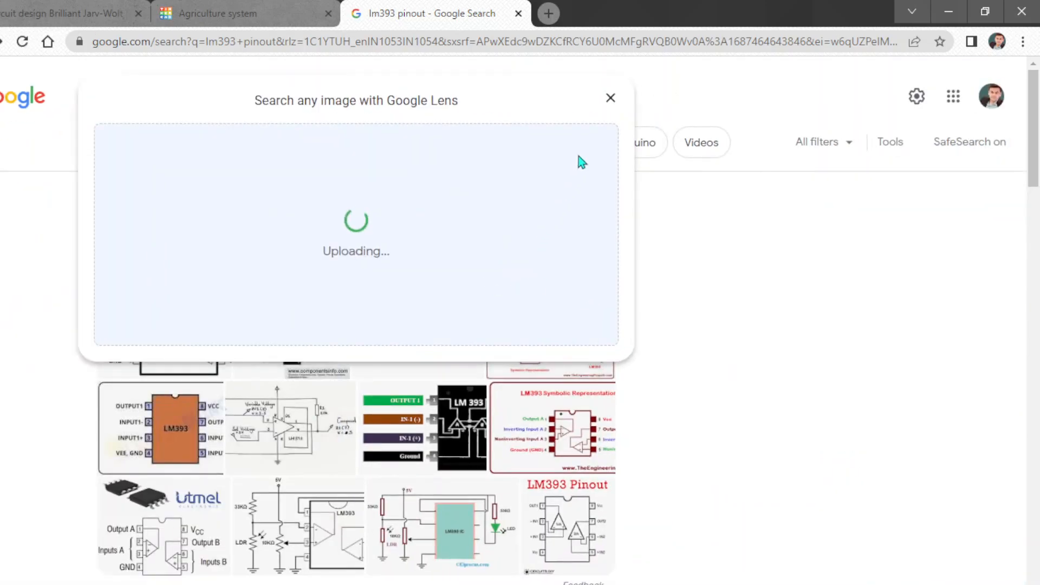
{"action": "left_click", "coordinate": [611, 98]}
{"action": "left_click", "coordinate": [314, 339]}
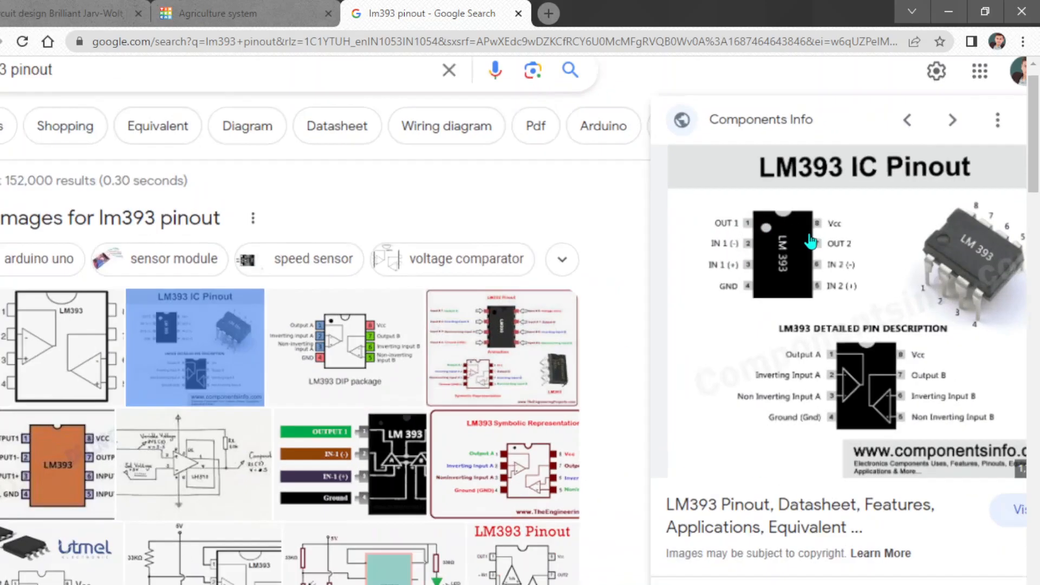
{"action": "scroll", "coordinate": [809, 241], "scroll_direction": "up", "scroll_amount": 5}
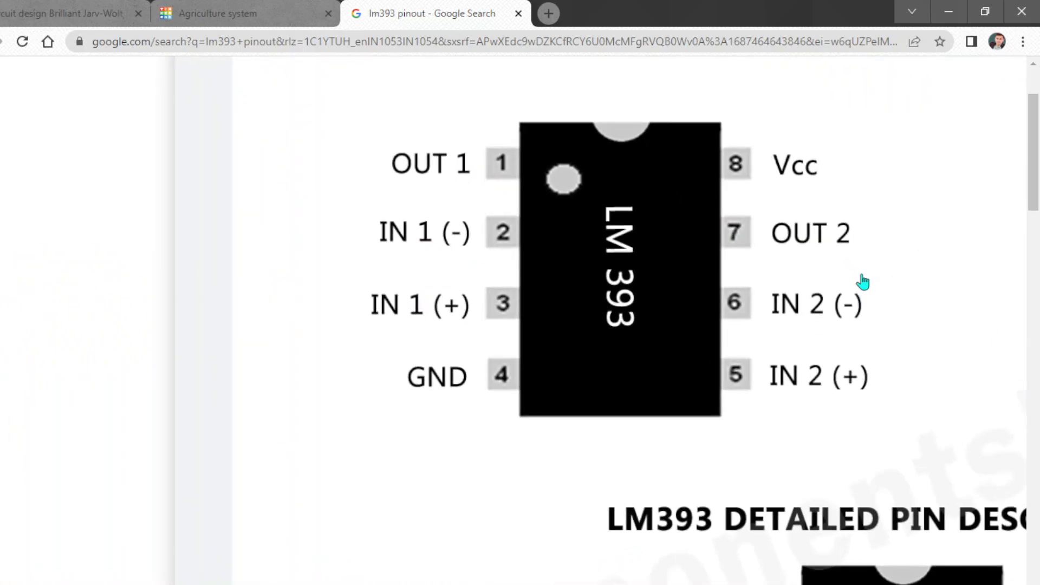
Switch back to the Tinkercad circuit, rotate the LM393 180° so its notch faces up, and move it slightly upward.
{"action": "left_click", "coordinate": [99, 7]}
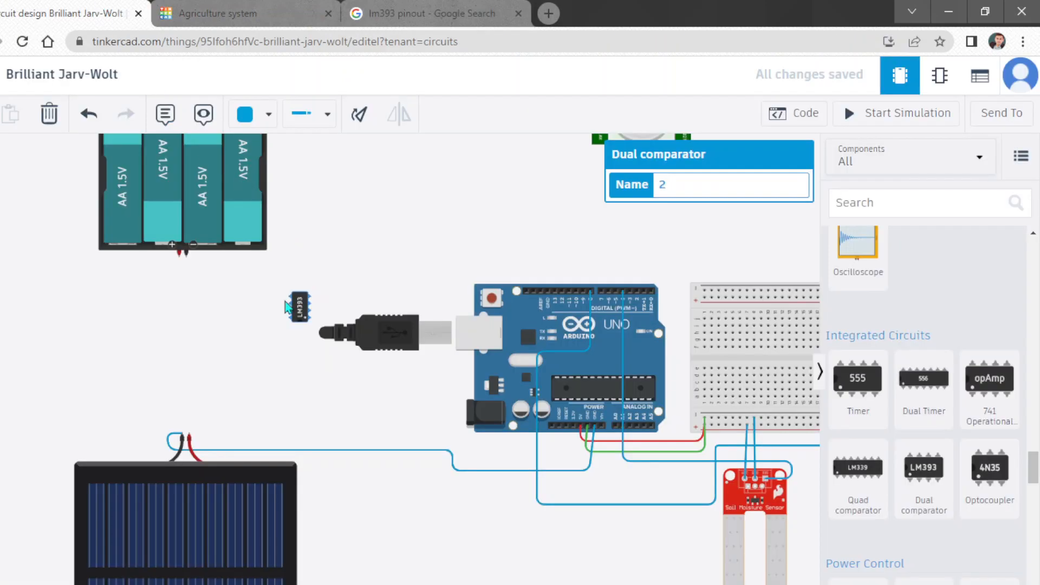
{"action": "scroll", "coordinate": [290, 314], "scroll_direction": "up", "scroll_amount": 4}
{"action": "left_click_drag", "start_coordinate": [286, 315], "coordinate": [286, 314]}
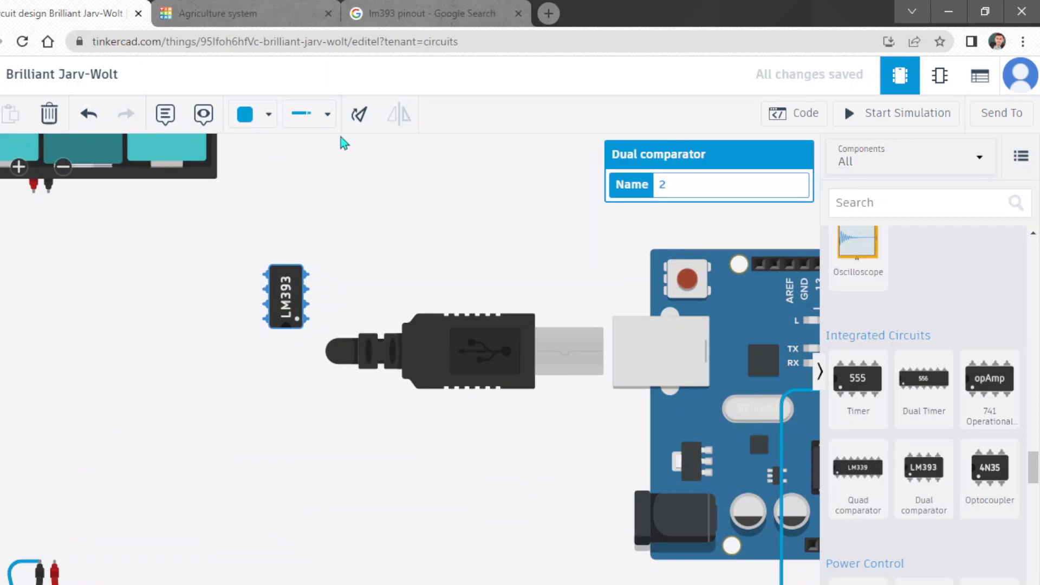
{"action": "left_click", "coordinate": [360, 115]}
{"action": "left_click", "coordinate": [360, 116]}
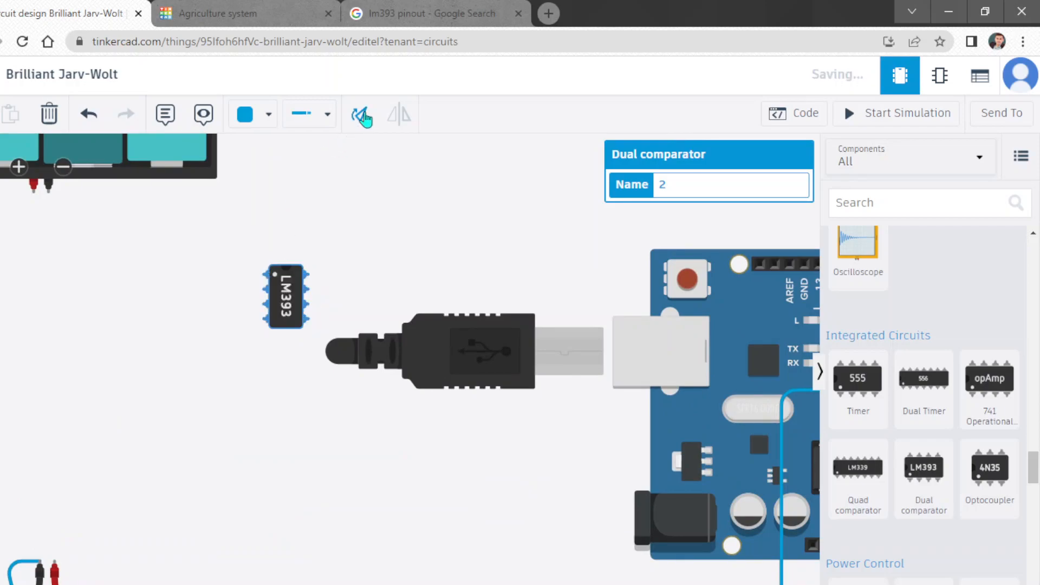
{"action": "left_click_drag", "start_coordinate": [299, 320], "coordinate": [309, 294]}
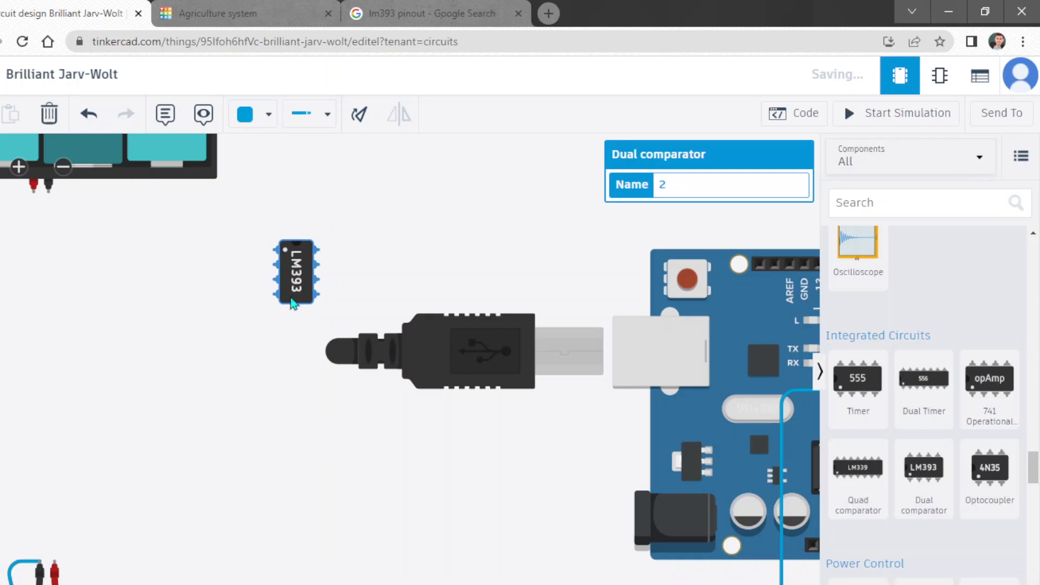
Wire the solar panel's positive lead to the LM393's In 1 + pin, checking the pinout image, and straighten the wire's corner.
{"action": "left_click", "coordinate": [56, 565]}
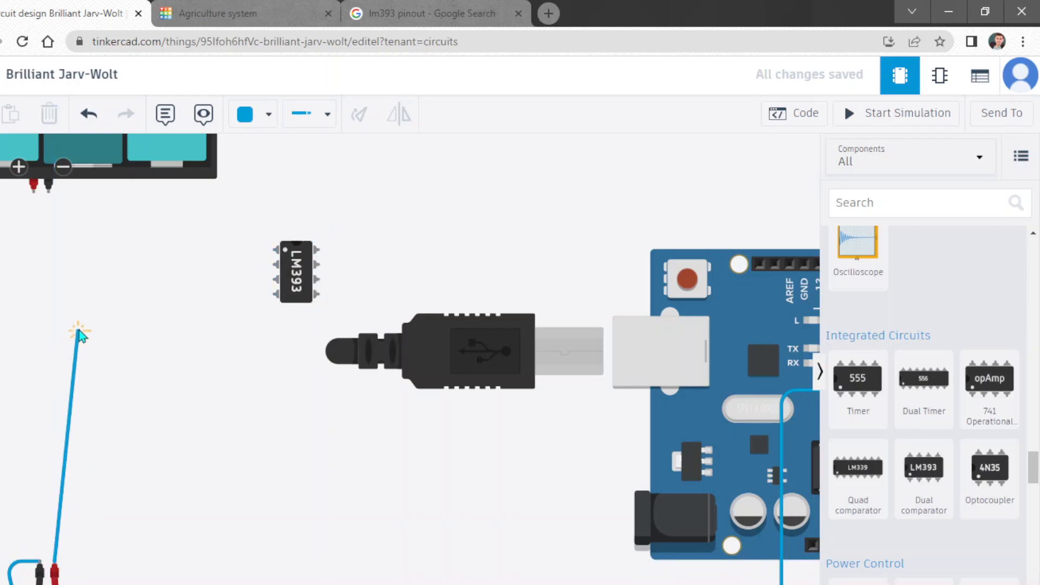
{"action": "left_click", "coordinate": [65, 308]}
{"action": "left_click", "coordinate": [379, 11]}
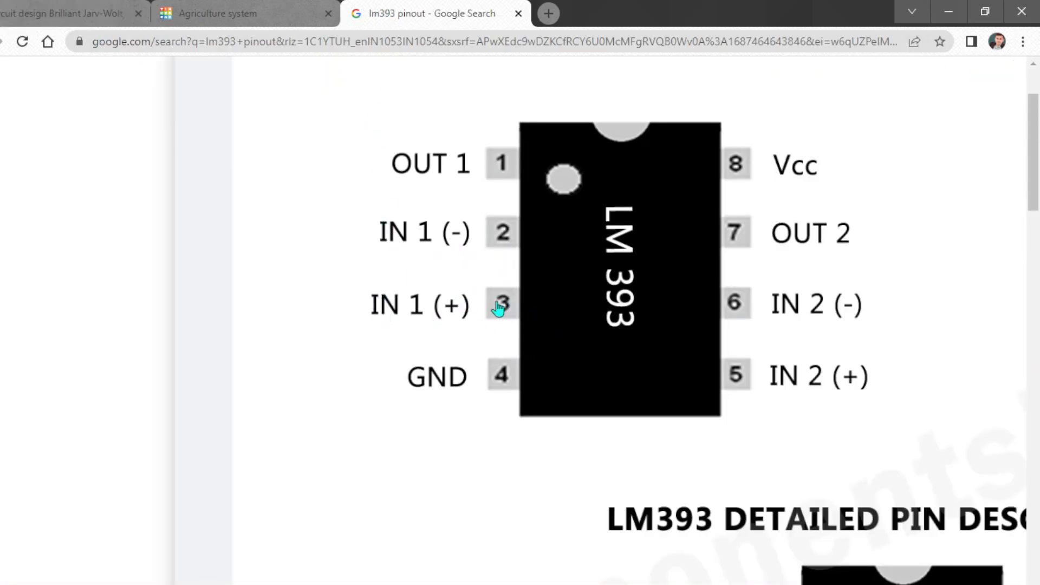
{"action": "left_click", "coordinate": [26, 11]}
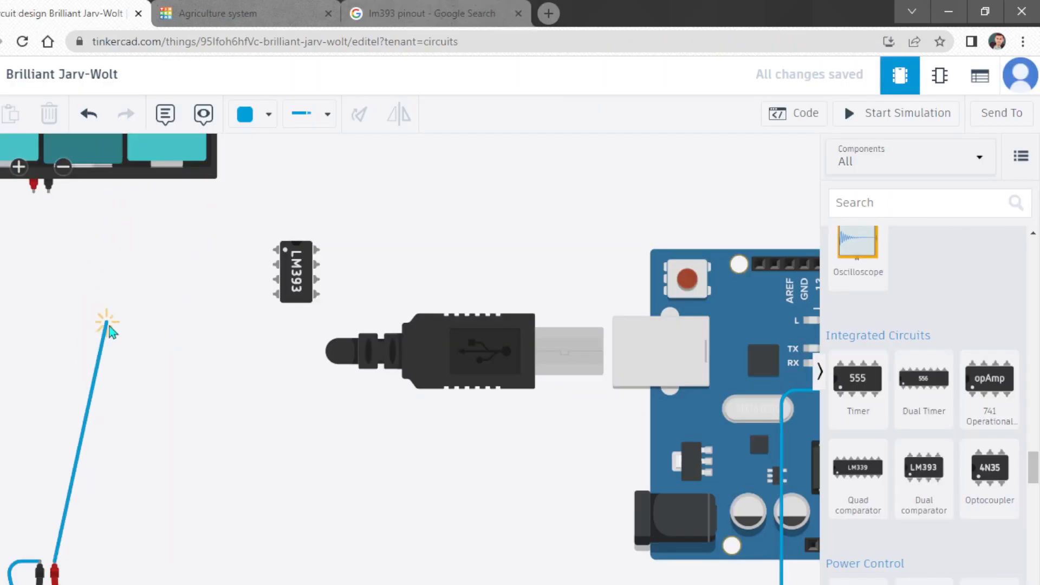
{"action": "left_click", "coordinate": [61, 289]}
{"action": "left_click", "coordinate": [274, 280]}
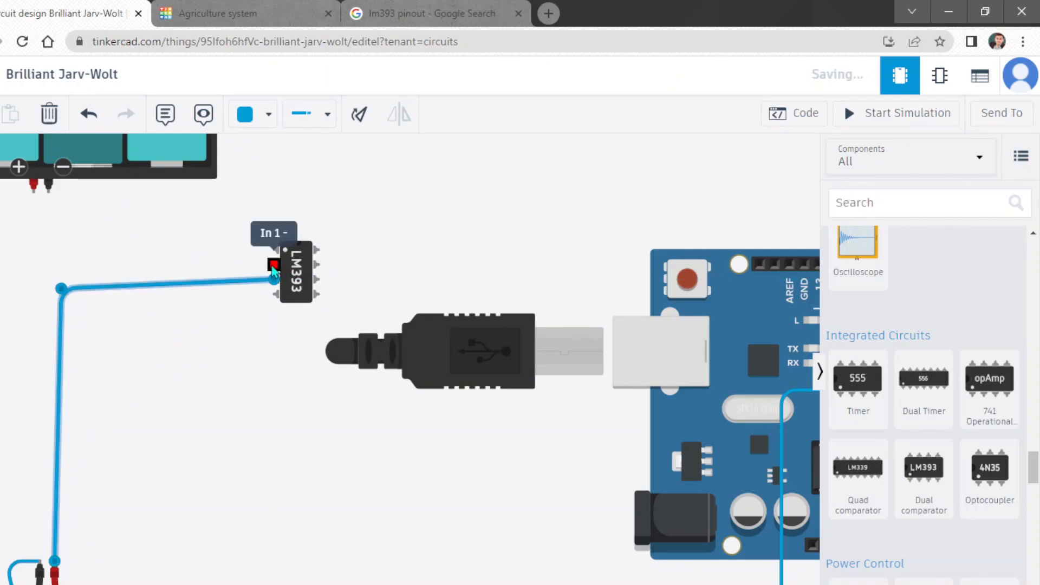
{"action": "left_click_drag", "start_coordinate": [60, 292], "coordinate": [56, 289]}
{"action": "left_click", "coordinate": [55, 283]}
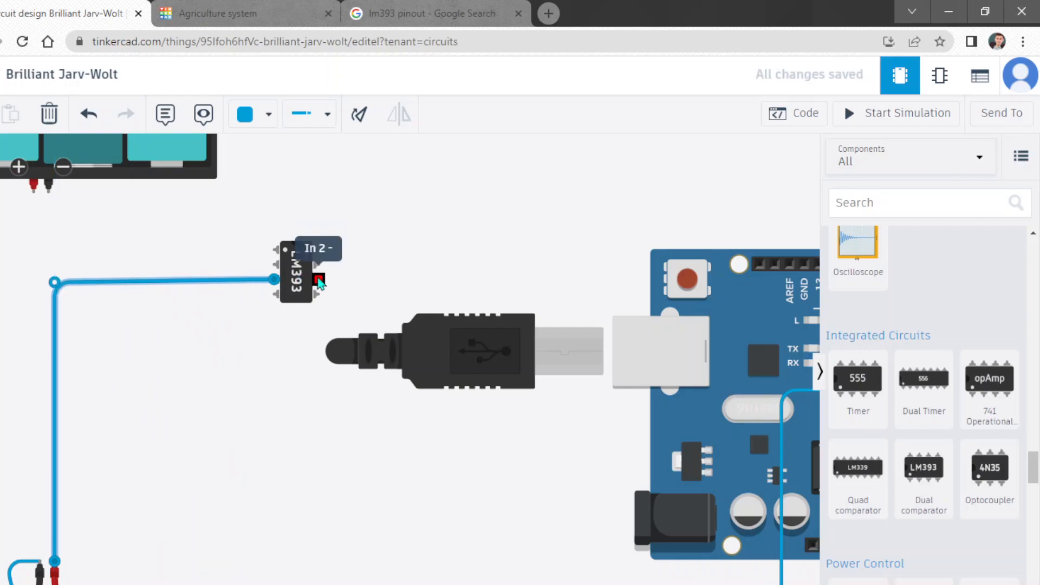
Wire the LM393's In 1 - pin to the battery pack's positive terminal with one square bend.
{"action": "left_click", "coordinate": [281, 267]}
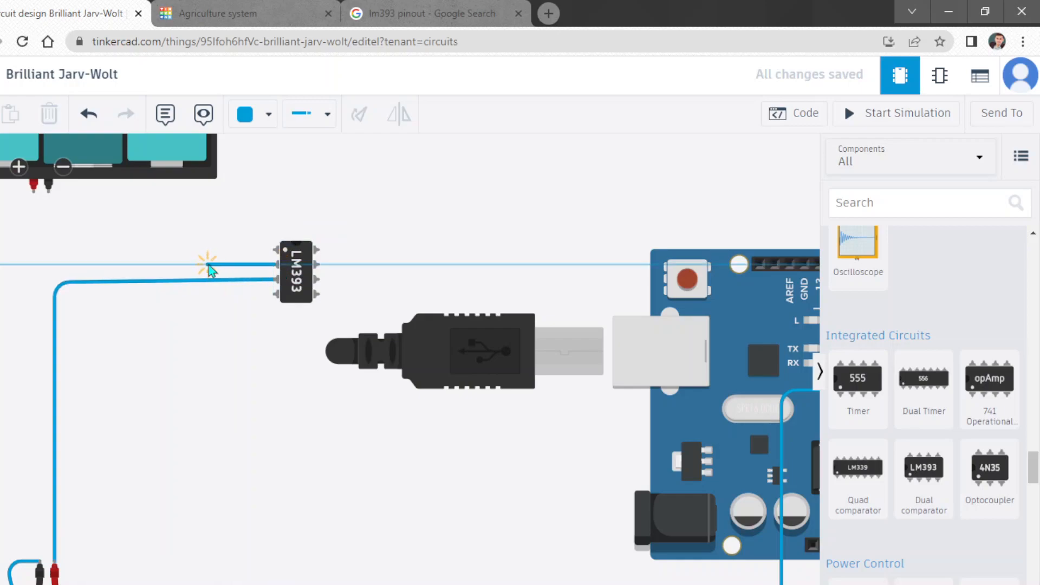
{"action": "left_click", "coordinate": [34, 265]}
{"action": "left_click", "coordinate": [33, 191]}
{"action": "left_click", "coordinate": [33, 193]}
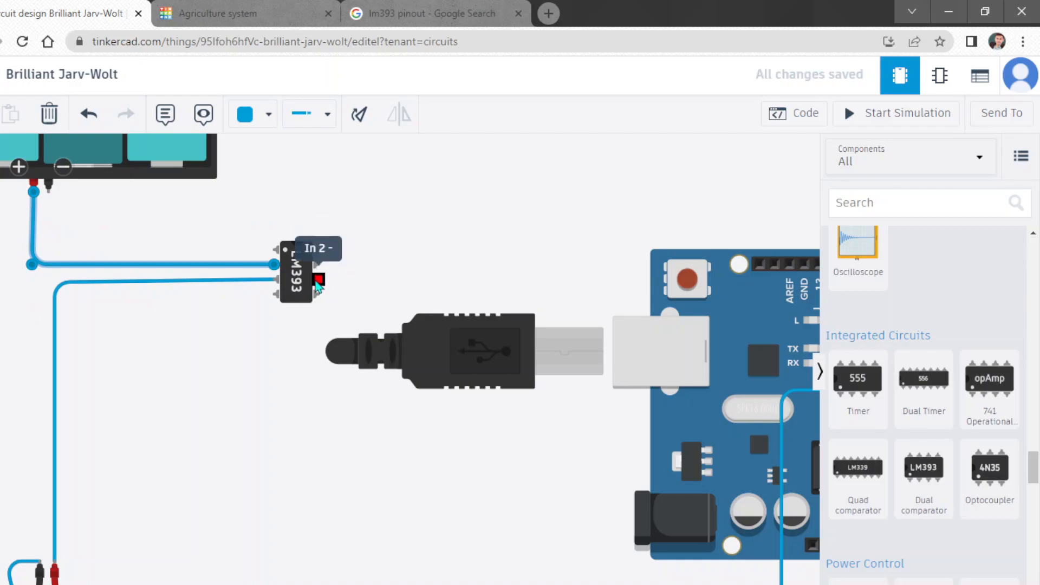
{"action": "left_click", "coordinate": [276, 249]}
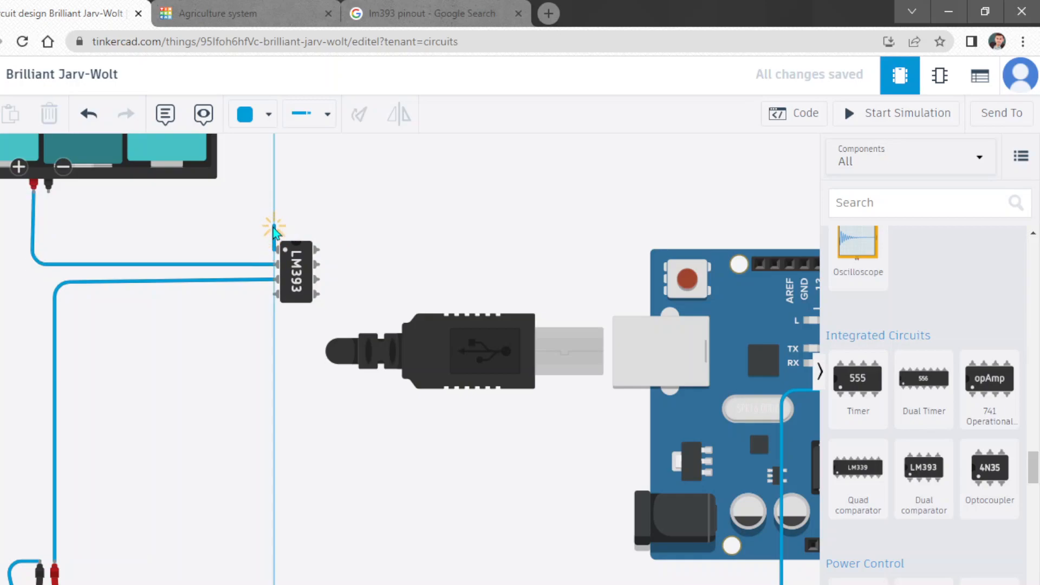
{"action": "left_click", "coordinate": [274, 228]}
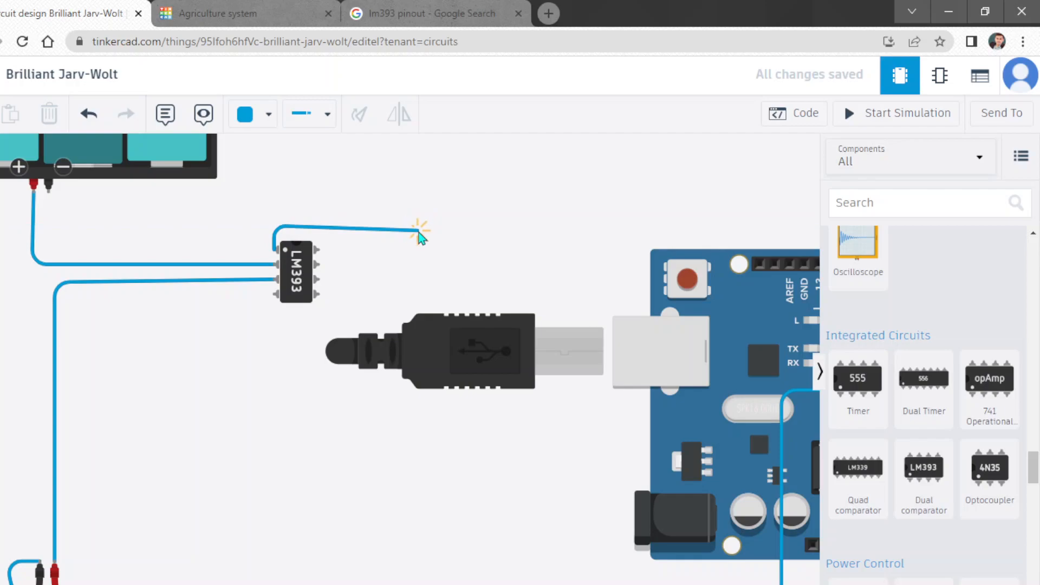
{"action": "key", "text": "Escape"}
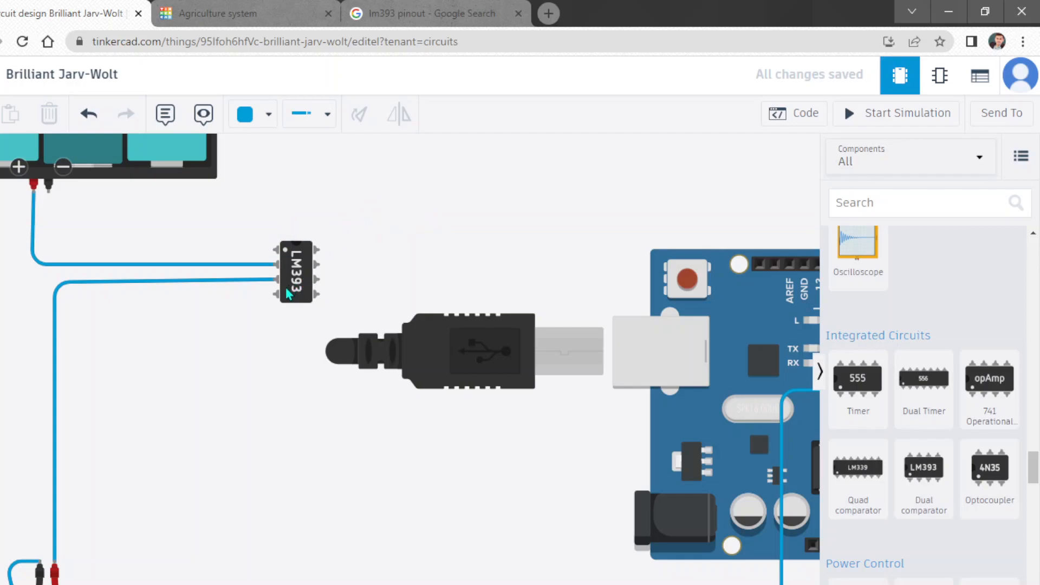
Route a wire from the LM393's Power pin around the chip to the solar panel's positive lead and level its lower corner.
{"action": "left_click", "coordinate": [317, 249]}
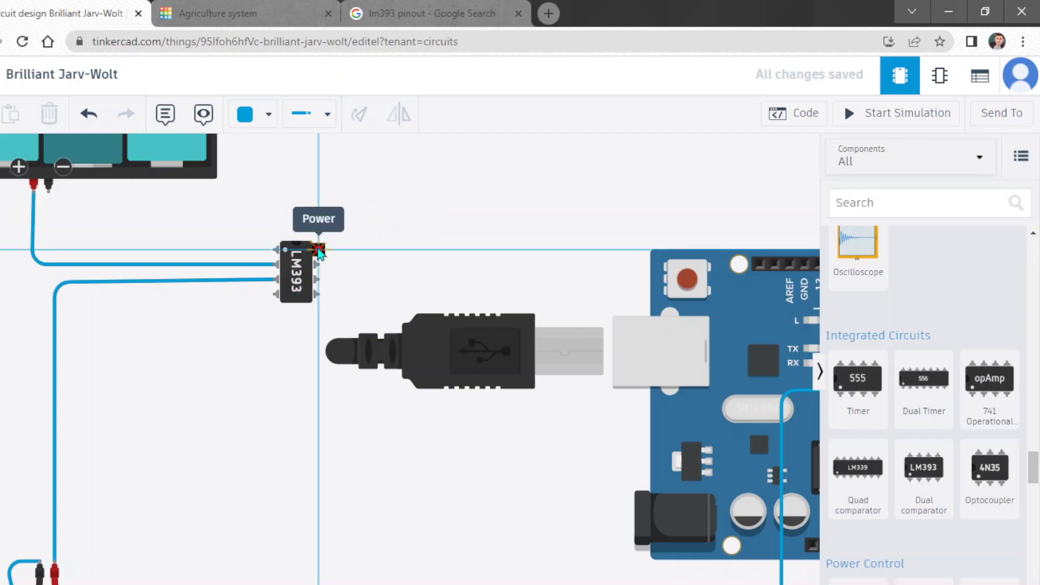
{"action": "left_click", "coordinate": [319, 222]}
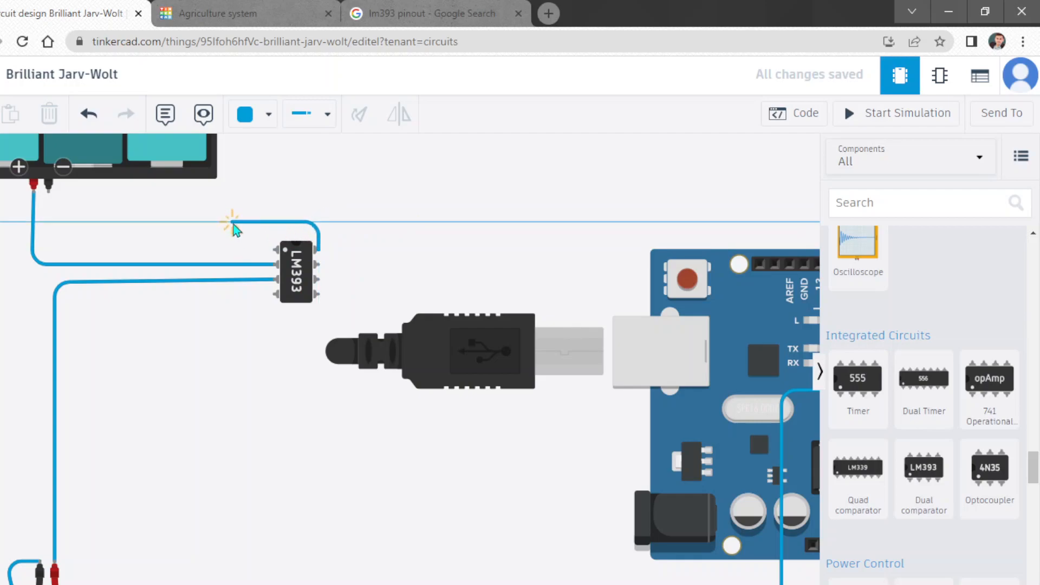
{"action": "left_click", "coordinate": [233, 222]}
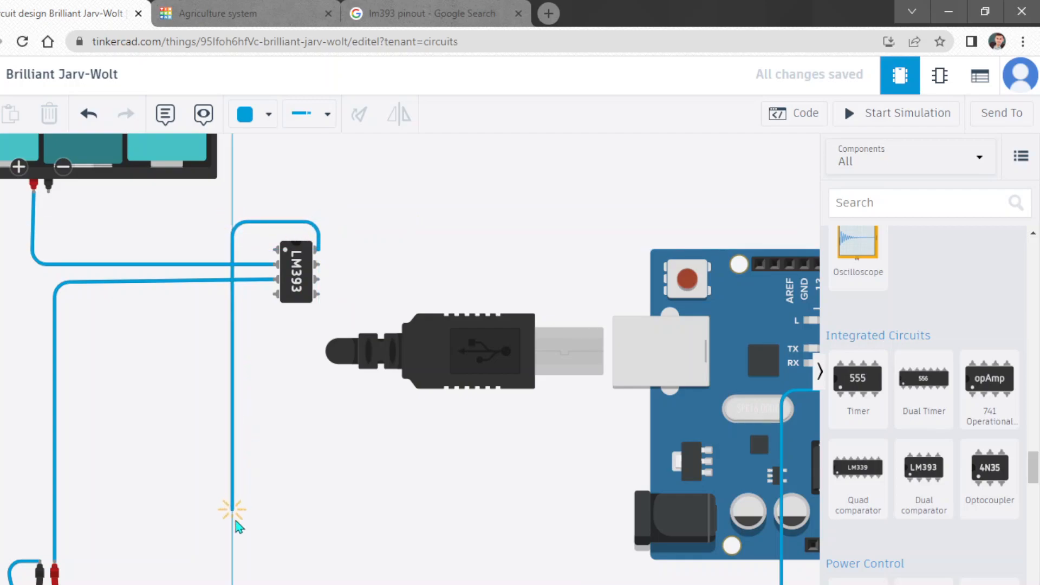
{"action": "left_click", "coordinate": [232, 567]}
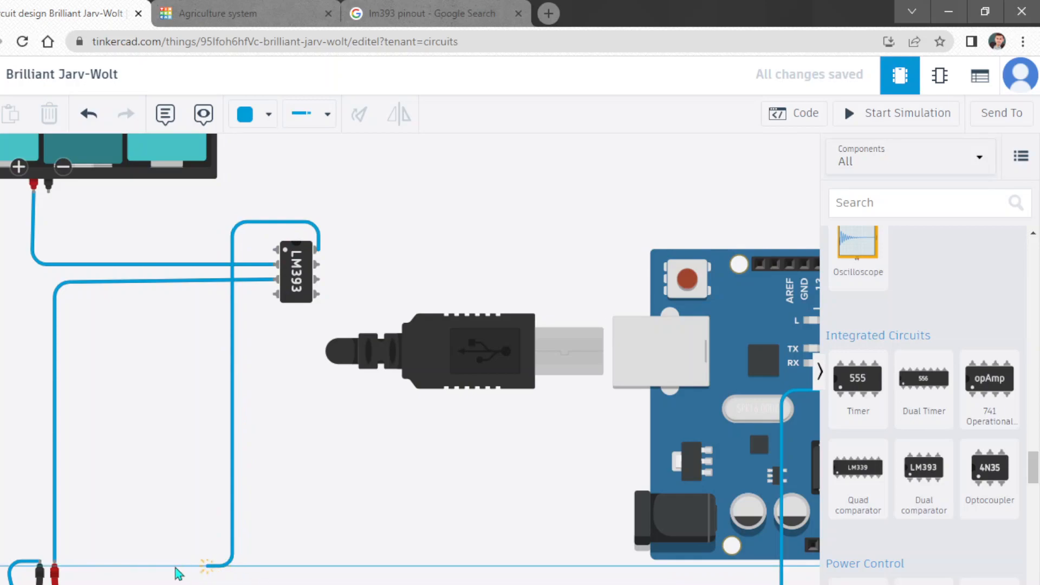
{"action": "left_click", "coordinate": [55, 569]}
{"action": "left_click", "coordinate": [55, 564]}
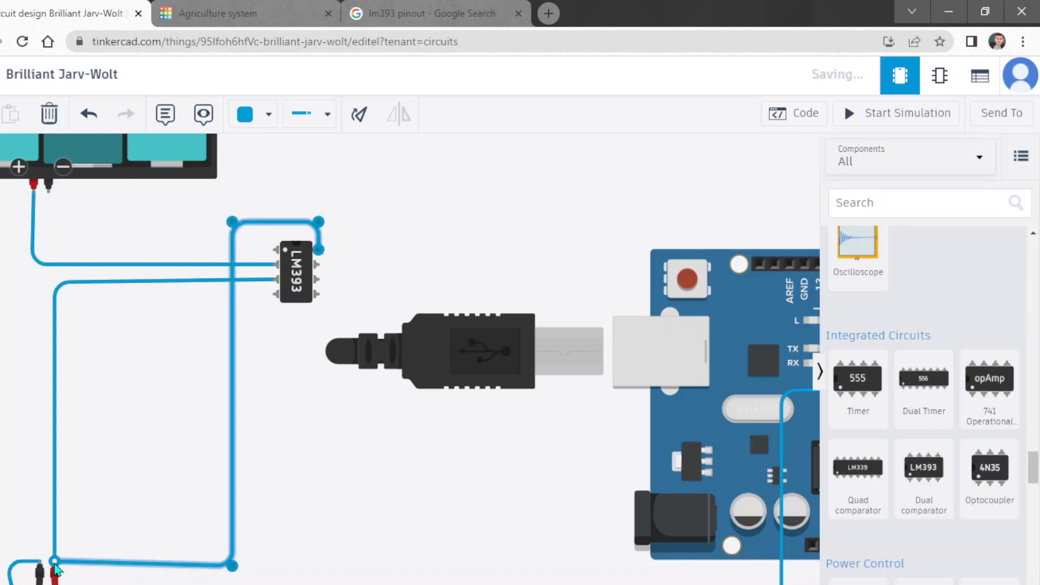
{"action": "left_click_drag", "start_coordinate": [231, 566], "coordinate": [232, 561]}
{"action": "left_click", "coordinate": [247, 523]}
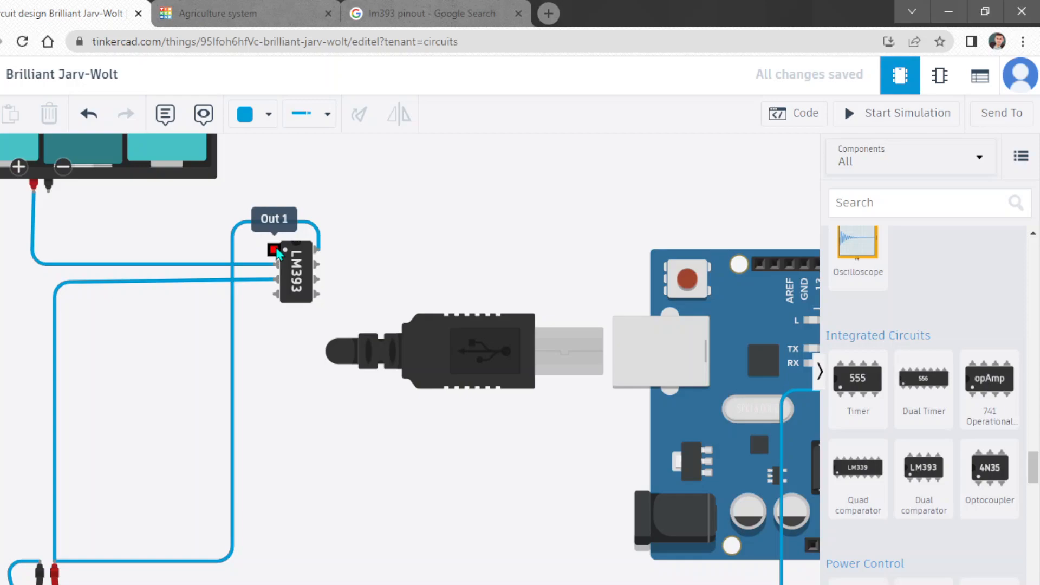
Route a wire from the LM393's GND pin down and around to the solar panel's negative lead.
{"action": "left_click", "coordinate": [278, 292]}
{"action": "left_click", "coordinate": [275, 361]}
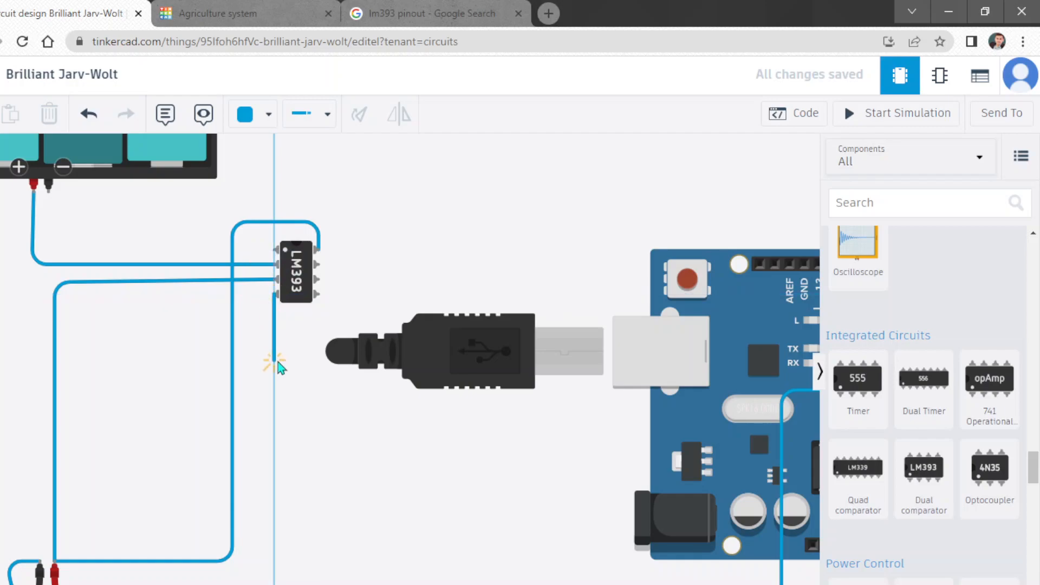
{"action": "scroll", "coordinate": [278, 362], "scroll_direction": "down", "scroll_amount": 2}
{"action": "left_click", "coordinate": [267, 529]}
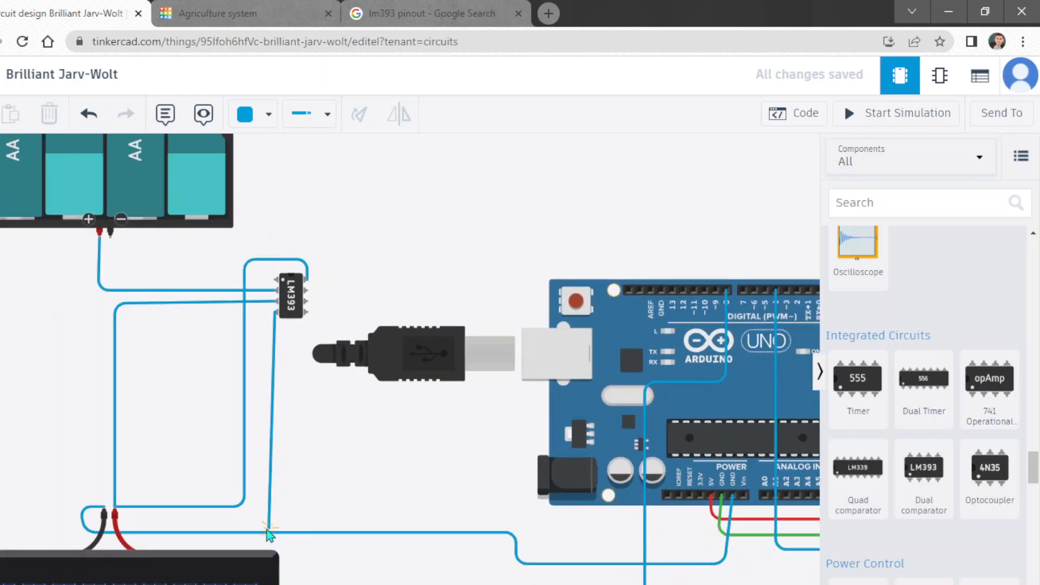
{"action": "left_click", "coordinate": [280, 535]}
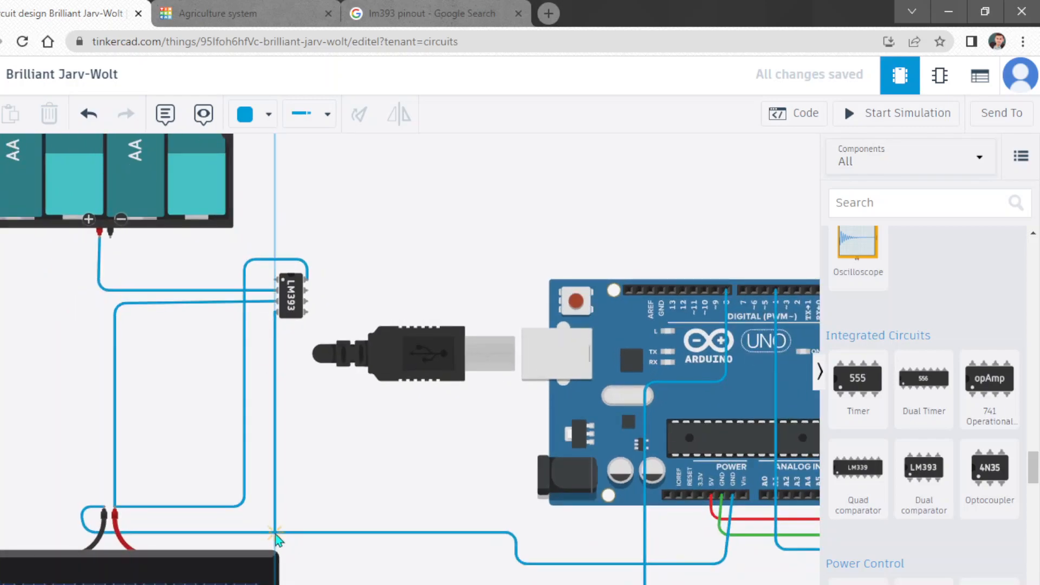
{"action": "left_click", "coordinate": [80, 534]}
{"action": "left_click", "coordinate": [80, 510]}
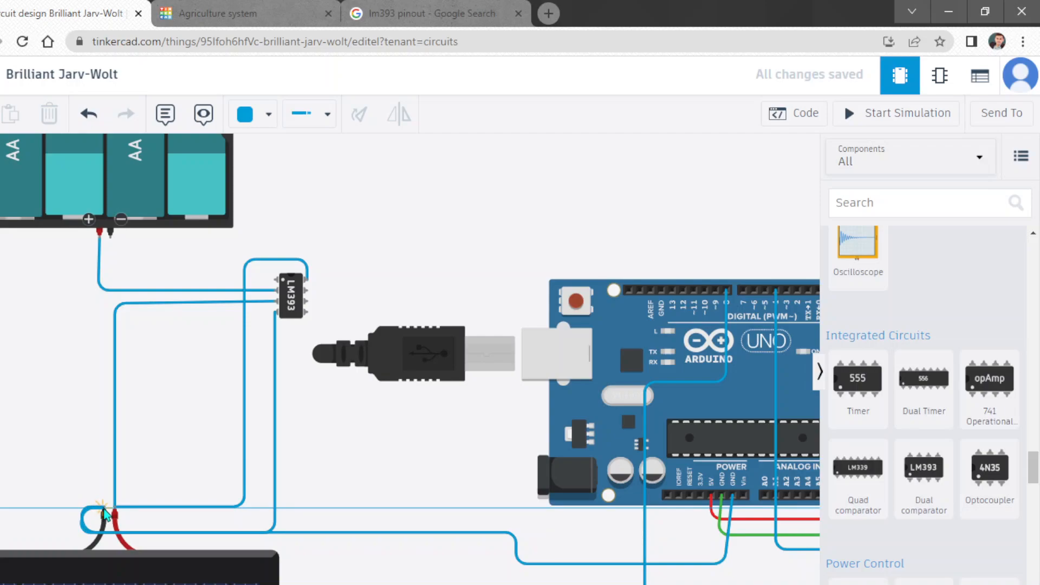
{"action": "scroll", "coordinate": [104, 512], "scroll_direction": "up", "scroll_amount": 5}
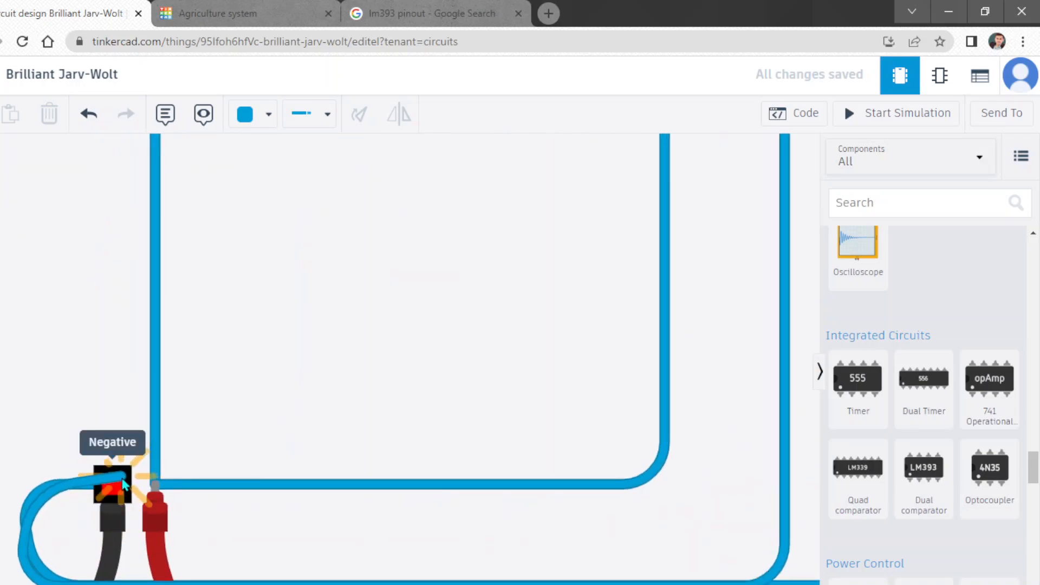
{"action": "left_click", "coordinate": [121, 480]}
Wire the battery pack's negative terminal to the LM393's GND pin with one bend.
{"action": "scroll", "coordinate": [359, 255], "scroll_direction": "down", "scroll_amount": 3}
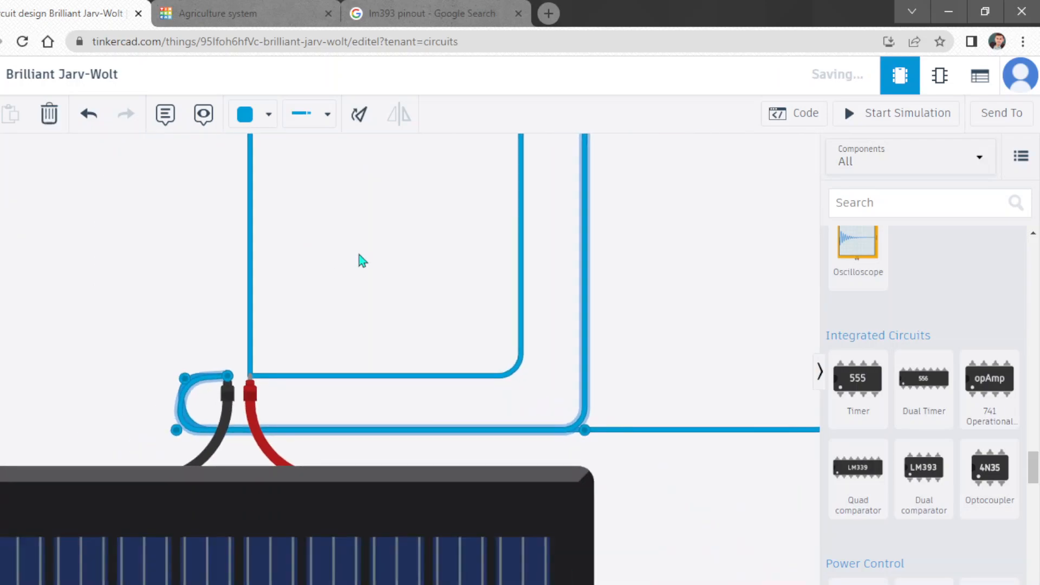
{"action": "scroll", "coordinate": [565, 482], "scroll_direction": "down", "scroll_amount": 3}
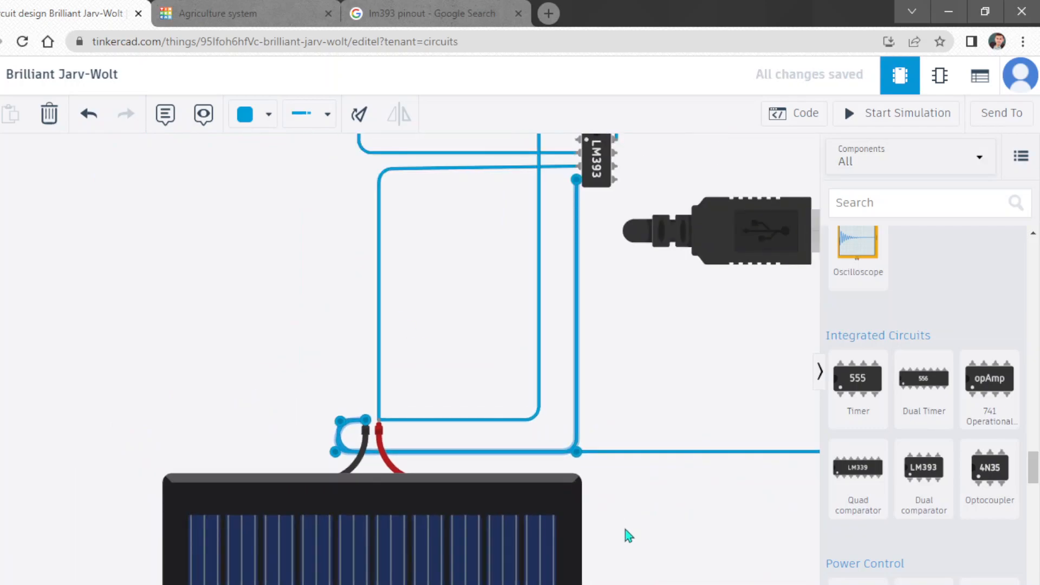
{"action": "scroll", "coordinate": [625, 529], "scroll_direction": "down", "scroll_amount": 2}
{"action": "scroll", "coordinate": [674, 243], "scroll_direction": "up", "scroll_amount": 3}
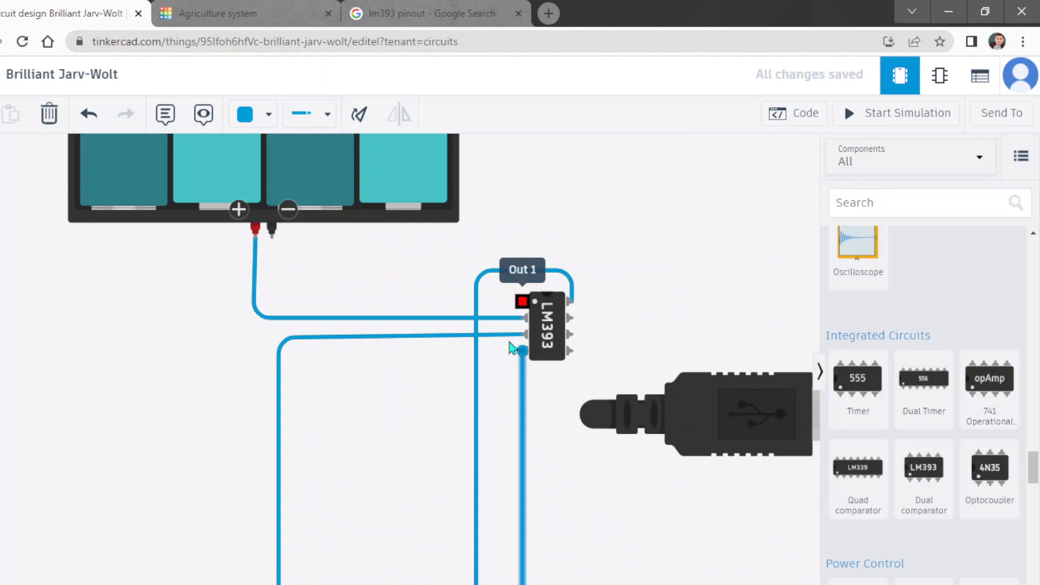
{"action": "left_click", "coordinate": [271, 230]}
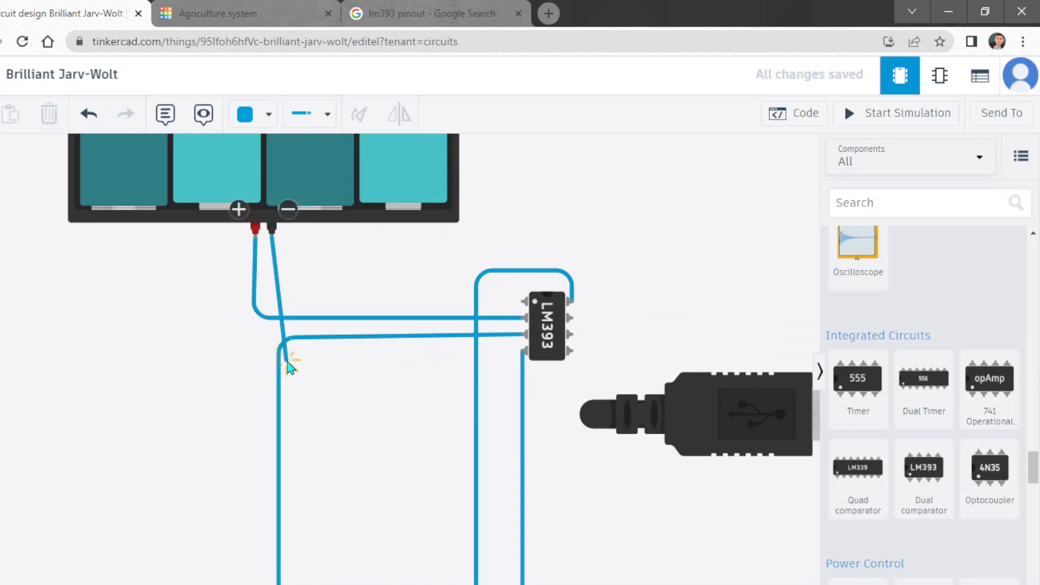
{"action": "left_click", "coordinate": [269, 355]}
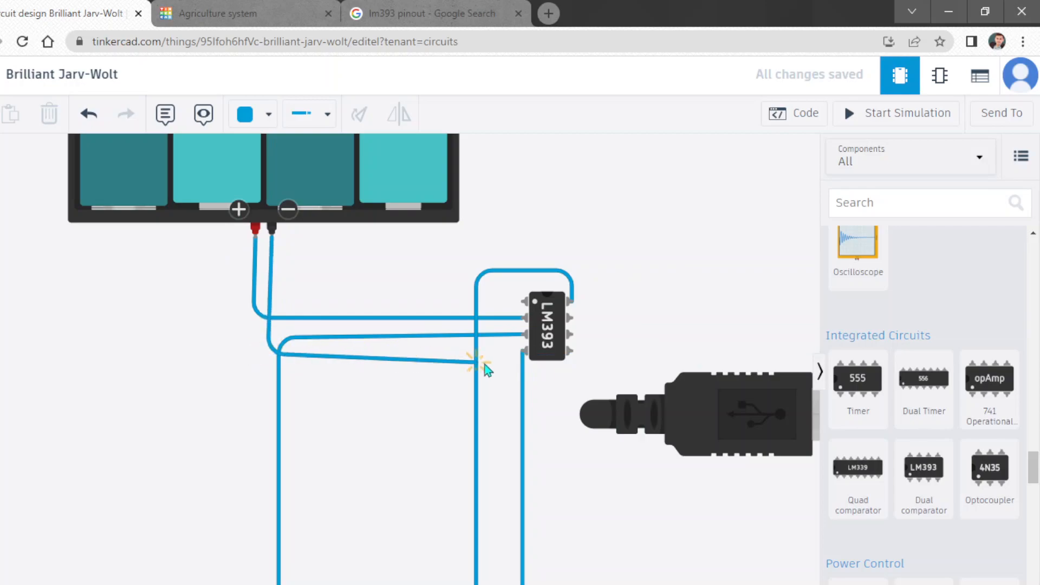
{"action": "left_click", "coordinate": [522, 350]}
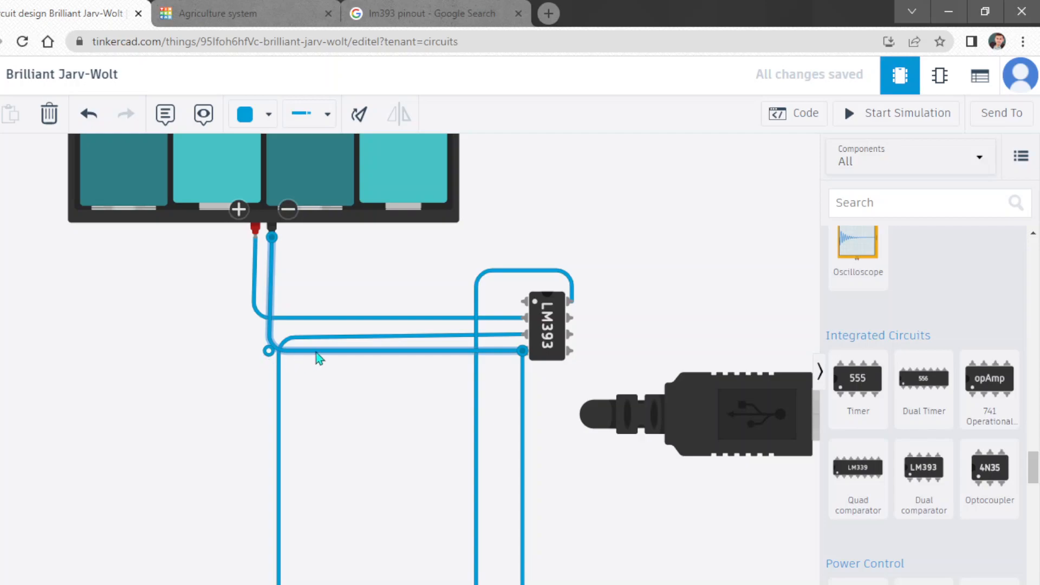
Try to route a wire from the battery pack's positive terminal below the LM393 to its Out 2 pin, and delete it.
{"action": "left_click", "coordinate": [523, 301]}
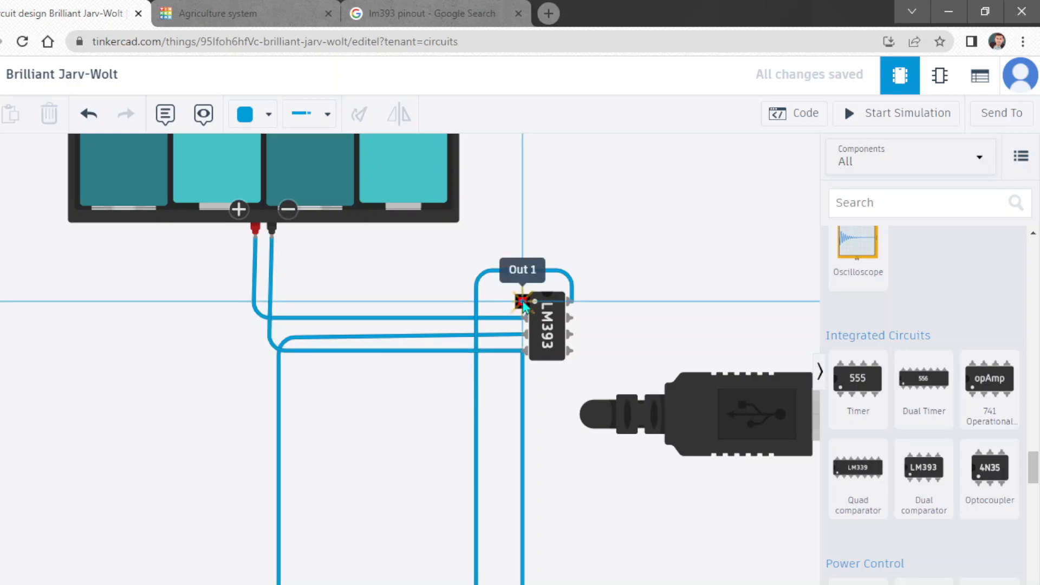
{"action": "left_click", "coordinate": [523, 301]}
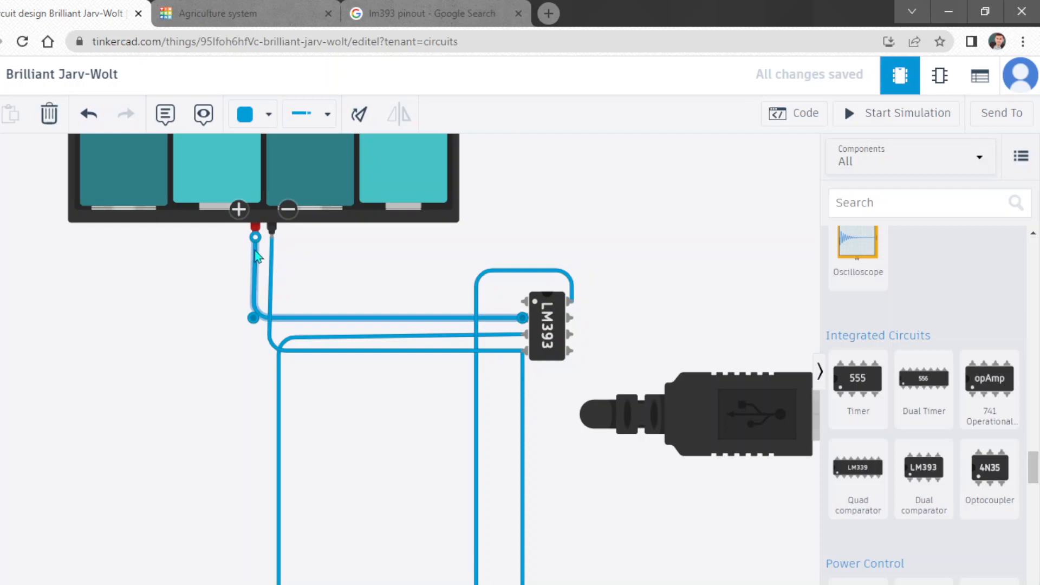
{"action": "left_click", "coordinate": [254, 227]}
{"action": "left_click", "coordinate": [205, 239]}
{"action": "left_click", "coordinate": [208, 399]}
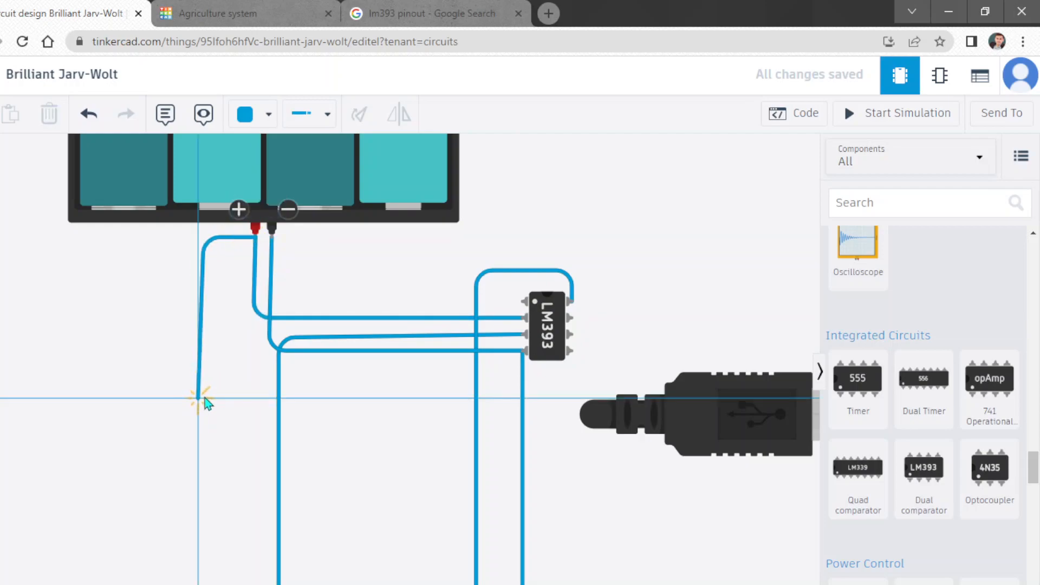
{"action": "left_click", "coordinate": [456, 403]}
{"action": "left_click", "coordinate": [555, 397]}
{"action": "left_click", "coordinate": [600, 397]}
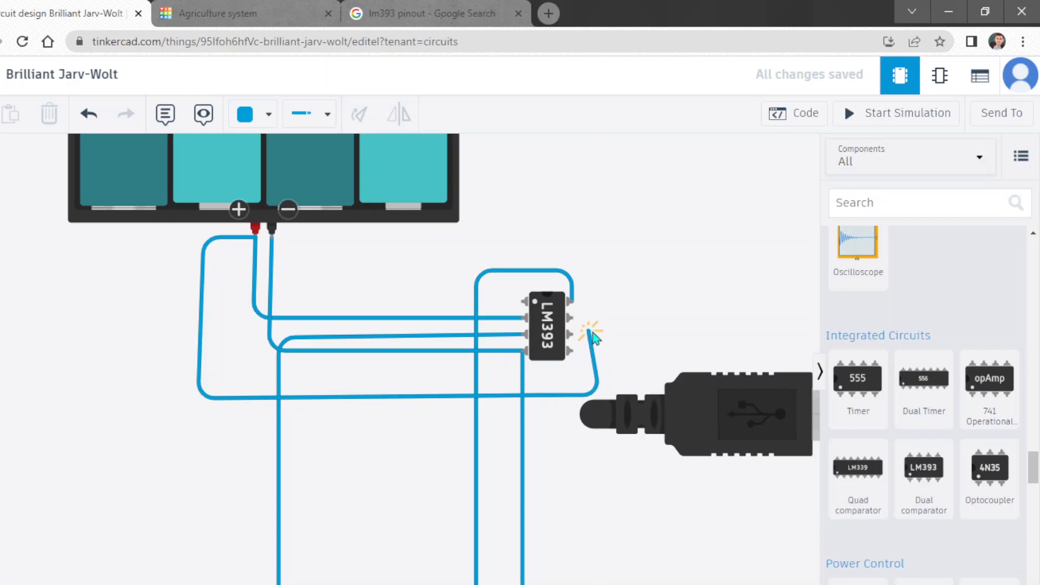
{"action": "left_click", "coordinate": [570, 335]}
{"action": "left_click", "coordinate": [570, 317]}
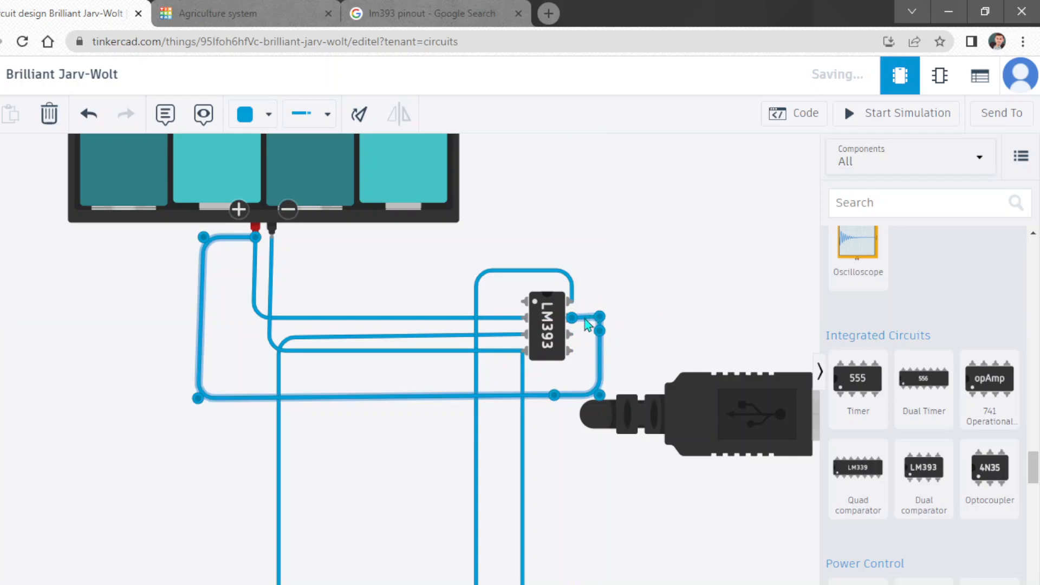
{"action": "key", "text": "Delete"}
Route a wire from the battery pack's positive terminal below the LM393 to its In 2 + pin.
{"action": "left_click", "coordinate": [255, 228]}
{"action": "left_click", "coordinate": [193, 237]}
{"action": "left_click", "coordinate": [215, 400]}
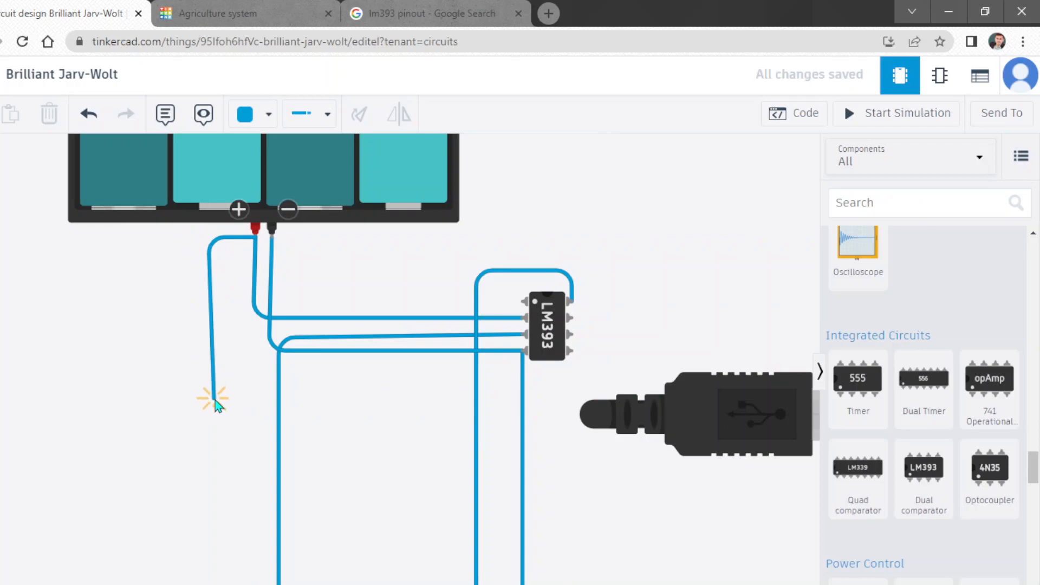
{"action": "left_click", "coordinate": [656, 383]}
{"action": "left_click_drag", "start_coordinate": [655, 383], "coordinate": [576, 358]}
{"action": "left_click", "coordinate": [576, 356]}
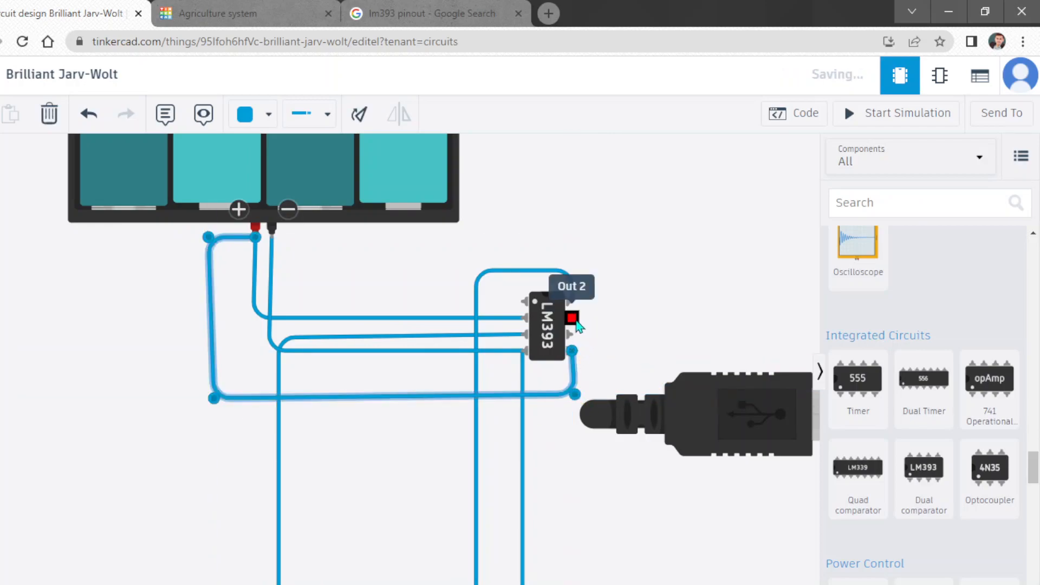
Route a wire from the LM393 pin just below Out 2 up and around to the pin just above Out 2.
{"action": "left_click", "coordinate": [575, 320]}
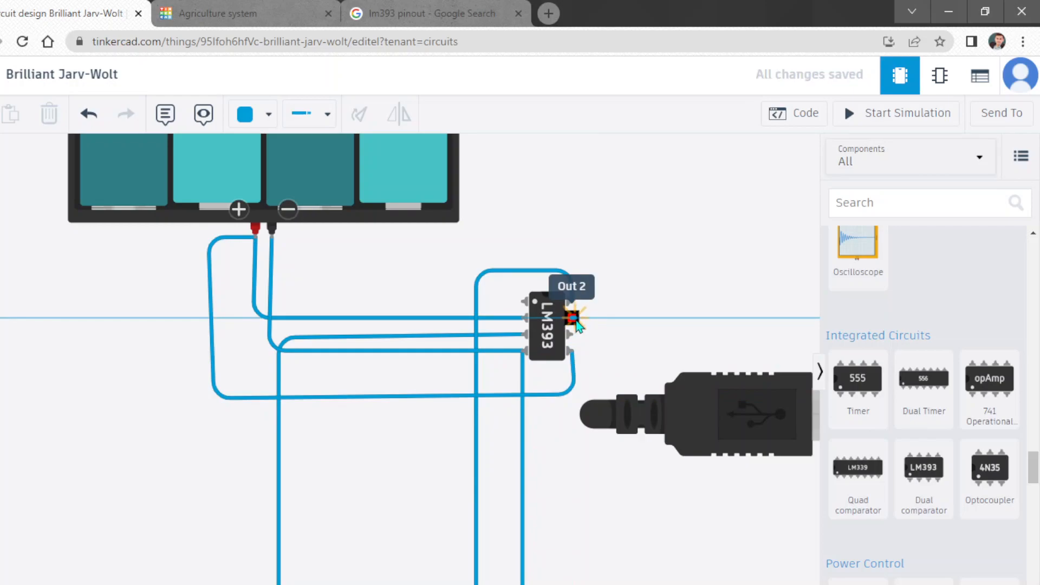
{"action": "key", "text": "Escape"}
{"action": "left_click", "coordinate": [572, 334]}
{"action": "left_click", "coordinate": [590, 239]}
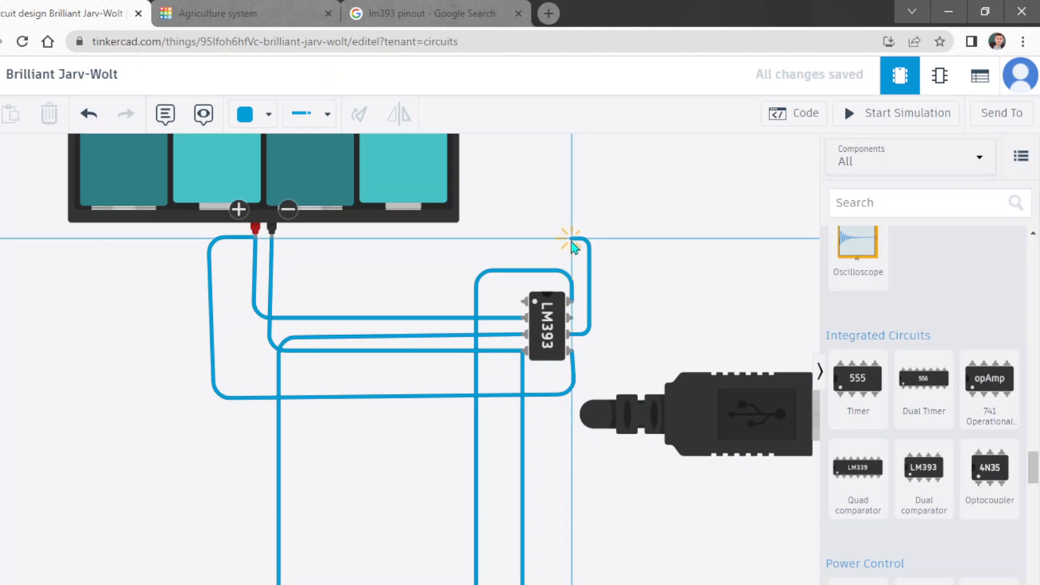
{"action": "left_click", "coordinate": [570, 242]}
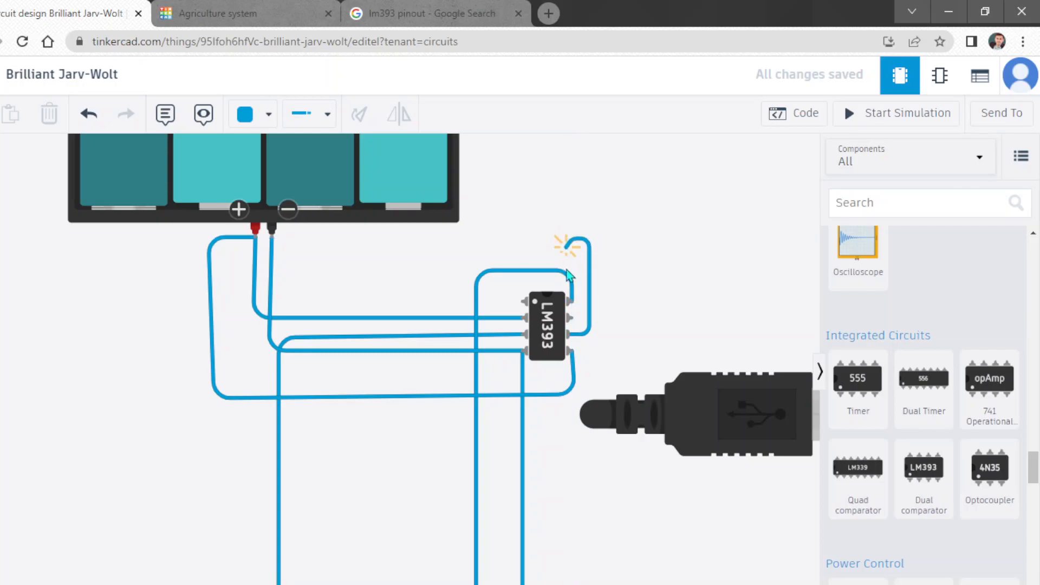
{"action": "left_click", "coordinate": [571, 301]}
{"action": "left_click", "coordinate": [618, 300]}
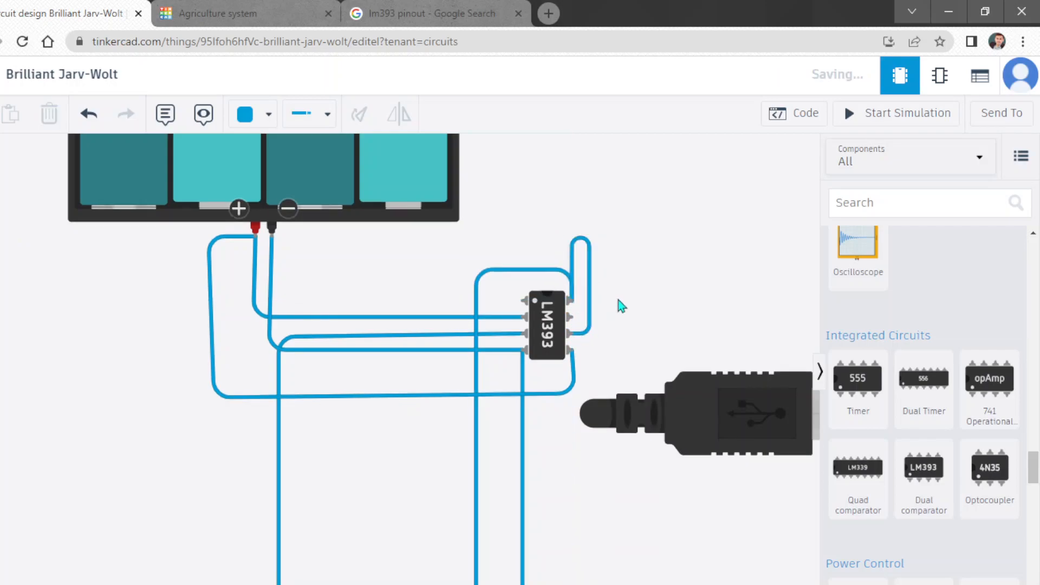
{"action": "left_click", "coordinate": [573, 320]}
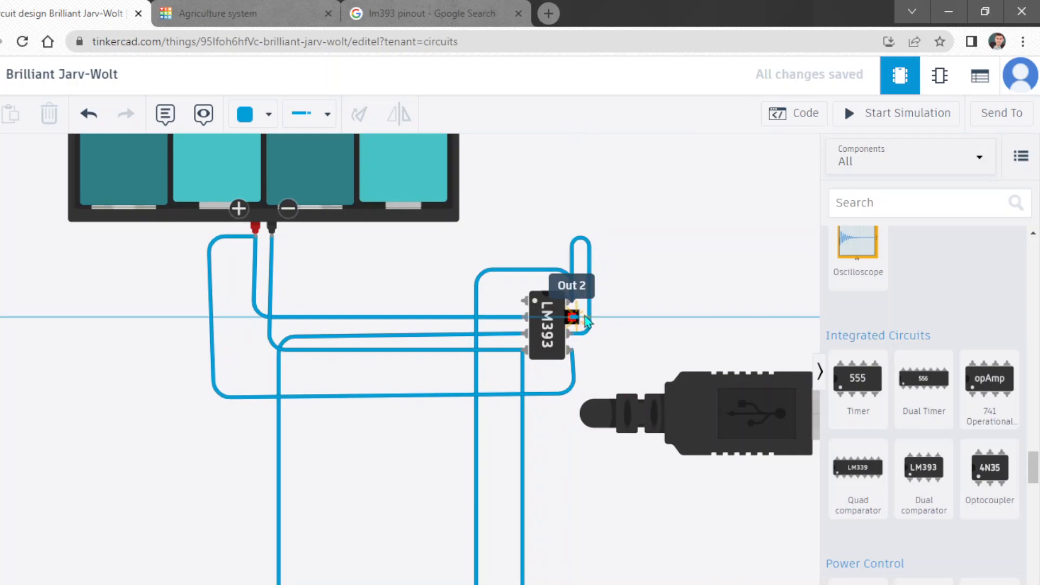
{"action": "key", "text": "Escape"}
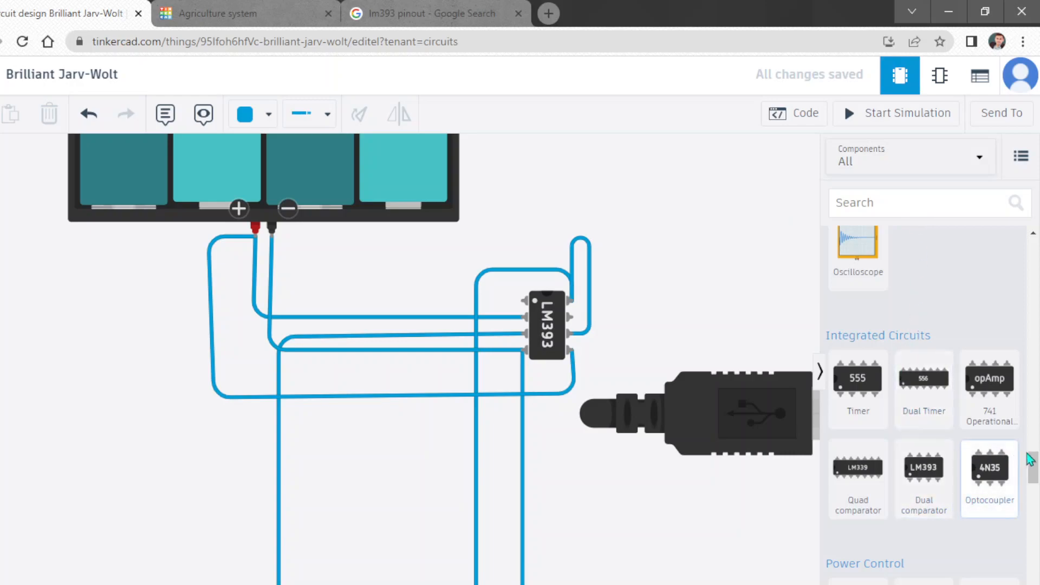
Add a 74HC32 Quad OR gate, rotate it upright, and place it beside the LM393 above the USB plug.
{"action": "scroll", "coordinate": [1032, 473], "scroll_direction": "down", "scroll_amount": 2}
{"action": "left_click_drag", "start_coordinate": [1032, 475], "coordinate": [1035, 545]}
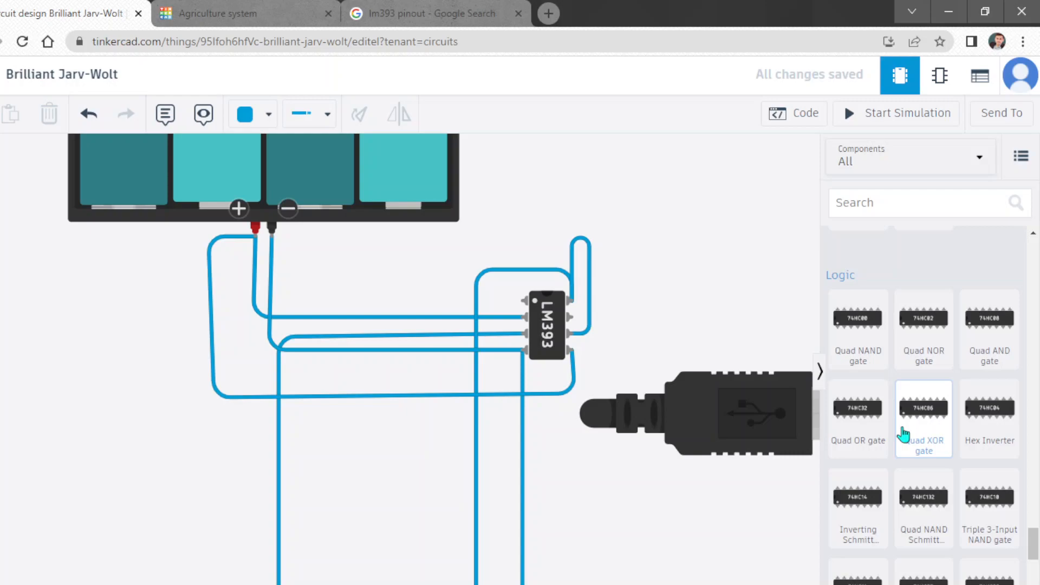
{"action": "left_click", "coordinate": [877, 417]}
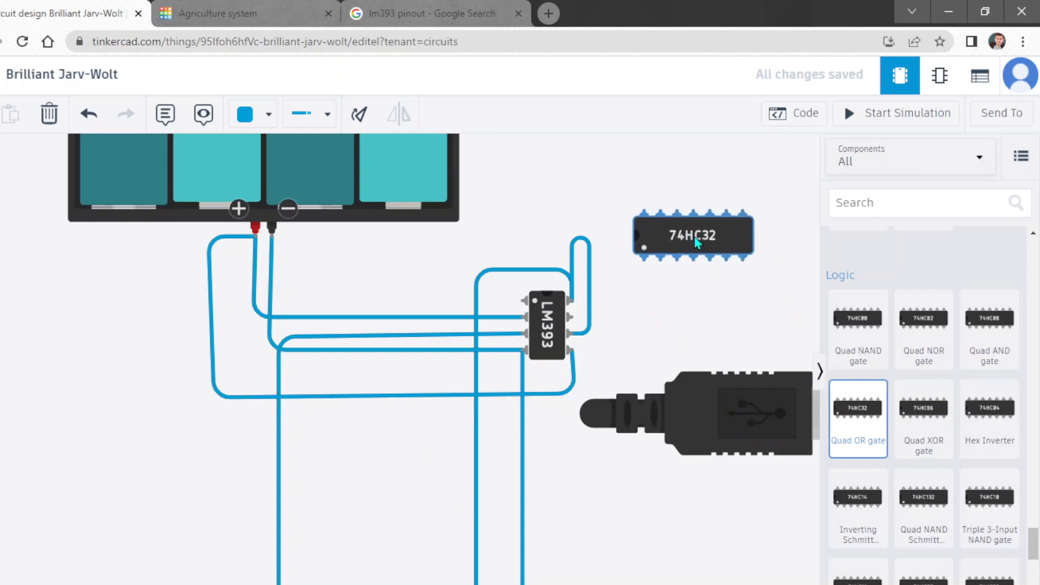
{"action": "left_click", "coordinate": [676, 214]}
{"action": "left_click", "coordinate": [359, 114]}
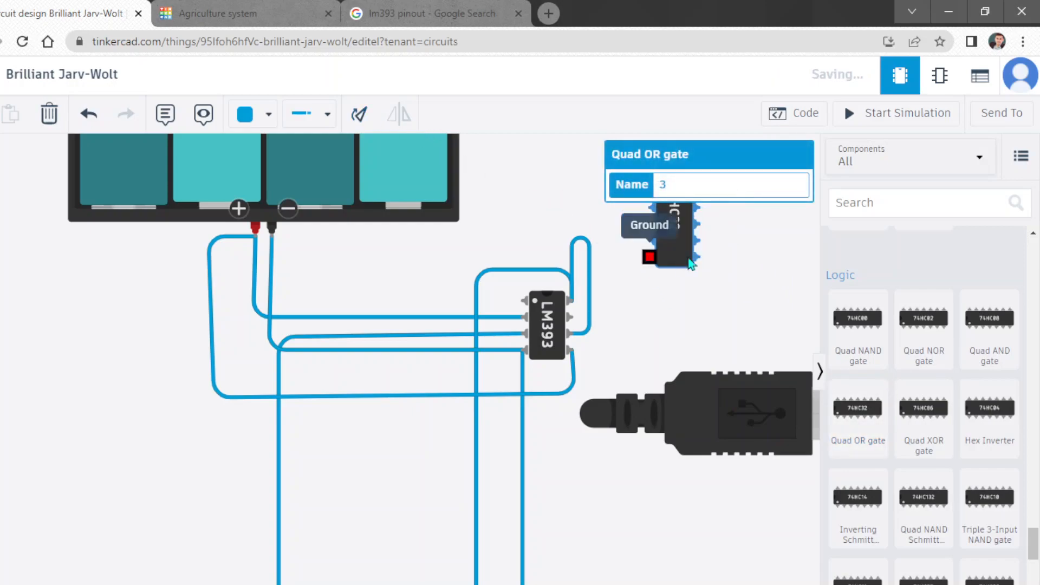
{"action": "left_click_drag", "start_coordinate": [673, 249], "coordinate": [665, 320]}
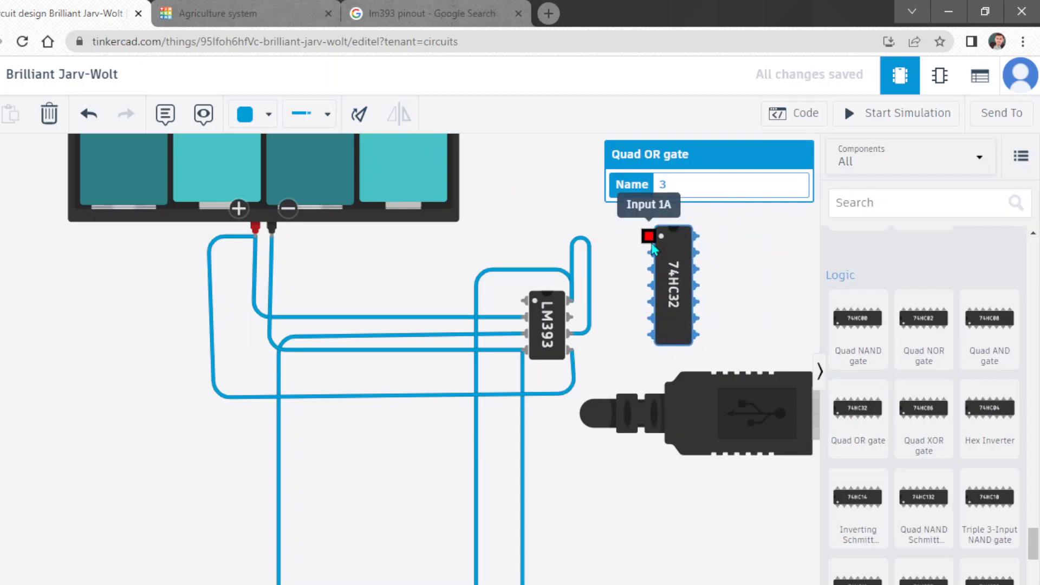
Route a wire from the 74HC32's Ground pin down below the USB plug and back up to the LM393's Ground pin.
{"action": "left_click", "coordinate": [650, 335]}
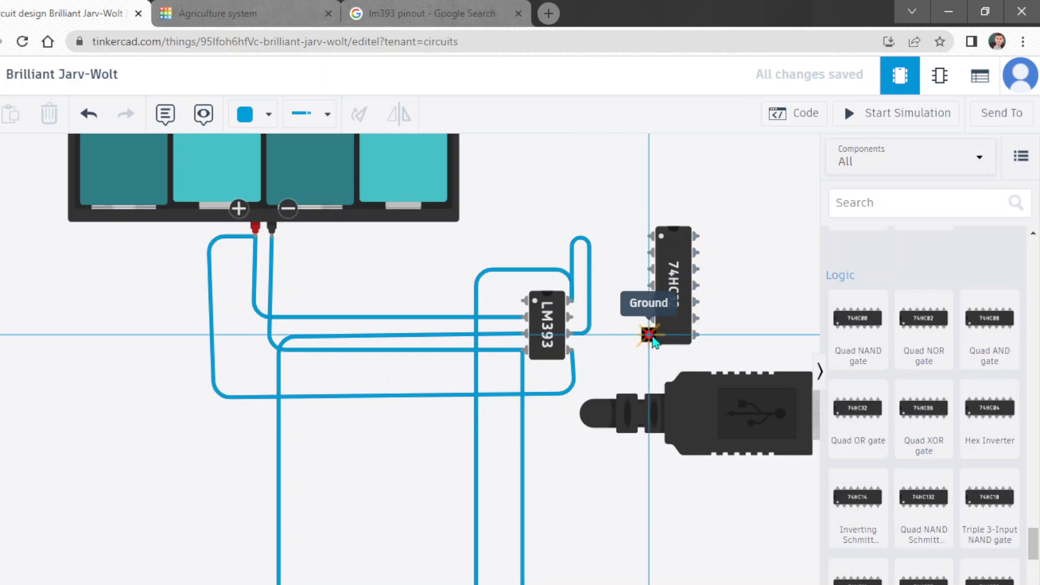
{"action": "left_click", "coordinate": [618, 338]}
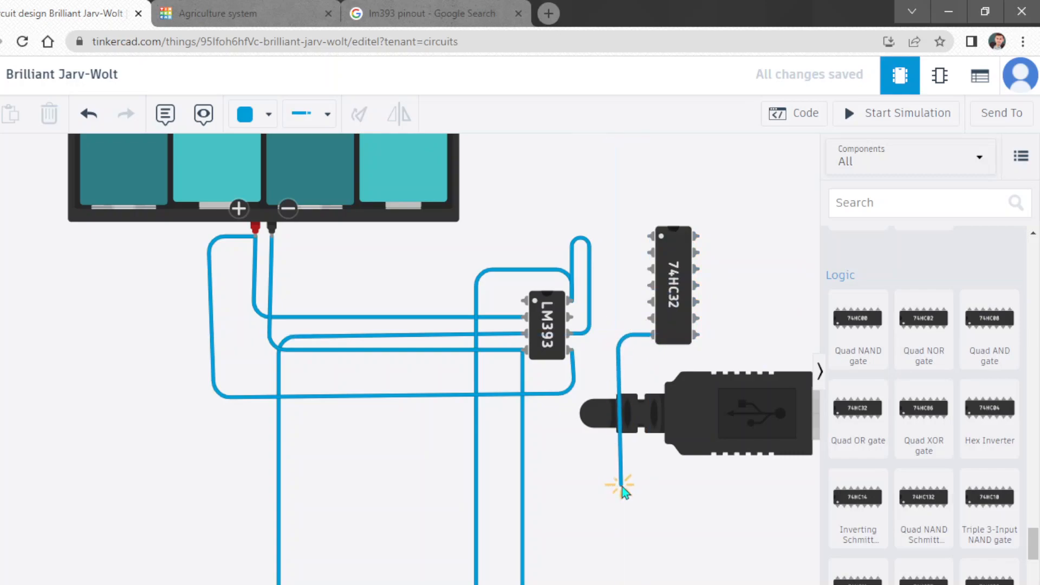
{"action": "left_click", "coordinate": [530, 485]}
{"action": "left_click", "coordinate": [507, 484]}
{"action": "left_click", "coordinate": [508, 367]}
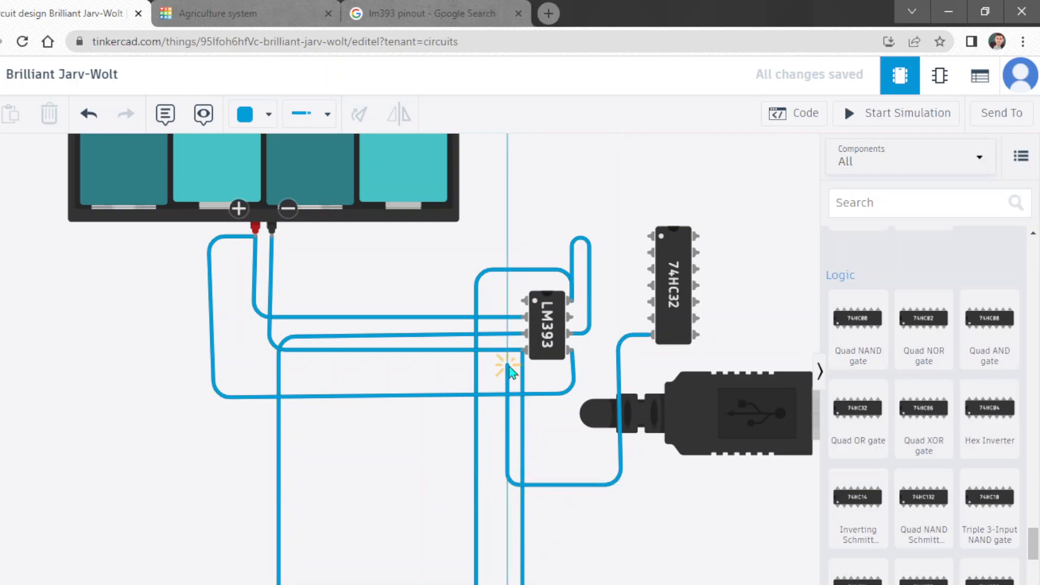
{"action": "left_click", "coordinate": [523, 352]}
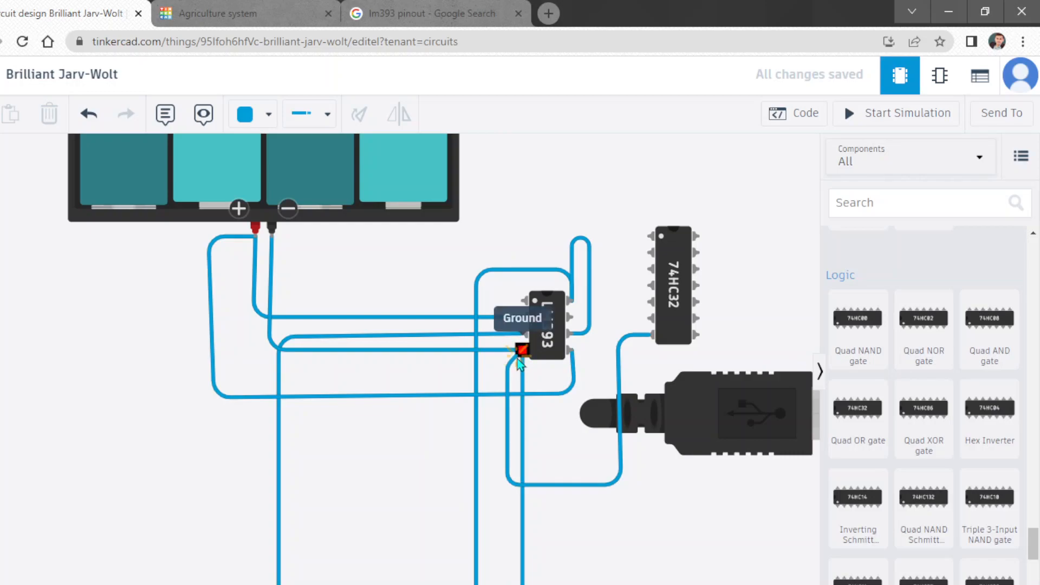
{"action": "left_click", "coordinate": [523, 352]}
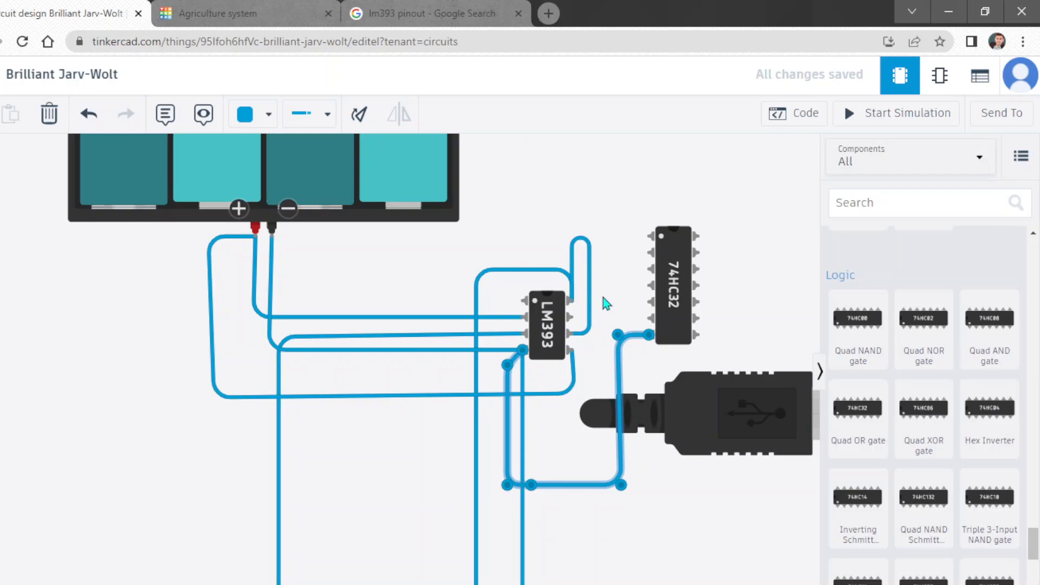
{"action": "left_click", "coordinate": [700, 362]}
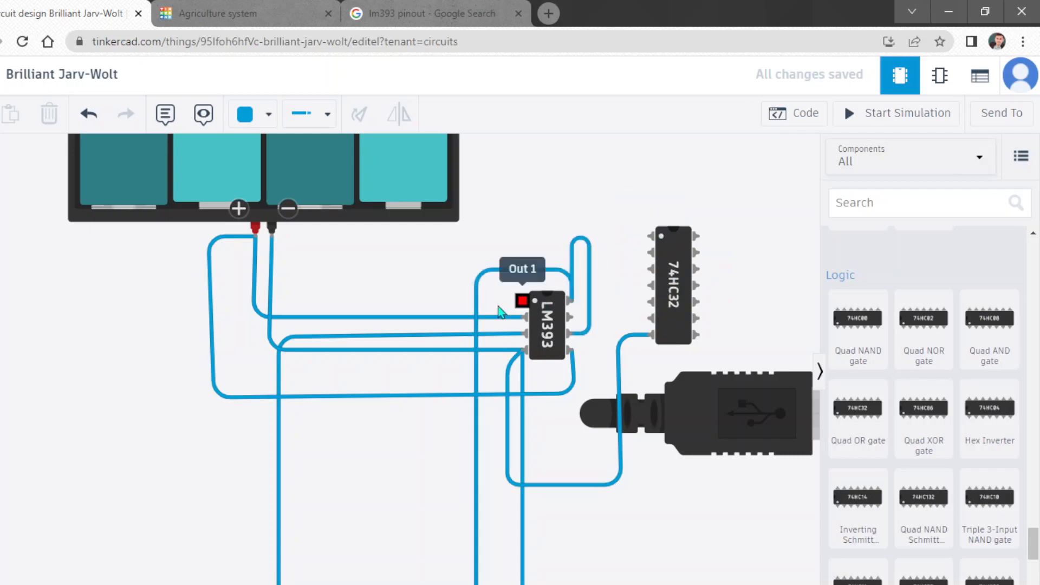
Wire the LM393's Out 2 pin to the 74HC32 pin below Input 1A, and its Out 1 pin to Input 1A.
{"action": "left_click", "coordinate": [569, 316]}
{"action": "left_click", "coordinate": [625, 319]}
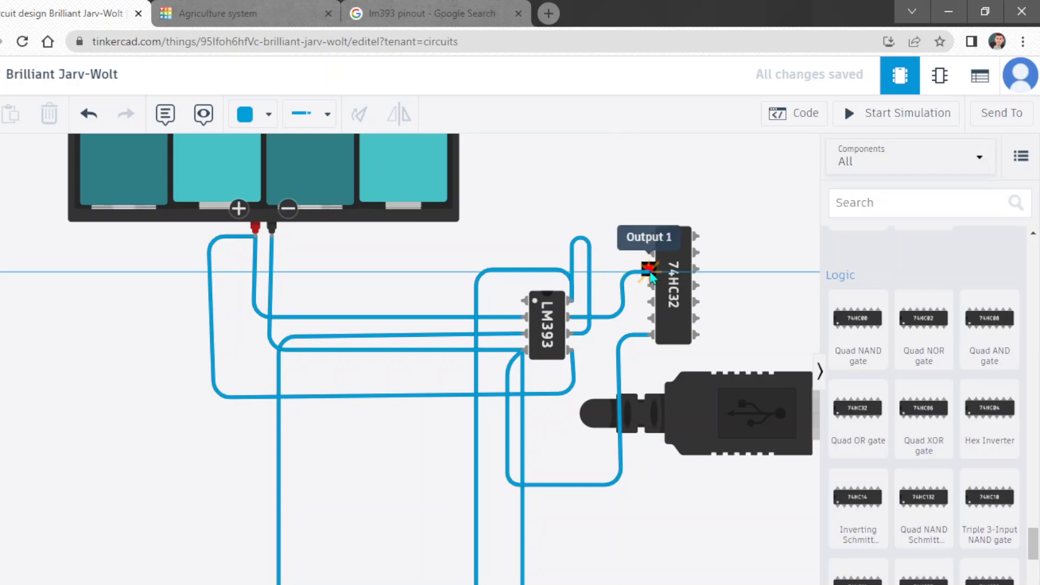
{"action": "left_click", "coordinate": [648, 253]}
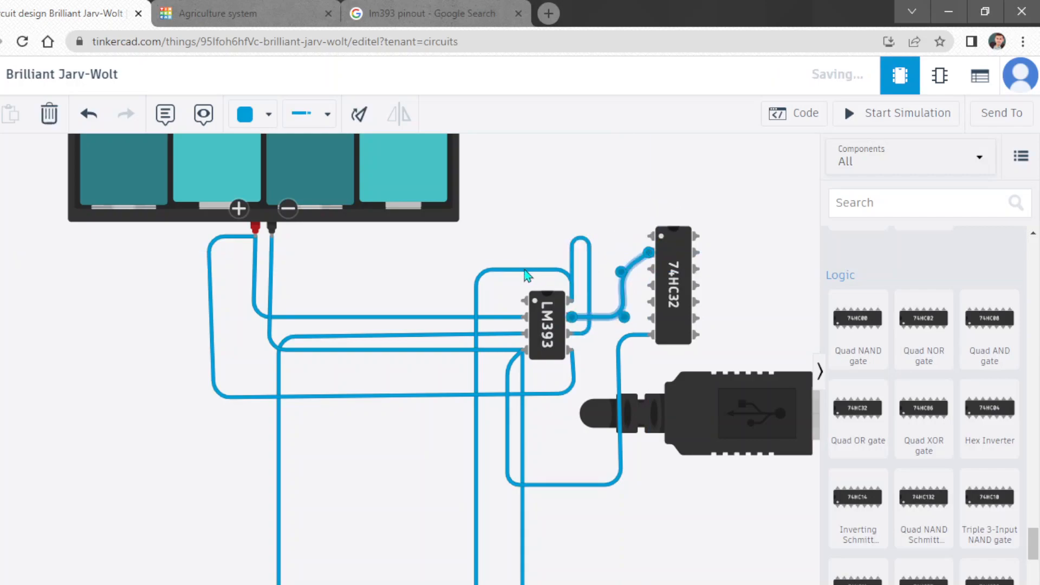
{"action": "left_click", "coordinate": [525, 300]}
{"action": "left_click", "coordinate": [523, 234]}
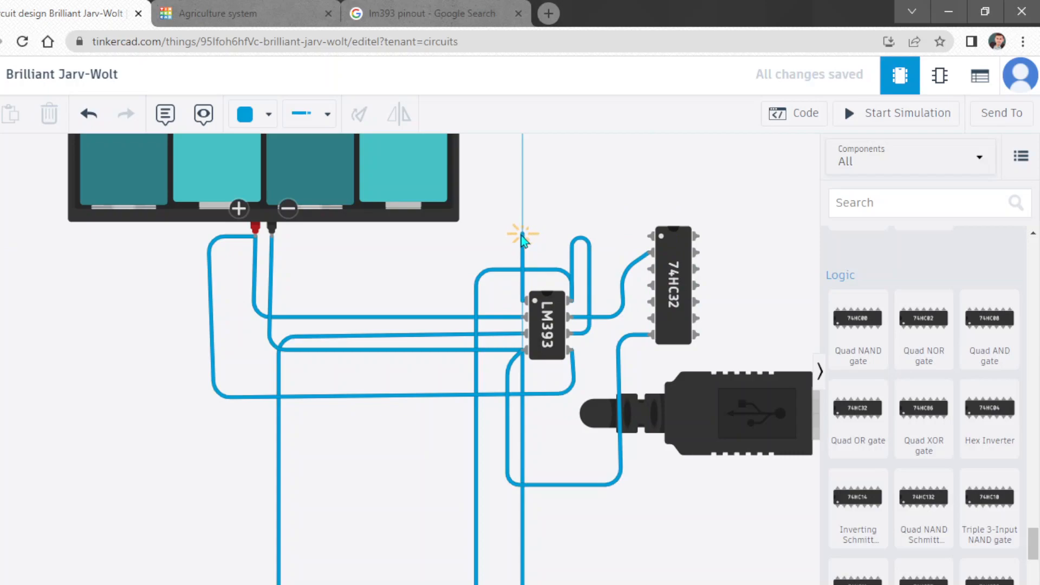
{"action": "left_click", "coordinate": [648, 236]}
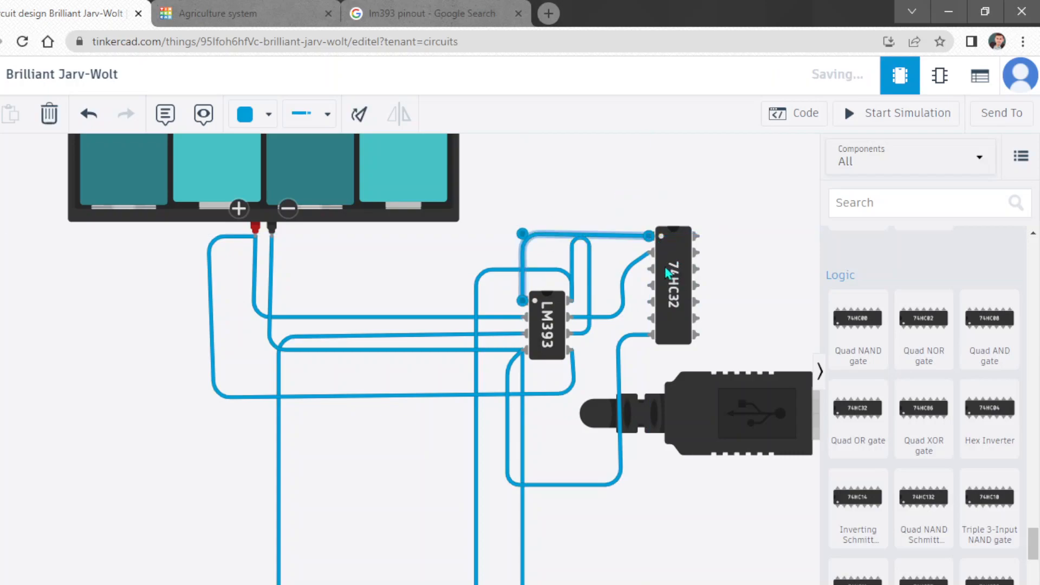
{"action": "left_click", "coordinate": [649, 268]}
{"action": "left_click", "coordinate": [629, 269]}
{"action": "left_click", "coordinate": [618, 209]}
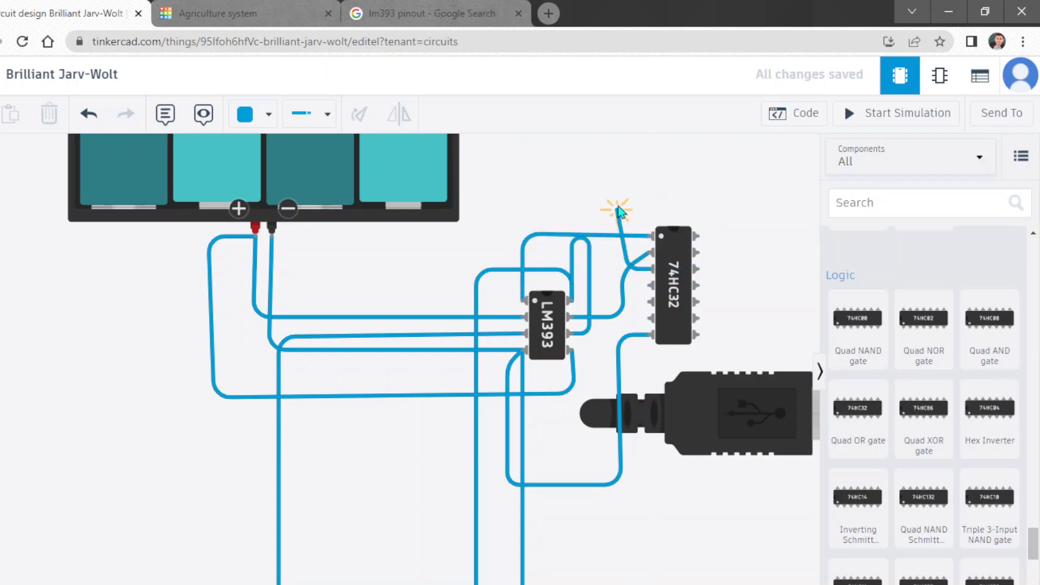
{"action": "left_click", "coordinate": [632, 193]}
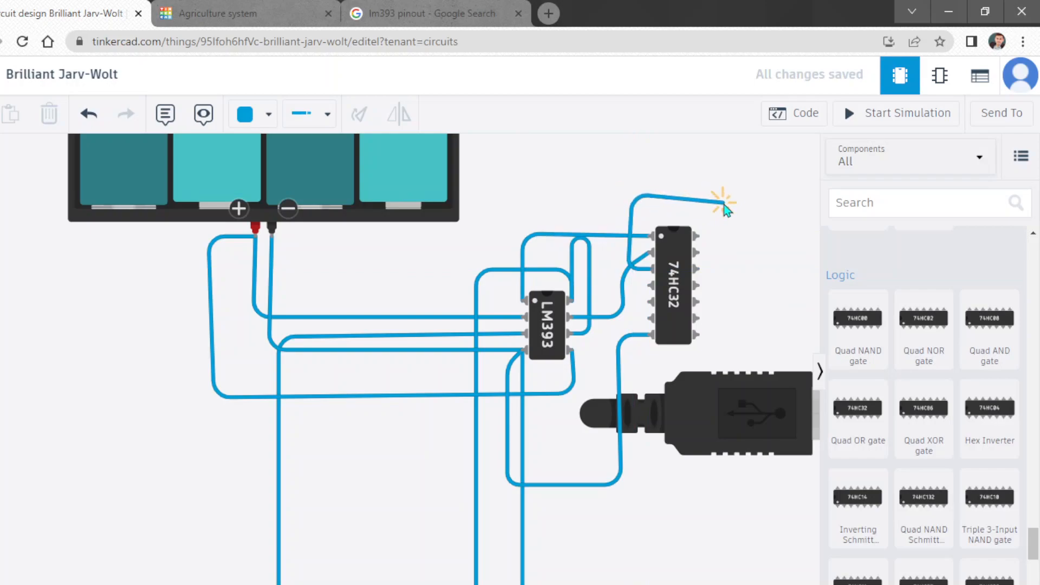
{"action": "scroll", "coordinate": [716, 502], "scroll_direction": "down", "scroll_amount": 5}
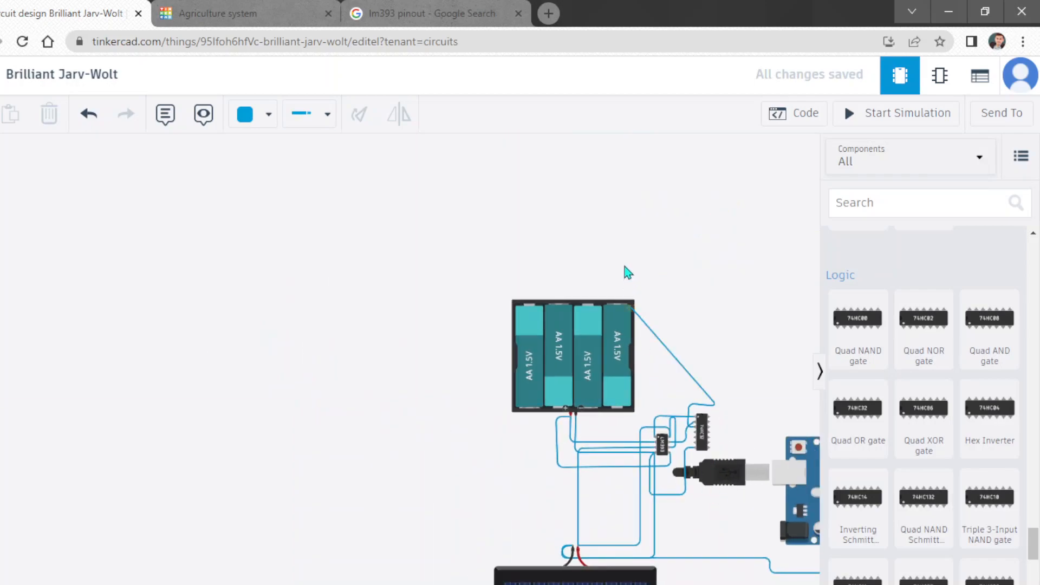
{"action": "scroll", "coordinate": [625, 267], "scroll_direction": "down", "scroll_amount": 3}
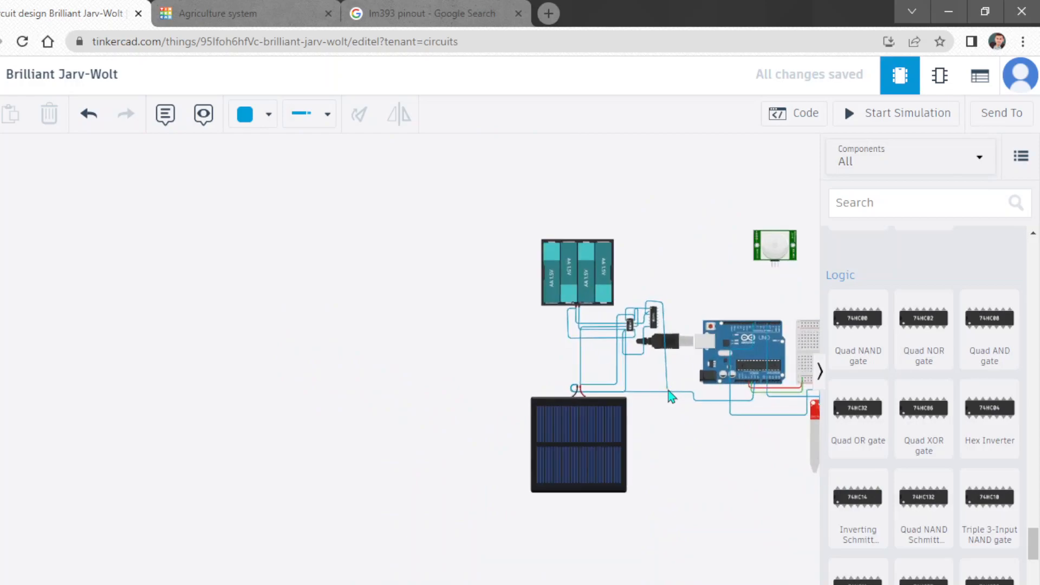
{"action": "scroll", "coordinate": [672, 397], "scroll_direction": "up", "scroll_amount": 3}
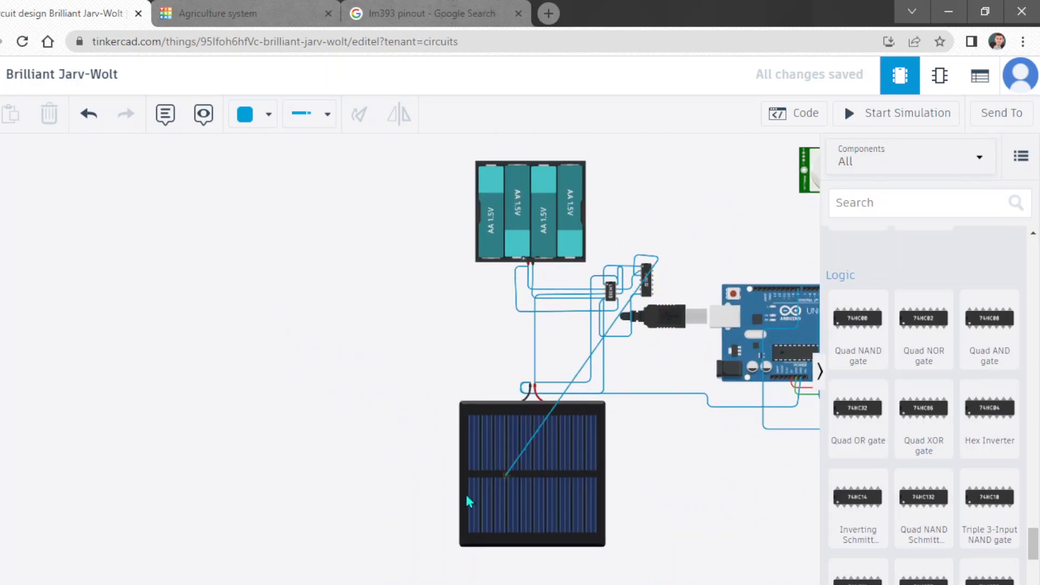
{"action": "scroll", "coordinate": [709, 372], "scroll_direction": "up", "scroll_amount": 4}
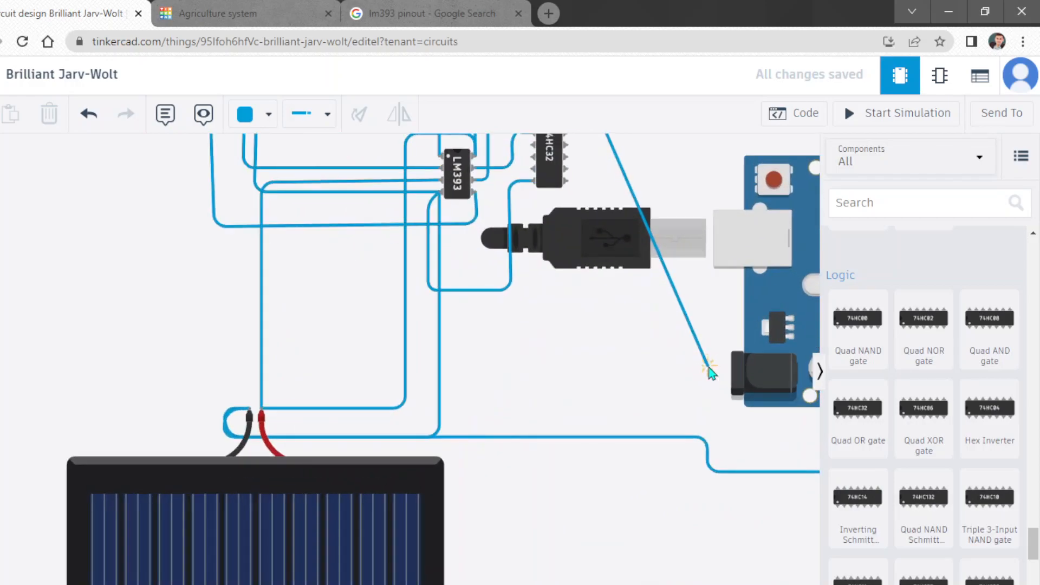
{"action": "left_click", "coordinate": [616, 383]}
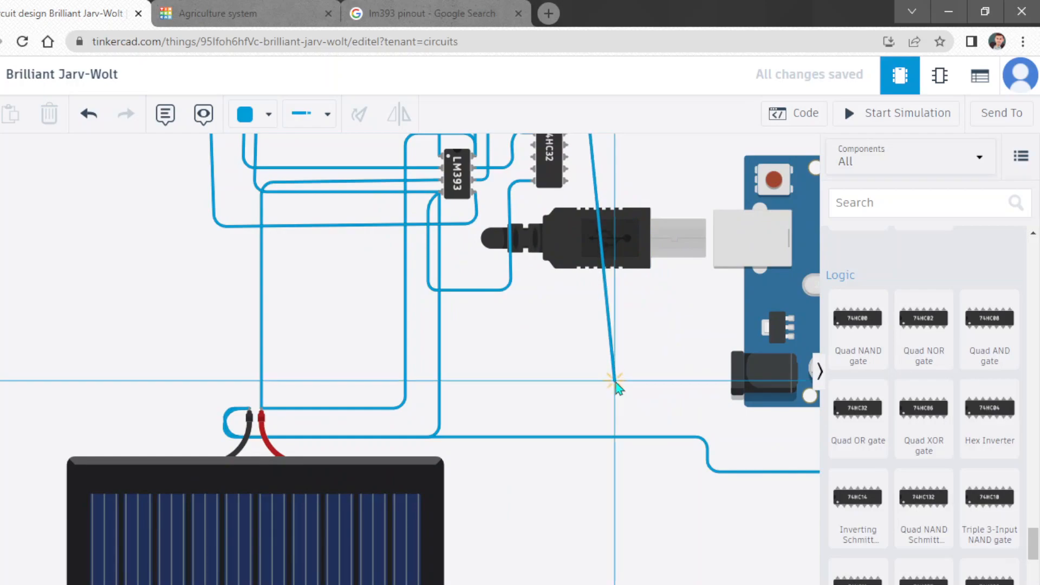
{"action": "left_click", "coordinate": [694, 376]}
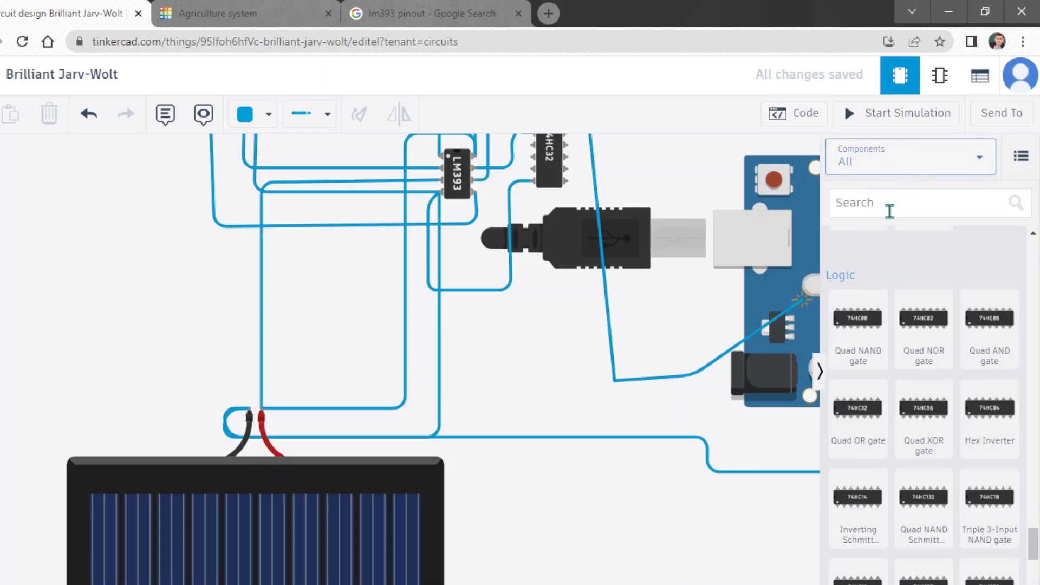
{"action": "scroll", "coordinate": [1034, 260], "scroll_direction": "up", "scroll_amount": 15}
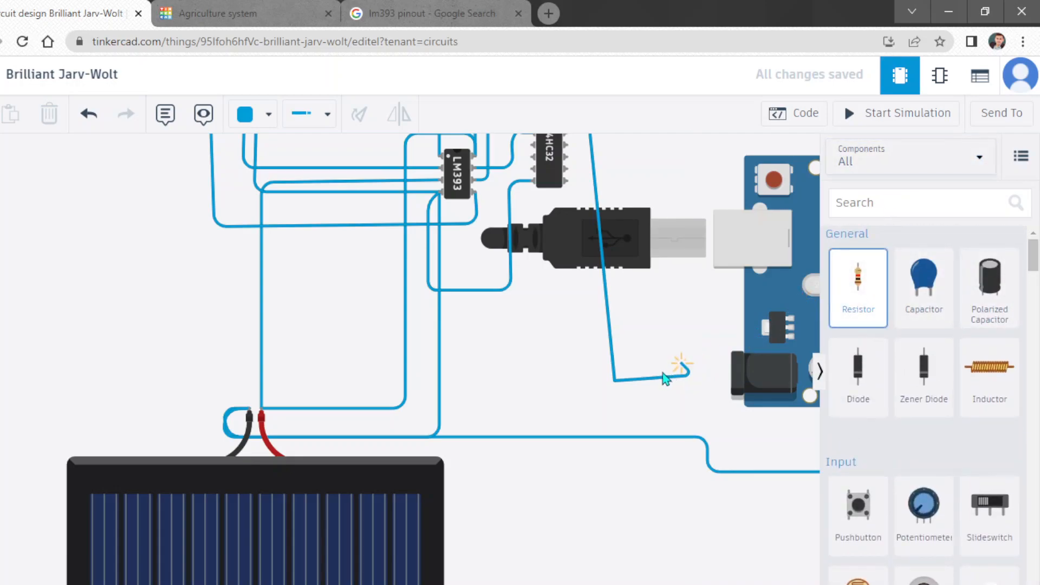
{"action": "key", "text": "Escape"}
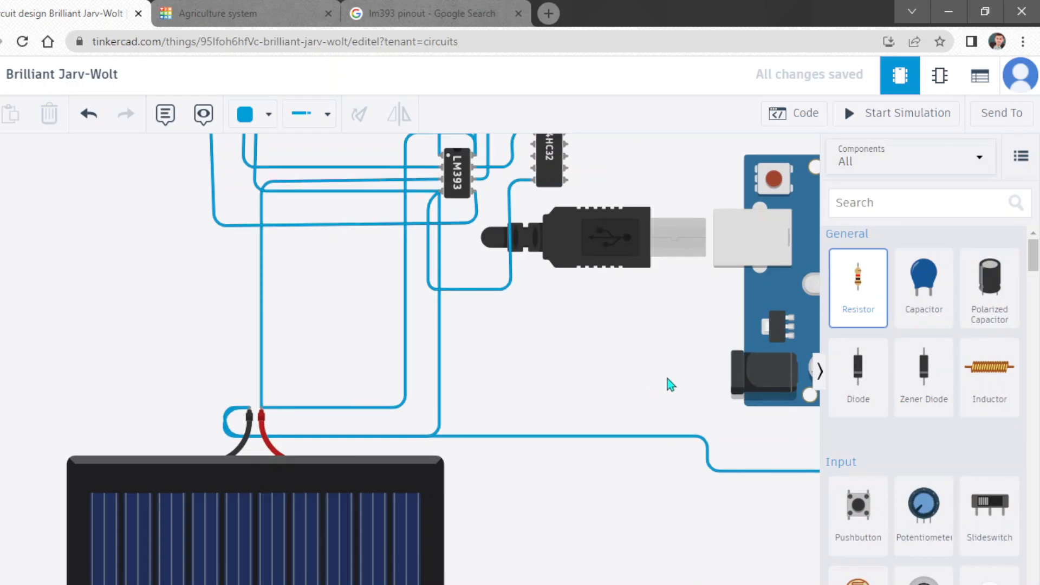
Place a horizontal resistor below the USB plug, beside the Arduino's power jack, and set its resistance unit to pΩ.
{"action": "left_click_drag", "start_coordinate": [850, 314], "coordinate": [630, 365]}
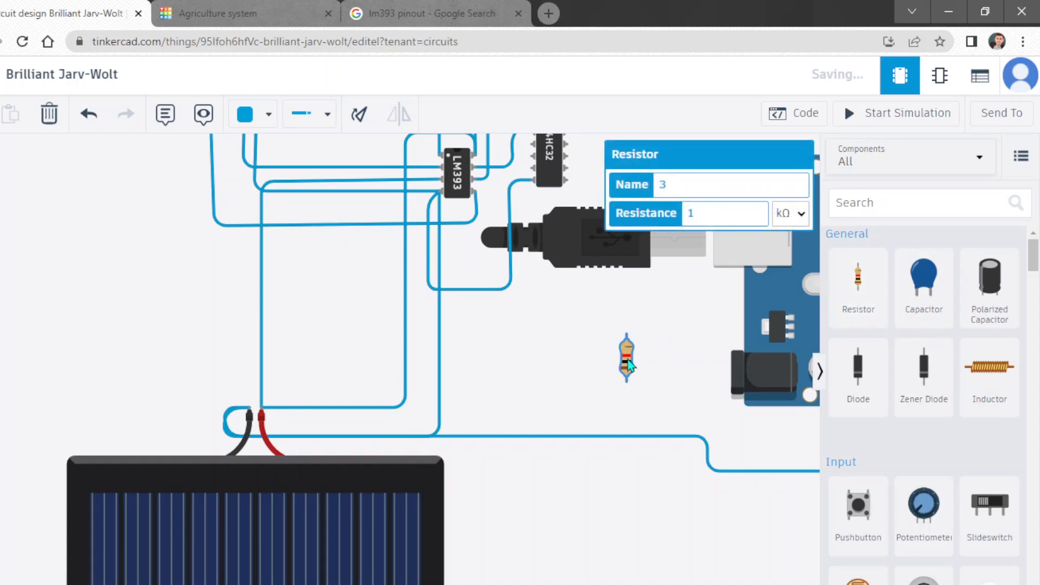
{"action": "double_click", "coordinate": [359, 114]}
{"action": "left_click", "coordinate": [367, 128]}
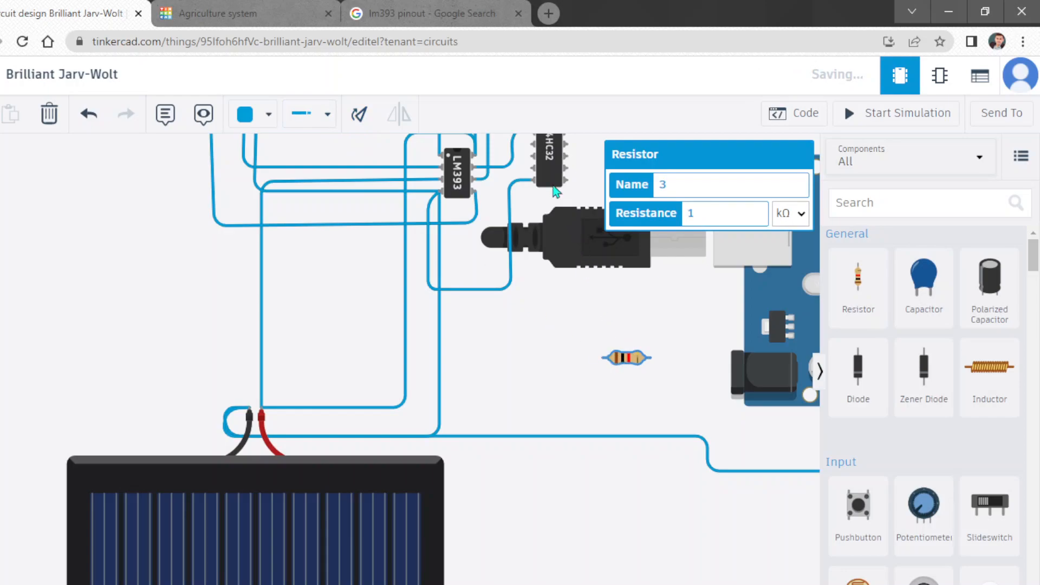
{"action": "scroll", "coordinate": [537, 299], "scroll_direction": "down", "scroll_amount": 3}
{"action": "left_click", "coordinate": [785, 213]}
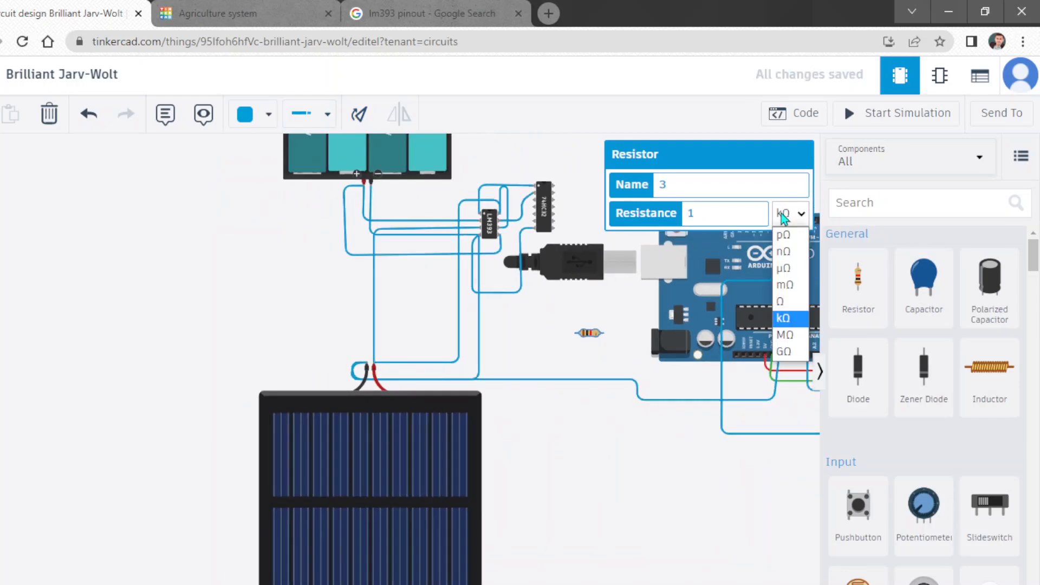
{"action": "left_click", "coordinate": [784, 236]}
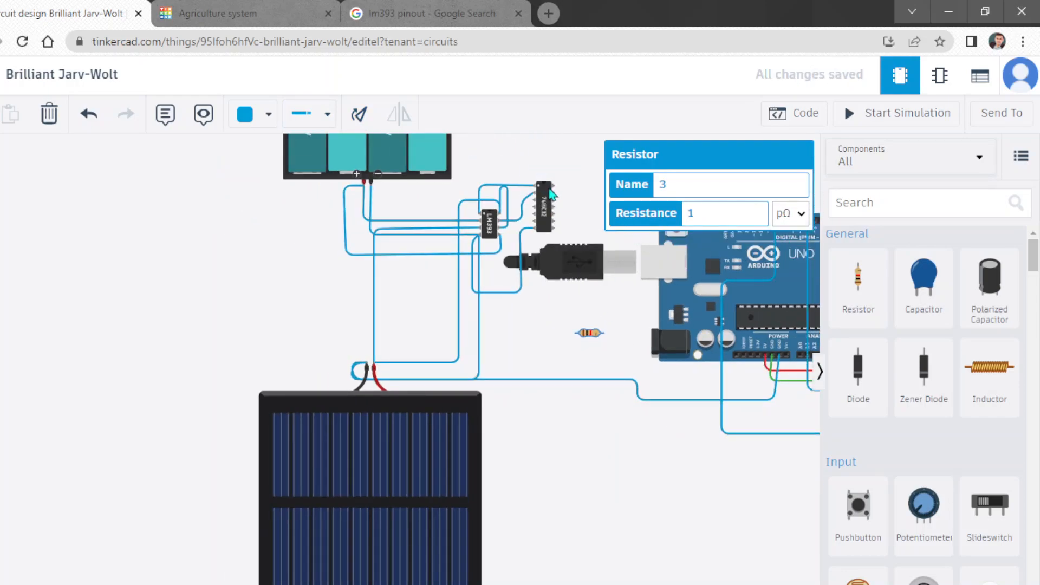
Route a wire from the 74HC32 pin just above Input 2A down and across to the resistor's nearer terminal.
{"action": "left_click", "coordinate": [536, 219]}
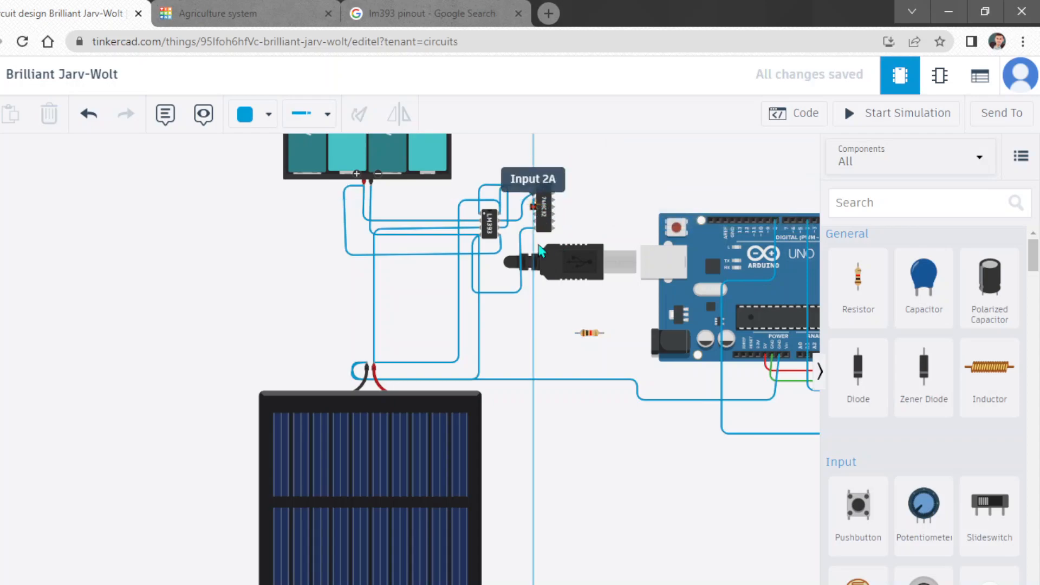
{"action": "left_click", "coordinate": [533, 333]}
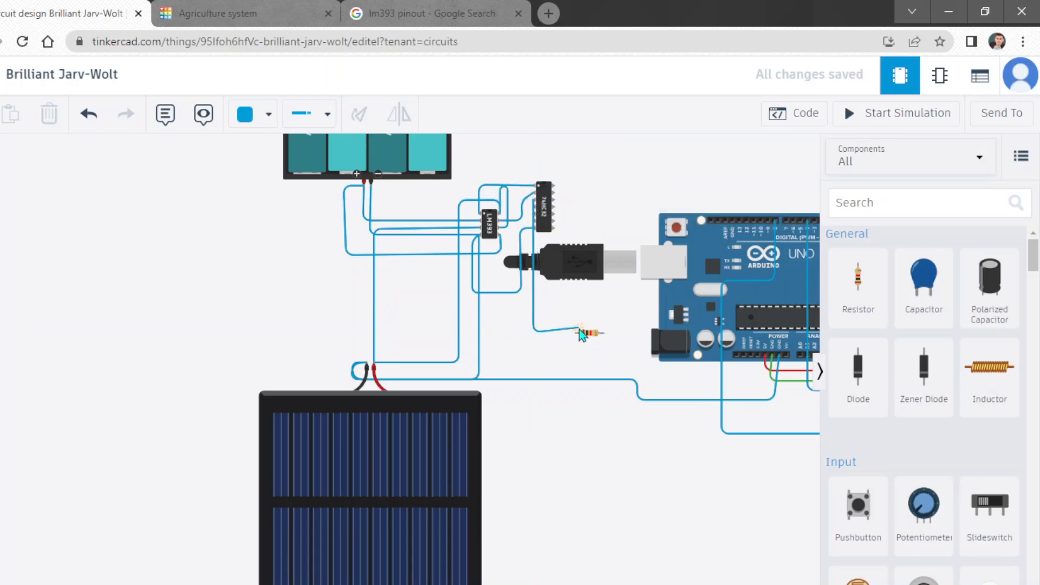
{"action": "left_click", "coordinate": [575, 332]}
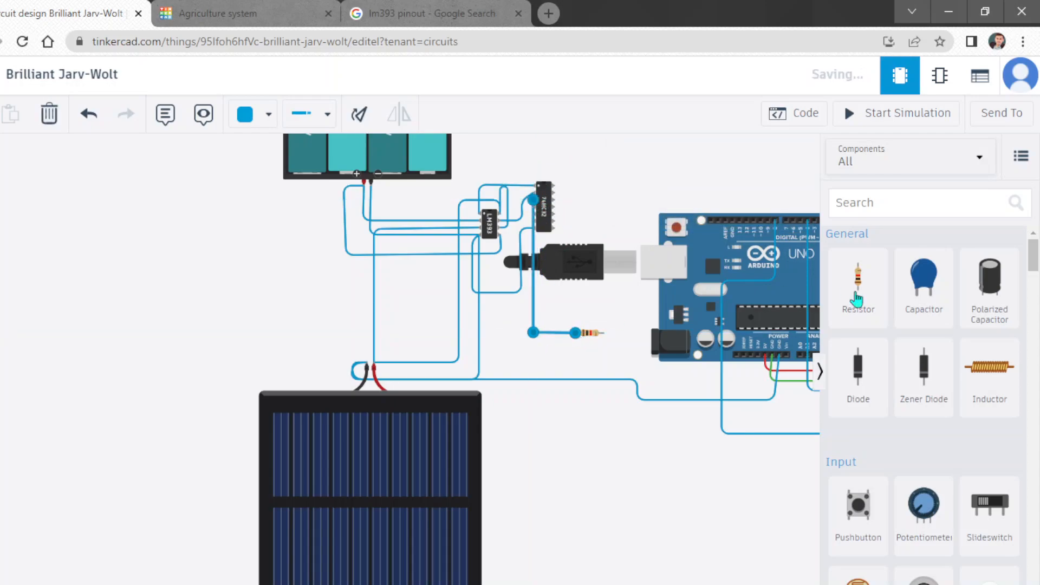
{"action": "left_click", "coordinate": [564, 361]}
Set the 1.5V battery pack's count to 3 batteries.
{"action": "scroll", "coordinate": [607, 296], "scroll_direction": "down", "scroll_amount": 2}
{"action": "scroll", "coordinate": [606, 295], "scroll_direction": "down", "scroll_amount": 1}
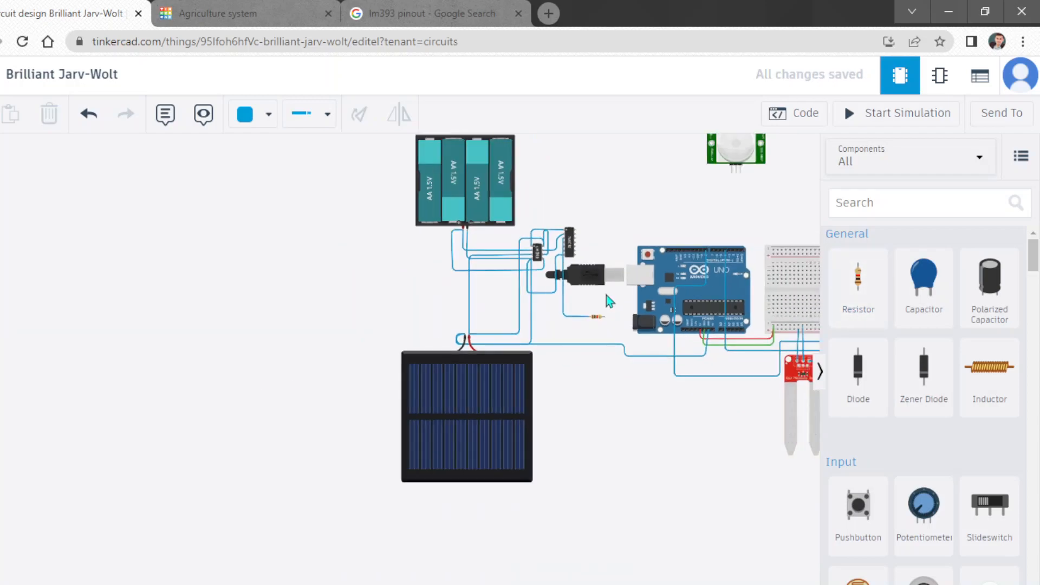
{"action": "scroll", "coordinate": [187, 334], "scroll_direction": "down", "scroll_amount": 2}
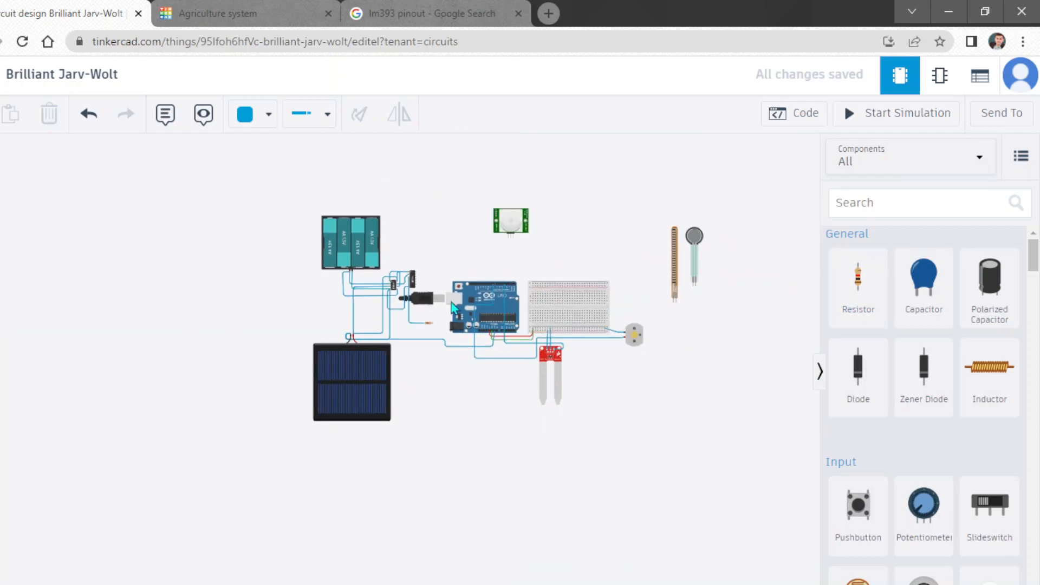
{"action": "scroll", "coordinate": [458, 303], "scroll_direction": "up", "scroll_amount": 2}
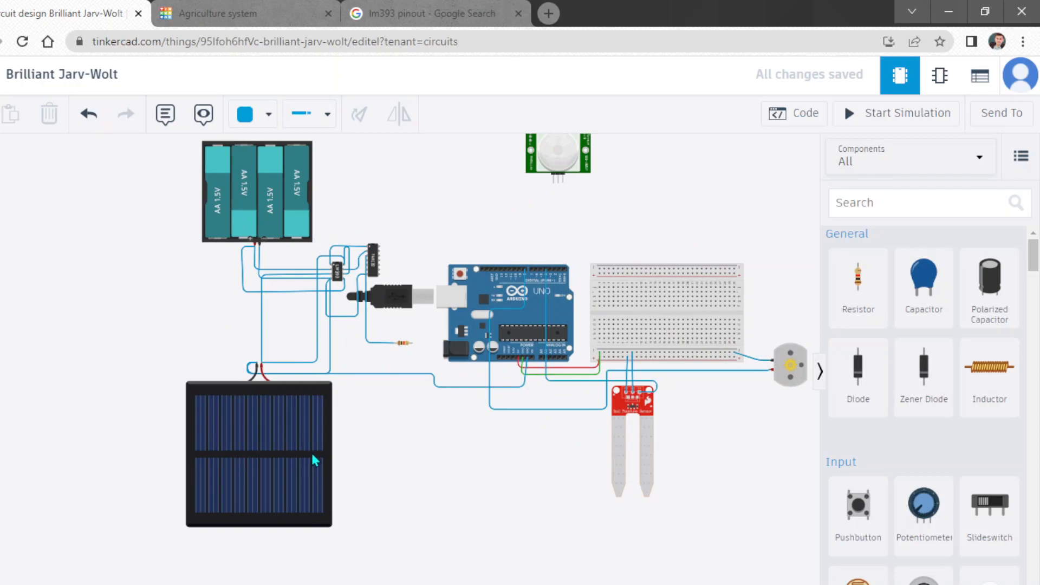
{"action": "left_click", "coordinate": [306, 208]}
{"action": "left_click", "coordinate": [662, 217]}
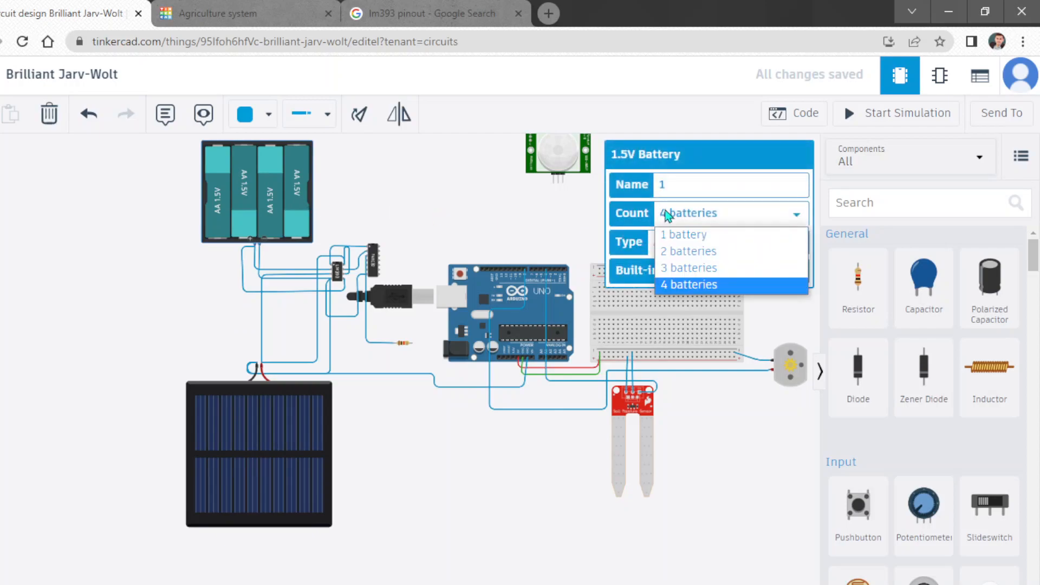
{"action": "left_click", "coordinate": [668, 270]}
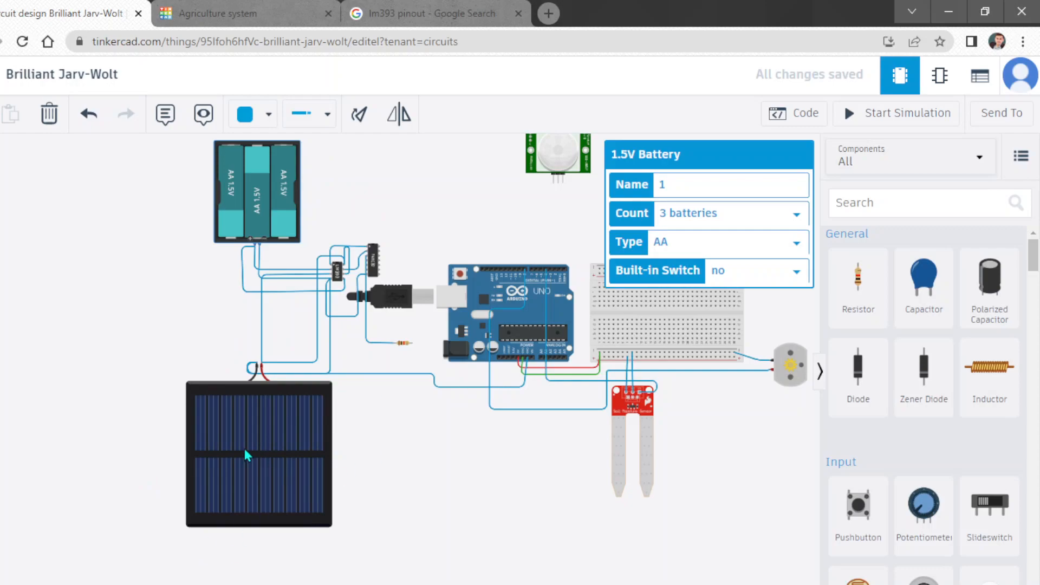
Examine the wiring and properties of the LM393, battery pack, solar cell, 74HC32 and Arduino.
{"action": "scroll", "coordinate": [285, 386], "scroll_direction": "up", "scroll_amount": 3}
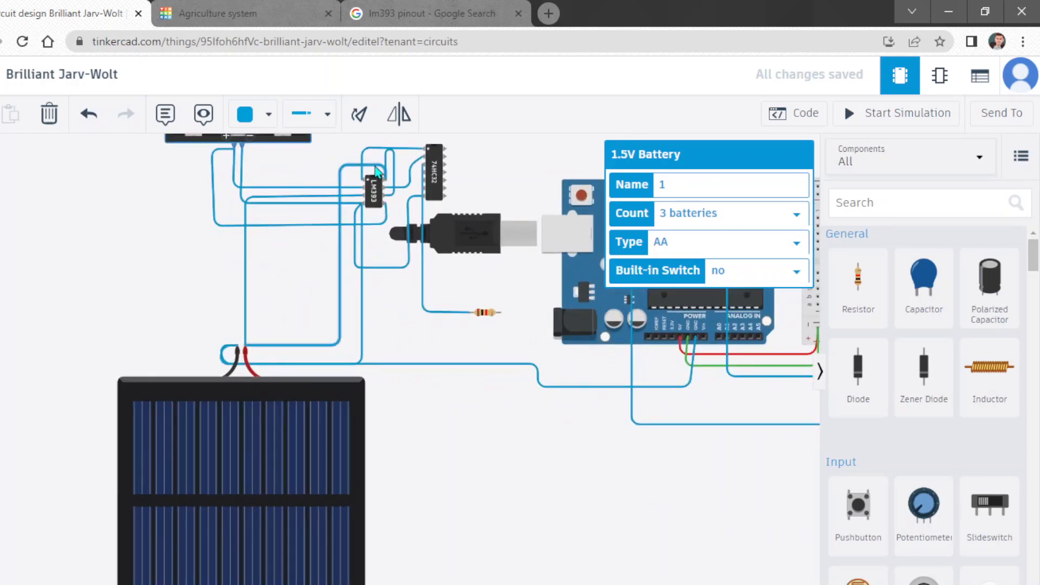
{"action": "left_click", "coordinate": [376, 194]}
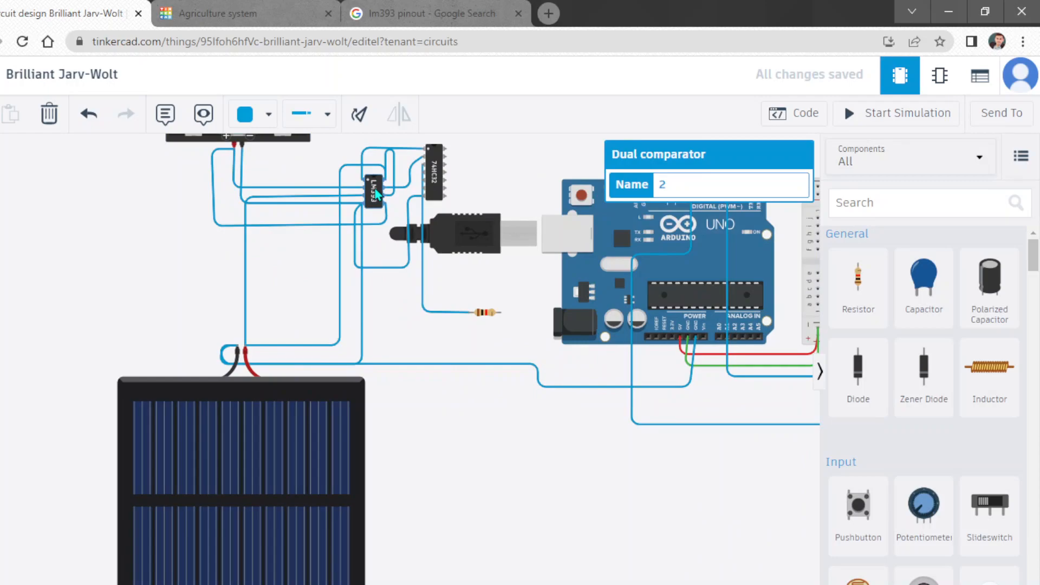
{"action": "scroll", "coordinate": [343, 447], "scroll_direction": "down", "scroll_amount": 2}
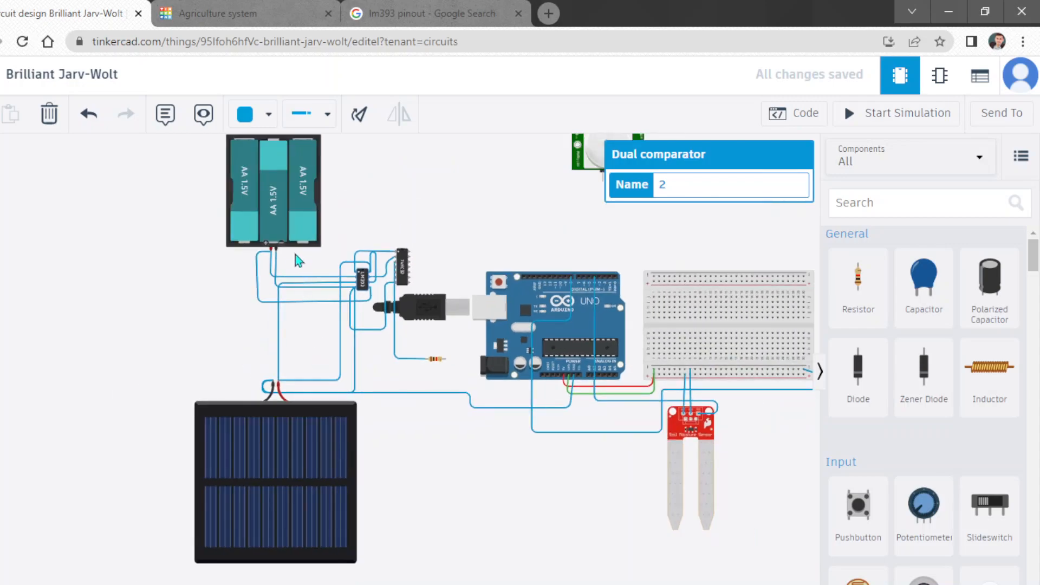
{"action": "left_click", "coordinate": [260, 497]}
{"action": "left_click", "coordinate": [266, 237]}
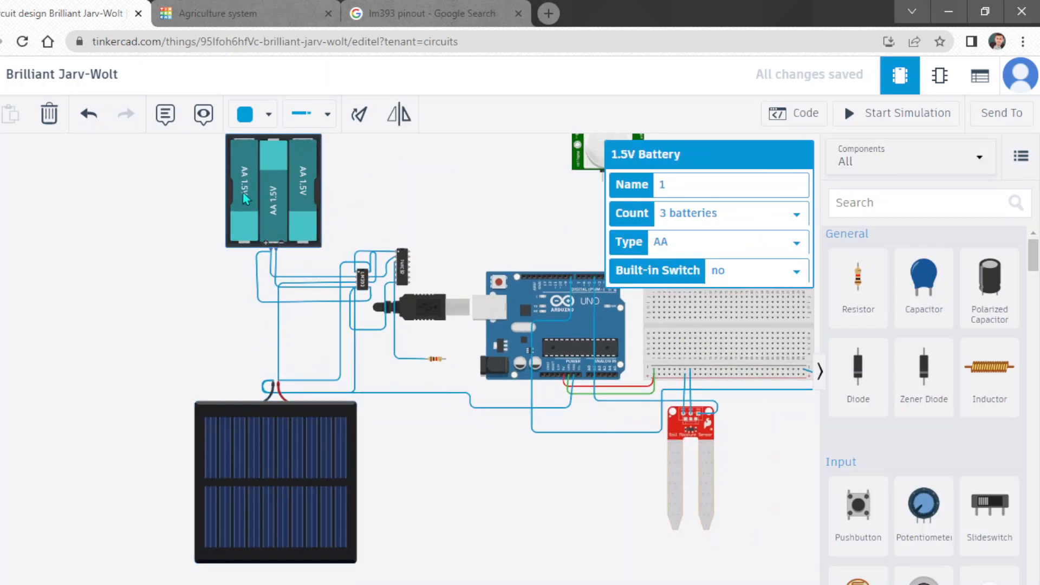
{"action": "left_click", "coordinate": [310, 498]}
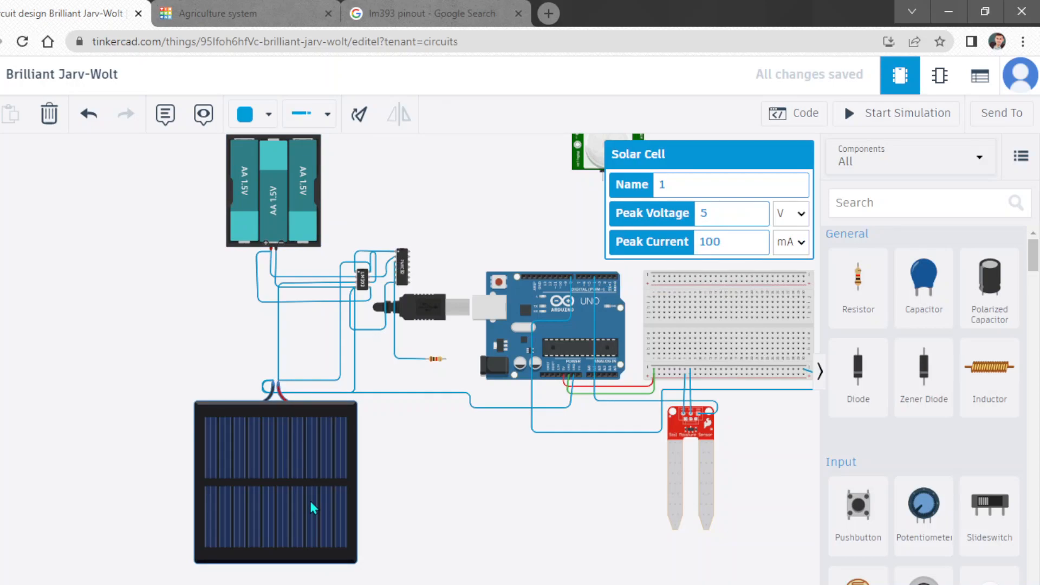
{"action": "left_click", "coordinate": [272, 240]}
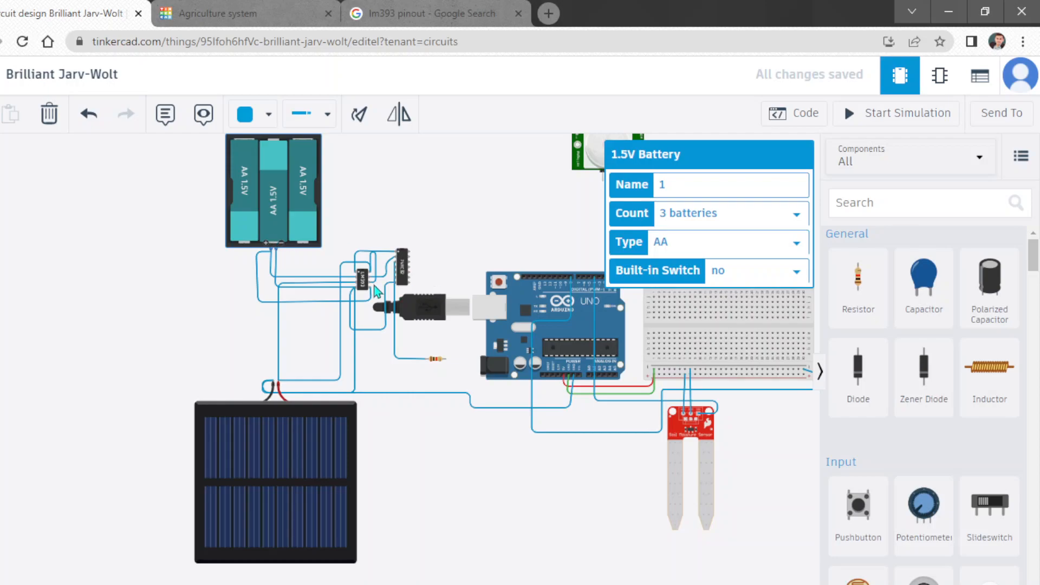
{"action": "scroll", "coordinate": [374, 290], "scroll_direction": "up", "scroll_amount": 2}
{"action": "scroll", "coordinate": [374, 289], "scroll_direction": "up", "scroll_amount": 2}
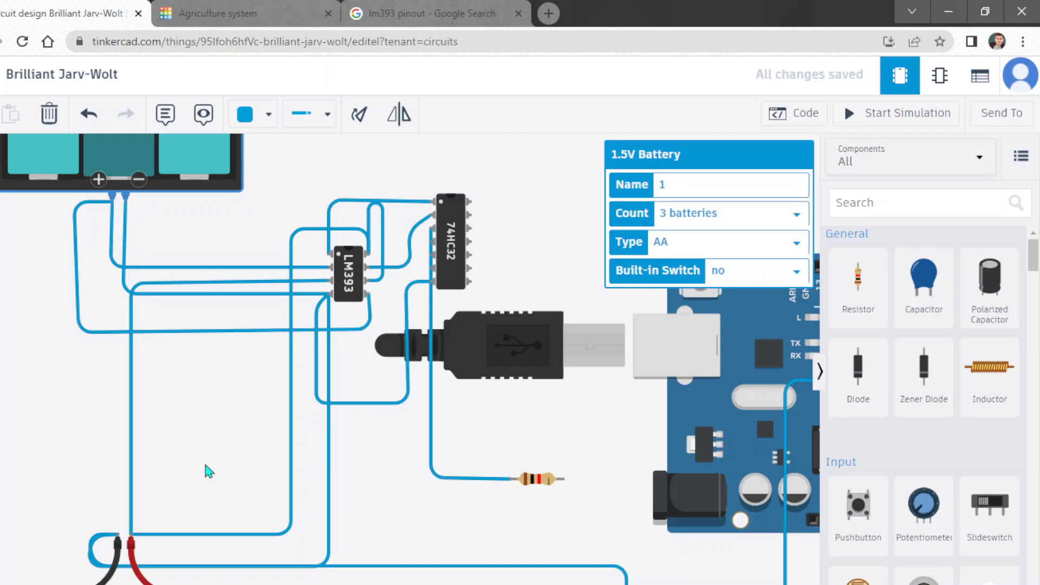
{"action": "scroll", "coordinate": [250, 396], "scroll_direction": "down", "scroll_amount": 2}
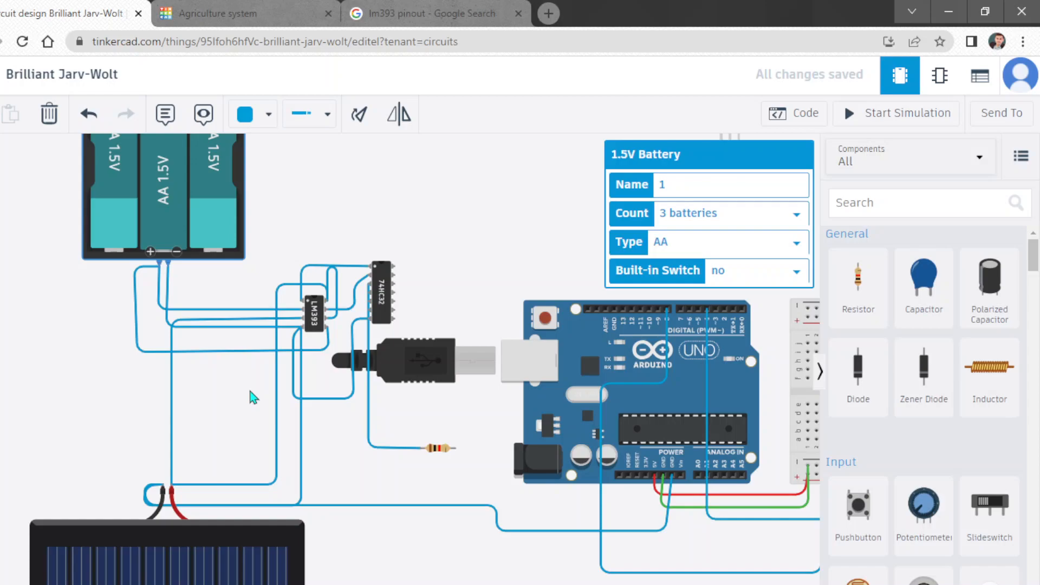
{"action": "left_click", "coordinate": [381, 286]}
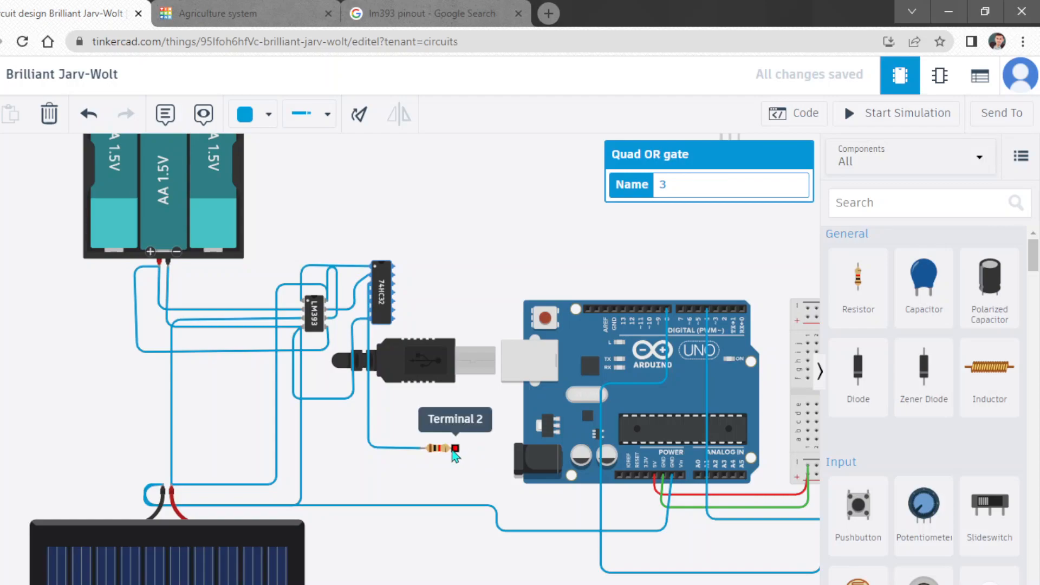
{"action": "left_click", "coordinate": [553, 462]}
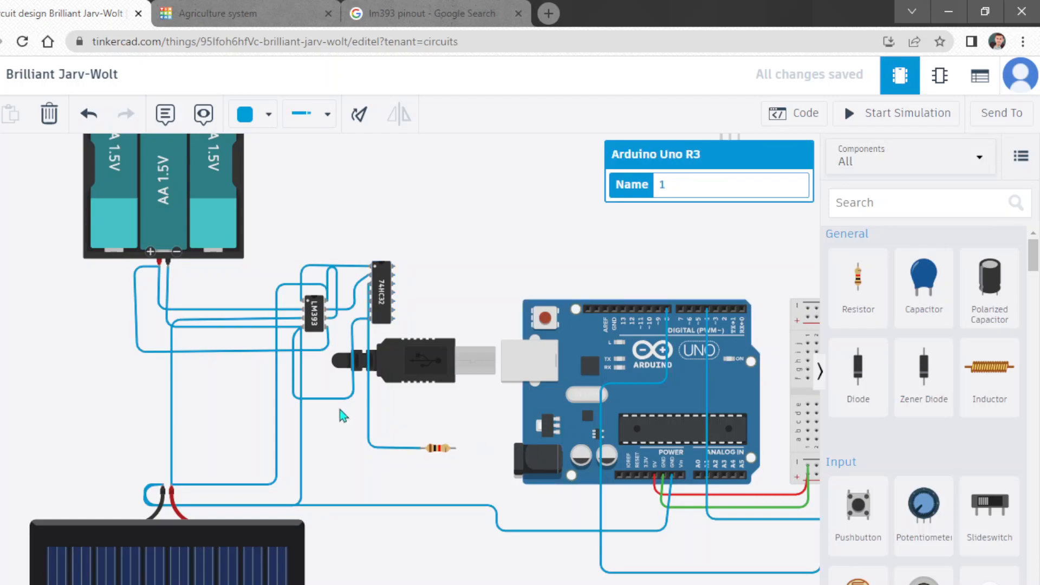
Route a wire from the battery pack's negative terminal down to the solar cell's negative terminal.
{"action": "left_click", "coordinate": [169, 266]}
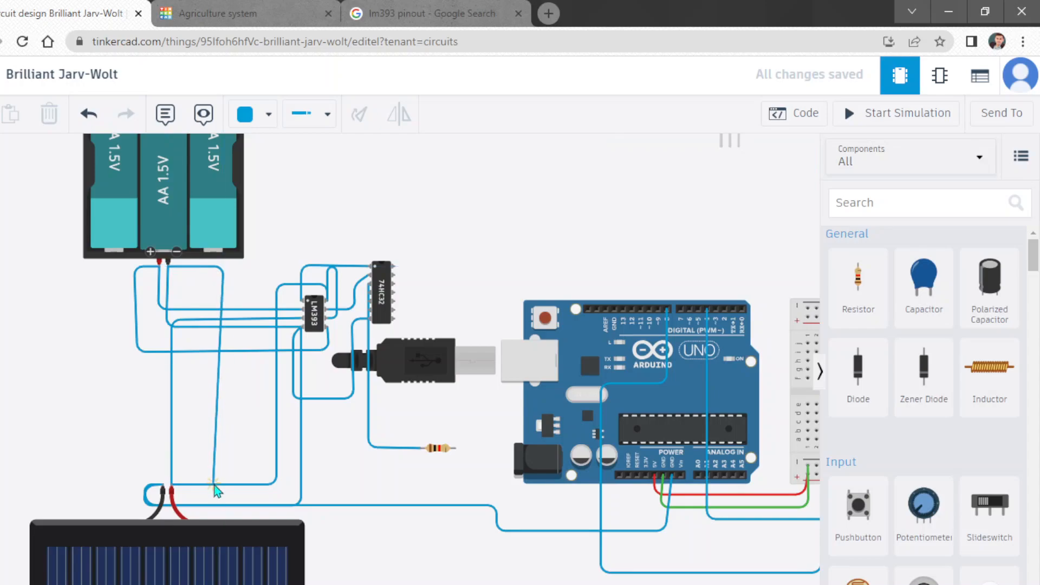
{"action": "left_click", "coordinate": [223, 464]}
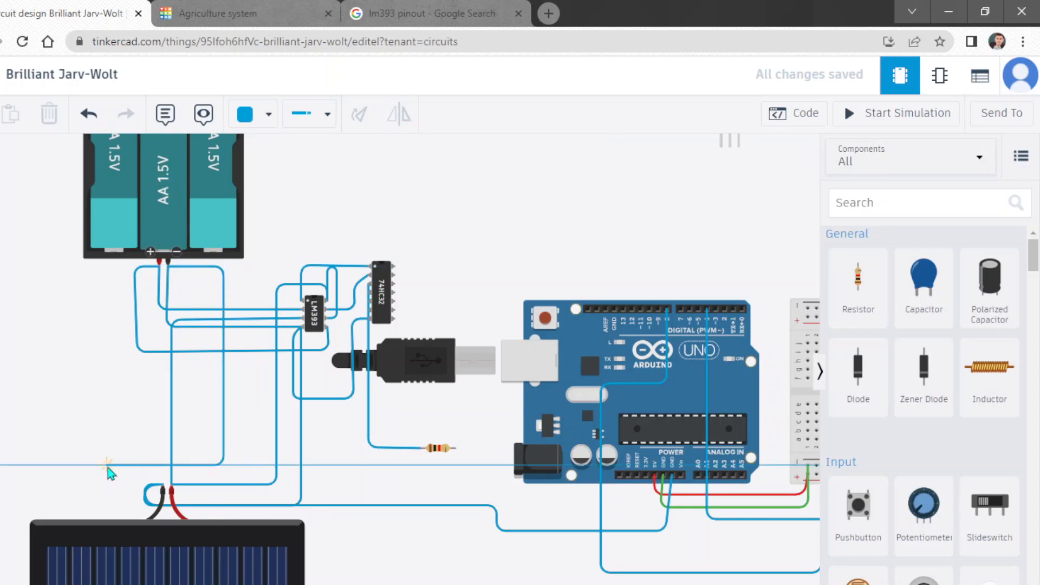
{"action": "left_click", "coordinate": [162, 484]}
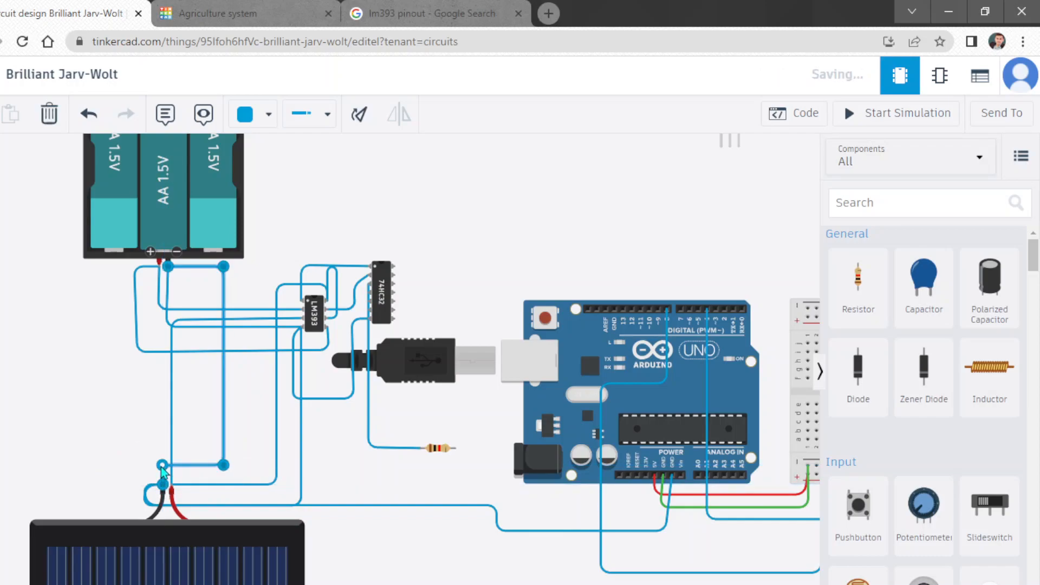
{"action": "left_click", "coordinate": [244, 443]}
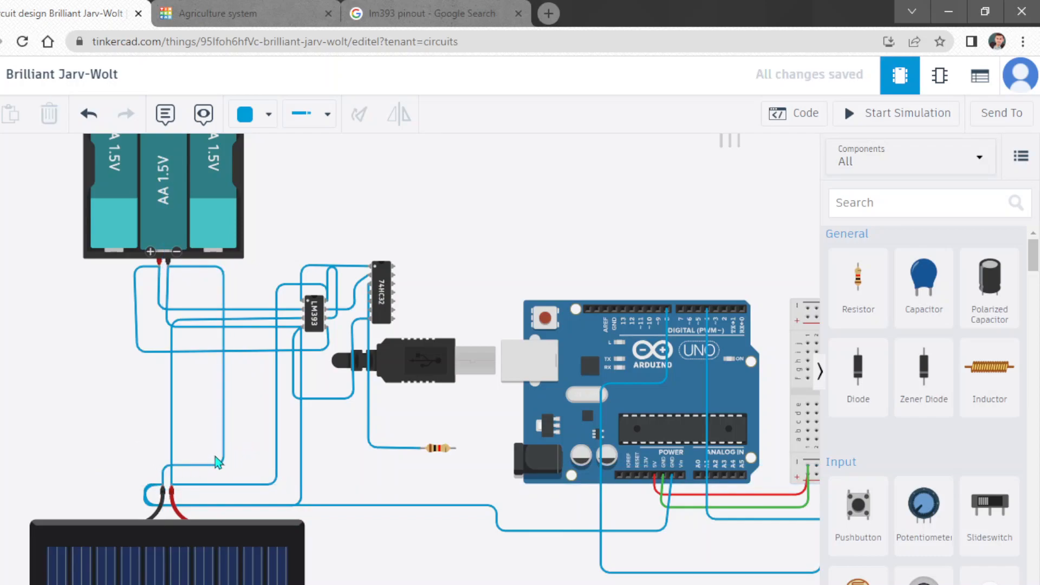
Route a wire from the solar cell's negative terminal around below the resistor and up to its Terminal 2.
{"action": "left_click", "coordinate": [163, 487]}
{"action": "left_click", "coordinate": [161, 435]}
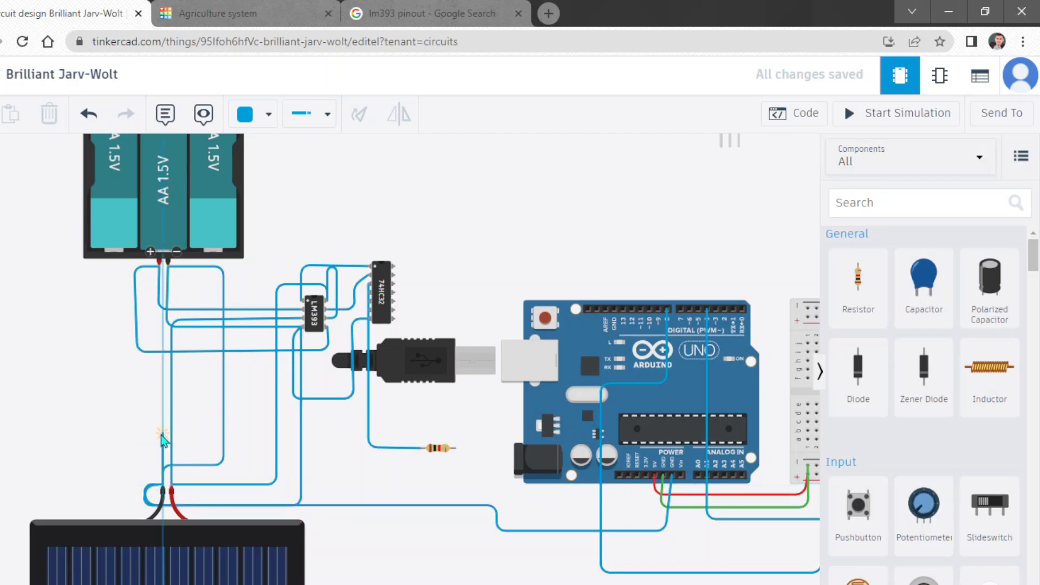
{"action": "left_click", "coordinate": [342, 436]}
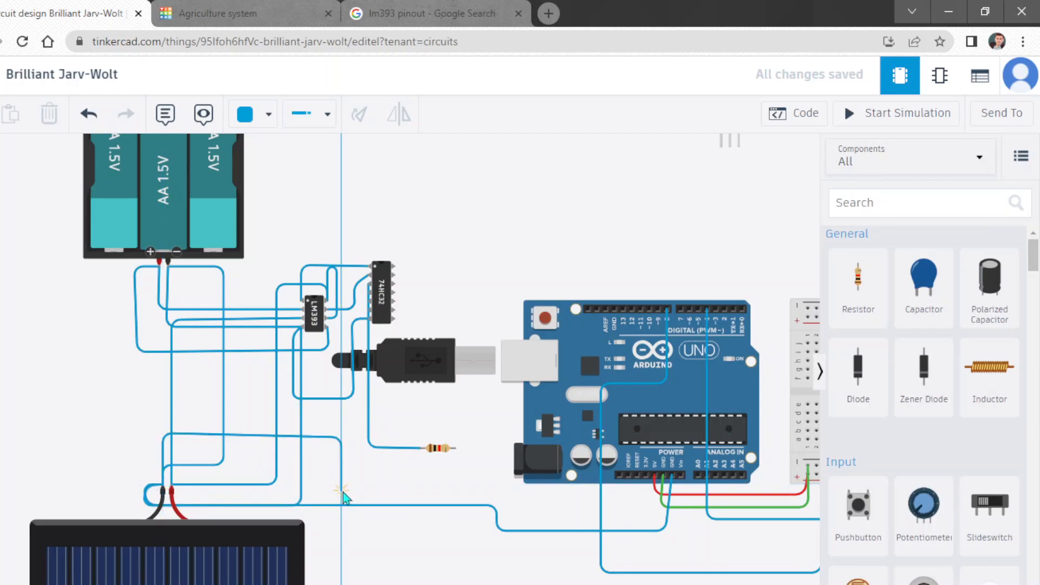
{"action": "left_click", "coordinate": [343, 488]}
{"action": "left_click", "coordinate": [459, 488]}
{"action": "left_click", "coordinate": [455, 447]}
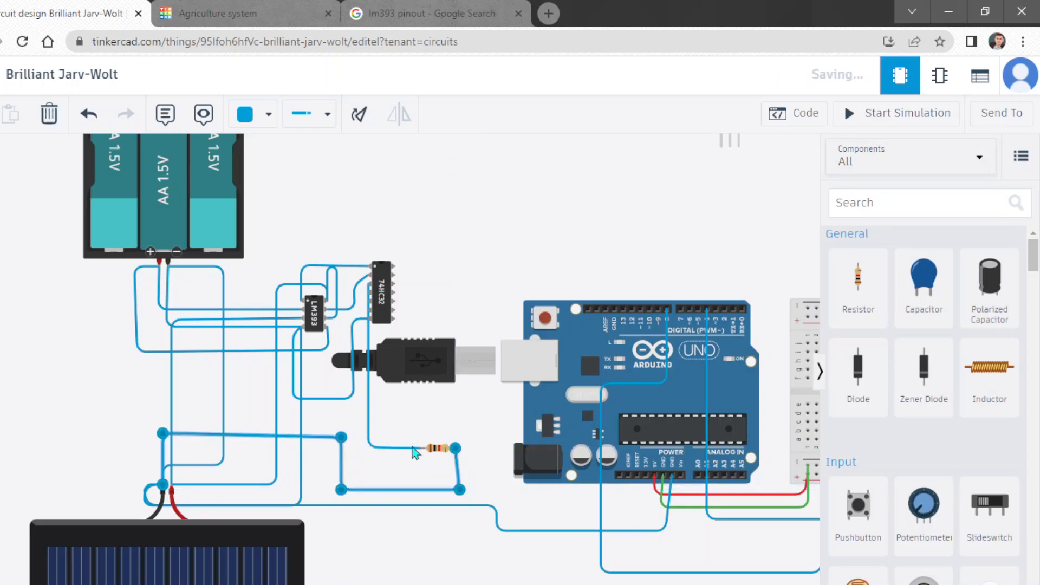
{"action": "left_click", "coordinate": [540, 451]}
{"action": "left_click", "coordinate": [532, 224]}
Move the PIR sensor down to just above the breadboard, near the Arduino side, leaving its pins clear of the board.
{"action": "scroll", "coordinate": [275, 245], "scroll_direction": "down", "scroll_amount": 2}
{"action": "scroll", "coordinate": [275, 245], "scroll_direction": "down", "scroll_amount": 3}
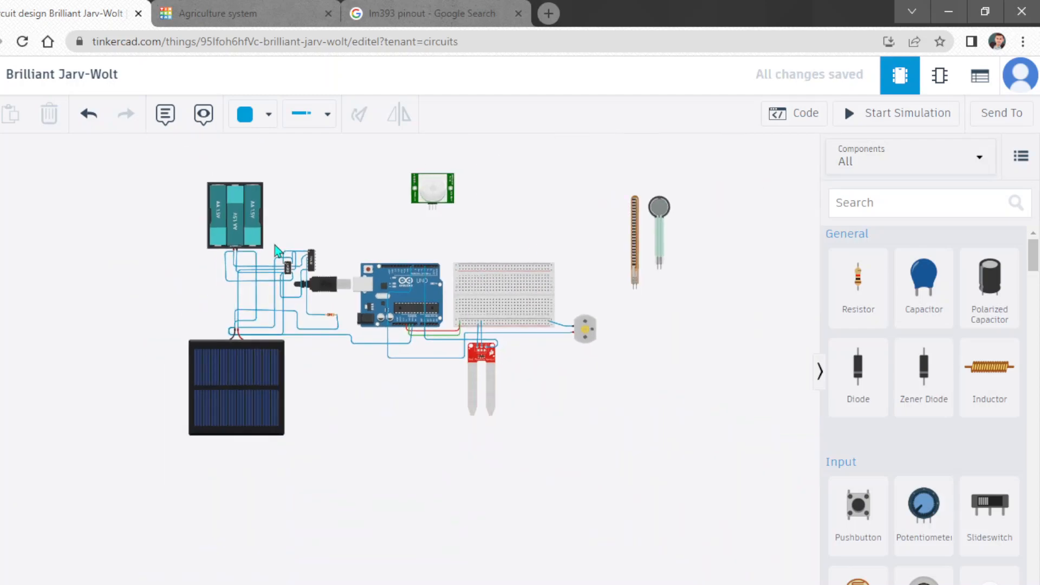
{"action": "scroll", "coordinate": [554, 310], "scroll_direction": "up", "scroll_amount": 3}
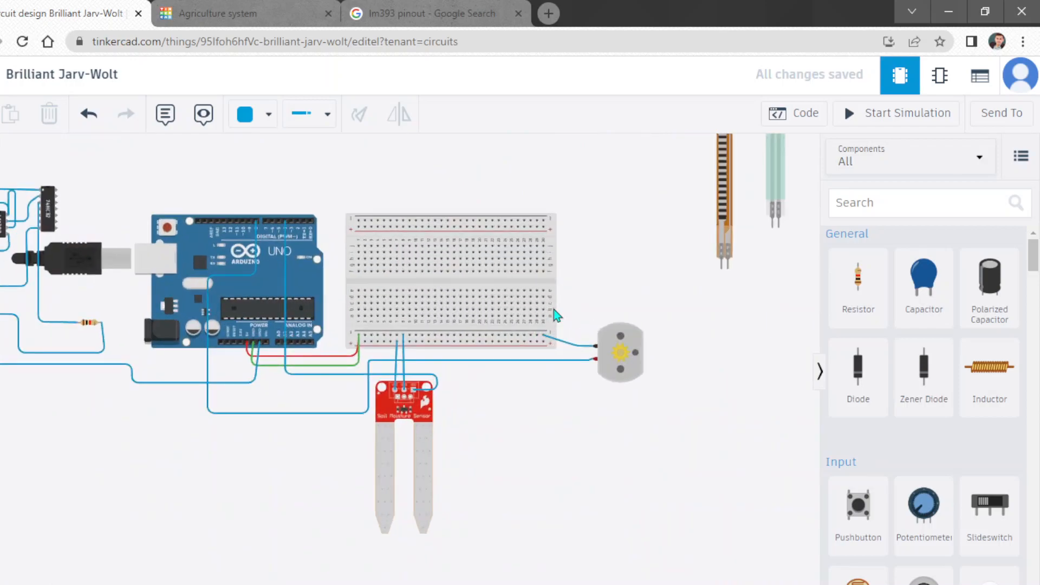
{"action": "scroll", "coordinate": [115, 458], "scroll_direction": "down", "scroll_amount": 2}
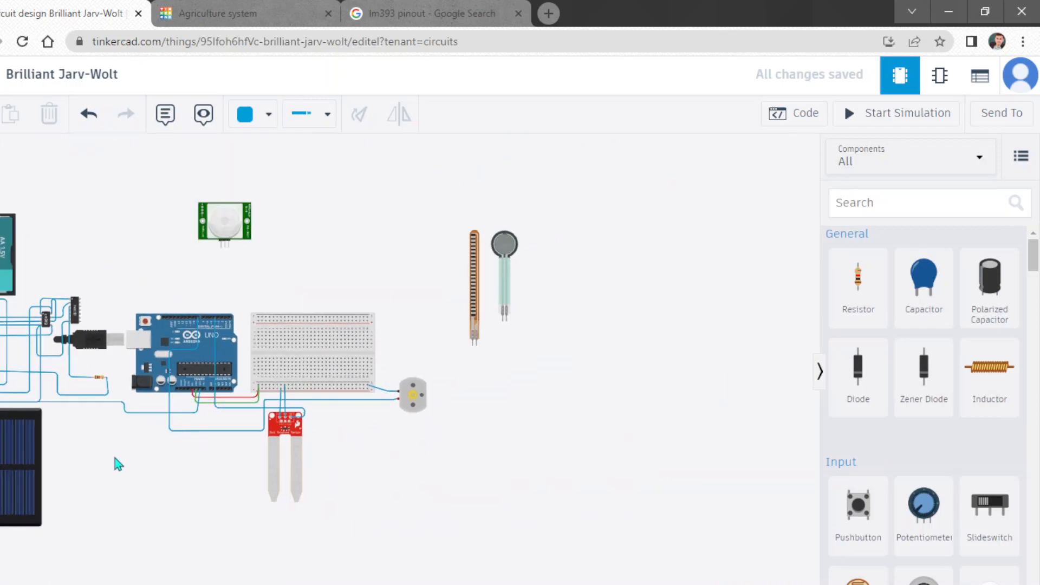
{"action": "left_click_drag", "start_coordinate": [243, 232], "coordinate": [272, 317]}
{"action": "scroll", "coordinate": [302, 307], "scroll_direction": "up", "scroll_amount": 3}
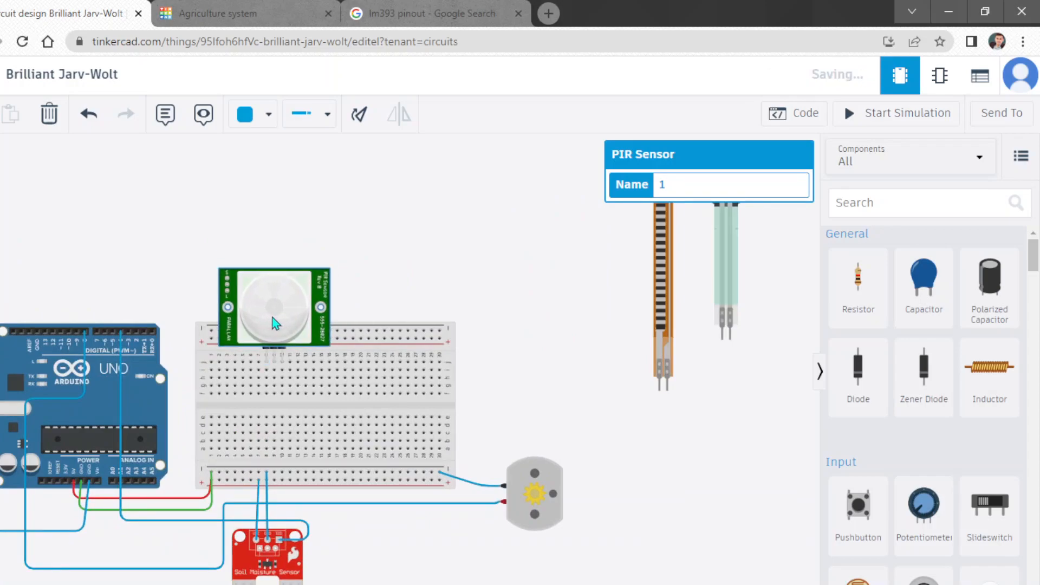
{"action": "left_click", "coordinate": [373, 286]}
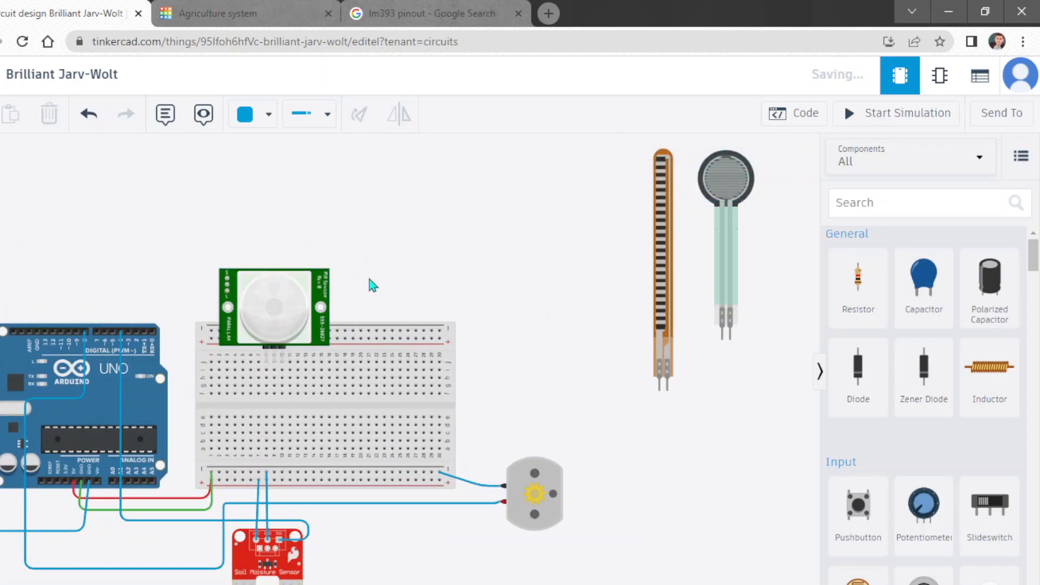
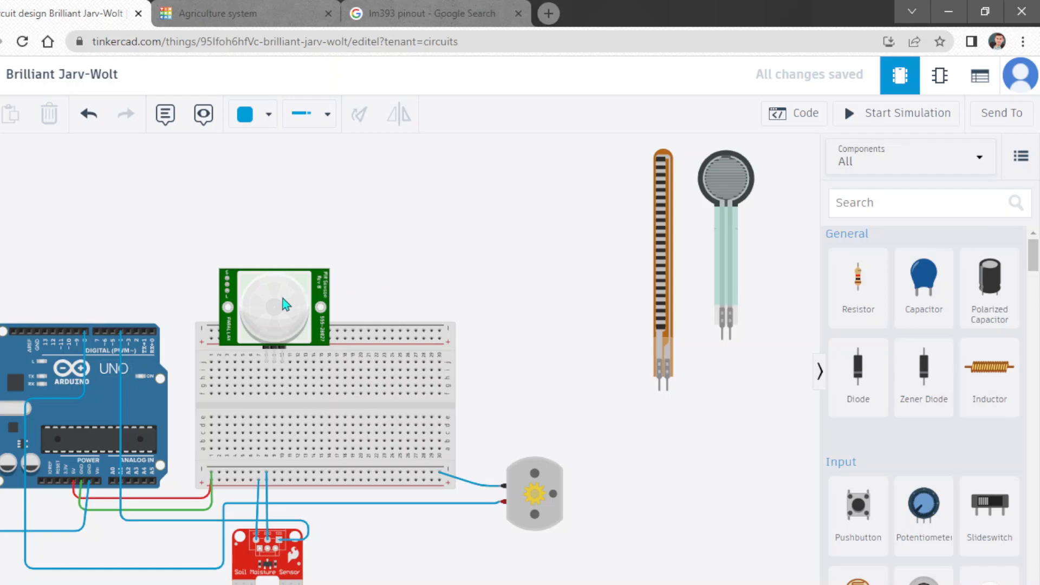
{"action": "left_click_drag", "start_coordinate": [261, 341], "coordinate": [268, 254]}
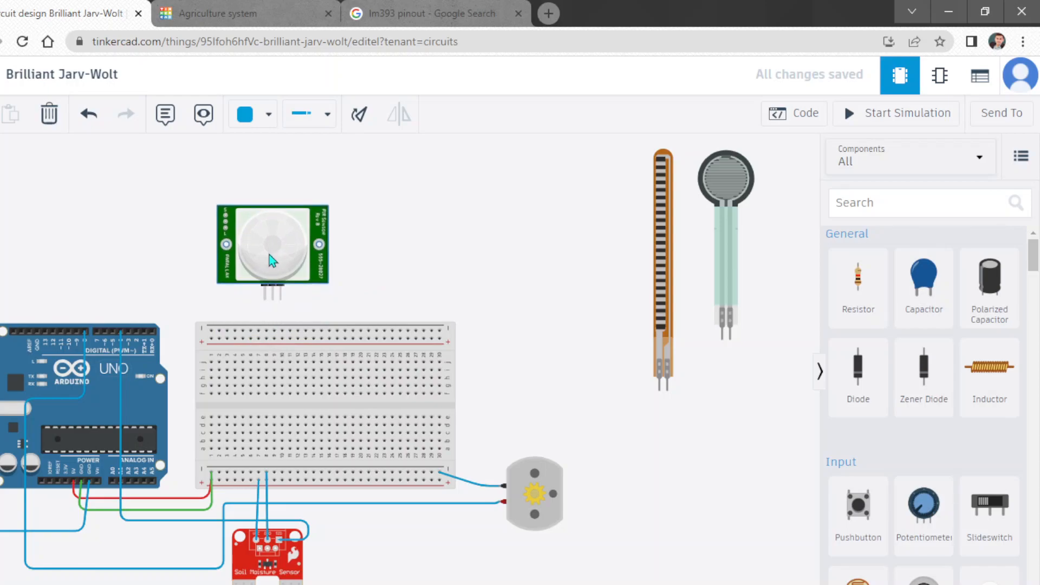
{"action": "left_click", "coordinate": [275, 310]}
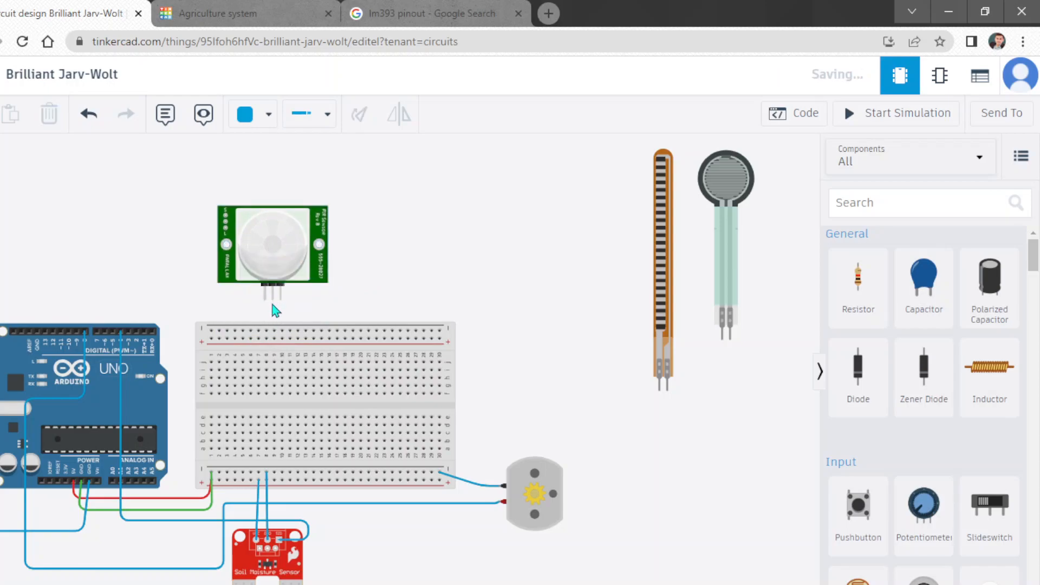
Wire the PIR sensor's middle pin to the breadboard's lower positive rail and its right-hand pin to the lower negative rail.
{"action": "left_click", "coordinate": [273, 301]}
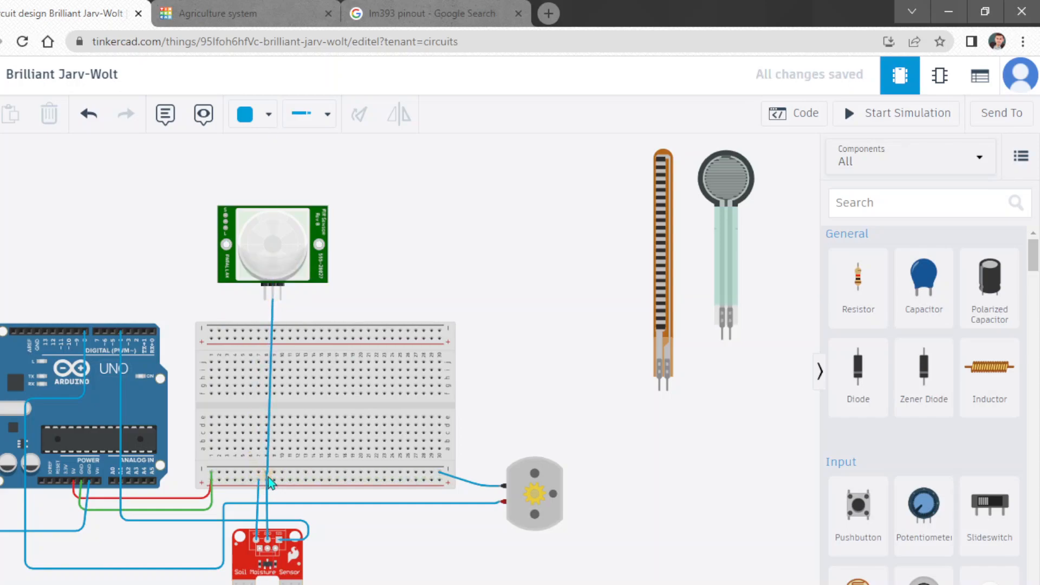
{"action": "left_click", "coordinate": [274, 464]}
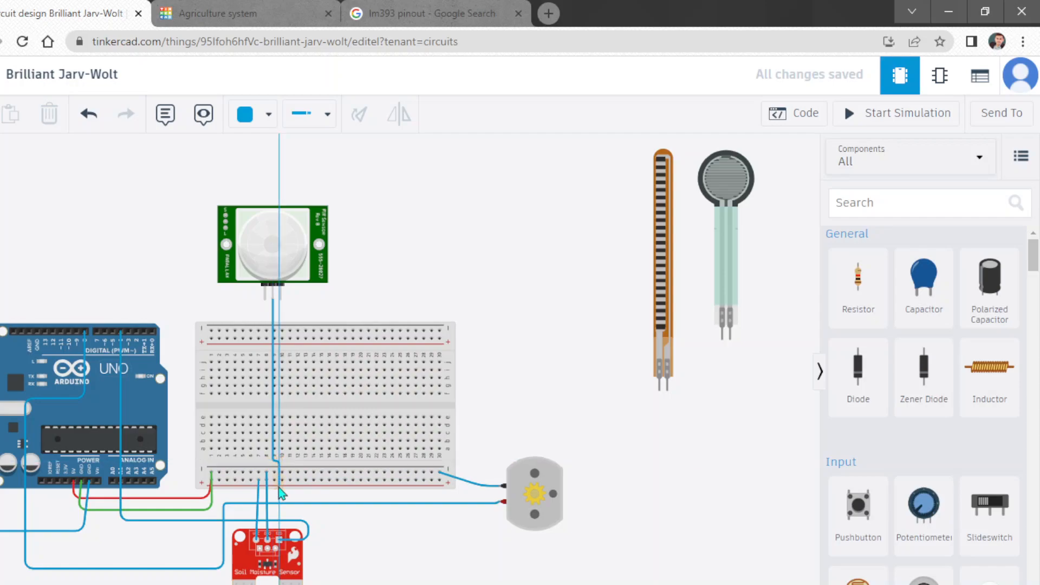
{"action": "left_click", "coordinate": [279, 481]}
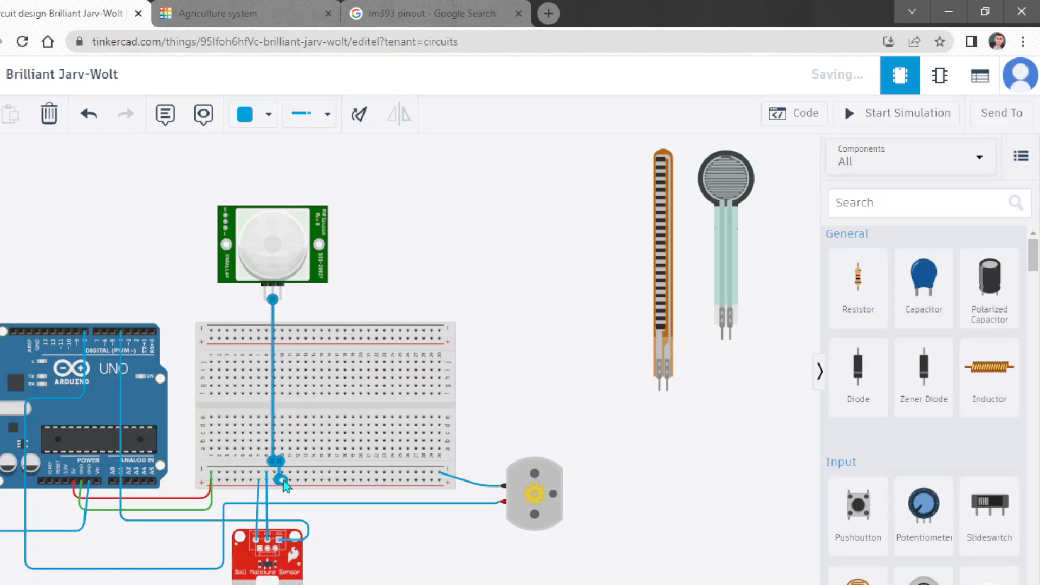
{"action": "left_click", "coordinate": [280, 298]}
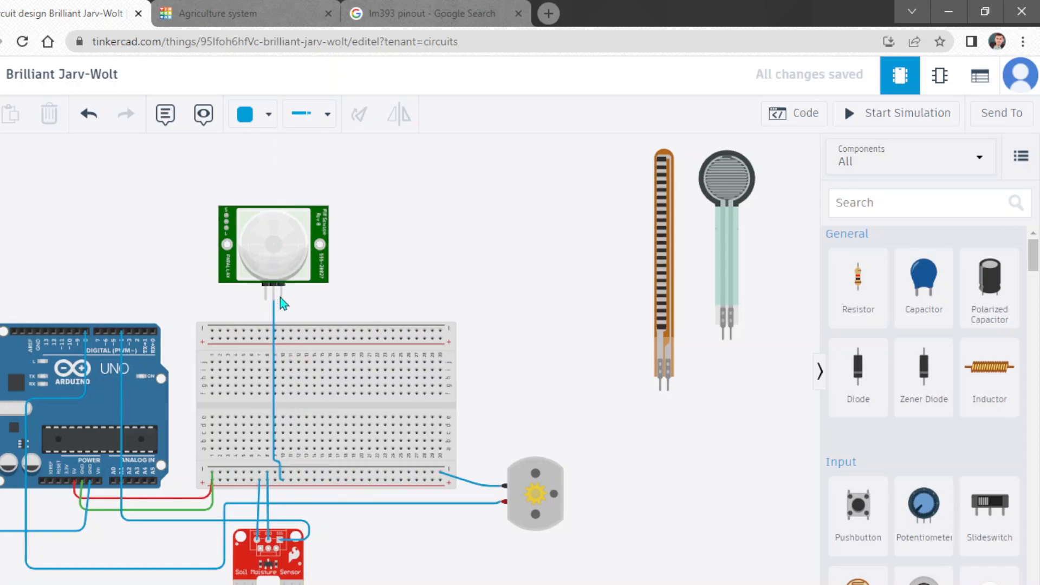
{"action": "left_click", "coordinate": [281, 300]}
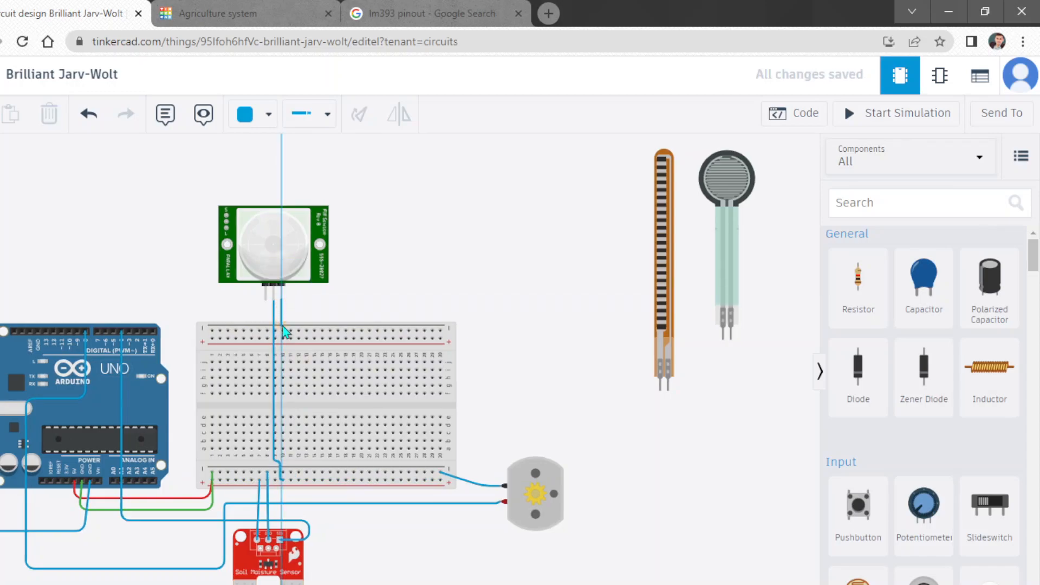
{"action": "left_click", "coordinate": [291, 319]}
{"action": "left_click", "coordinate": [290, 472]}
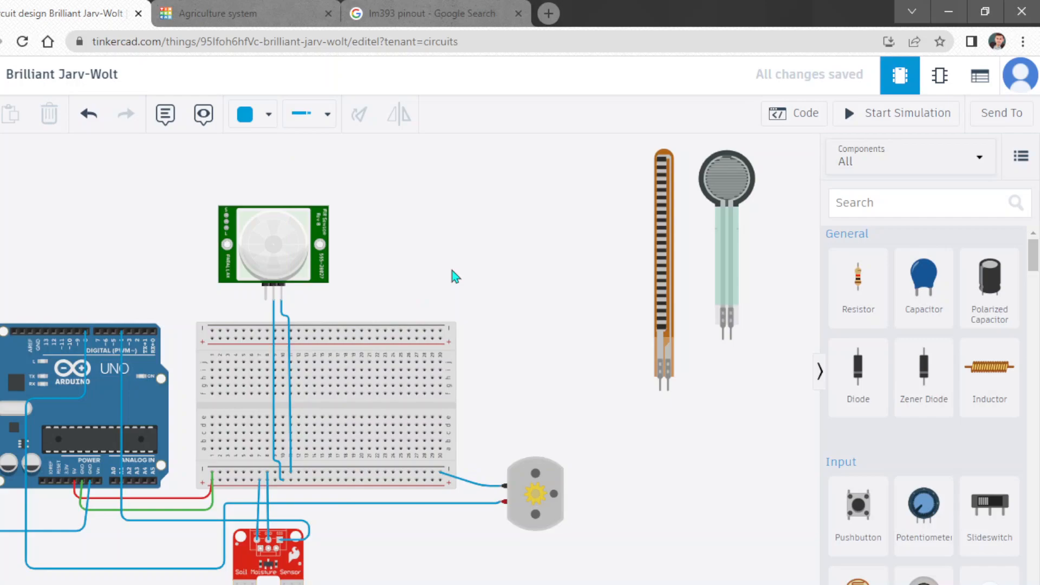
Route a wire from the PIR sensor's left-hand pin above the Arduino to digital pin 12, straightening its vertical run.
{"action": "left_click", "coordinate": [266, 297]}
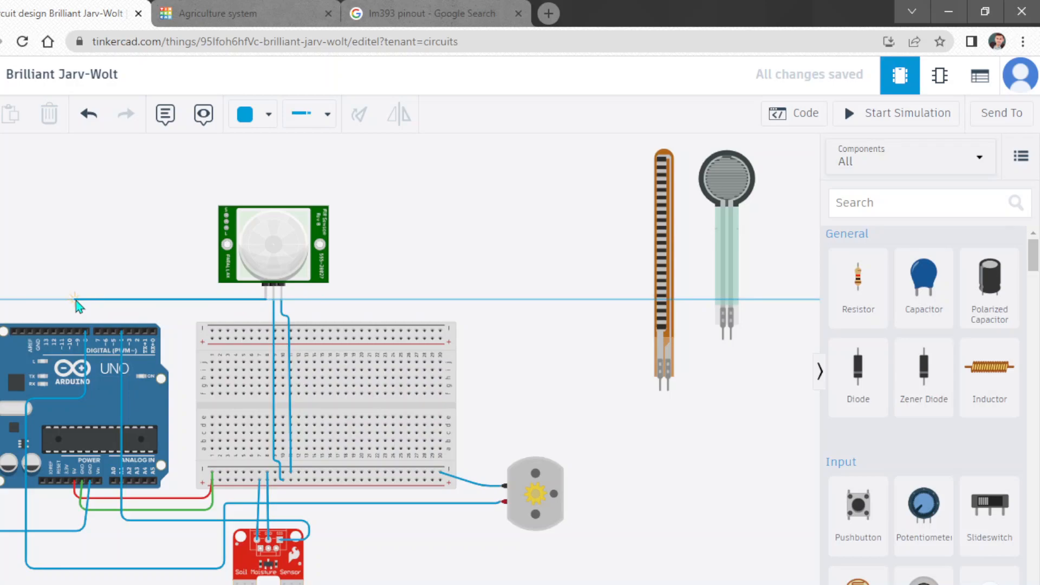
{"action": "scroll", "coordinate": [76, 301], "scroll_direction": "up", "scroll_amount": 3}
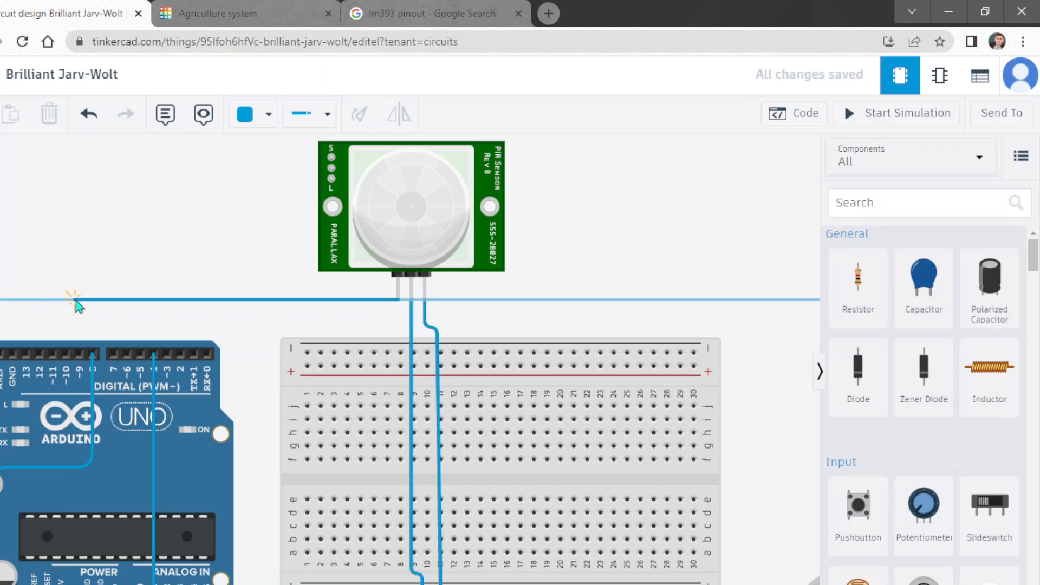
{"action": "left_click", "coordinate": [80, 301]}
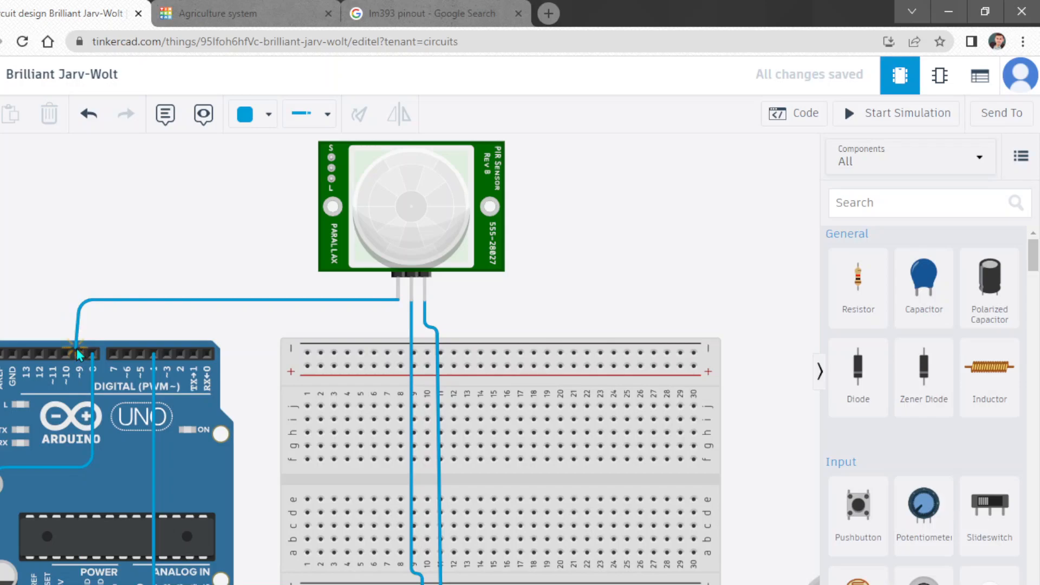
{"action": "left_click", "coordinate": [36, 301]}
{"action": "left_click", "coordinate": [39, 354]}
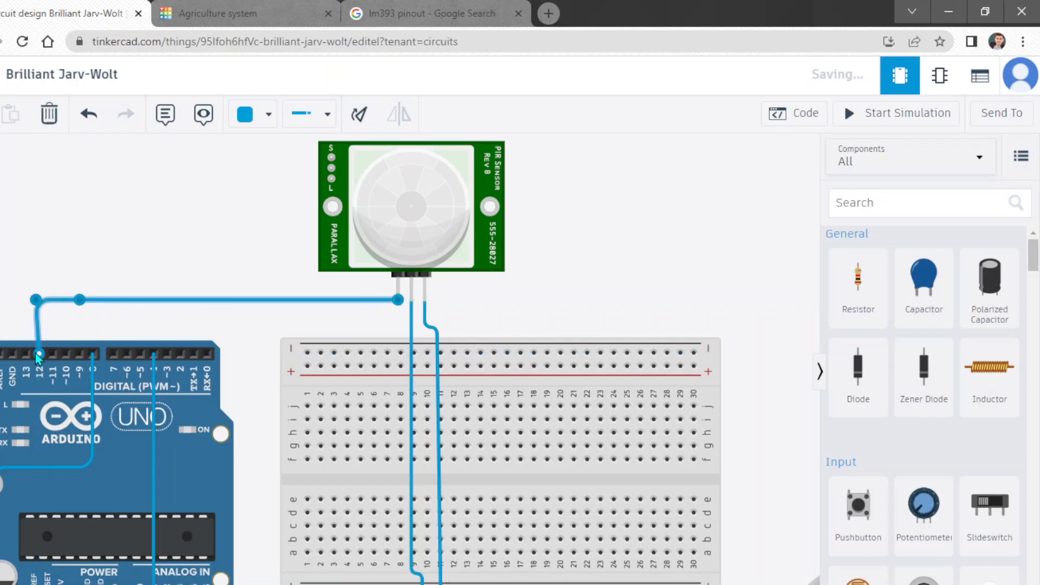
{"action": "left_click_drag", "start_coordinate": [40, 306], "coordinate": [43, 306]}
{"action": "left_click", "coordinate": [106, 250]}
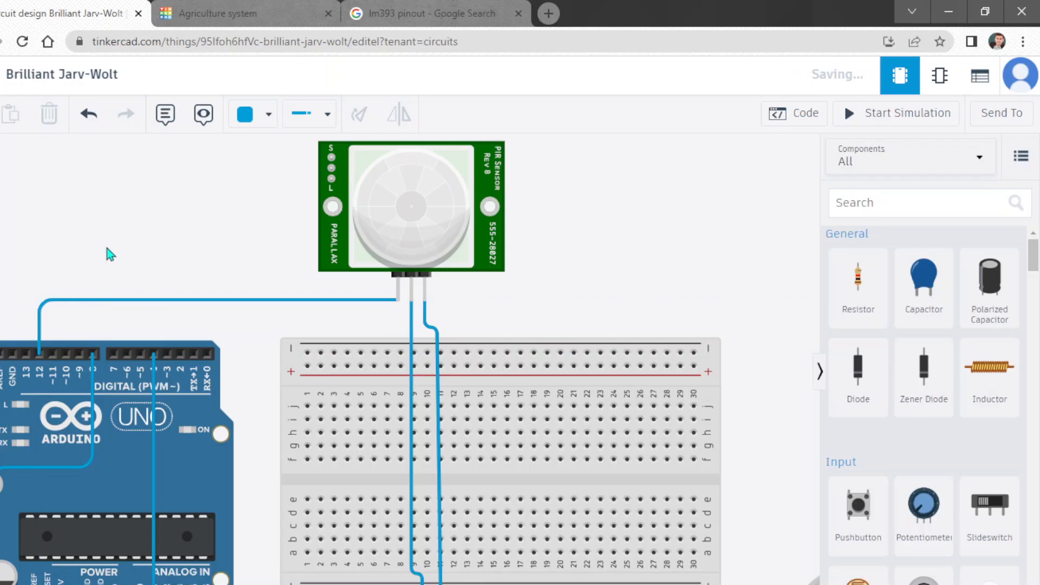
Add a light bulb from the output components above the Arduino, beside the PIR sensor.
{"action": "scroll", "coordinate": [635, 322], "scroll_direction": "down", "scroll_amount": 3}
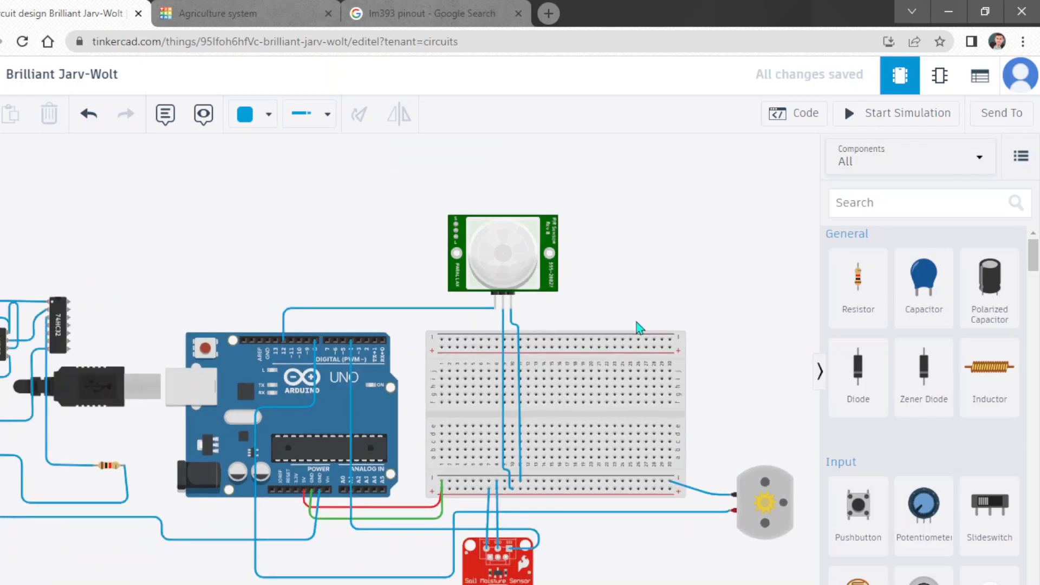
{"action": "scroll", "coordinate": [636, 322], "scroll_direction": "down", "scroll_amount": 2}
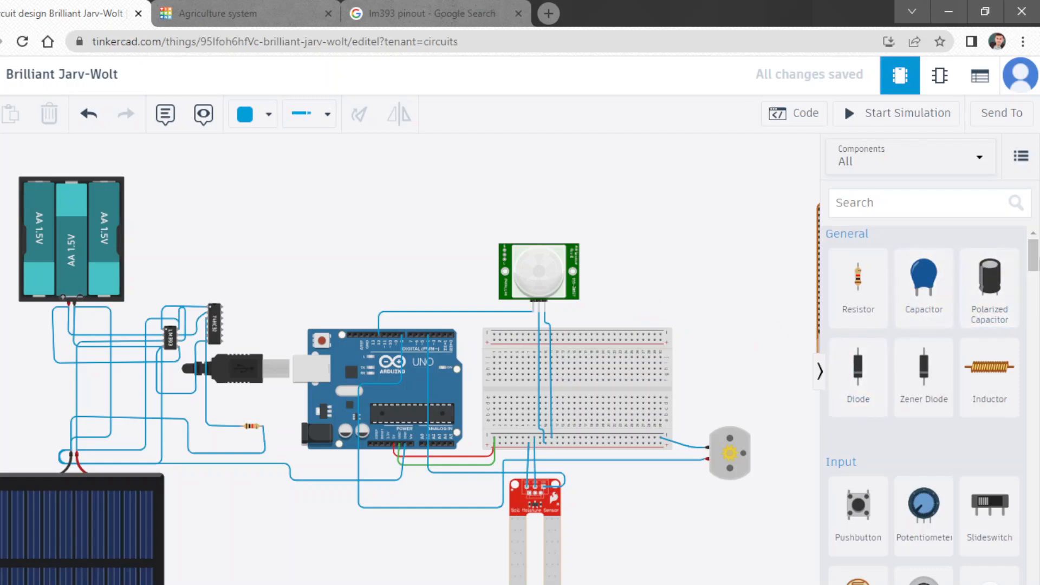
{"action": "left_click_drag", "start_coordinate": [1033, 268], "coordinate": [1035, 335]}
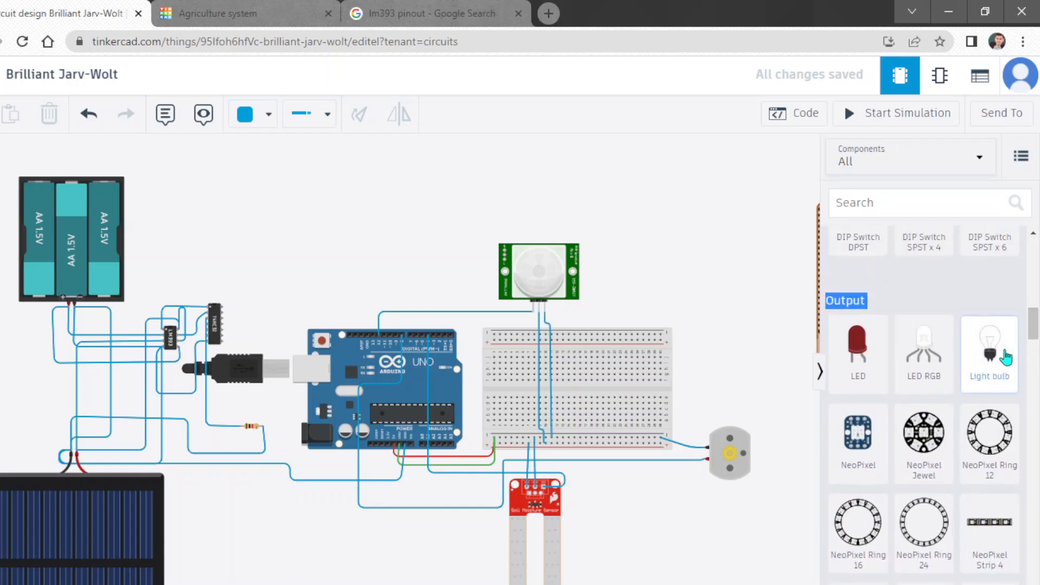
{"action": "left_click_drag", "start_coordinate": [979, 377], "coordinate": [441, 293]}
{"action": "scroll", "coordinate": [439, 288], "scroll_direction": "up", "scroll_amount": 2}
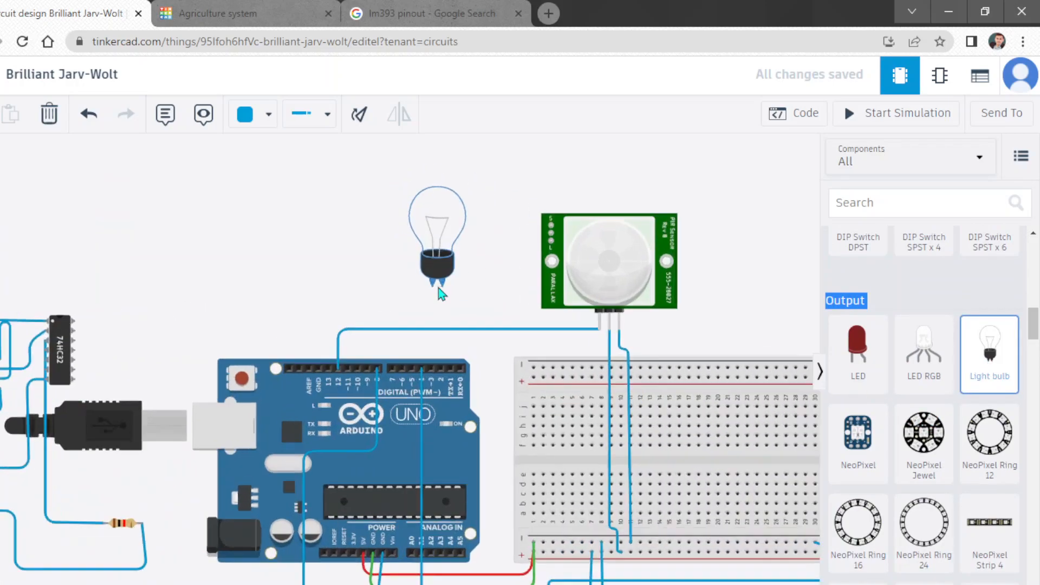
{"action": "left_click", "coordinate": [439, 288]}
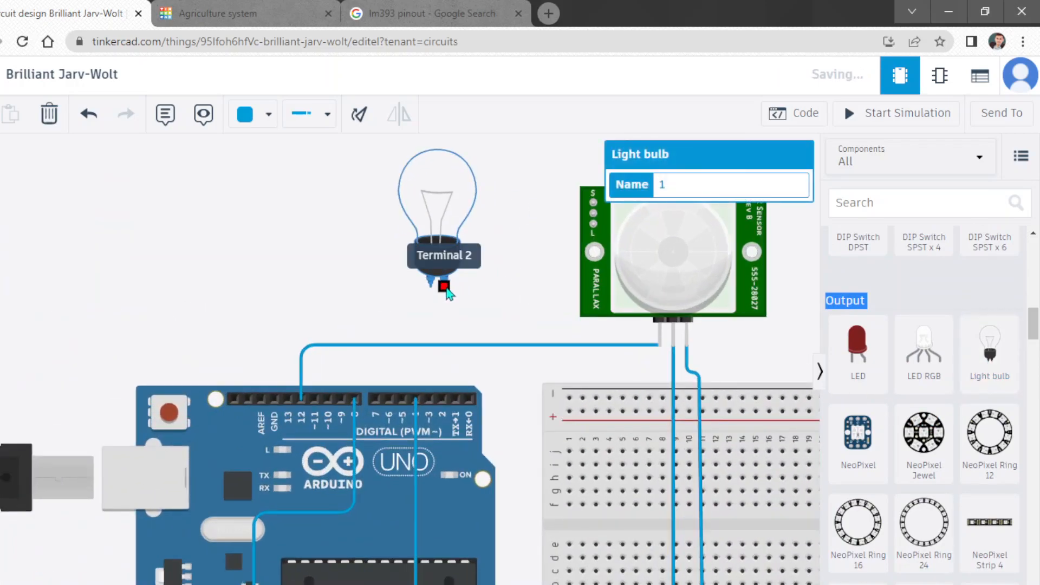
Route a wire from the bulb's Terminal 2 down between the Arduino and breadboard to the lower negative rail.
{"action": "left_click", "coordinate": [444, 287]}
{"action": "left_click", "coordinate": [443, 372]}
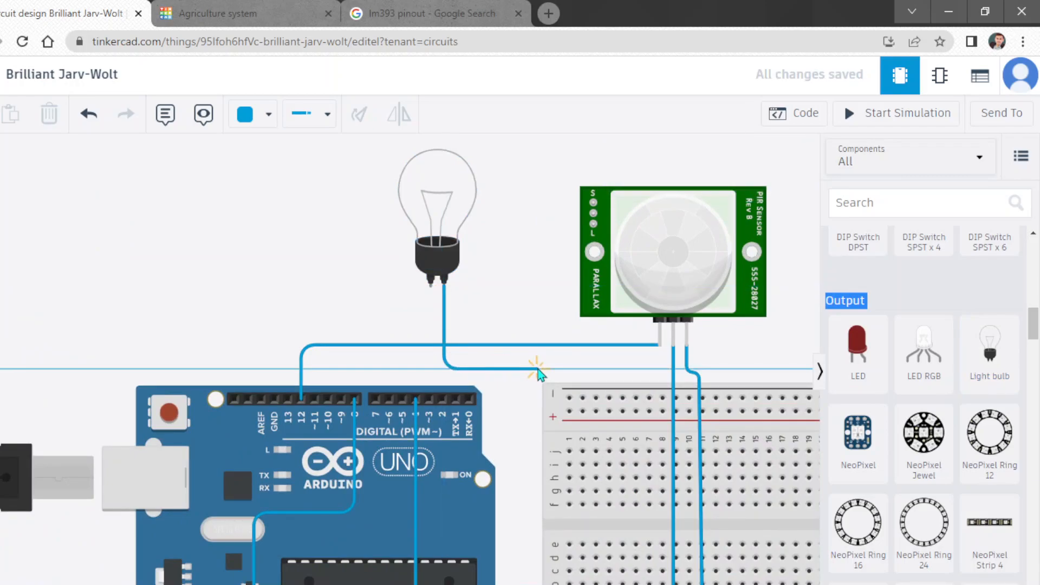
{"action": "scroll", "coordinate": [537, 369], "scroll_direction": "down", "scroll_amount": 3}
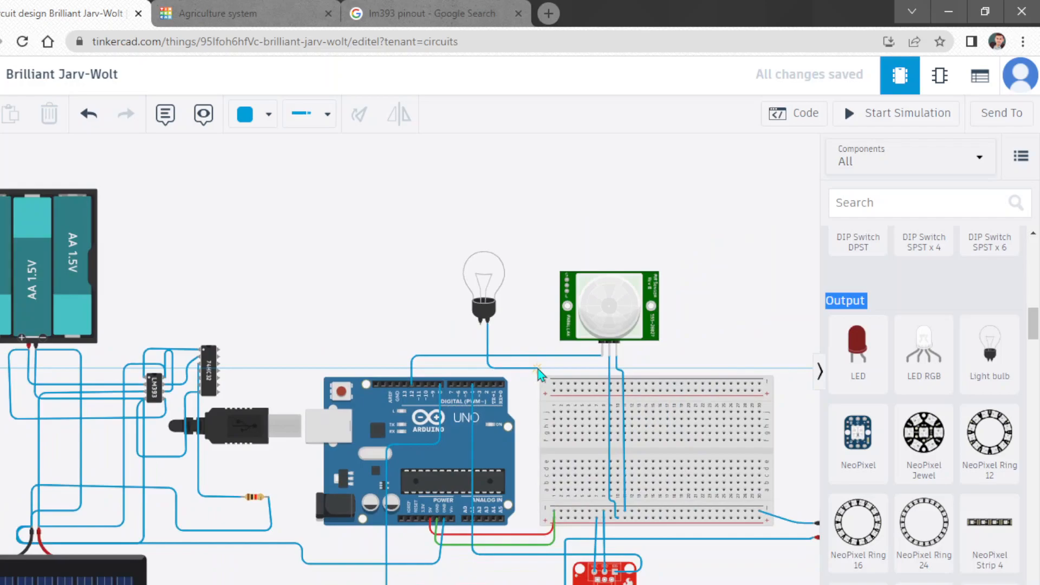
{"action": "left_click", "coordinate": [538, 369]}
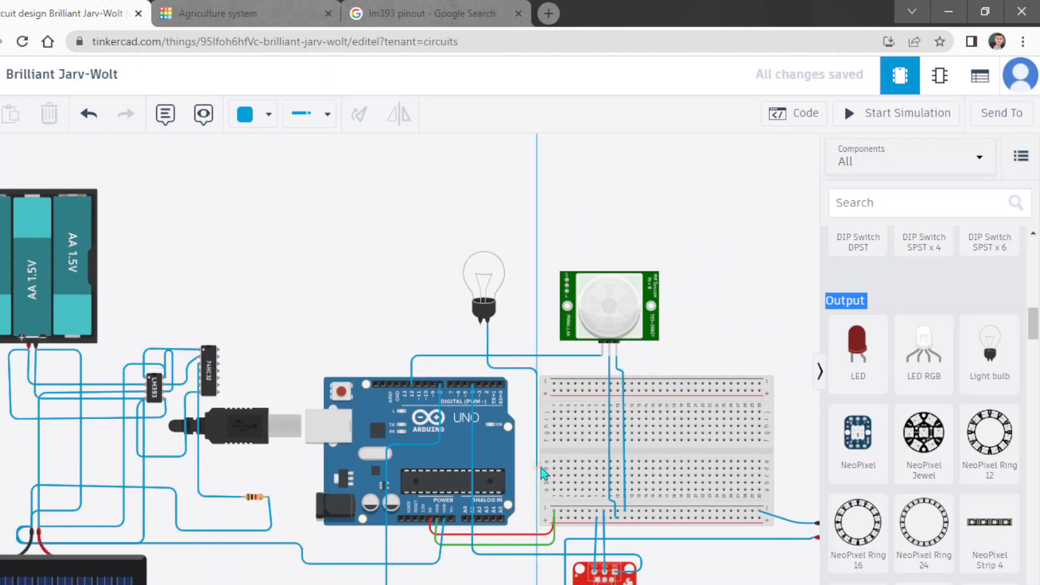
{"action": "scroll", "coordinate": [541, 467], "scroll_direction": "up", "scroll_amount": 5}
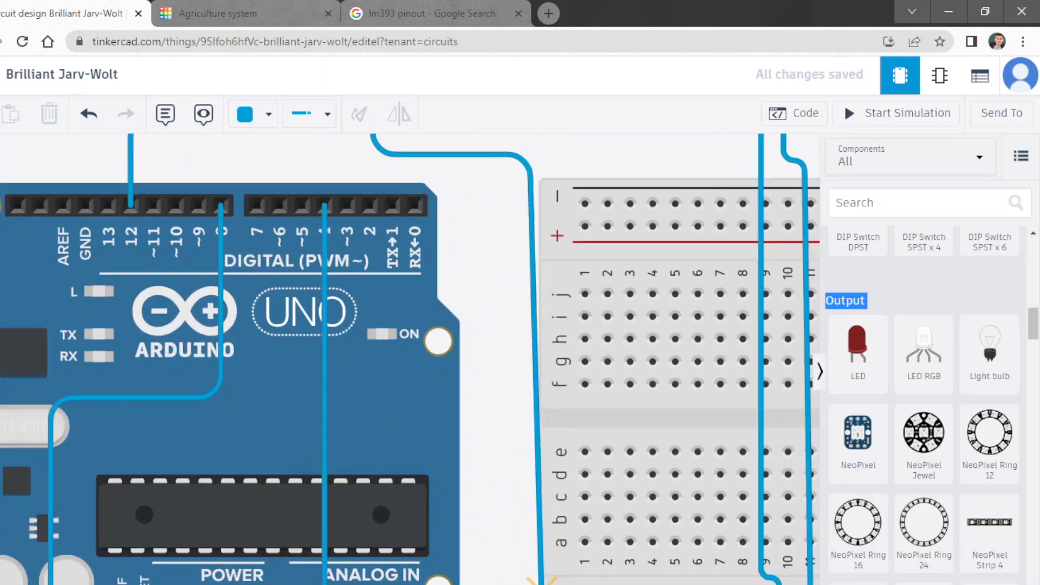
{"action": "scroll", "coordinate": [594, 575], "scroll_direction": "down", "scroll_amount": 4}
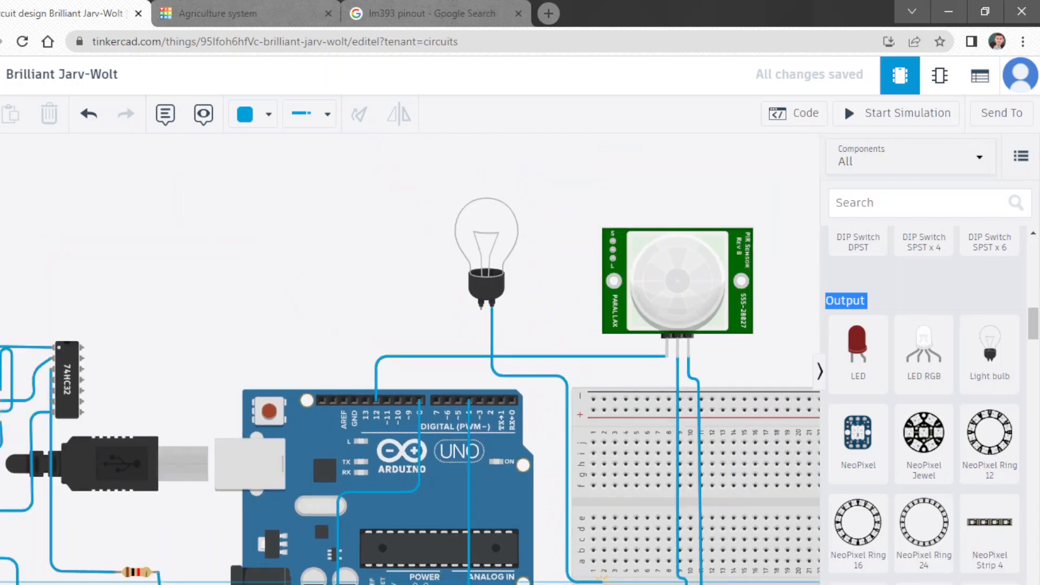
{"action": "left_click", "coordinate": [567, 582]}
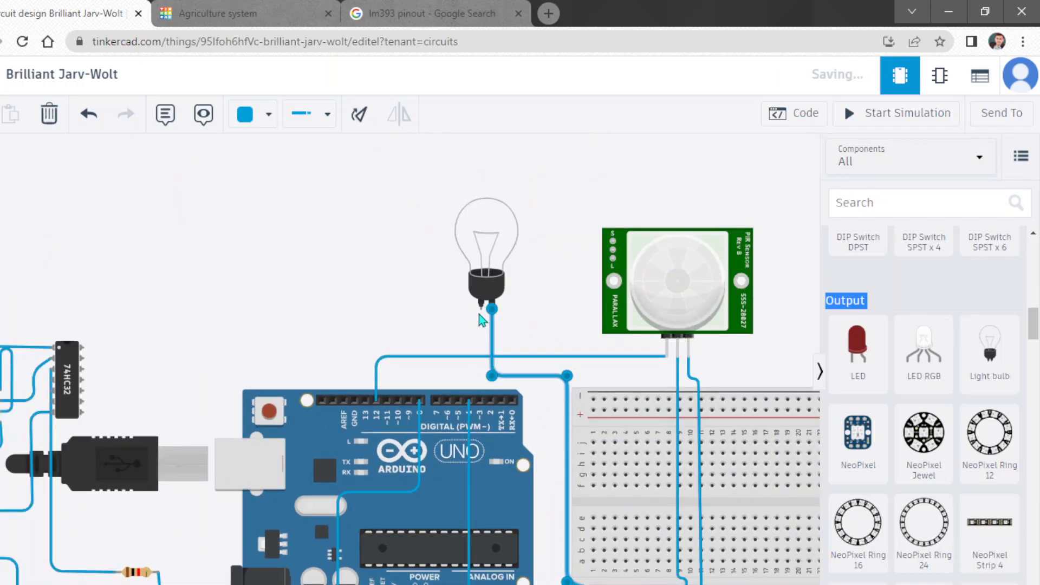
Route a wire from the light bulb's remaining terminal around to Arduino digital pin 10.
{"action": "left_click", "coordinate": [481, 307]}
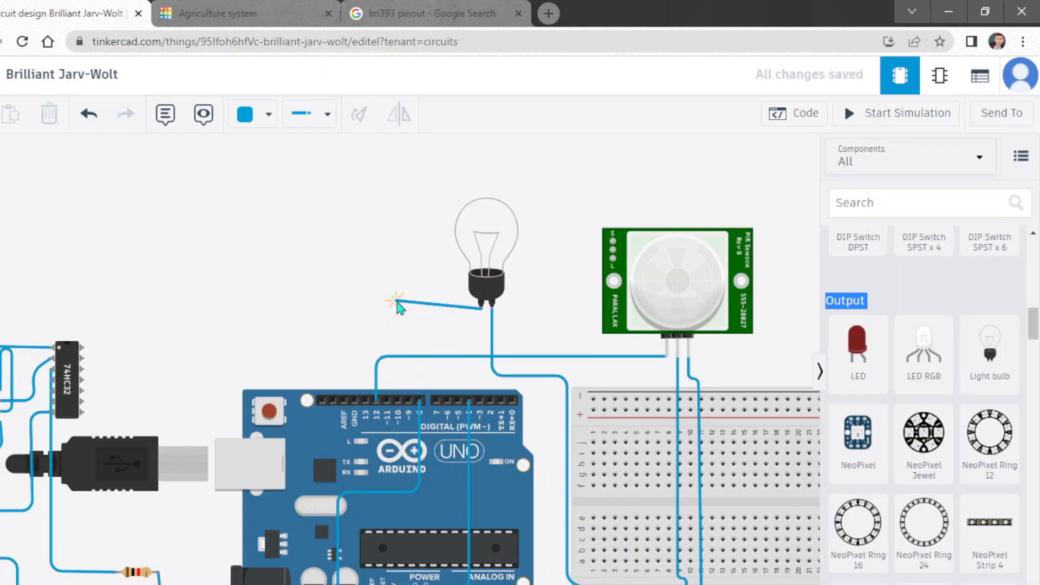
{"action": "left_click", "coordinate": [397, 310]}
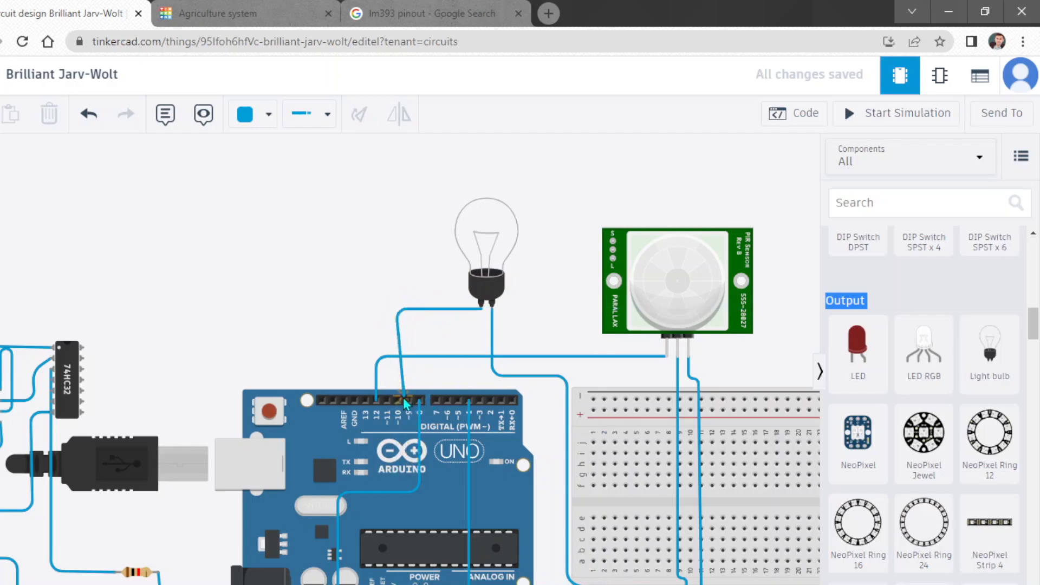
{"action": "left_click", "coordinate": [397, 400]}
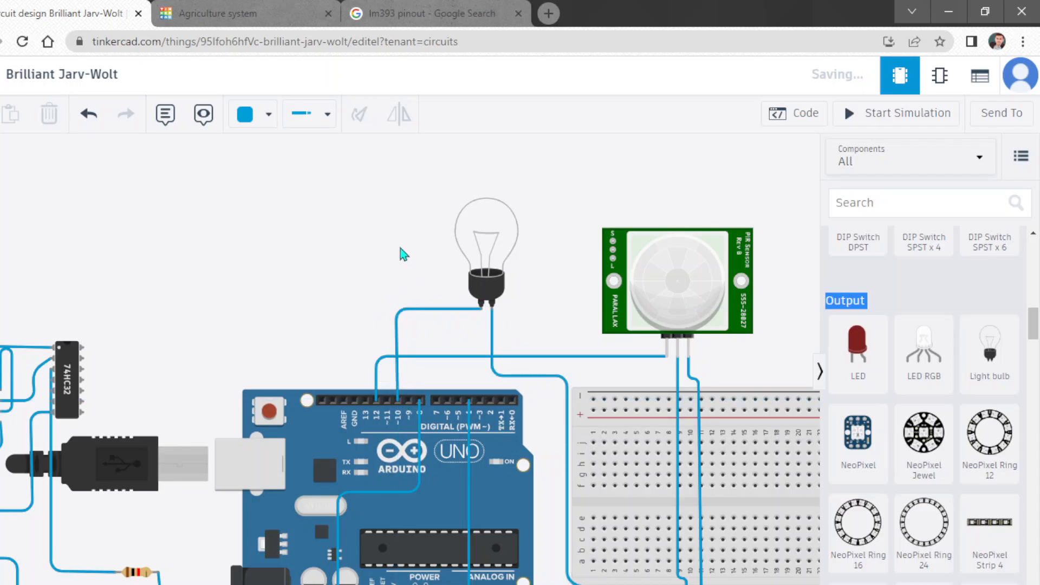
Open the Arduino Uno's text code beside the circuit and select the 74HC32 chip.
{"action": "scroll", "coordinate": [400, 248], "scroll_direction": "down", "scroll_amount": 2}
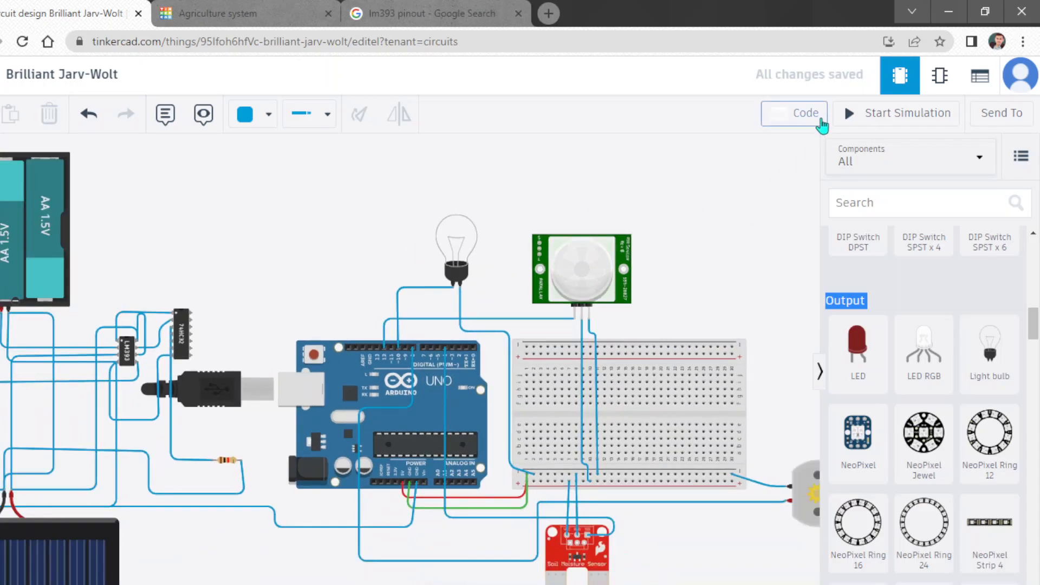
{"action": "left_click", "coordinate": [822, 124]}
{"action": "left_click", "coordinate": [727, 372]}
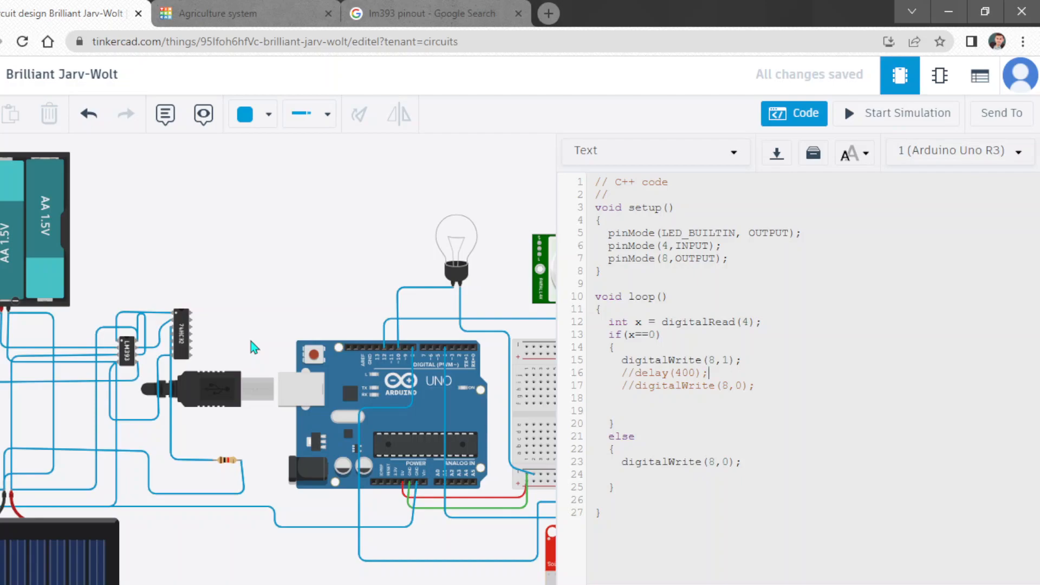
{"action": "left_click", "coordinate": [183, 332]}
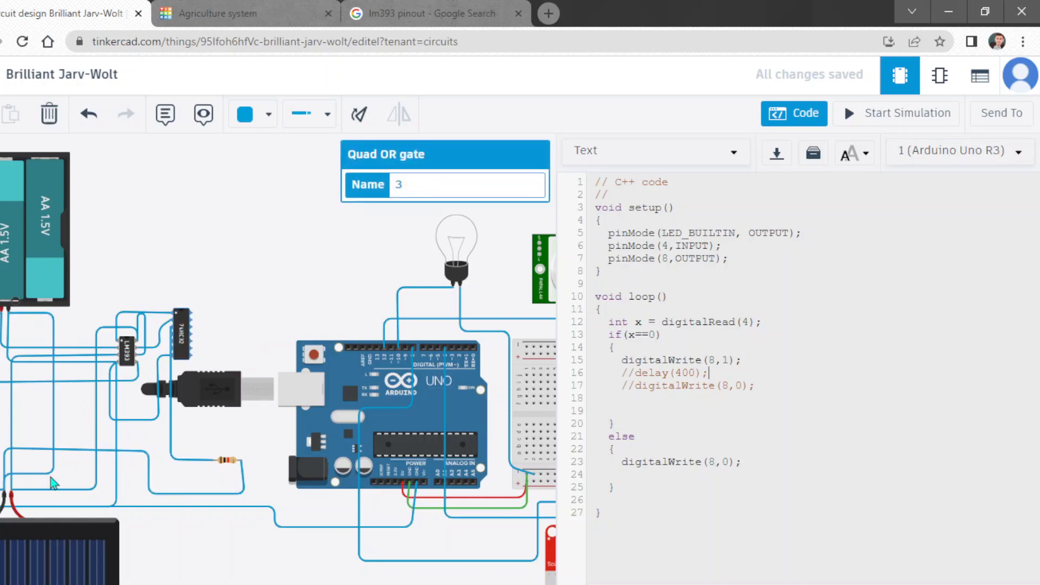
Insert an empty // comment line at the start of loop() and delete the two header comment lines above setup().
{"action": "left_click", "coordinate": [704, 397]}
{"action": "left_click", "coordinate": [622, 298]}
{"action": "left_click", "coordinate": [617, 307]}
{"action": "key", "text": "Return"}
{"action": "type", "text": "///"}
{"action": "key", "text": "BackSpace"}
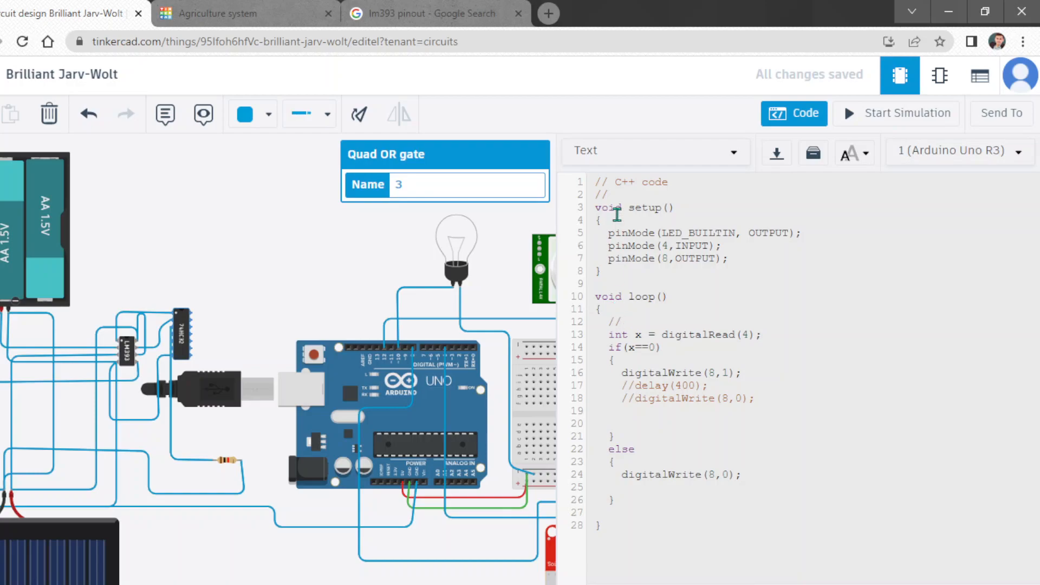
{"action": "left_click_drag", "start_coordinate": [608, 195], "coordinate": [576, 151]}
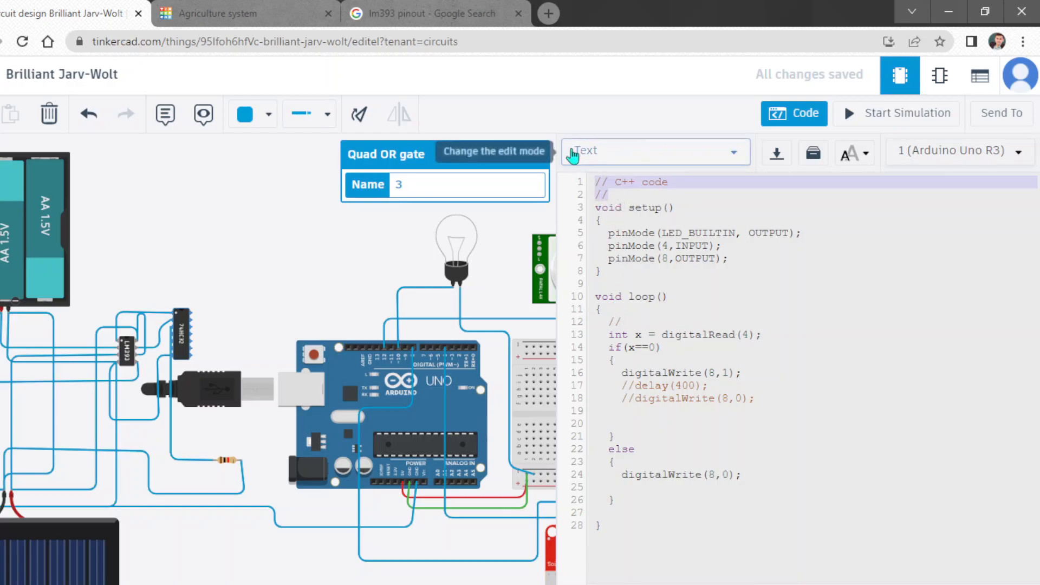
{"action": "key", "text": "BackSpace"}
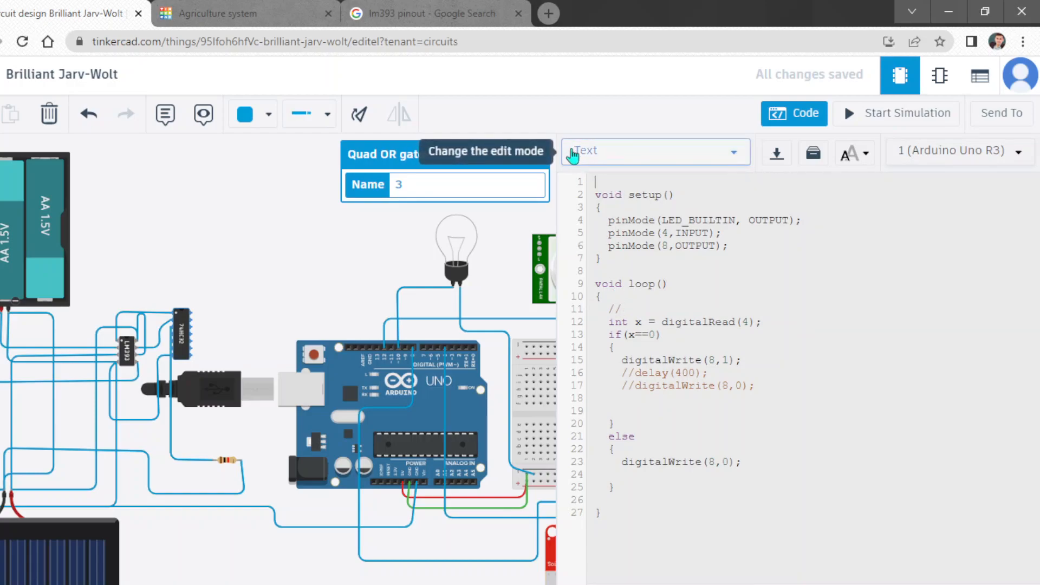
Add a block comment below the // line in loop(), opening with /** and closing with */ on the following line.
{"action": "left_click", "coordinate": [624, 307]}
{"action": "key", "text": "Return"}
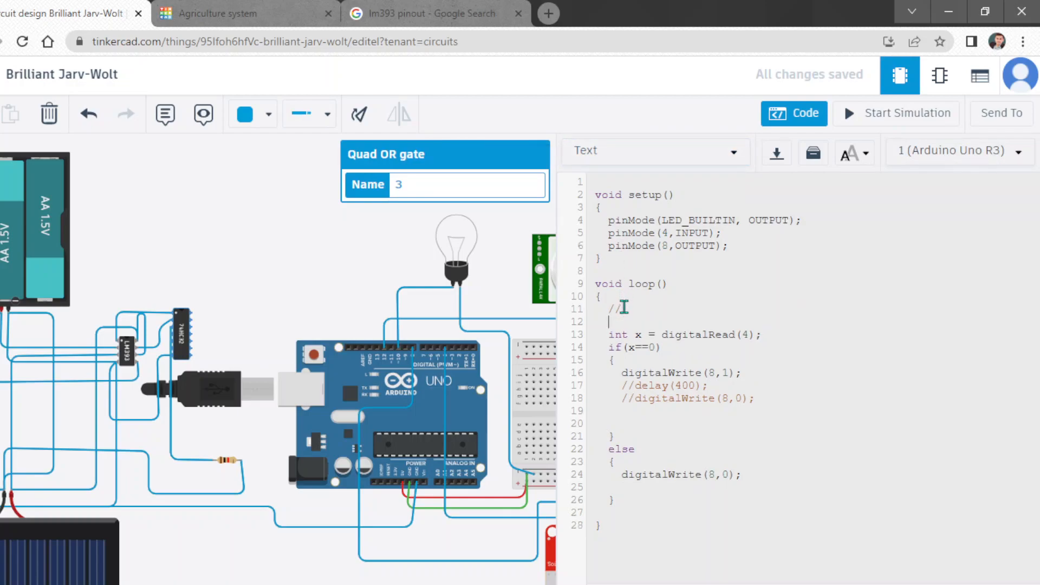
{"action": "type", "text": "/***?"}
{"action": "key", "text": "Left"}
{"action": "key", "text": "Left"}
{"action": "key", "text": "Return"}
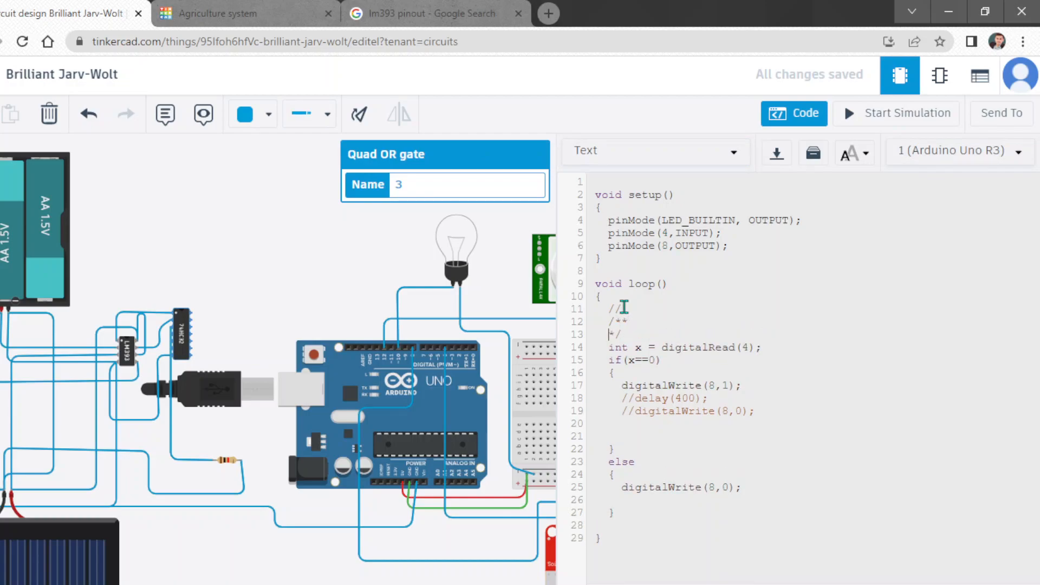
Fill the block comment with the lines "sc dfdf", "dcfwfcw", "wdcwdcf" and "Tinkercad is a good software".
{"action": "type", "text": "sc dfdf"}
{"action": "key", "text": "Return"}
{"action": "type", "text": "dcfwfcw"}
{"action": "key", "text": "Return"}
{"action": "type", "text": "wdcwdcf"}
{"action": "key", "text": "Return"}
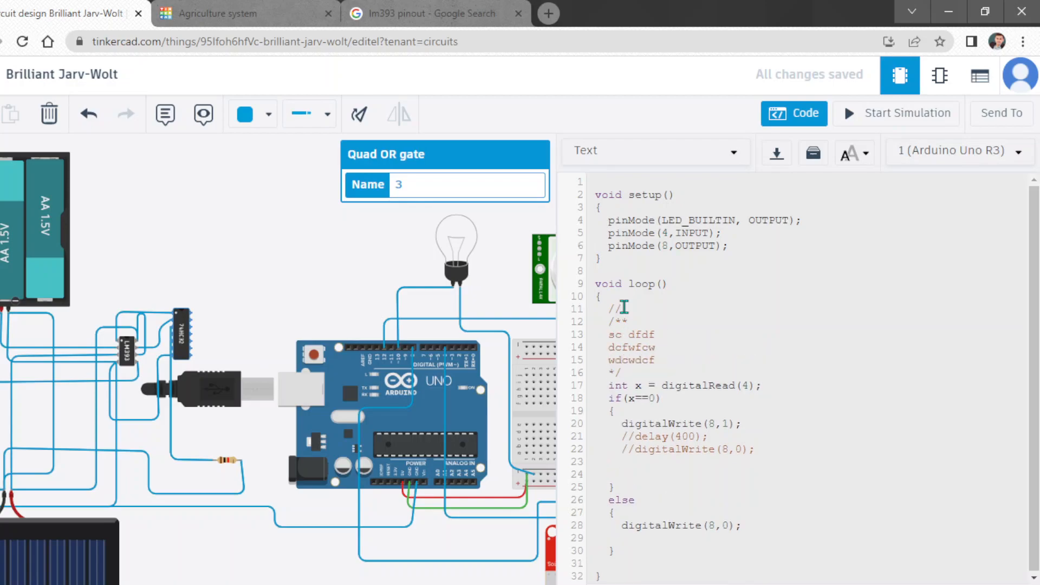
{"action": "type", "text": "Tinkercad is a good software"}
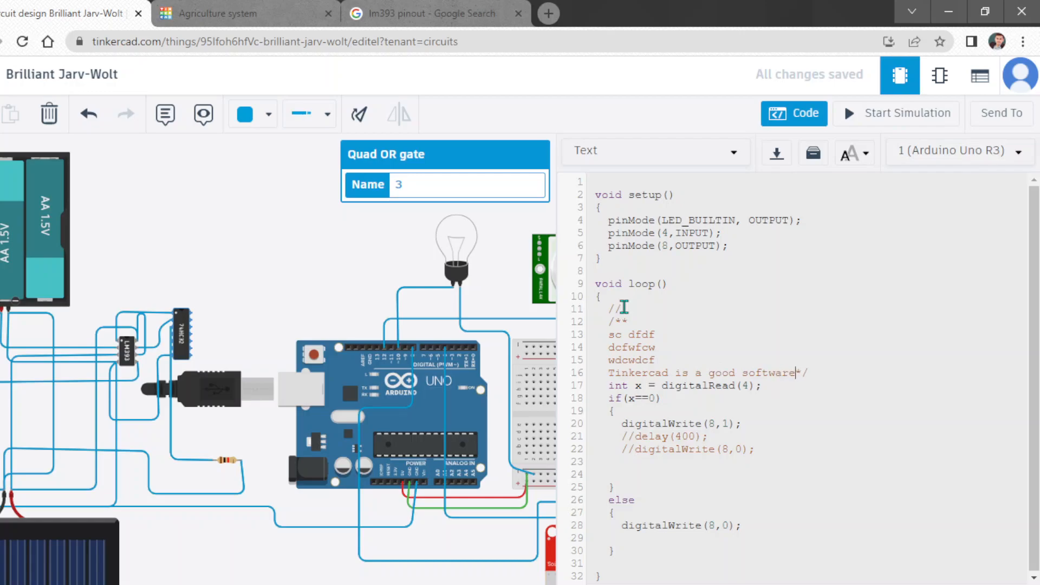
Add a last line "sdcwdcsdc" to the block comment, and delete the whole block comment from loop().
{"action": "key", "text": "Return"}
{"action": "type", "text": "sdcwdcsdc"}
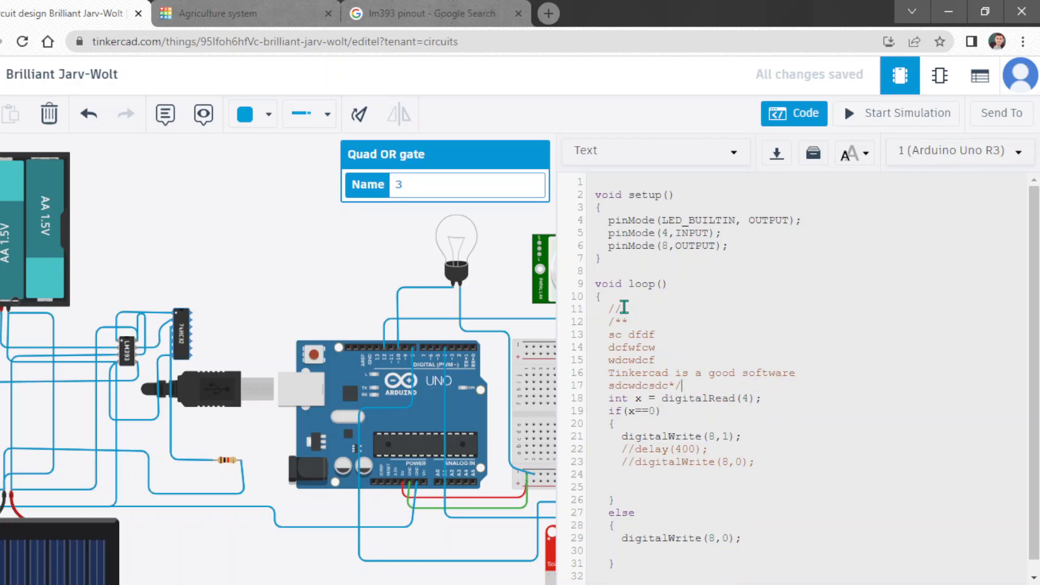
{"action": "key", "text": "shift+Up"}
{"action": "key", "text": "shift+Up"}
{"action": "key", "text": "shift+Up"}
{"action": "key", "text": "shift+Up"}
{"action": "key", "text": "shift+Up"}
{"action": "key", "text": "shift+Up"}
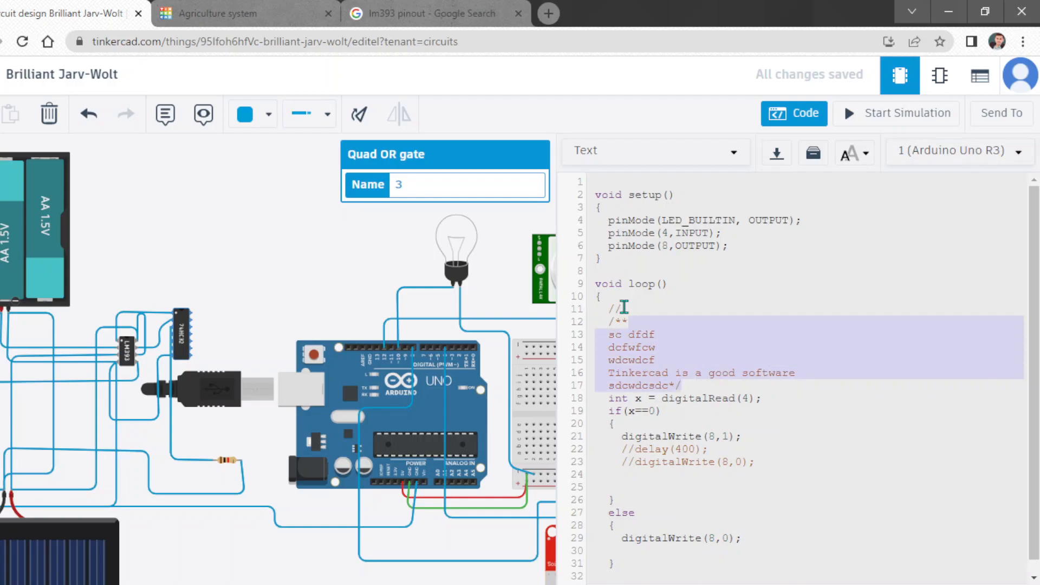
{"action": "key", "text": "BackSpace"}
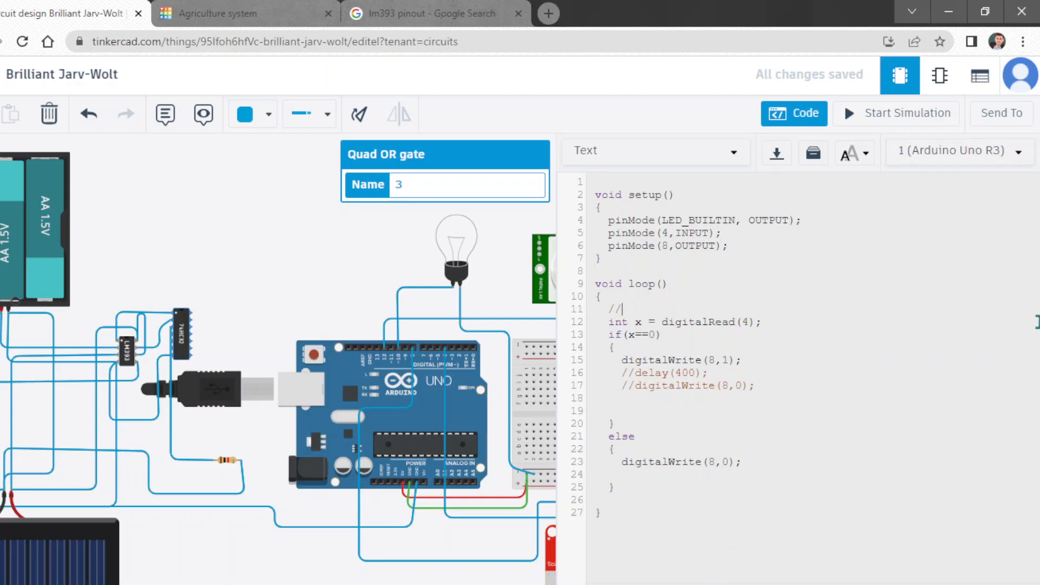
Write "SJCN OD ONC NXSC NC" after the // in loop() and "SDCS" on the line below it.
{"action": "type", "text": "SJCN OD ONC NXSC NC"}
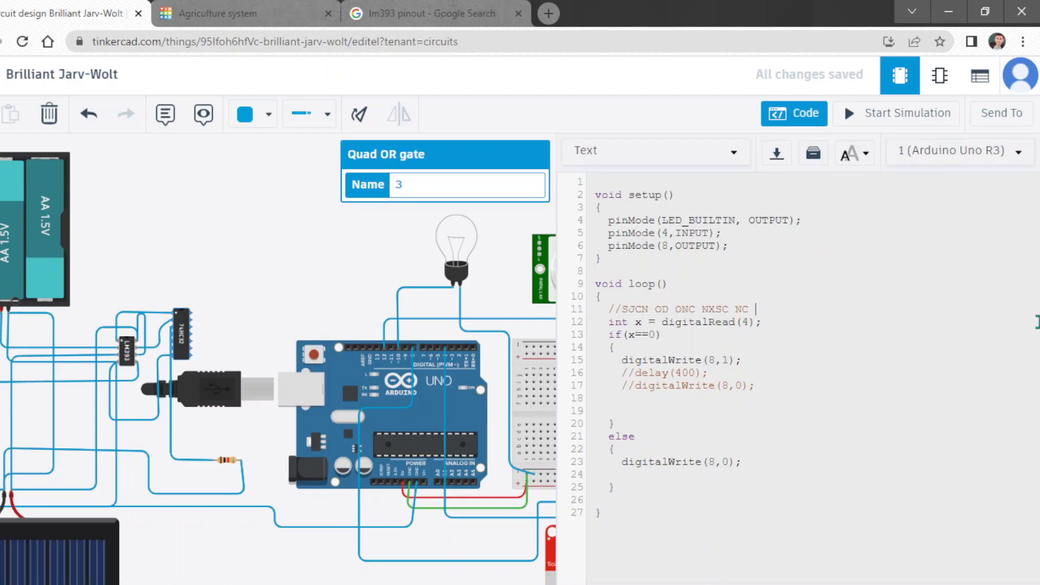
{"action": "key", "text": "Return"}
{"action": "type", "text": "SDCS"}
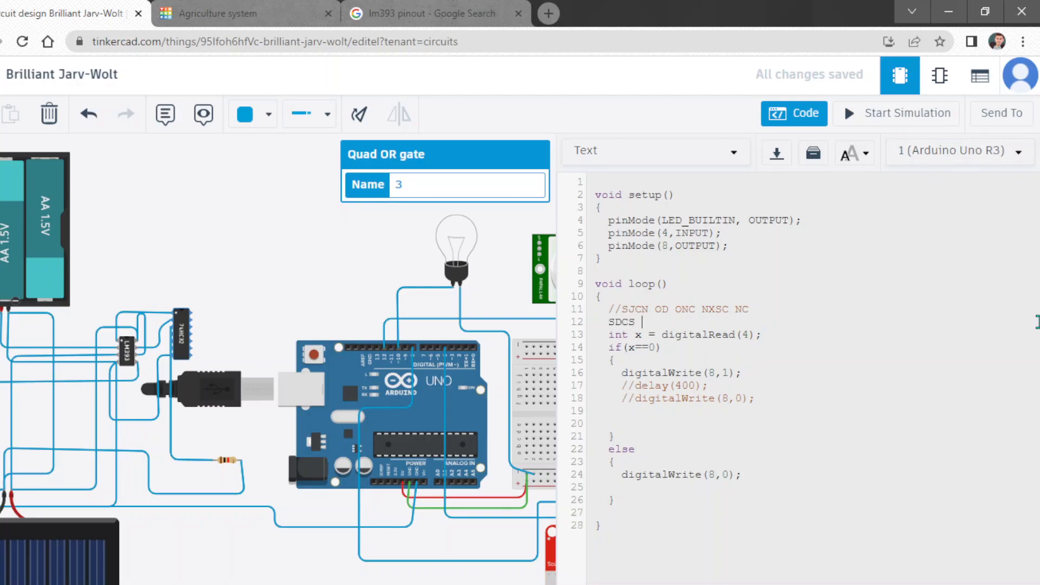
Delete the // sample comment and the SDCS line below it from loop().
{"action": "key", "text": "shift+Up"}
{"action": "key", "text": "shift+Left"}
{"action": "key", "text": "shift+Left"}
{"action": "key", "text": "shift+Left"}
{"action": "key", "text": "shift+Left"}
{"action": "key", "text": "shift+Left"}
{"action": "key", "text": "BackSpace"}
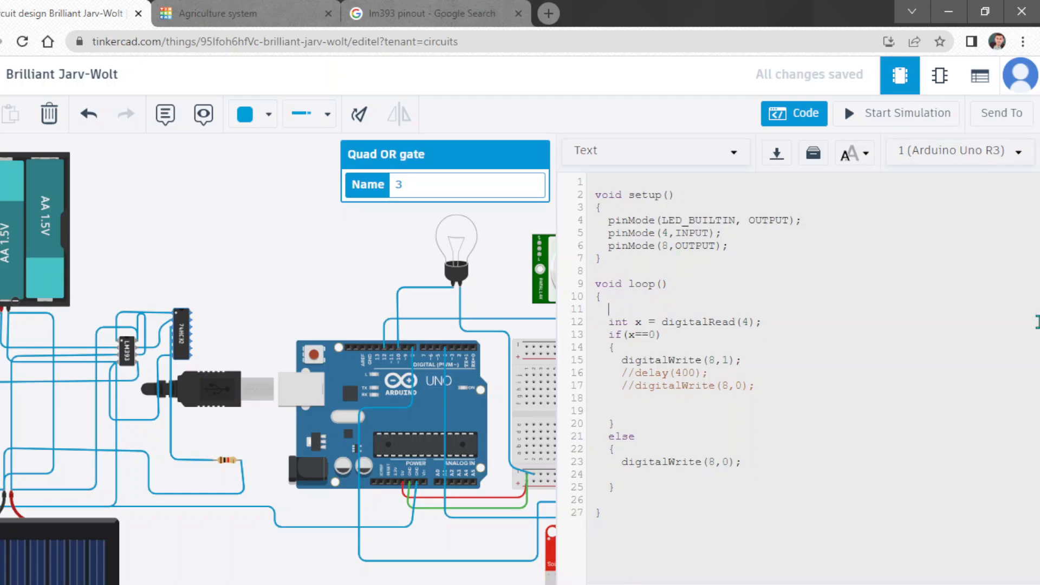
Add a block comment at the start of loop(), with /** and */ on separate lines, and a // line above it.
{"action": "type", "text": "/** */"}
{"action": "key", "text": "Left"}
{"action": "key", "text": "Left"}
{"action": "key", "text": "Return"}
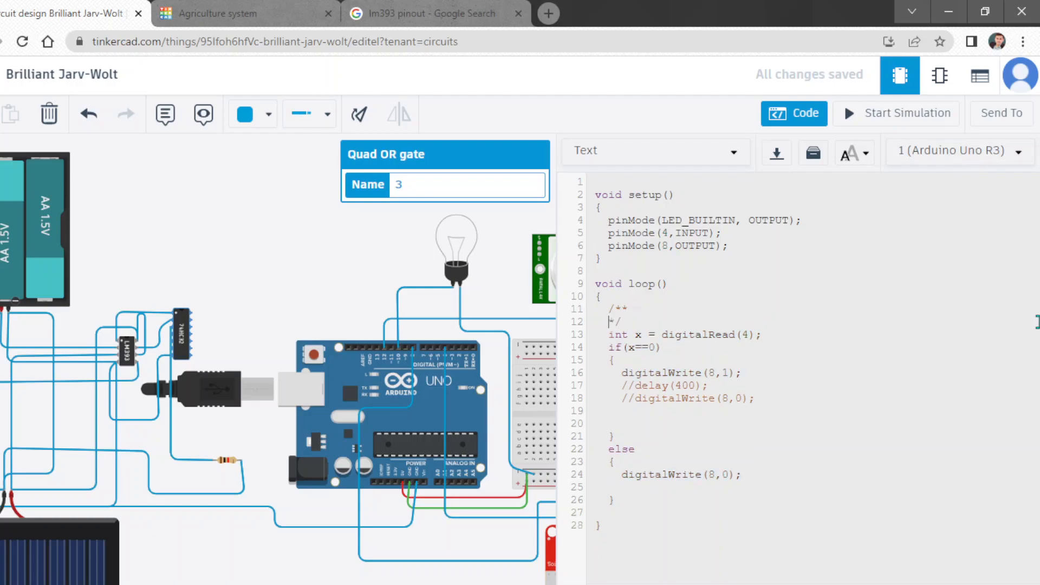
{"action": "key", "text": "End"}
{"action": "key", "text": "Up"}
{"action": "key", "text": "Up"}
{"action": "key", "text": "Return"}
{"action": "type", "text": "//"}
{"action": "key", "text": "Return"}
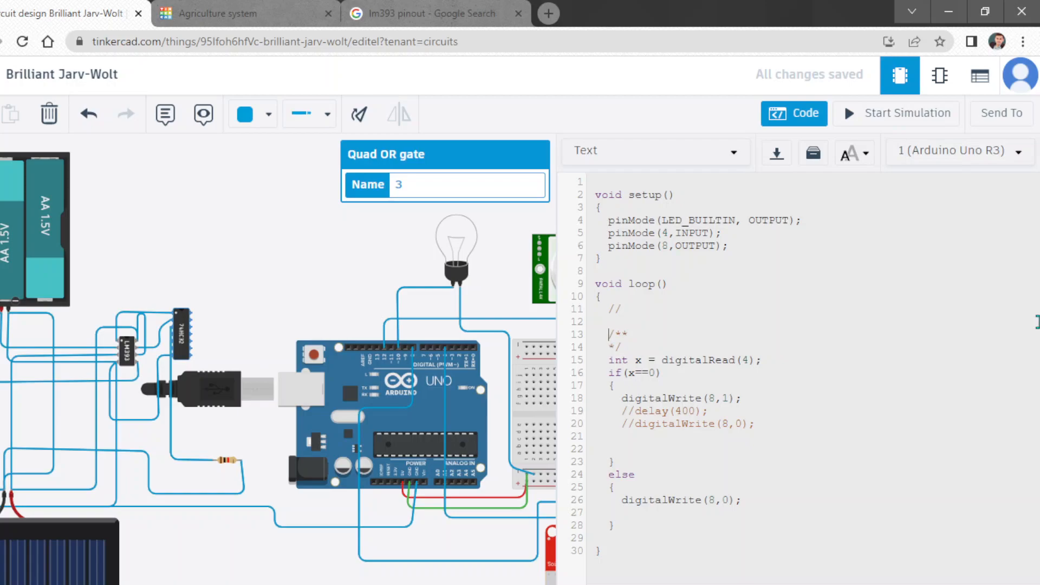
Label the // line "SINGLE LINE COMMENT" and add /*Multi line comment */ on the line below it.
{"action": "key", "text": "Up"}
{"action": "type", "text": "/**"}
{"action": "key", "text": "Left"}
{"action": "type", "text": "//SINGLE LINE COMMENT"}
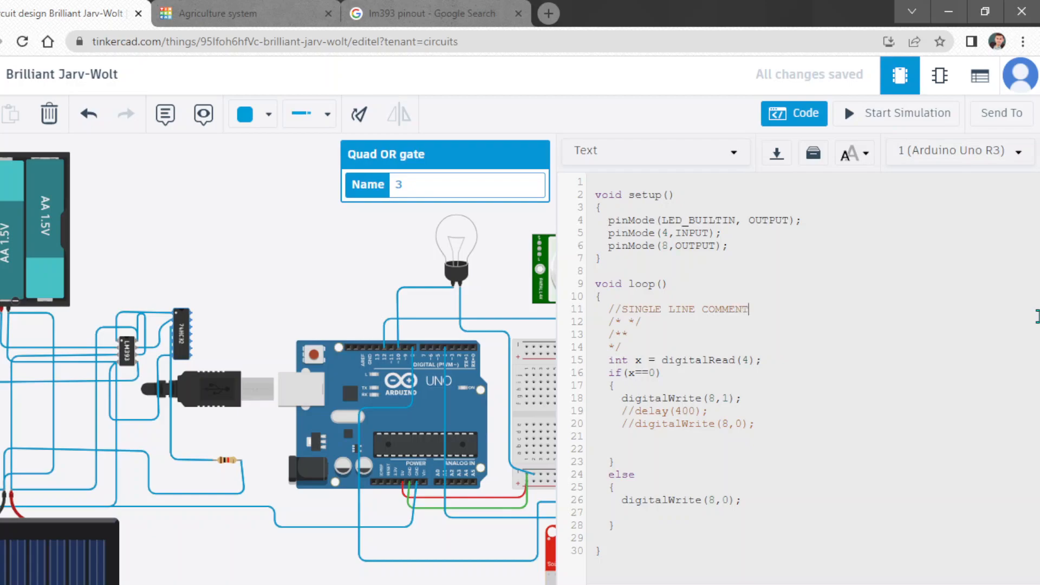
{"action": "left_click", "coordinate": [626, 322]}
{"action": "type", "text": "Multi line comment"}
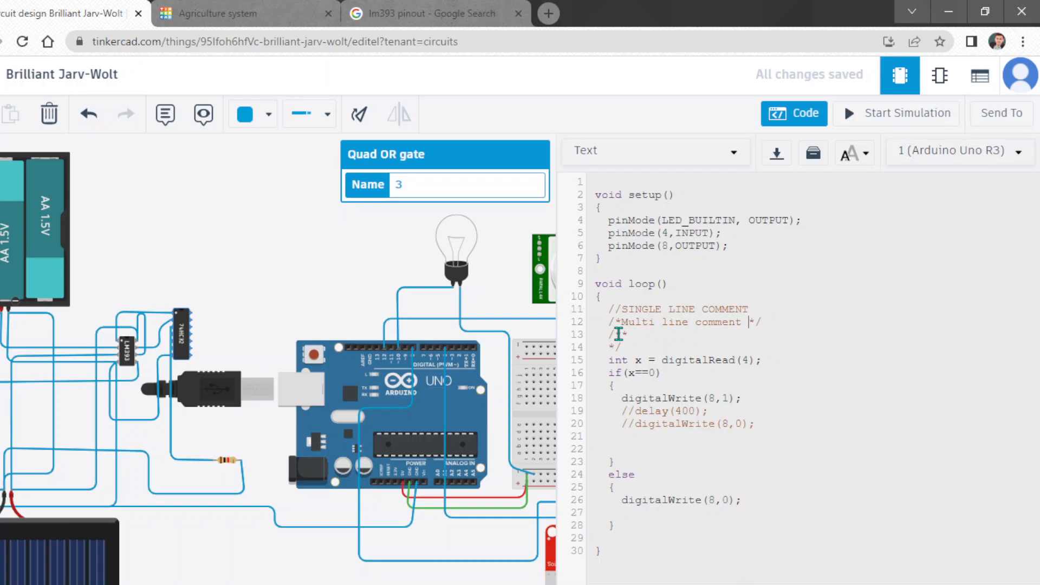
Fill the /** block comment with the lines "Descrition line", "comment", "for longer" and "comments".
{"action": "left_click", "coordinate": [628, 340]}
{"action": "key", "text": "Return"}
{"action": "type", "text": "D"}
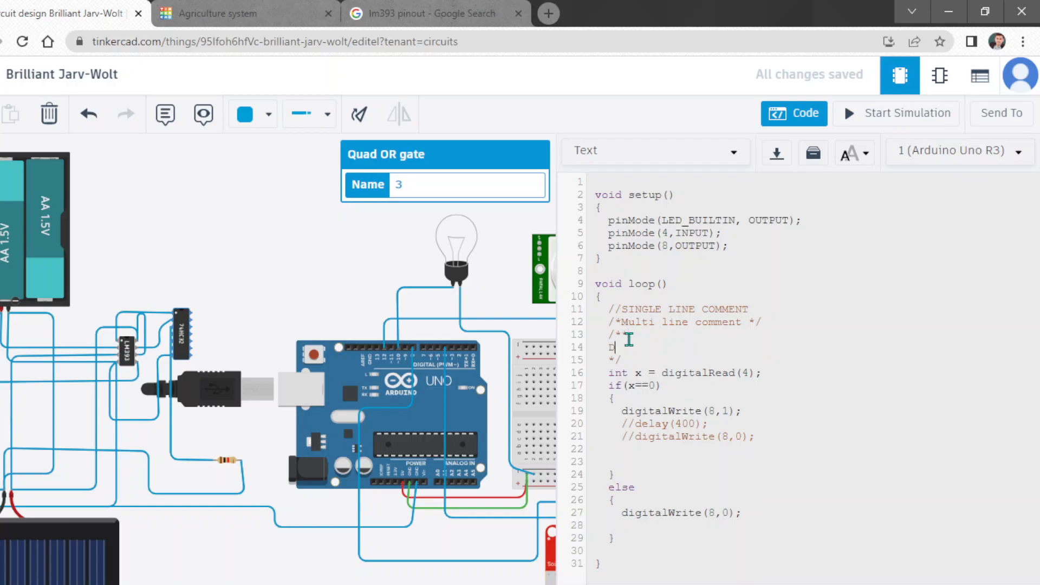
{"action": "type", "text": "escrition line"}
{"action": "key", "text": "Return"}
{"action": "type", "text": "comment"}
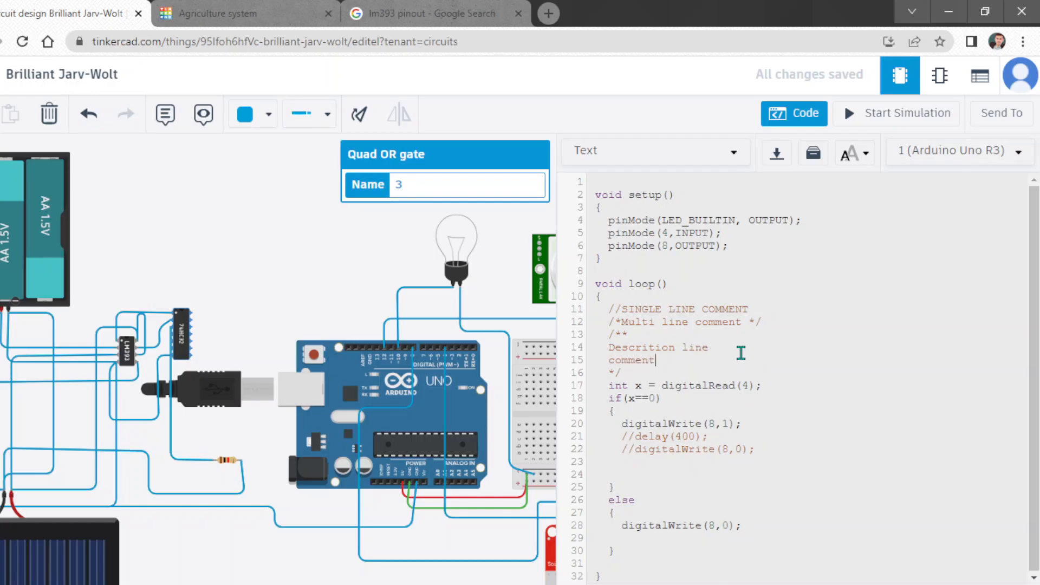
{"action": "key", "text": "Return"}
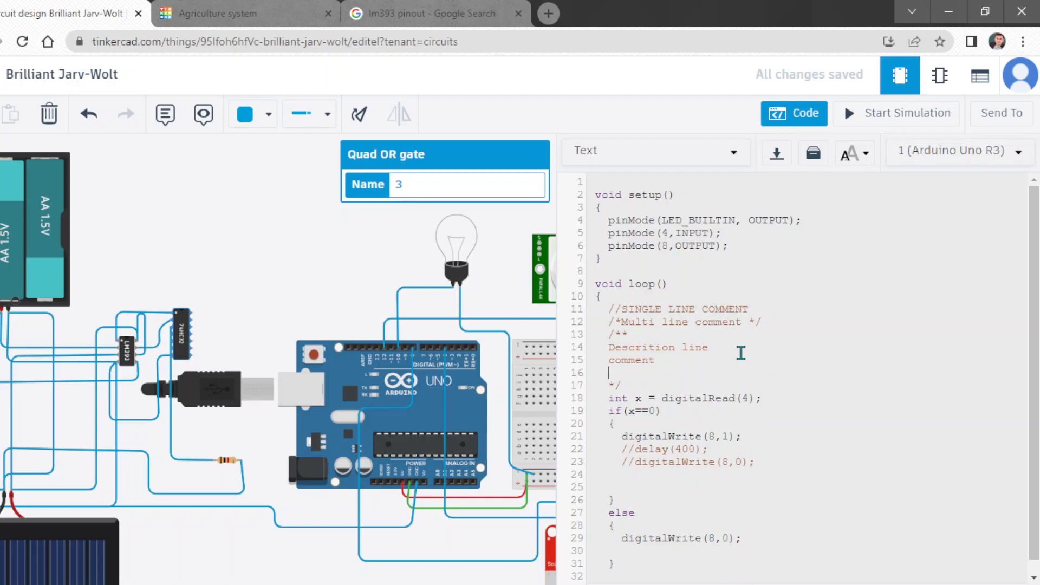
{"action": "type", "text": "for longer"}
{"action": "key", "text": "Return"}
{"action": "type", "text": "comments"}
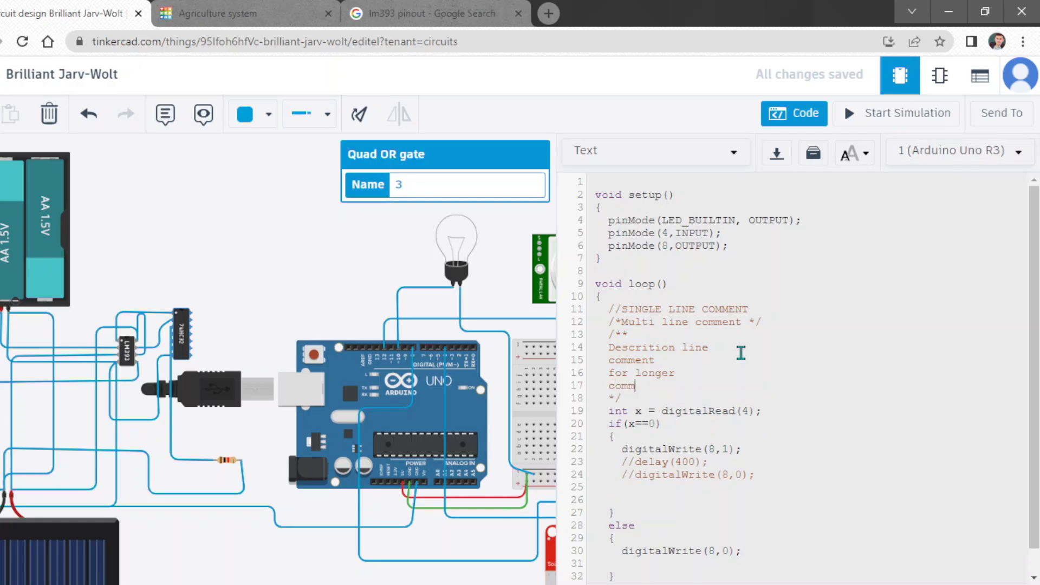
Replace all the sample comments at the start of loop() with the single line //Sprintkler system.
{"action": "left_click_drag", "start_coordinate": [622, 398], "coordinate": [609, 314]}
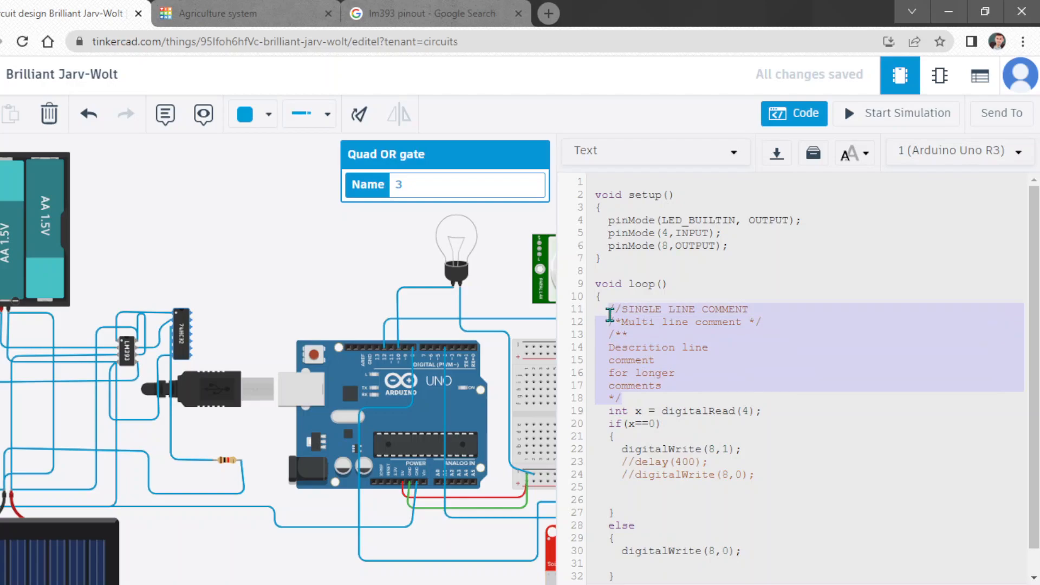
{"action": "key", "text": "BackSpace"}
{"action": "type", "text": "//"}
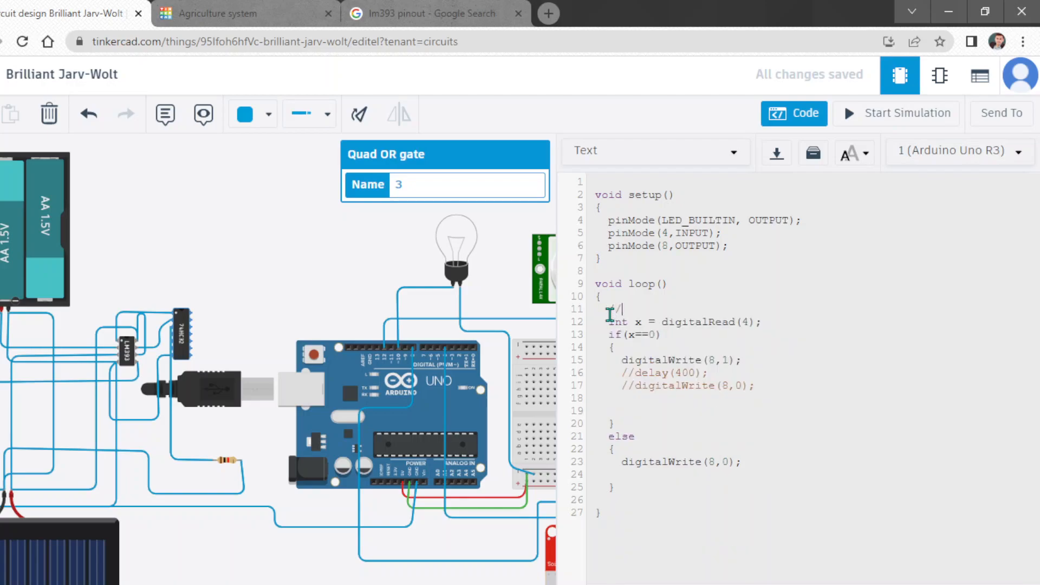
{"action": "type", "text": "Sprintkler system"}
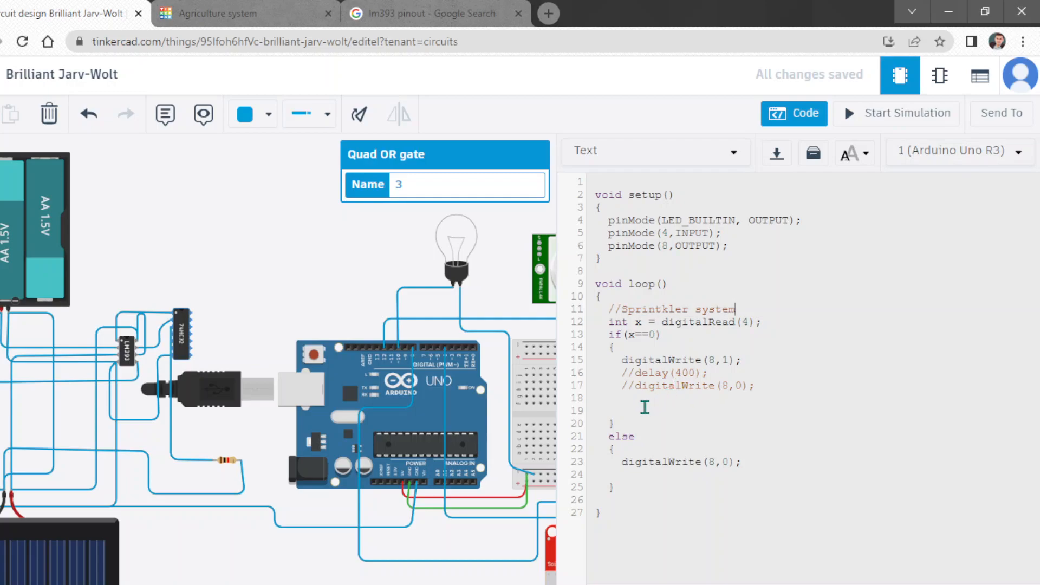
Insert blank lines after the else block in loop() and add the comment //Threat-detection system there.
{"action": "left_click", "coordinate": [619, 509]}
{"action": "key", "text": "Return"}
{"action": "key", "text": "Return"}
{"action": "key", "text": "Return"}
{"action": "key", "text": "Return"}
{"action": "key", "text": "Up"}
{"action": "key", "text": "Up"}
{"action": "type", "text": "//Thre"}
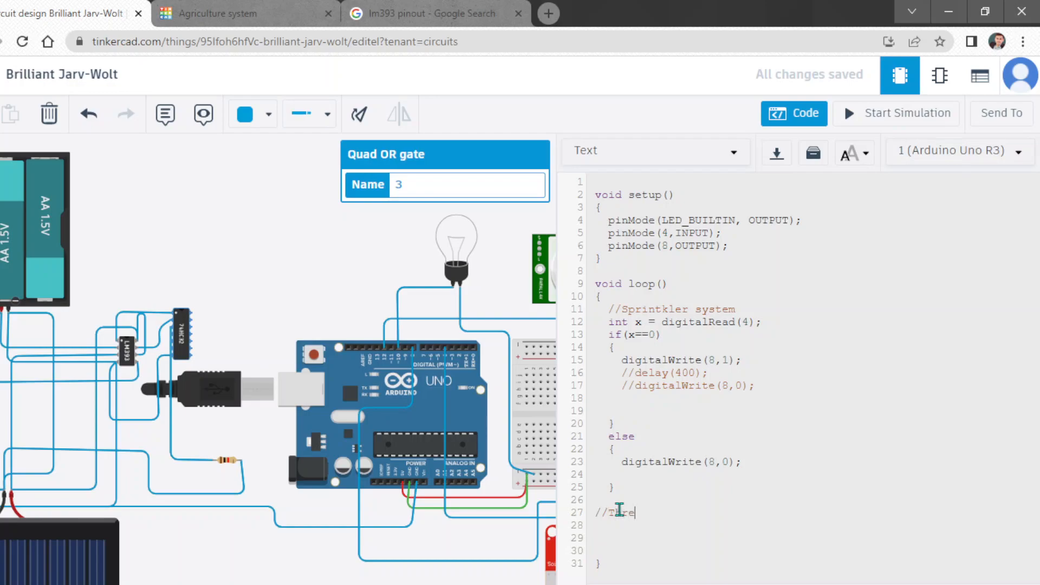
{"action": "type", "text": "at-detection system"}
{"action": "key", "text": "Return"}
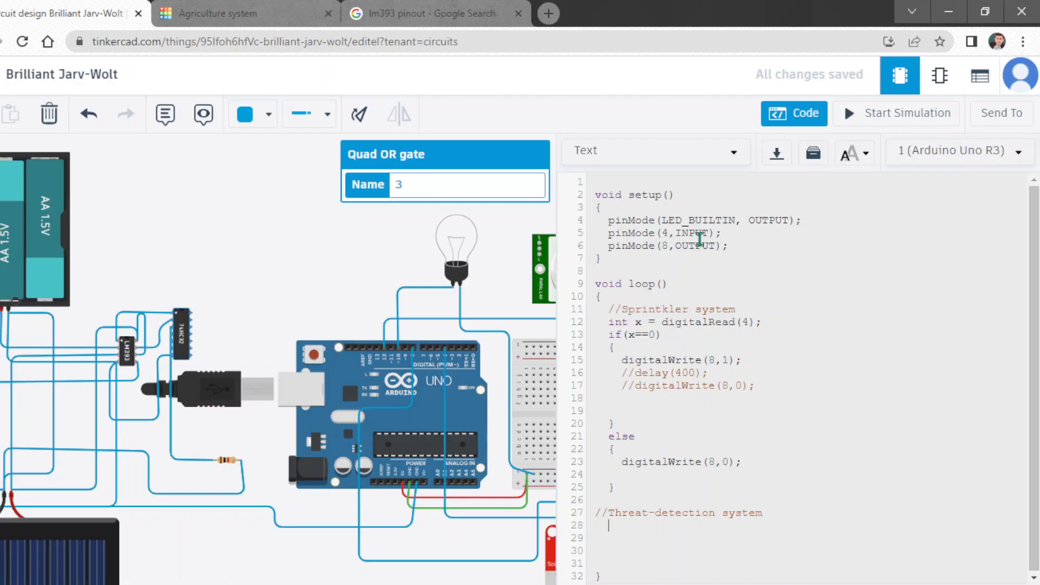
Add pinMode(10,OUTPUT); to setup() for the Arduino pin wired to the light bulb.
{"action": "key", "text": "Return"}
{"action": "type", "text": "pinMode"}
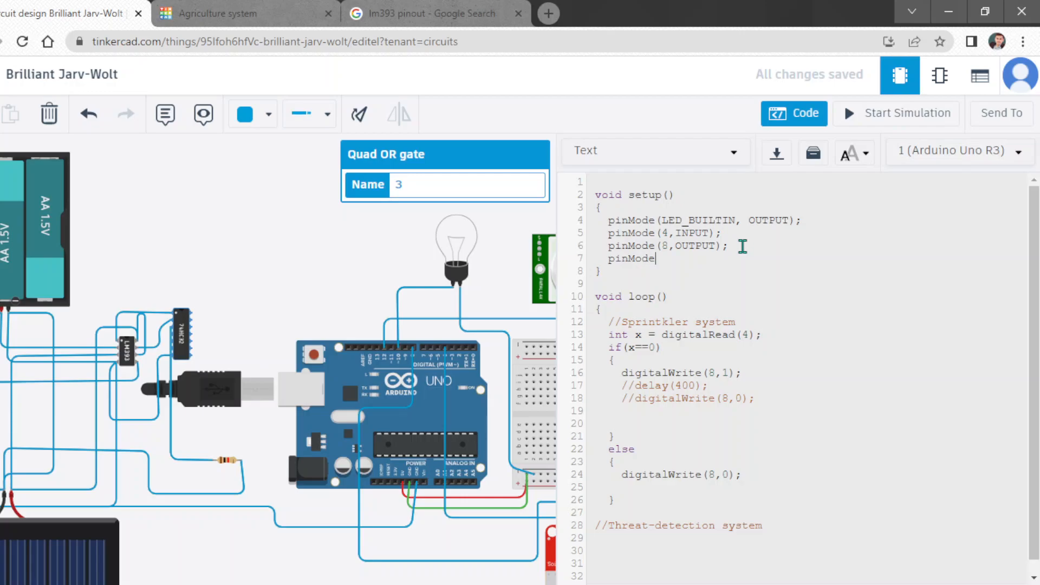
{"action": "type", "text": "()"}
{"action": "scroll", "coordinate": [447, 378], "scroll_direction": "up", "scroll_amount": 3}
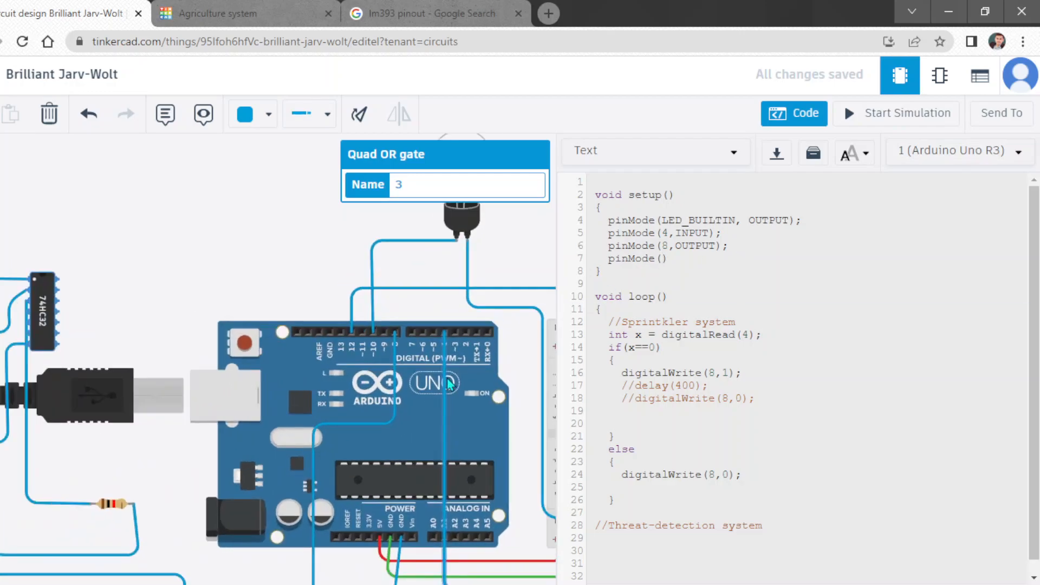
{"action": "key", "text": "Left"}
{"action": "left_click", "coordinate": [373, 324]}
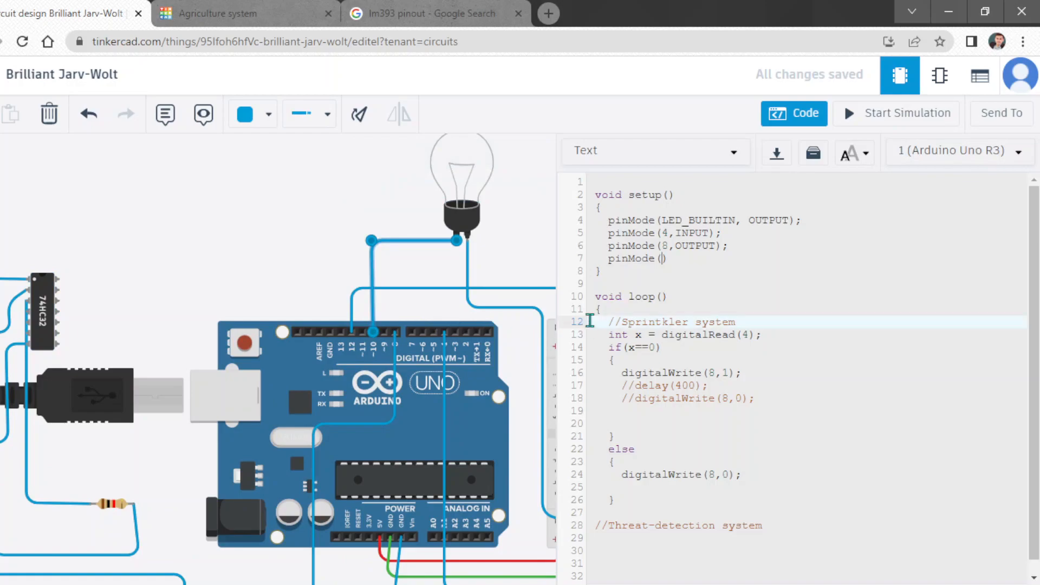
{"action": "type", "text": "10,OUTOU"}
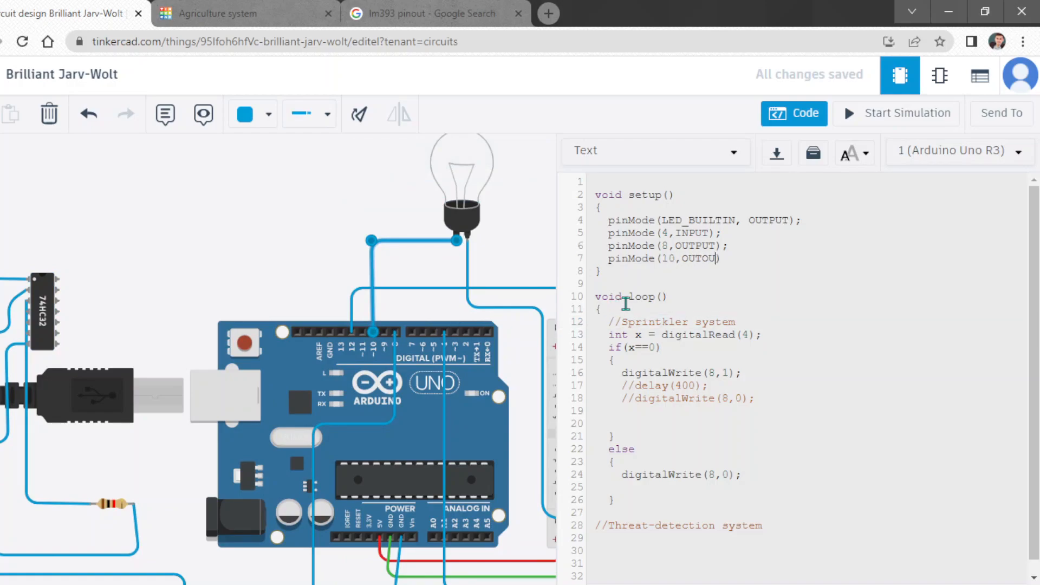
{"action": "key", "text": "BackSpace"}
{"action": "key", "text": "BackSpace"}
{"action": "key", "text": "BackSpace"}
{"action": "type", "text": "PUT);"}
{"action": "key", "text": "Return"}
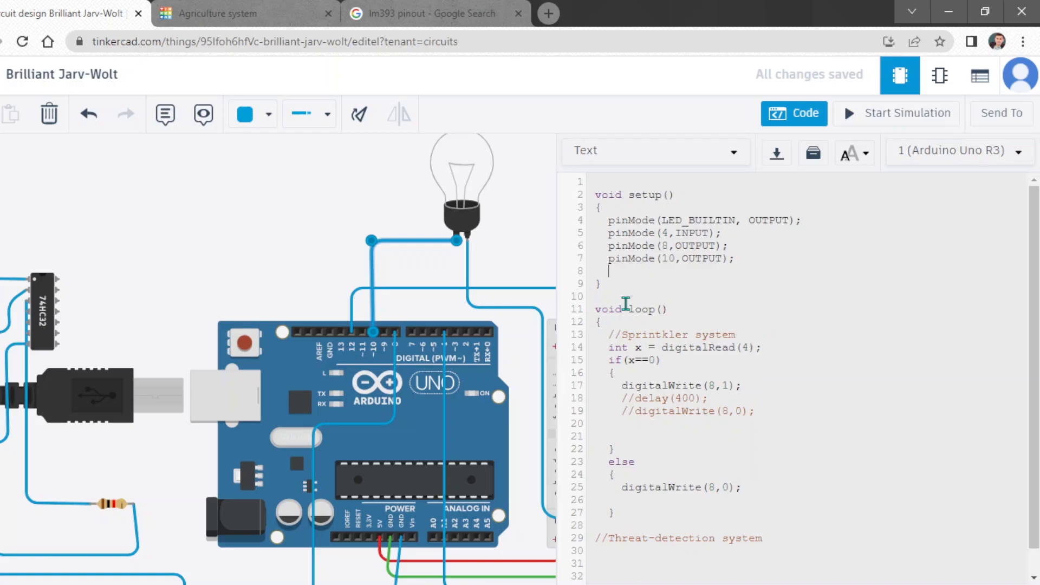
Add pinMode(12,INPUT); to setup() for the Arduino pin wired to the PIR sensor.
{"action": "type", "text": "pinMode()"}
{"action": "scroll", "coordinate": [196, 278], "scroll_direction": "down", "scroll_amount": 5}
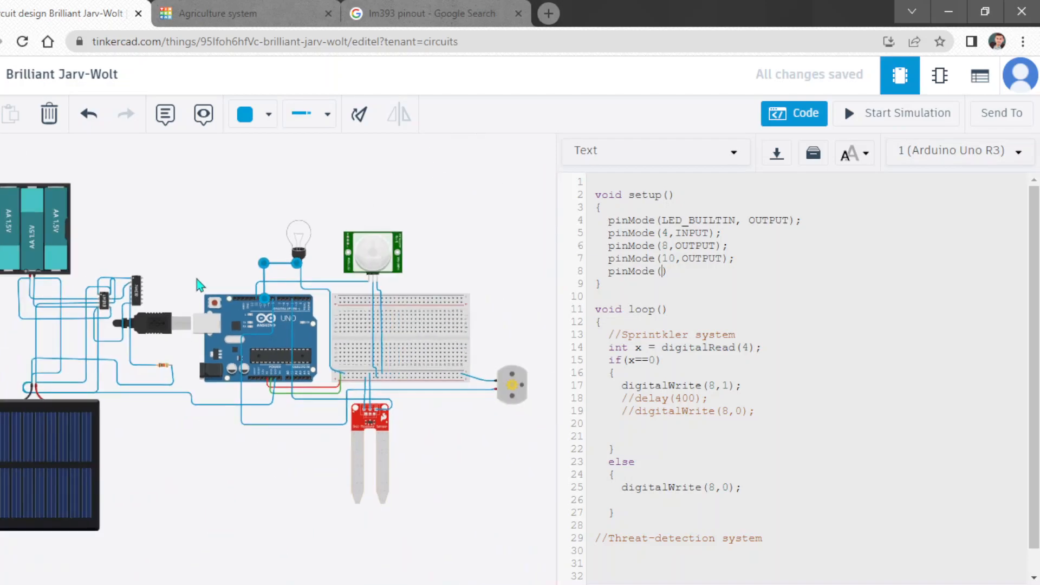
{"action": "left_click", "coordinate": [325, 287]}
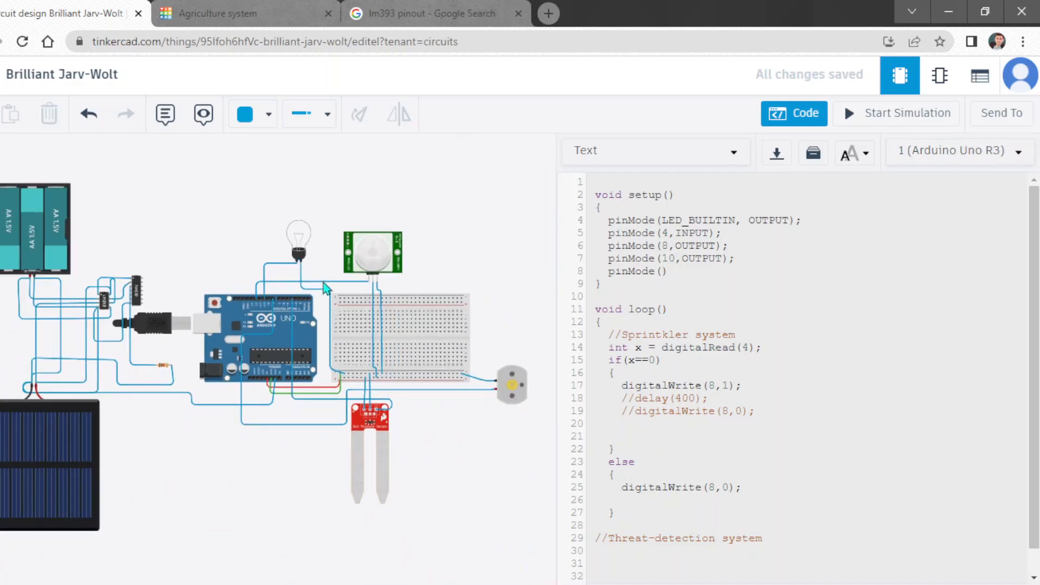
{"action": "scroll", "coordinate": [325, 287], "scroll_direction": "up", "scroll_amount": 5}
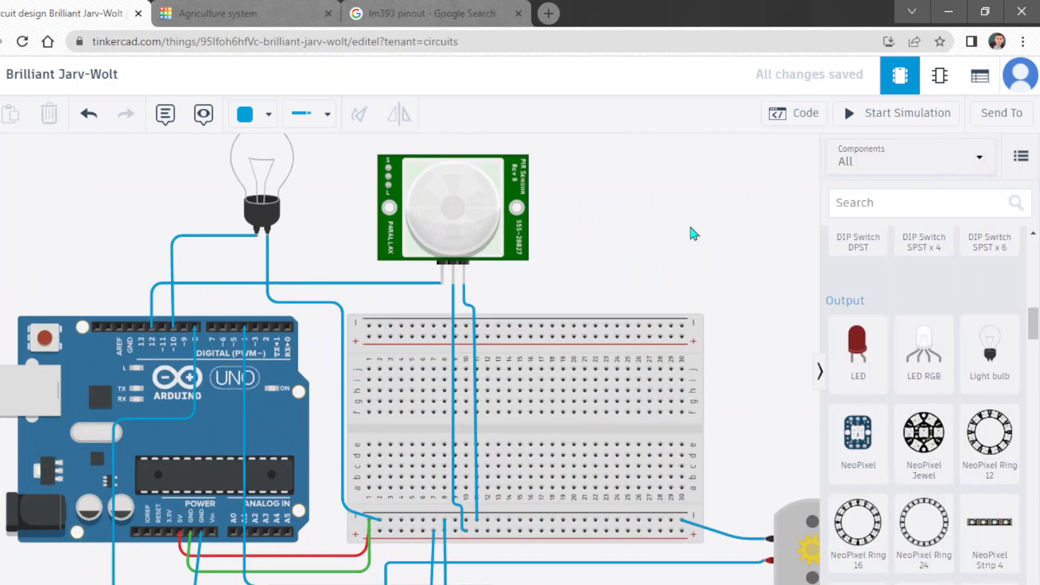
{"action": "left_click", "coordinate": [785, 126]}
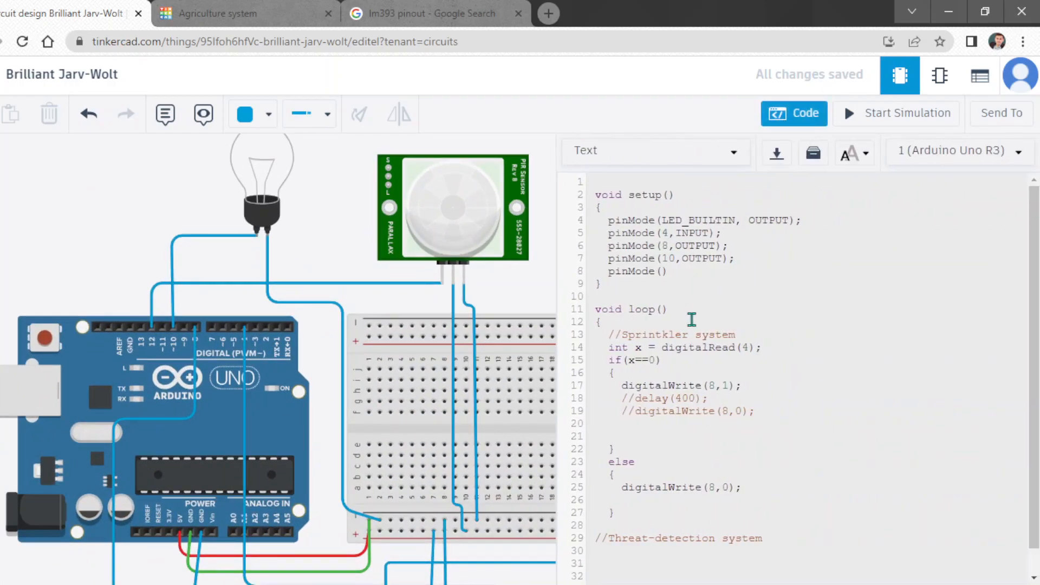
{"action": "type", "text": "12,INPUT"}
Copy the sprinkler code from int x = digitalRead(4); through digitalWrite(8,1); to below the threat-detection comment.
{"action": "key", "text": "Down"}
{"action": "key", "text": "Down"}
{"action": "key", "text": "Down"}
{"action": "key", "text": "Down"}
{"action": "key", "text": "Down"}
{"action": "key", "text": "Down"}
{"action": "key", "text": "Down"}
{"action": "key", "text": "Down"}
{"action": "key", "text": "Down"}
{"action": "key", "text": "Down"}
{"action": "key", "text": "Down"}
{"action": "key", "text": "Down"}
{"action": "key", "text": "Down"}
{"action": "key", "text": "Down"}
{"action": "key", "text": "Down"}
{"action": "key", "text": "Down"}
{"action": "key", "text": "Down"}
{"action": "key", "text": "Down"}
{"action": "key", "text": "Down"}
{"action": "key", "text": "Down"}
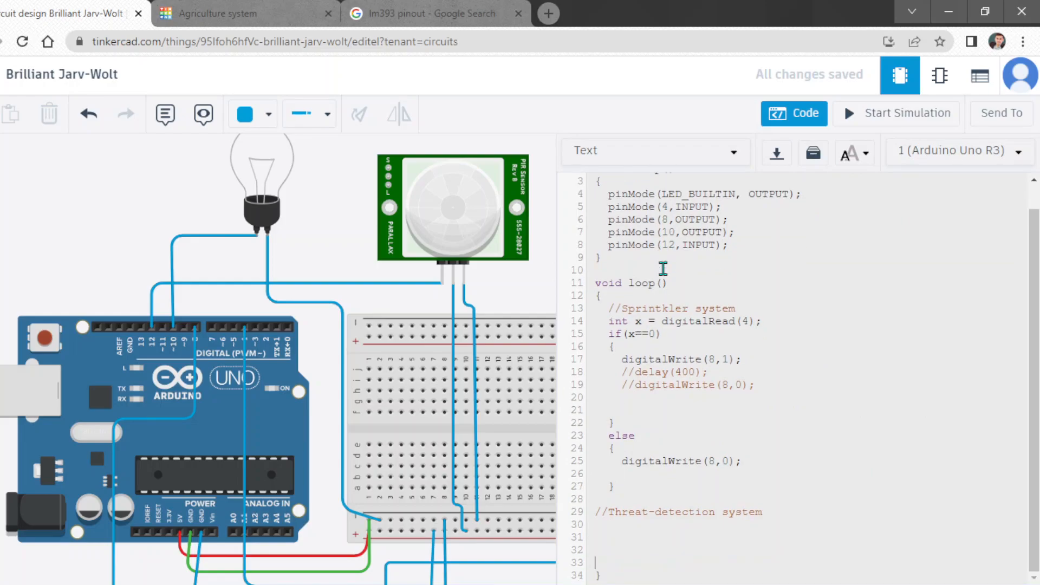
{"action": "type", "text": "if("}
{"action": "key", "text": "Up"}
{"action": "left_click_drag", "start_coordinate": [607, 321], "coordinate": [748, 361]}
{"action": "key", "text": "ctrl+c"}
{"action": "left_click_drag", "start_coordinate": [630, 538], "coordinate": [606, 540]}
{"action": "key", "text": "ctrl+v"}
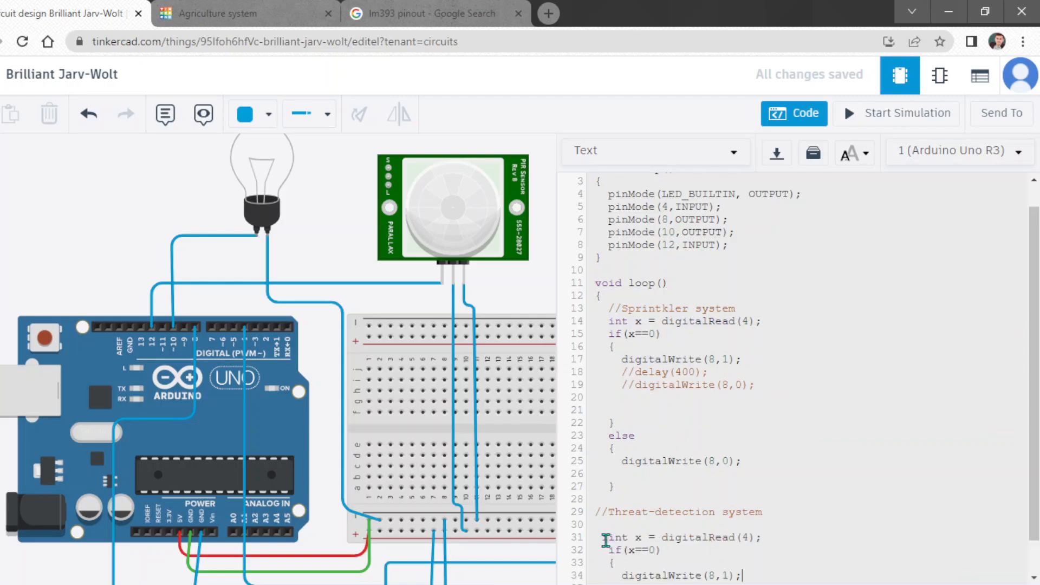
Remove the variable name x from the copied int declaration under the threat-detection comment.
{"action": "left_click", "coordinate": [669, 552]}
{"action": "key", "text": "Left"}
{"action": "key", "text": "Left"}
{"action": "key", "text": "BackSpace"}
{"action": "left_click", "coordinate": [587, 551]}
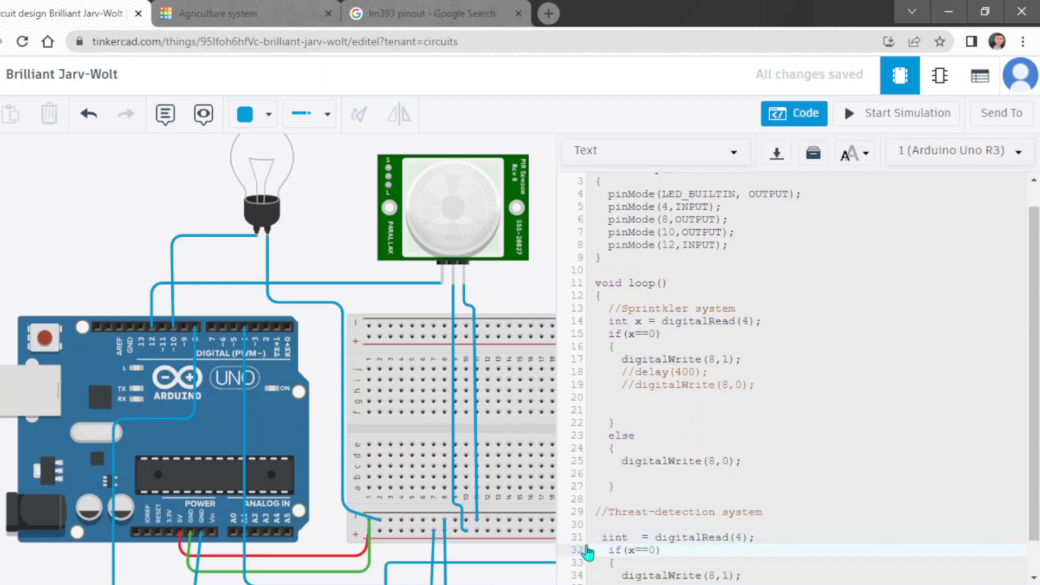
{"action": "left_click", "coordinate": [609, 539]}
{"action": "key", "text": "BackSpace"}
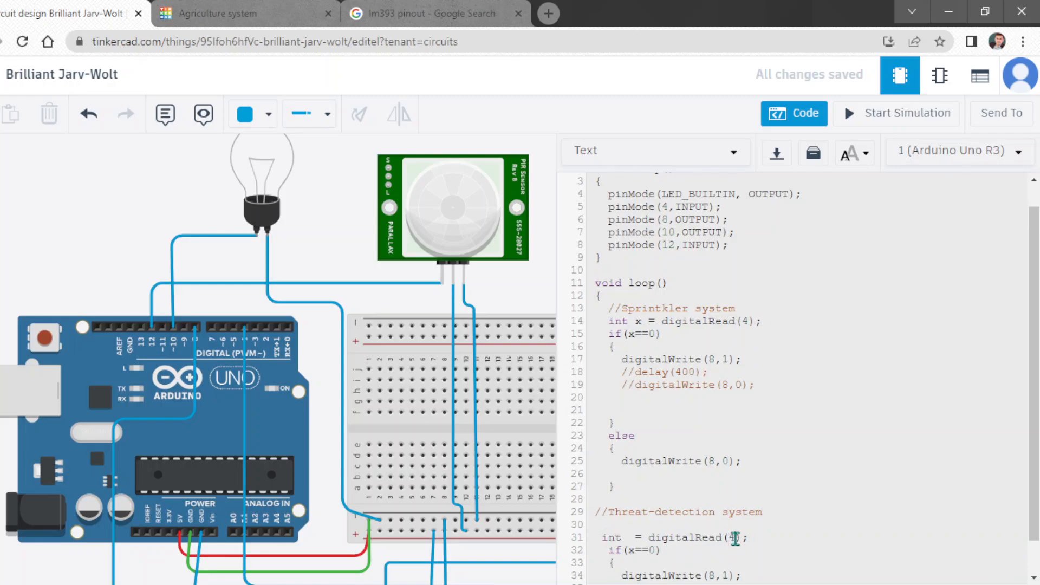
Set the copied digitalRead pin to 12 and the if condition below it to x==0.
{"action": "left_click", "coordinate": [735, 538]}
{"action": "key", "text": "BackSpace"}
{"action": "type", "text": "12"}
{"action": "key", "text": "BackSpace"}
{"action": "double_click", "coordinate": [686, 542]}
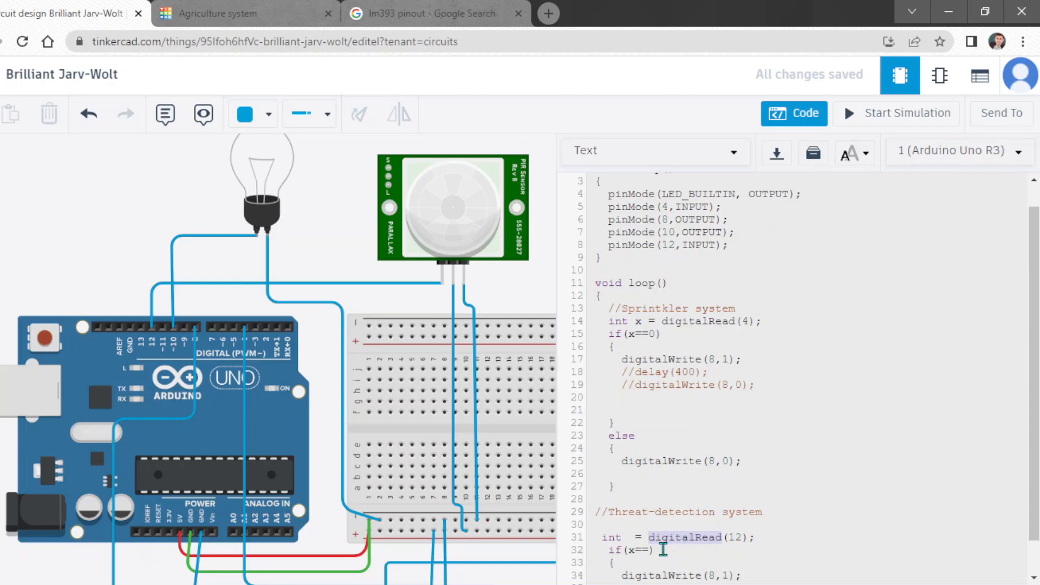
{"action": "left_click", "coordinate": [661, 550]}
{"action": "type", "text": "0"}
Change the copied digitalWrite call in the threat-detection if block to digitalWrite(8,0);.
{"action": "key", "text": "Down"}
{"action": "key", "text": "Down"}
{"action": "key", "text": "Down"}
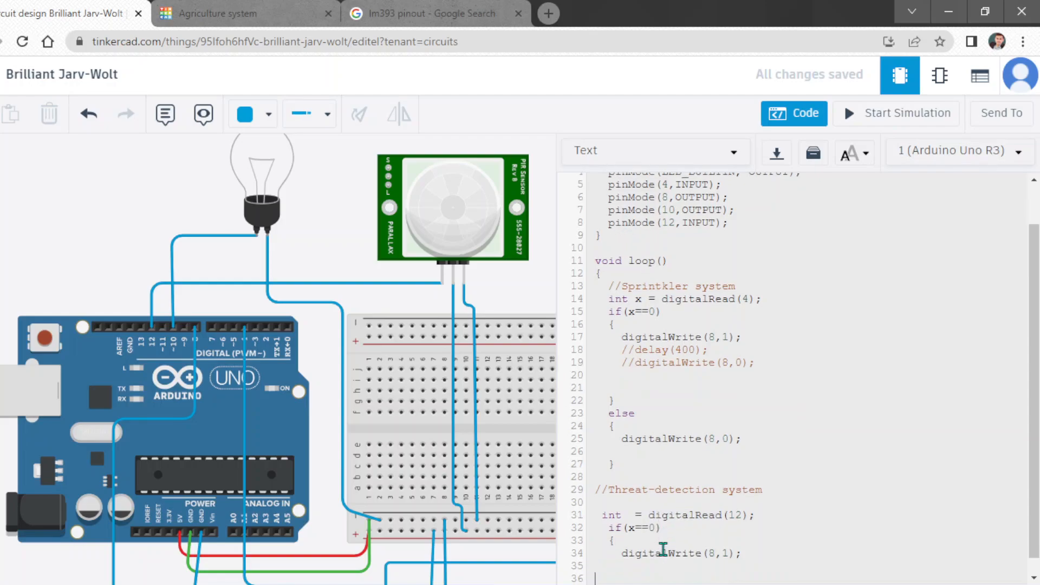
{"action": "double_click", "coordinate": [729, 537]}
{"action": "type", "text": "0"}
{"action": "left_click", "coordinate": [647, 553]}
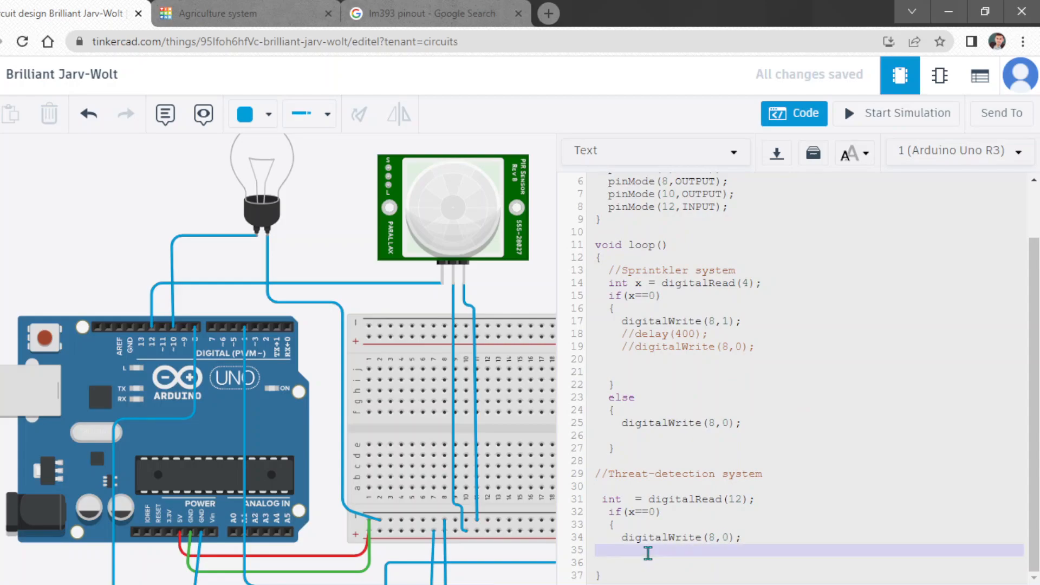
Add an else block directly after the threat-detection if block in the loop code.
{"action": "left_click", "coordinate": [647, 553]}
{"action": "key", "text": "Tab"}
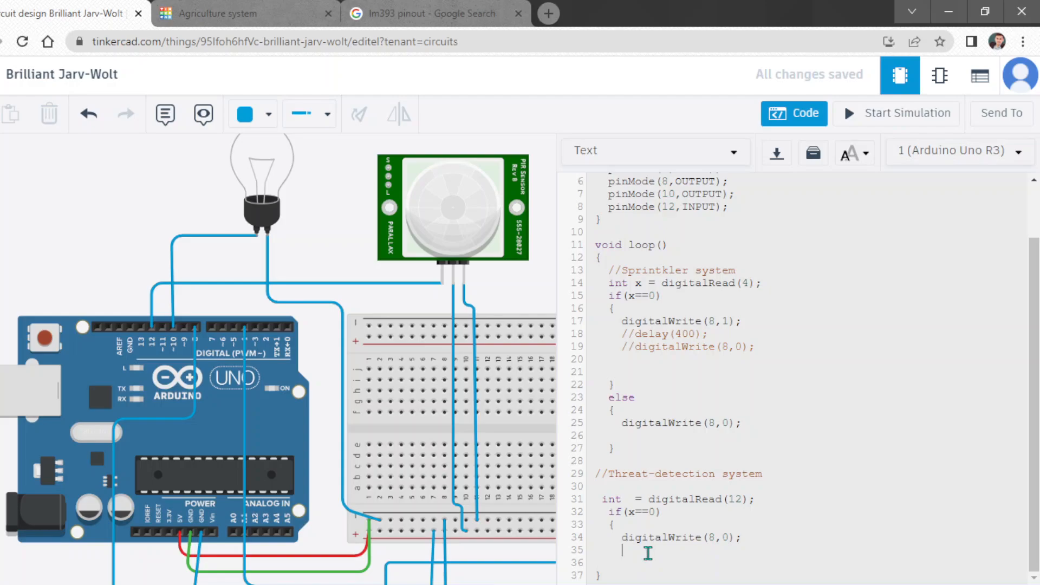
{"action": "key", "text": "BackSpace"}
{"action": "key", "text": "Return"}
{"action": "type", "text": "else{"}
{"action": "key", "text": "Return"}
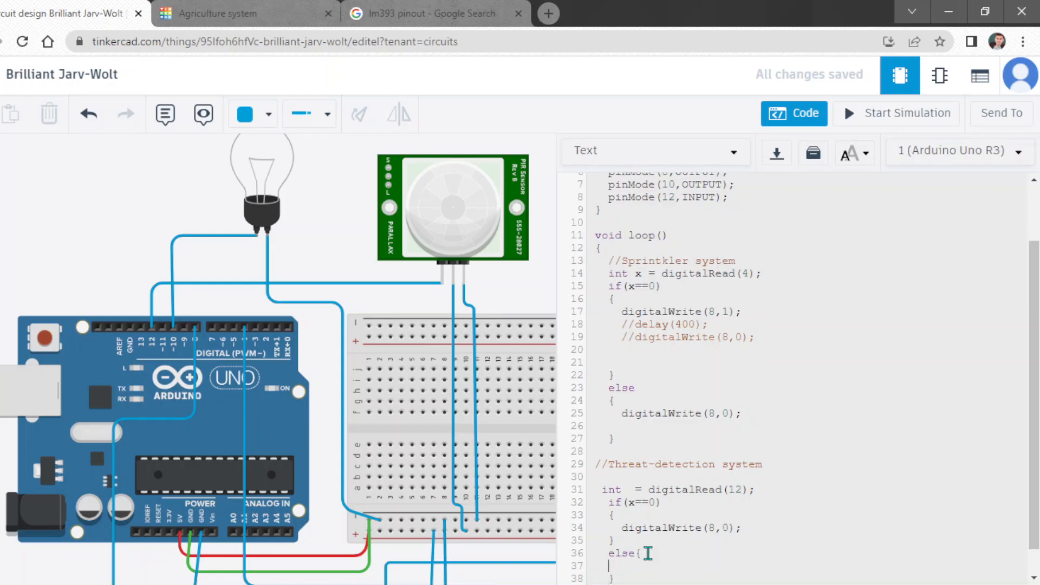
Copy the digitalWrite line from the threat-detection if block into its else block and change the copy to digitalWrite(8,1);.
{"action": "left_click_drag", "start_coordinate": [741, 528], "coordinate": [622, 532]}
{"action": "key", "text": "ctrl+c"}
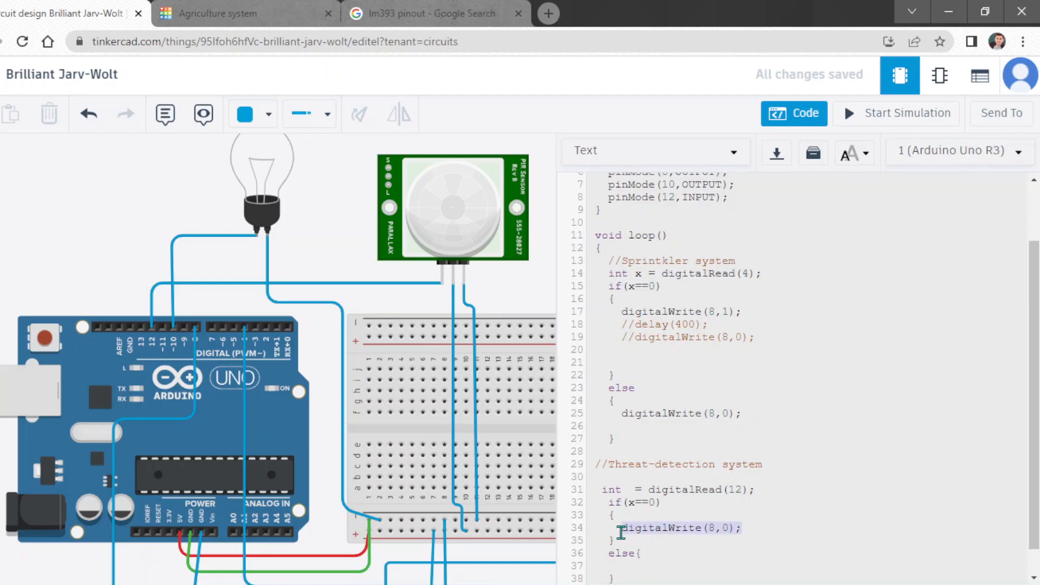
{"action": "left_click", "coordinate": [625, 568]}
{"action": "key", "text": "ctrl+v"}
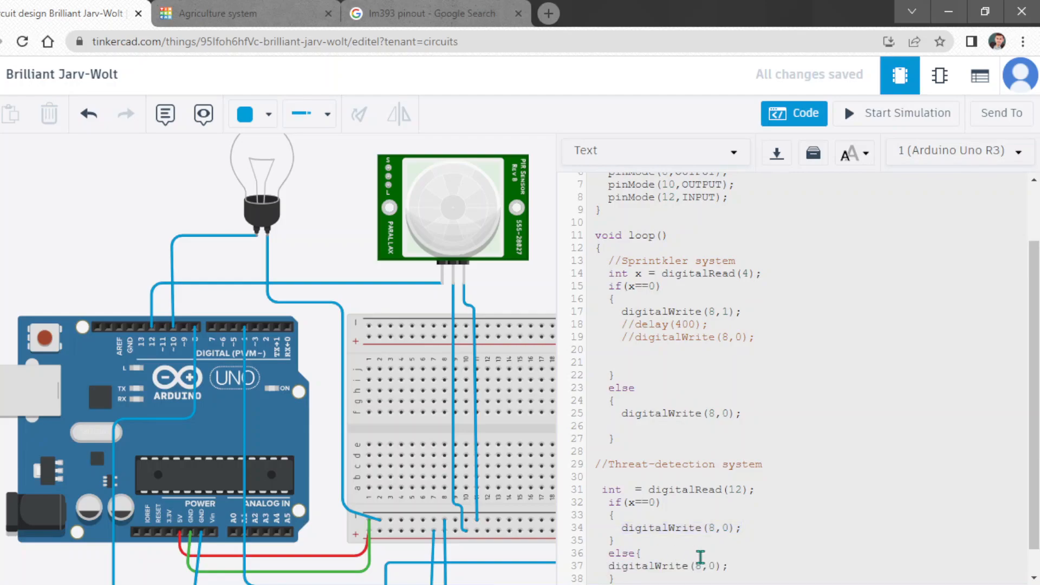
{"action": "left_click", "coordinate": [717, 565]}
{"action": "key", "text": "BackSpace"}
{"action": "type", "text": "1"}
{"action": "left_click_drag", "start_coordinate": [1034, 479], "coordinate": [1035, 520]}
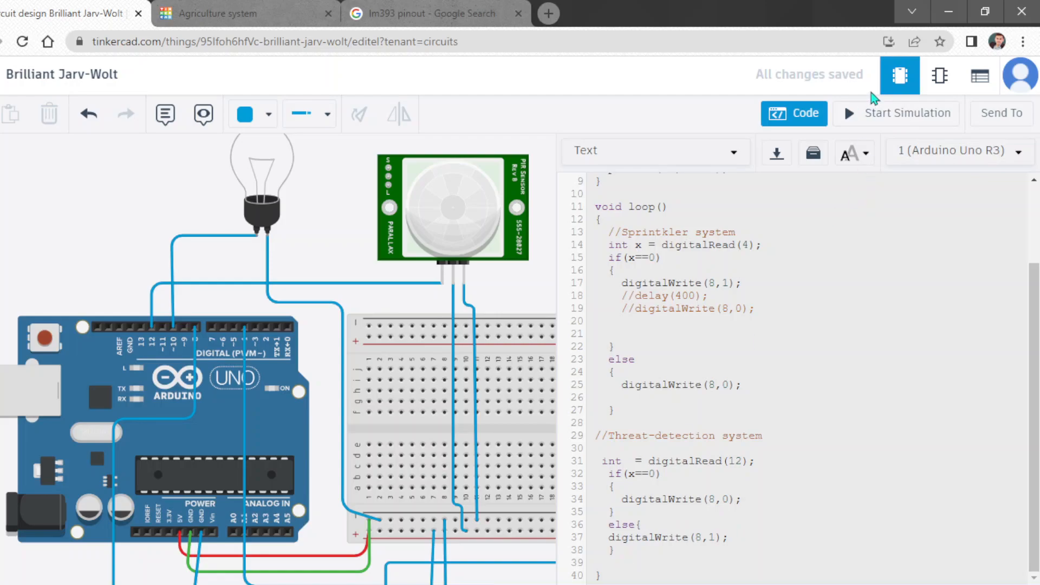
Name the threat-detection variable y in its int declaration and change the if condition below it to y==0.
{"action": "left_click", "coordinate": [866, 111]}
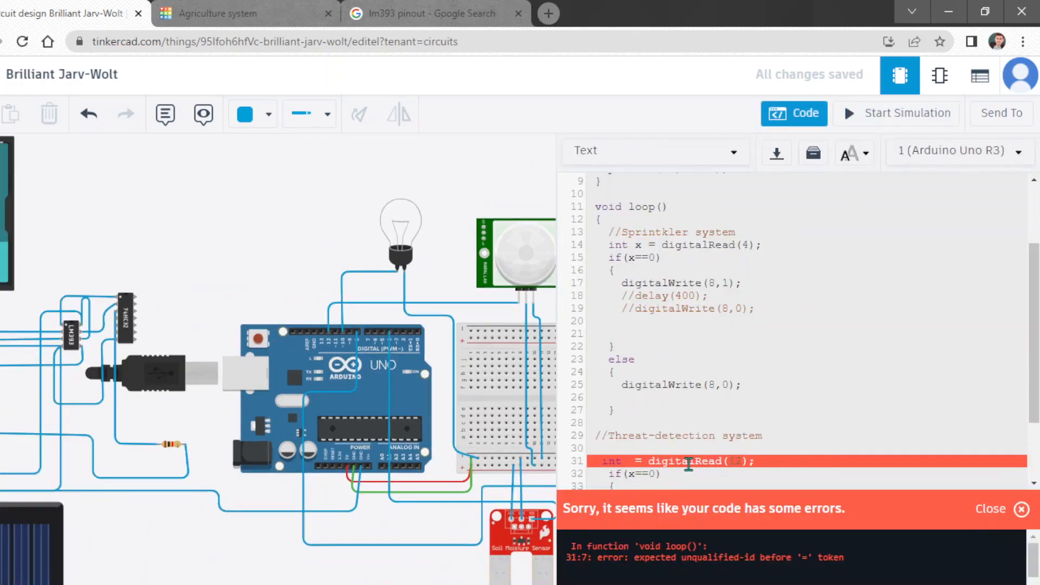
{"action": "left_click", "coordinate": [763, 463]}
{"action": "left_click", "coordinate": [631, 464]}
{"action": "type", "text": "y"}
{"action": "left_click", "coordinate": [634, 474]}
{"action": "key", "text": "BackSpace"}
{"action": "type", "text": "y"}
Simulate the circuit, move the target within the PIR sensor's detection zone to test the light bulb, and stop the simulation.
{"action": "left_click", "coordinate": [896, 115]}
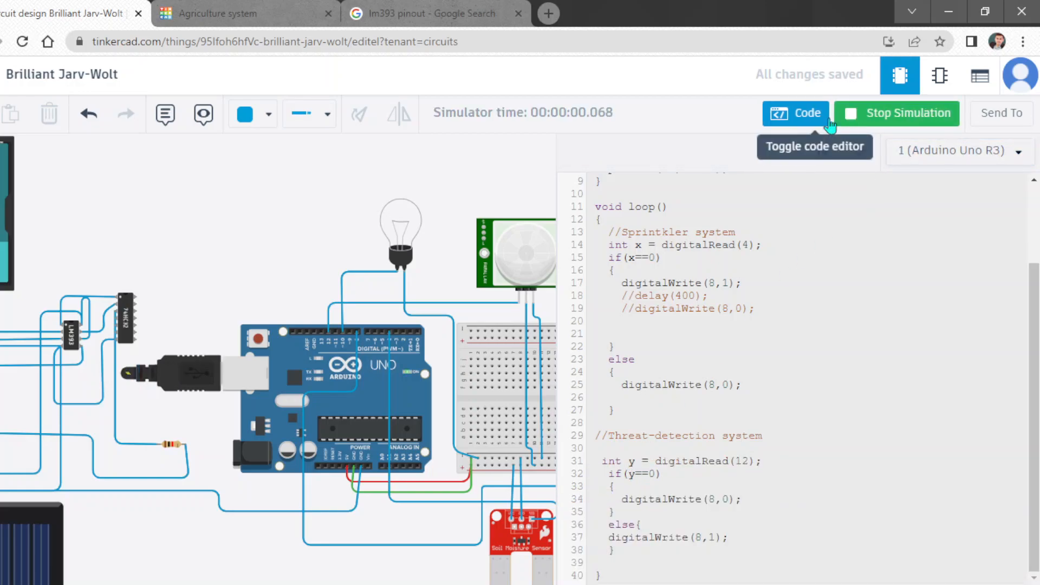
{"action": "left_click", "coordinate": [822, 120]}
{"action": "scroll", "coordinate": [542, 285], "scroll_direction": "down", "scroll_amount": 2}
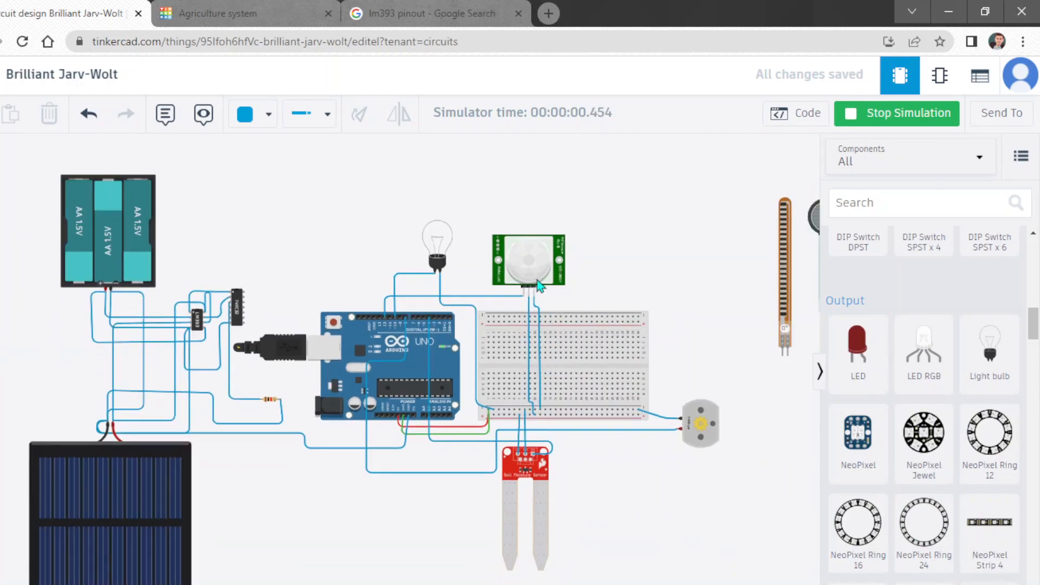
{"action": "left_click", "coordinate": [542, 278]}
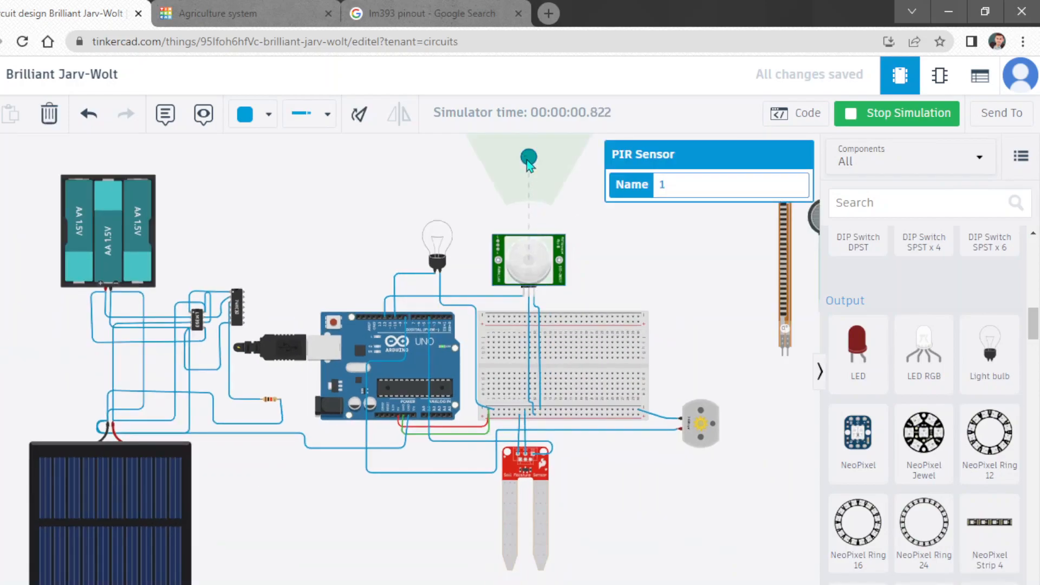
{"action": "left_click_drag", "start_coordinate": [527, 163], "coordinate": [533, 173]}
{"action": "scroll", "coordinate": [534, 177], "scroll_direction": "up", "scroll_amount": 3}
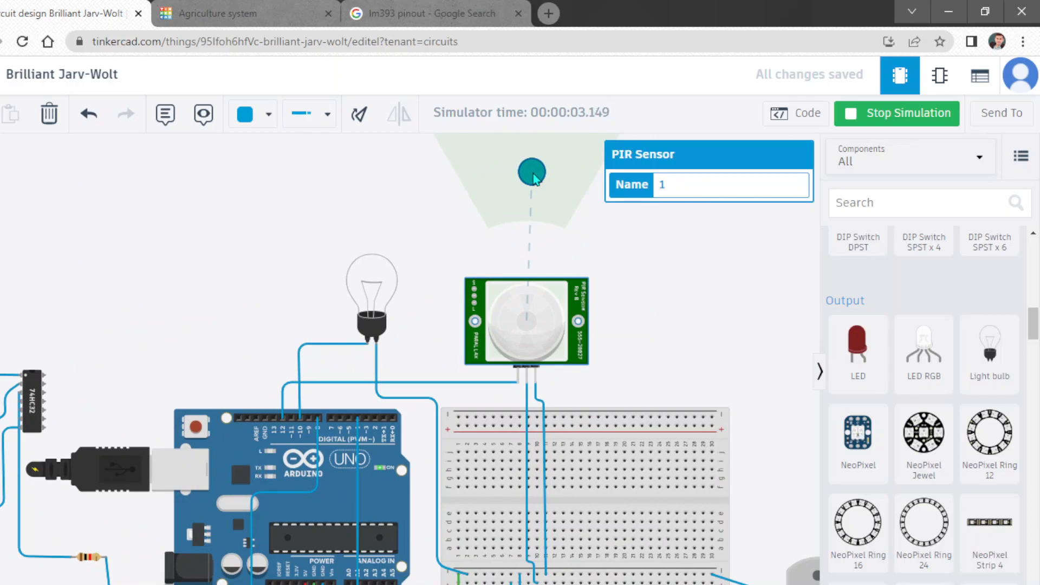
{"action": "left_click_drag", "start_coordinate": [533, 177], "coordinate": [526, 205]}
{"action": "scroll", "coordinate": [526, 201], "scroll_direction": "down", "scroll_amount": 3}
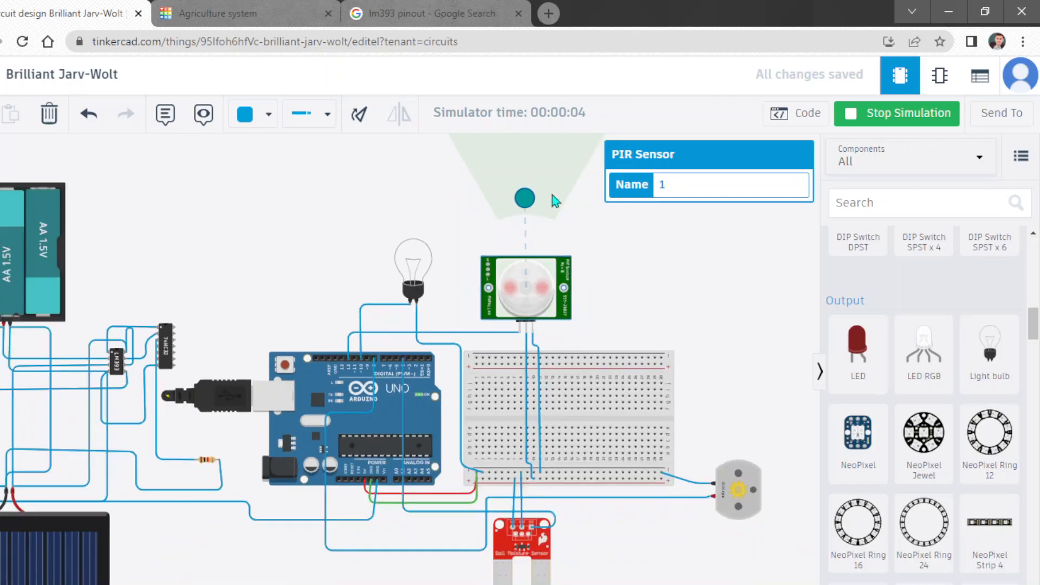
{"action": "left_click", "coordinate": [854, 124]}
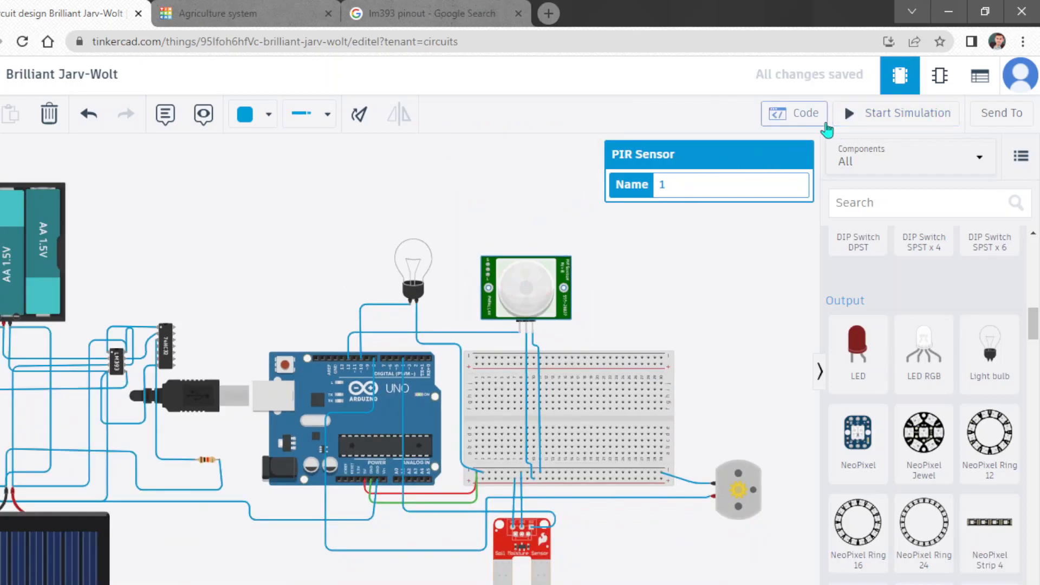
Change the threat-detection read call for pin 12 to analogRead(12).
{"action": "left_click", "coordinate": [820, 120]}
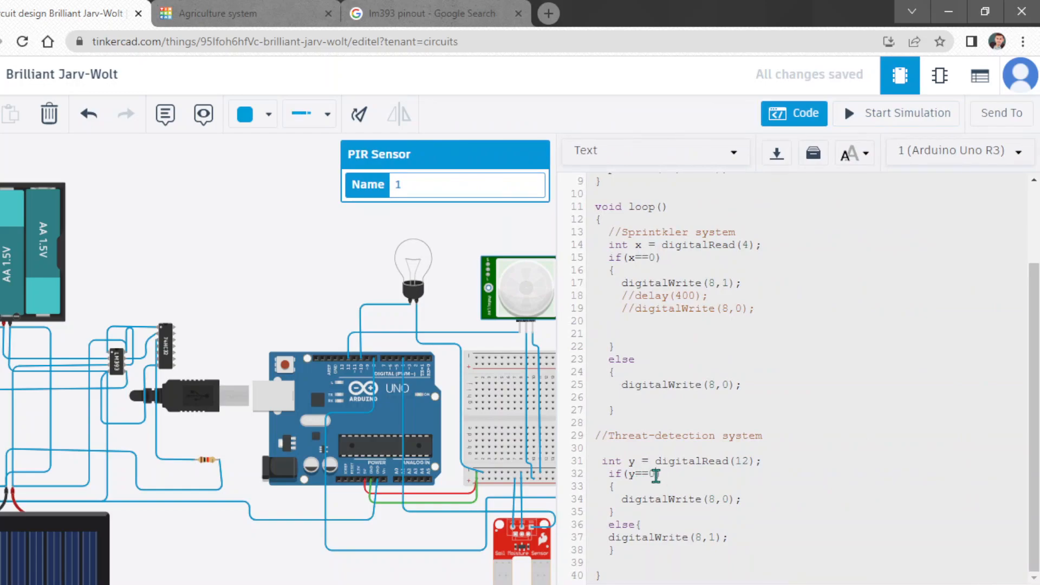
{"action": "double_click", "coordinate": [674, 460]}
{"action": "left_click", "coordinate": [673, 460]}
{"action": "left_click_drag", "start_coordinate": [657, 461], "coordinate": [702, 464]}
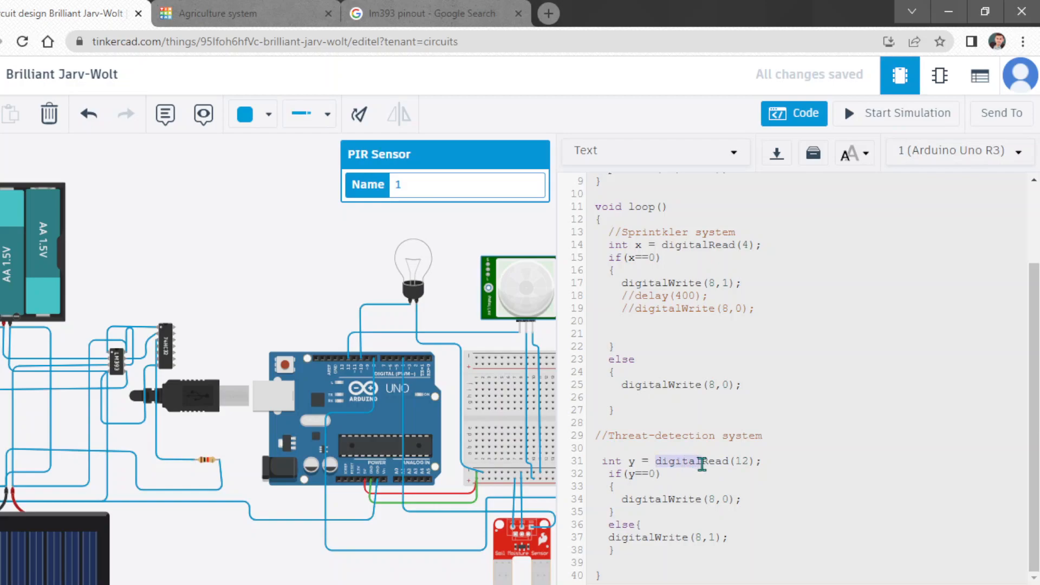
{"action": "type", "text": "analog"}
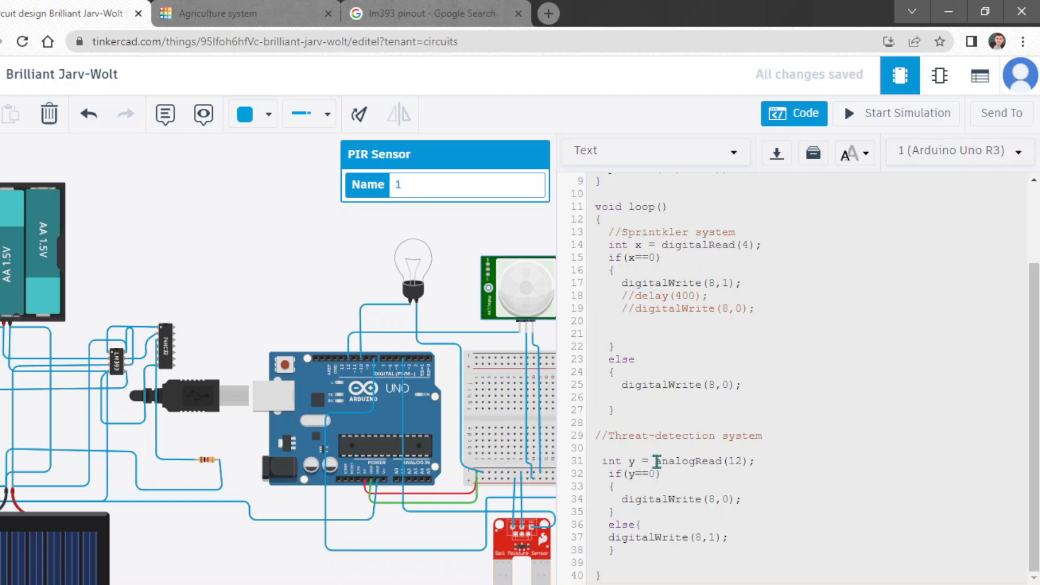
{"action": "left_click_drag", "start_coordinate": [656, 461], "coordinate": [697, 466]}
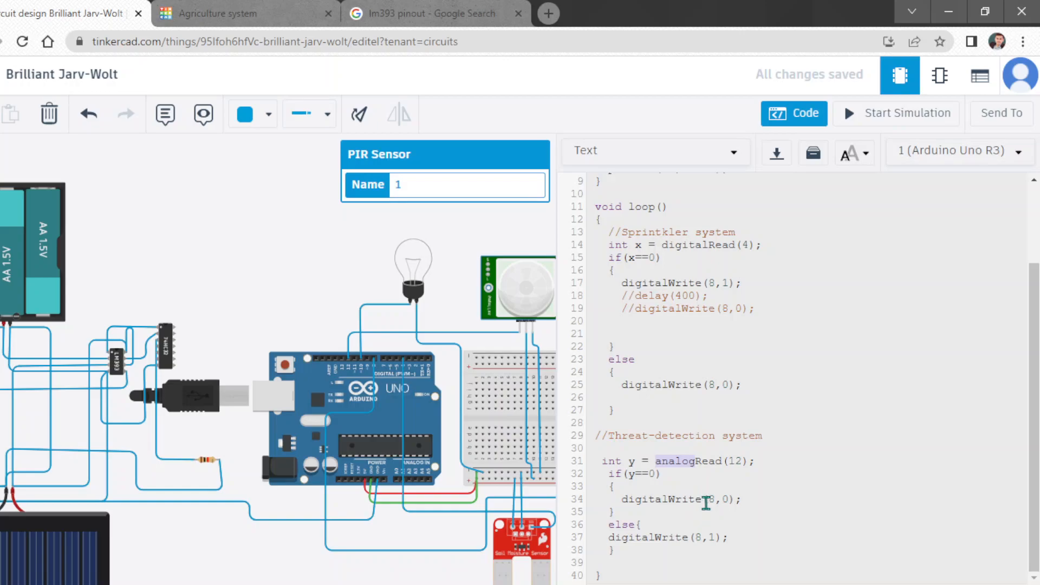
Set the pin to 10 in both digitalWrite calls of the threat-detection if and else blocks.
{"action": "left_click", "coordinate": [710, 503]}
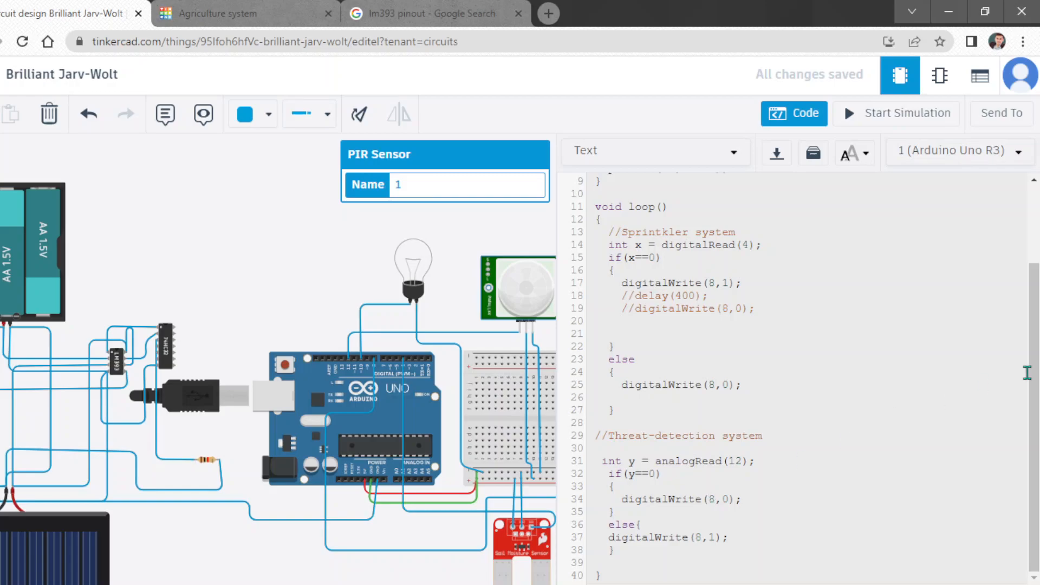
{"action": "left_click_drag", "start_coordinate": [1034, 381], "coordinate": [1034, 301]}
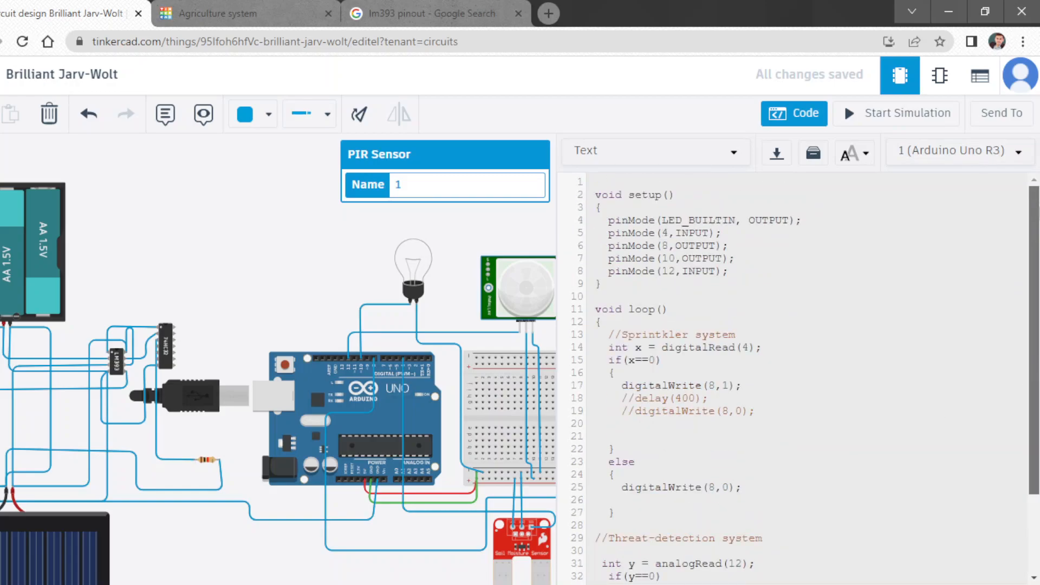
{"action": "scroll", "coordinate": [830, 367], "scroll_direction": "down", "scroll_amount": 3}
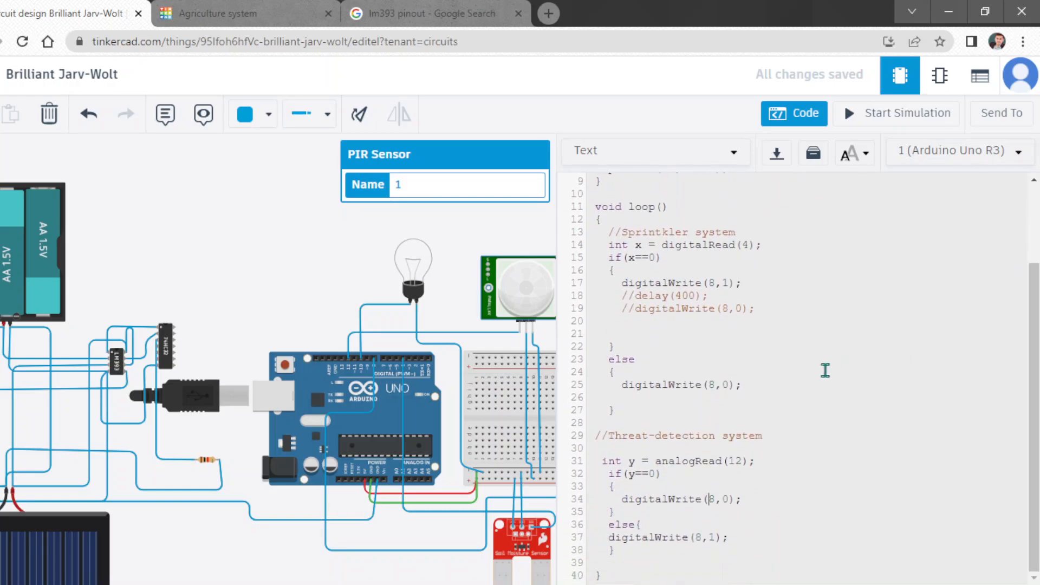
{"action": "key", "text": "Delete"}
{"action": "type", "text": "10"}
{"action": "left_click", "coordinate": [699, 539]}
{"action": "key", "text": "BackSpace"}
{"action": "type", "text": "10"}
Change the threat-detection read call back to digitalRead(12).
{"action": "double_click", "coordinate": [687, 465]}
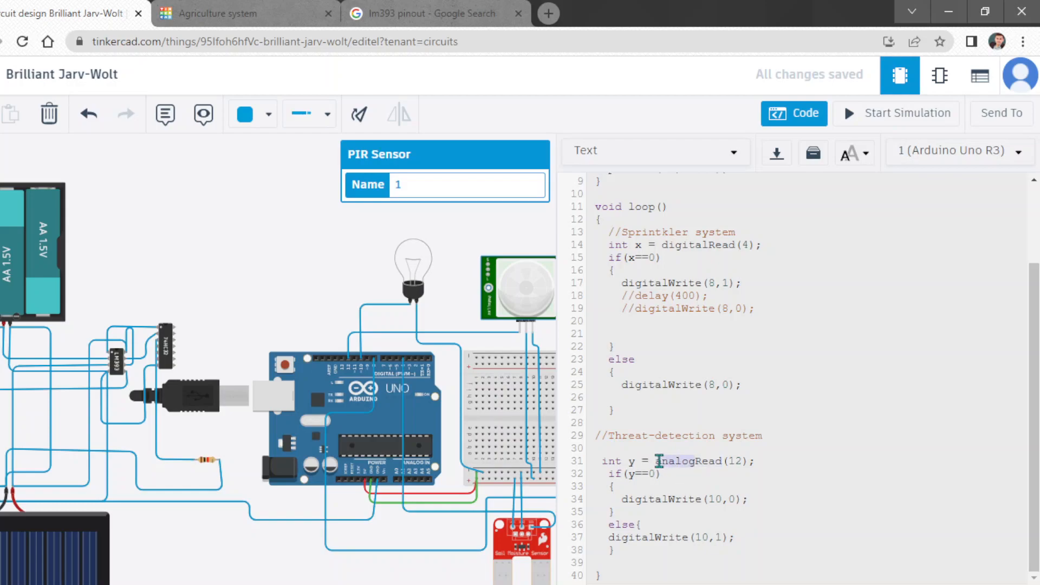
{"action": "type", "text": "digital"}
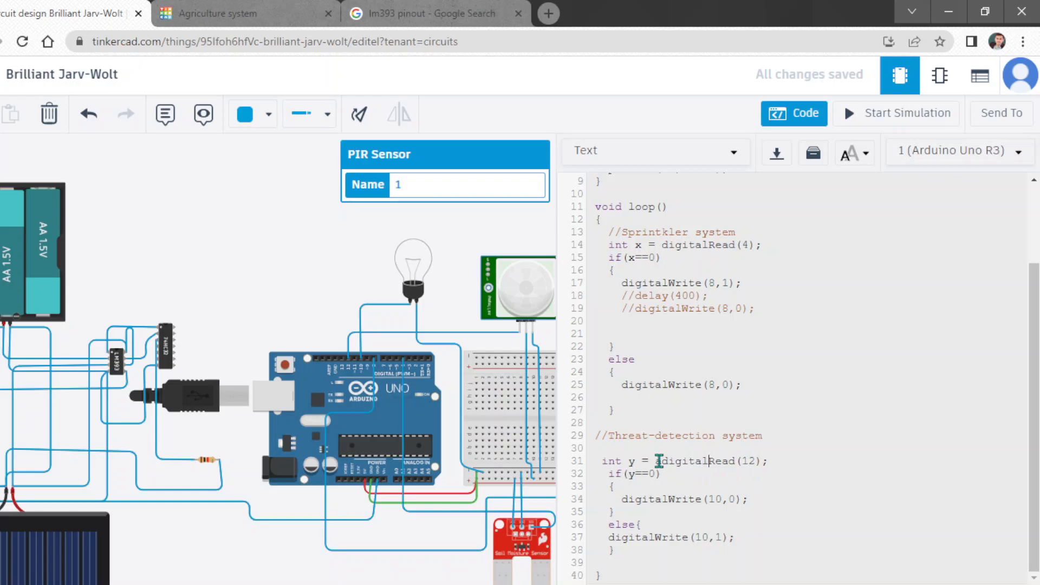
{"action": "left_click", "coordinate": [660, 461]}
{"action": "key", "text": "BackSpace"}
Simulate the circuit again and move the target around the PIR sensor's detection zone to check the light bulb's response.
{"action": "left_click", "coordinate": [892, 115]}
{"action": "left_click", "coordinate": [821, 119]}
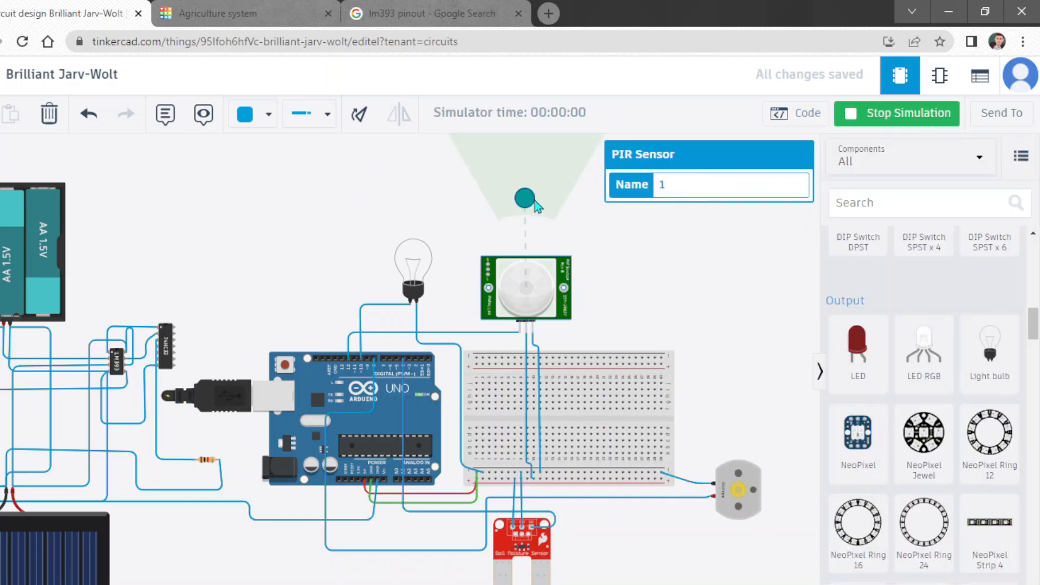
{"action": "left_click_drag", "start_coordinate": [534, 201], "coordinate": [512, 176]}
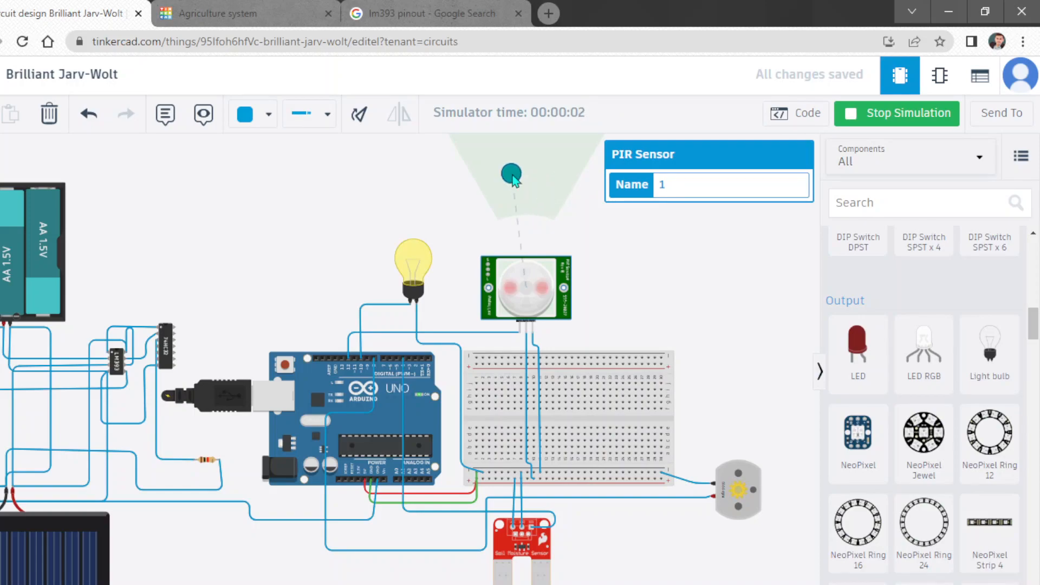
{"action": "scroll", "coordinate": [512, 174], "scroll_direction": "down", "scroll_amount": 3}
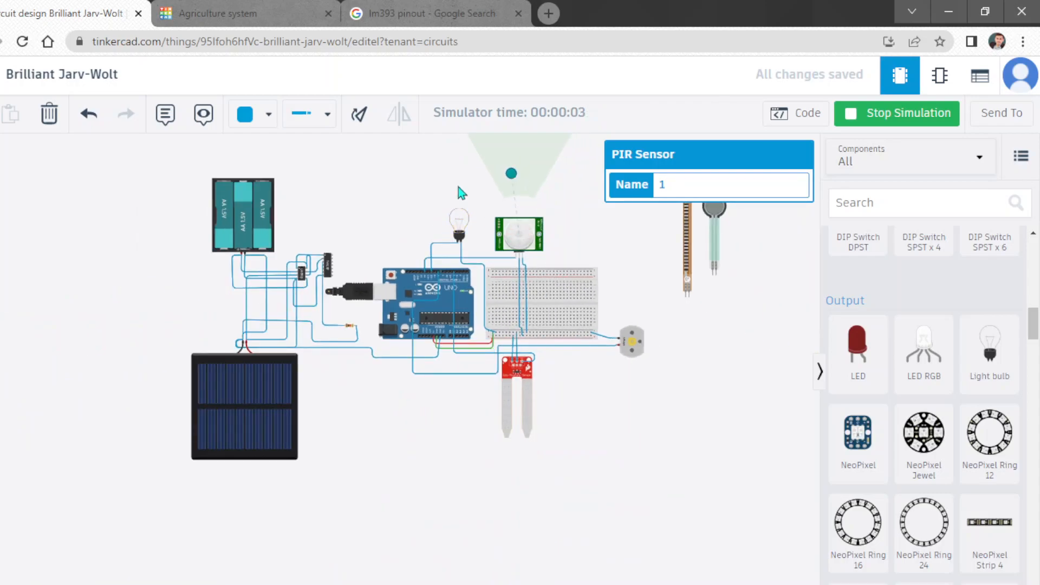
{"action": "left_click_drag", "start_coordinate": [513, 174], "coordinate": [517, 148]}
{"action": "left_click_drag", "start_coordinate": [517, 149], "coordinate": [521, 177]}
{"action": "scroll", "coordinate": [290, 486], "scroll_direction": "down", "scroll_amount": 4}
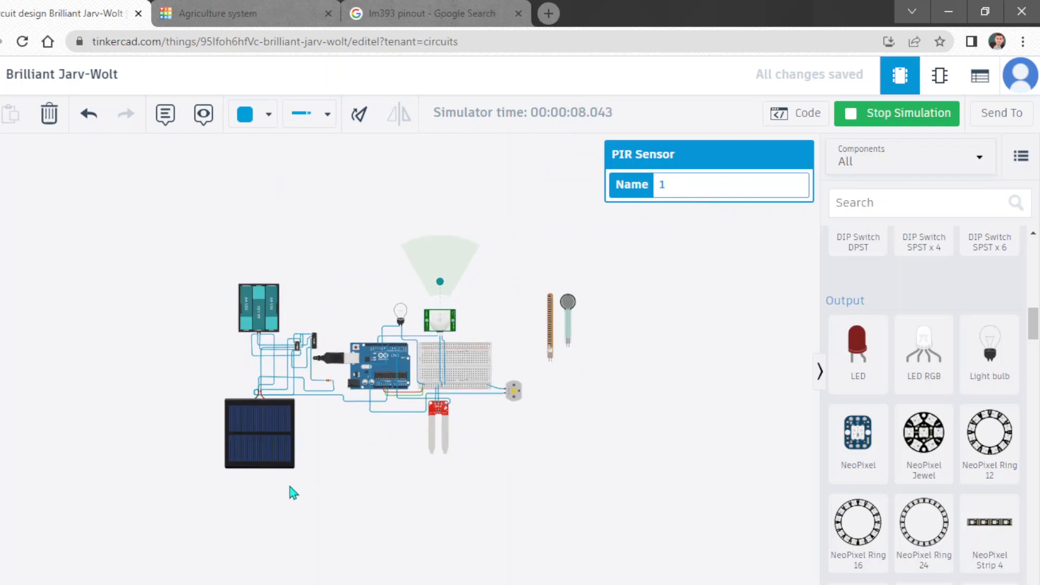
Stop the simulation and delete the unconnected force sensor beside the flex sensor.
{"action": "scroll", "coordinate": [535, 333], "scroll_direction": "up", "scroll_amount": 2}
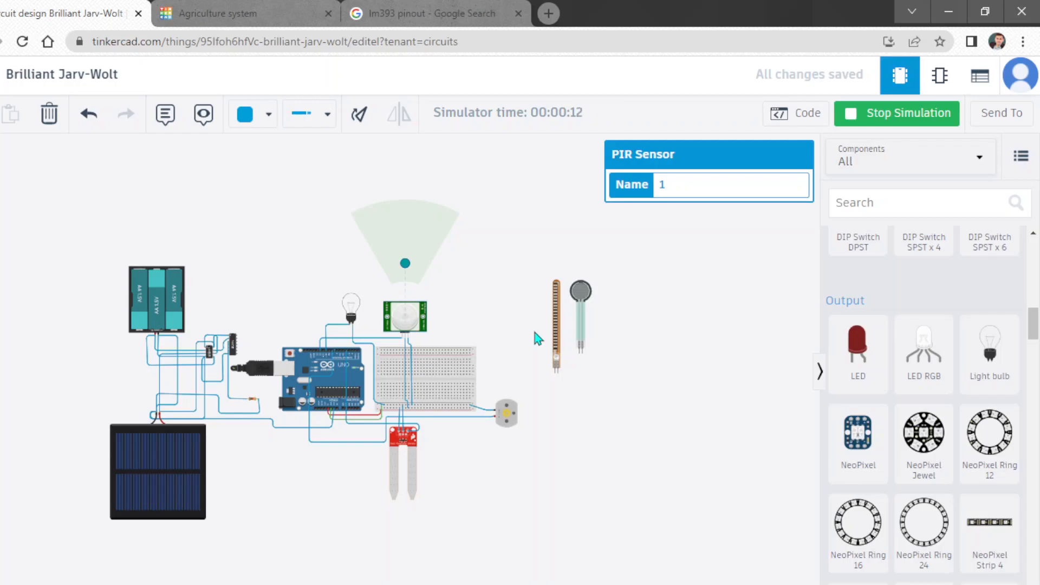
{"action": "scroll", "coordinate": [534, 332], "scroll_direction": "up", "scroll_amount": 3}
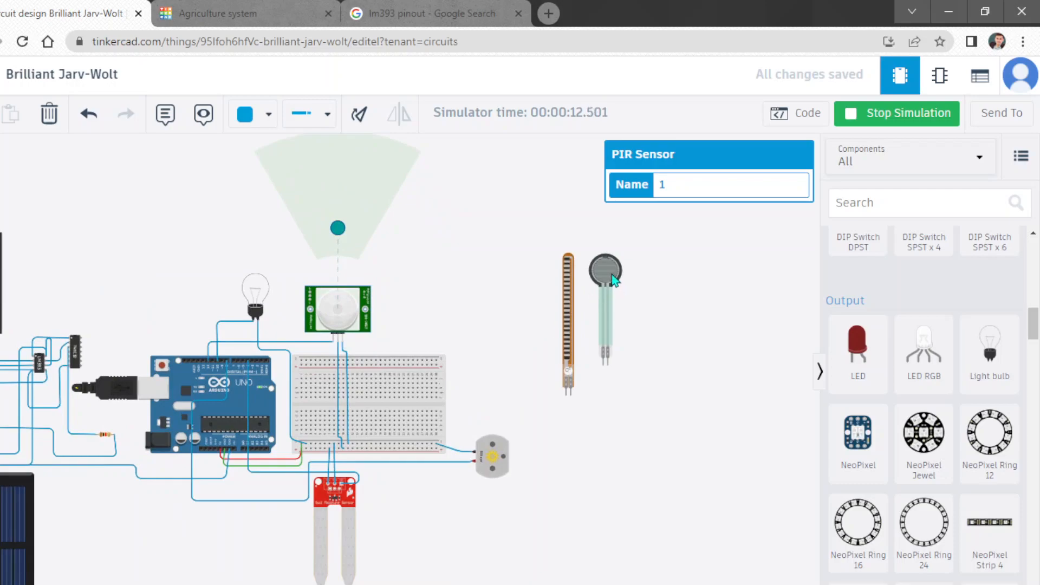
{"action": "left_click", "coordinate": [613, 282]}
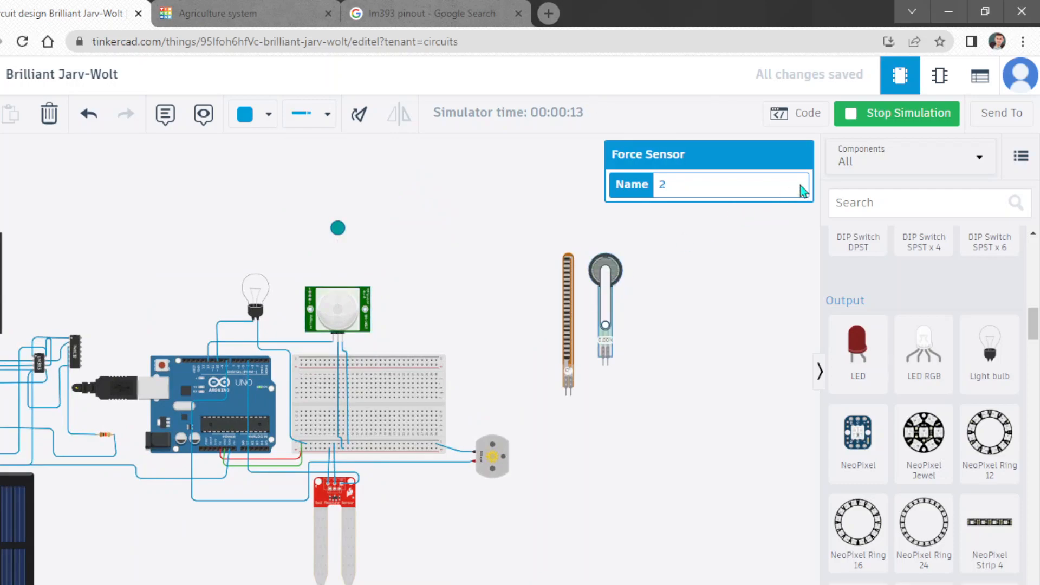
{"action": "left_click", "coordinate": [896, 112]}
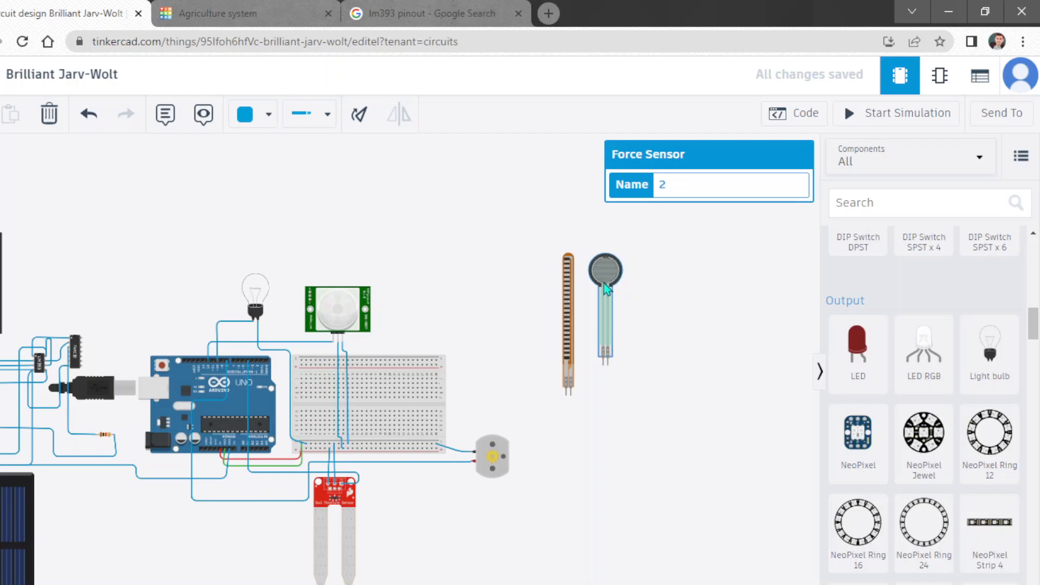
{"action": "key", "text": "Delete"}
Move the flex sensor closer to the breadboard, above the motor.
{"action": "left_click_drag", "start_coordinate": [568, 313], "coordinate": [560, 278]}
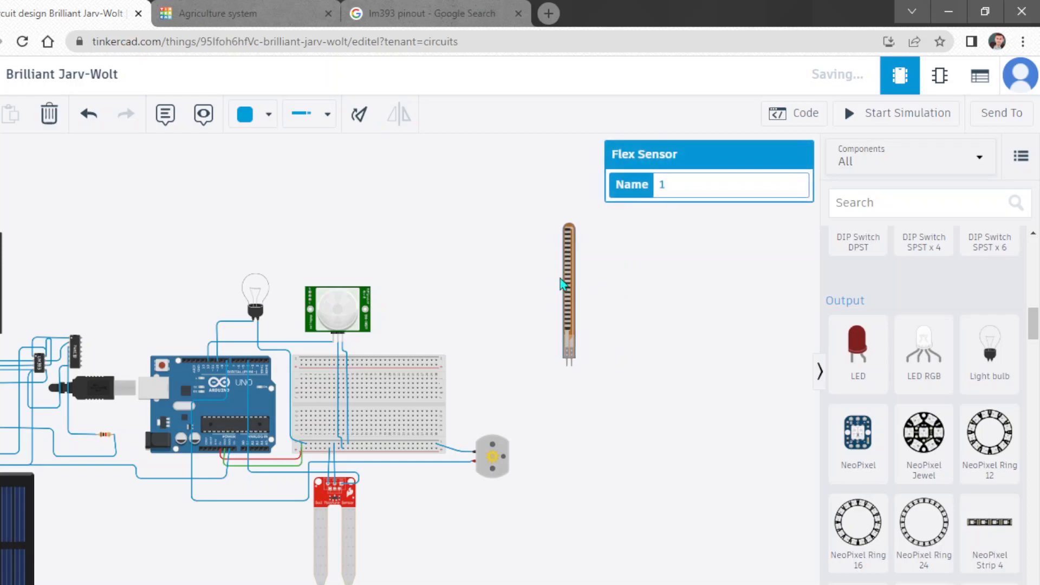
{"action": "scroll", "coordinate": [560, 279], "scroll_direction": "up", "scroll_amount": 2}
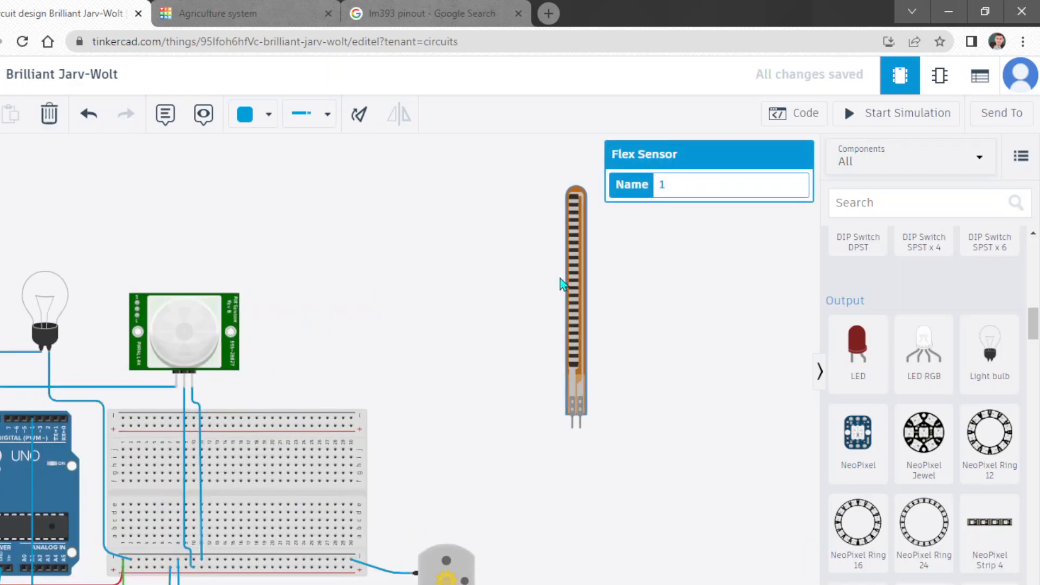
{"action": "scroll", "coordinate": [560, 278], "scroll_direction": "down", "scroll_amount": 2}
{"action": "left_click_drag", "start_coordinate": [573, 290], "coordinate": [505, 261]}
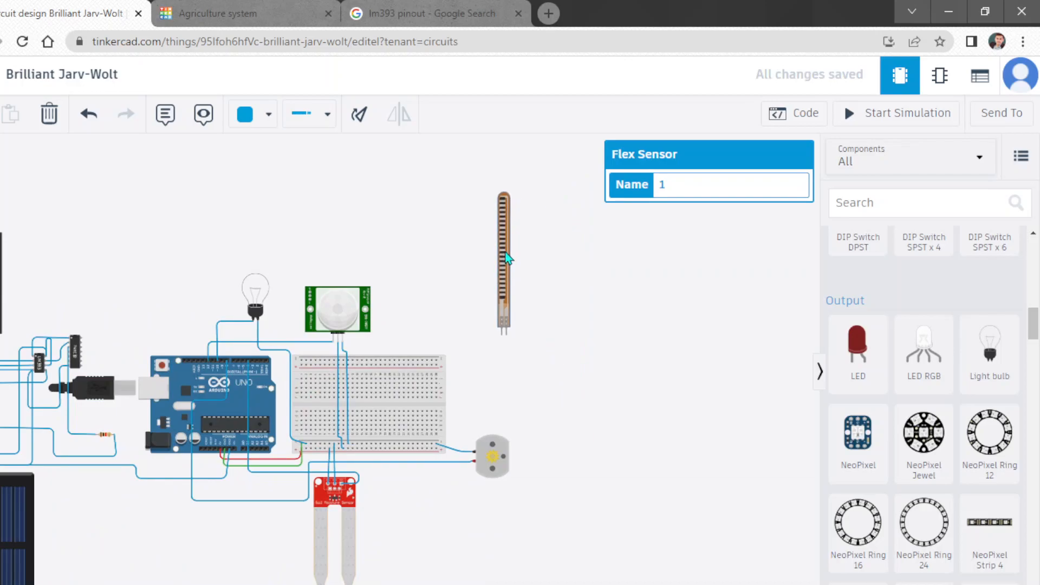
{"action": "scroll", "coordinate": [507, 260], "scroll_direction": "up", "scroll_amount": 3}
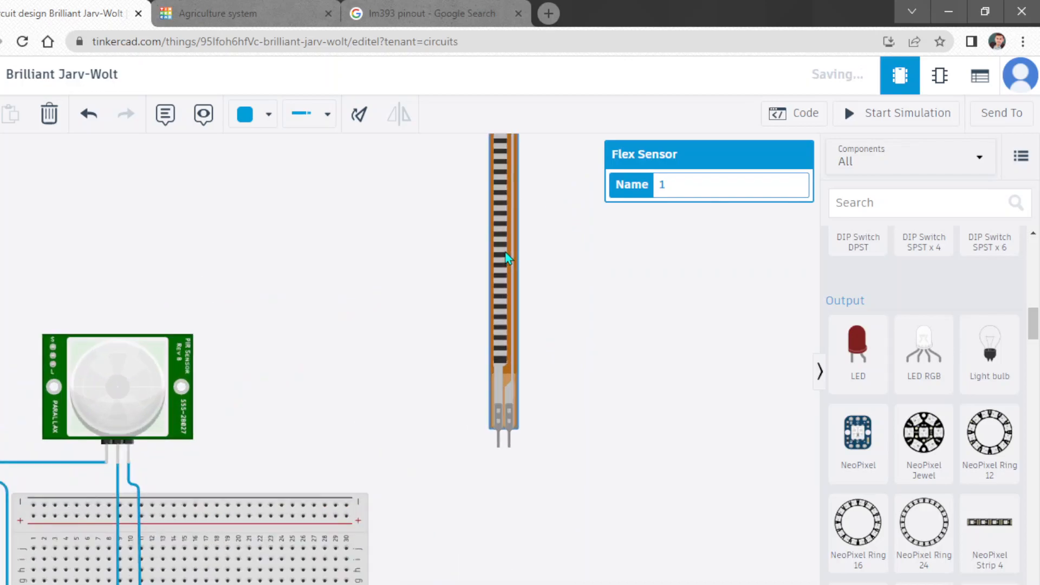
{"action": "scroll", "coordinate": [507, 259], "scroll_direction": "down", "scroll_amount": 3}
Search Google for "flex sensor demo" in a new browser tab.
{"action": "left_click", "coordinate": [548, 13]}
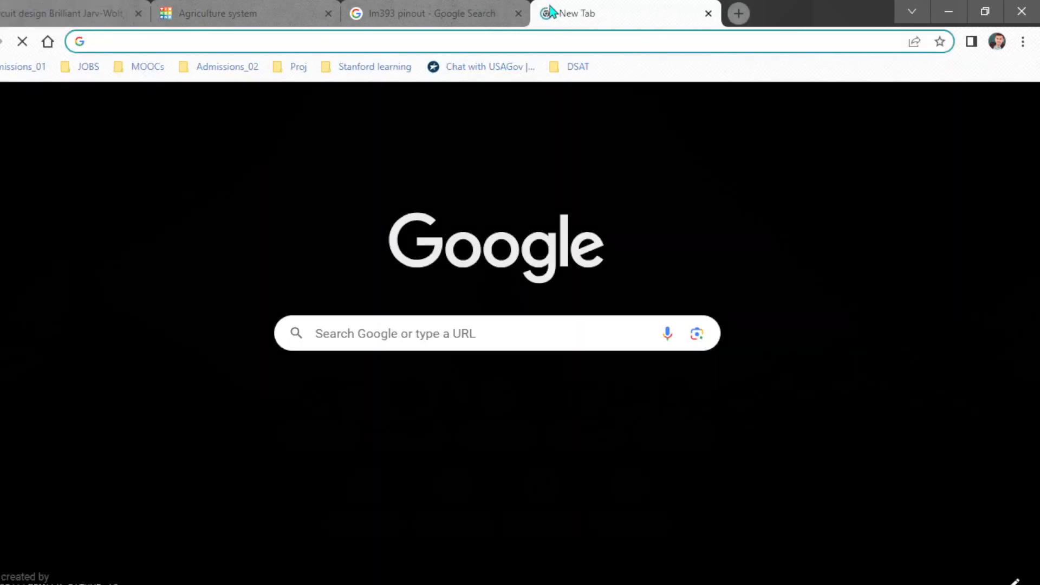
{"action": "type", "text": "fe"}
{"action": "key", "text": "BackSpace"}
{"action": "type", "text": "l"}
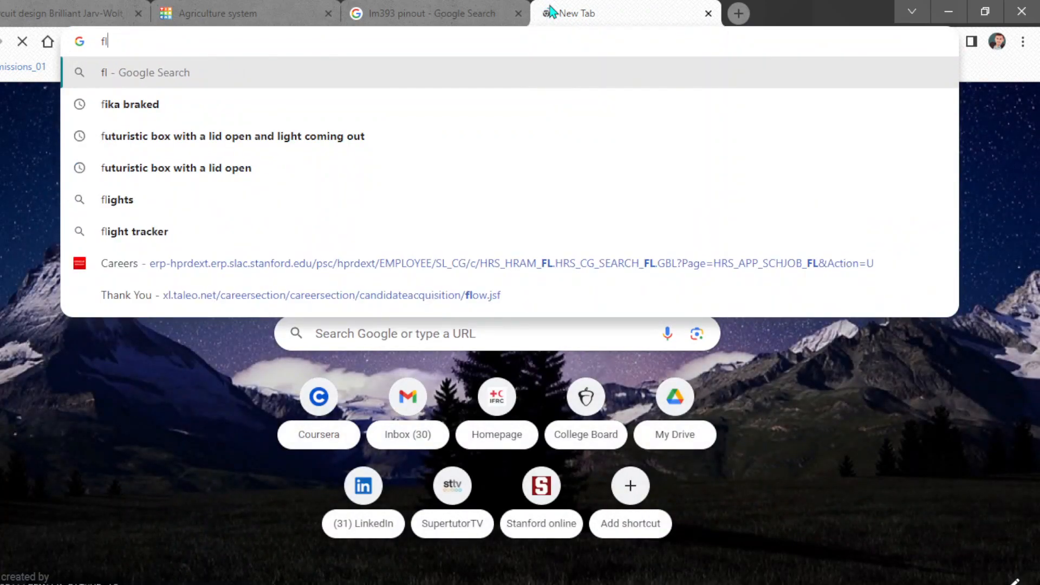
{"action": "type", "text": "ex sensor"}
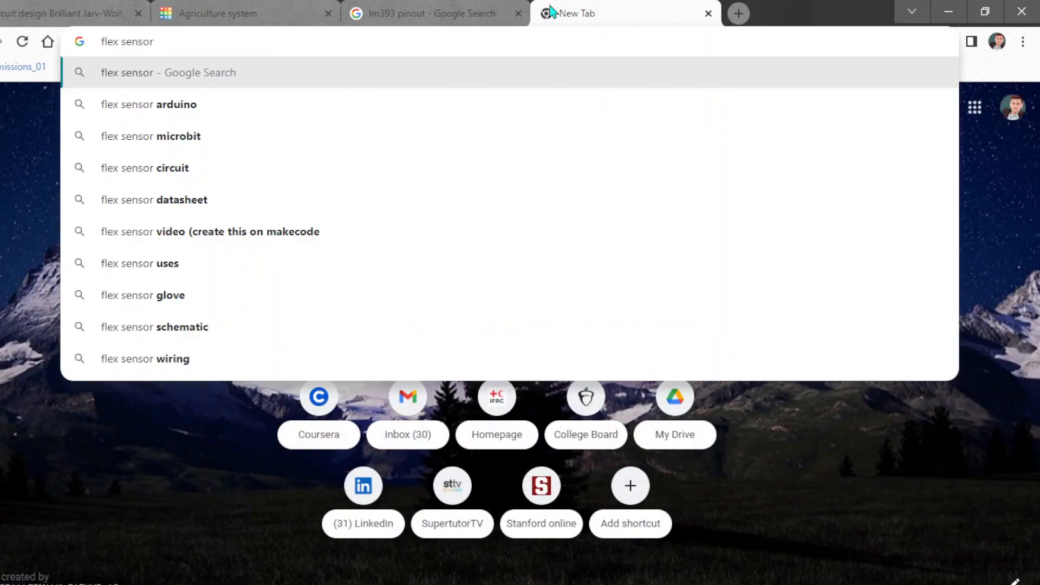
{"action": "type", "text": " demo"}
{"action": "key", "text": "Return"}
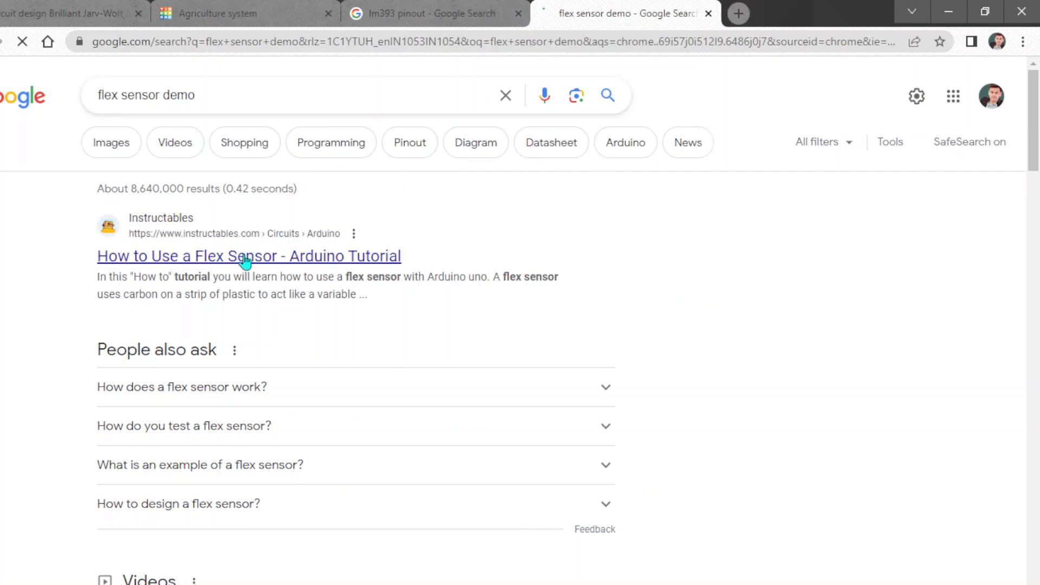
Switch to the Agriculture system gallery page and make an editable copy of that circuit.
{"action": "left_click", "coordinate": [254, 8]}
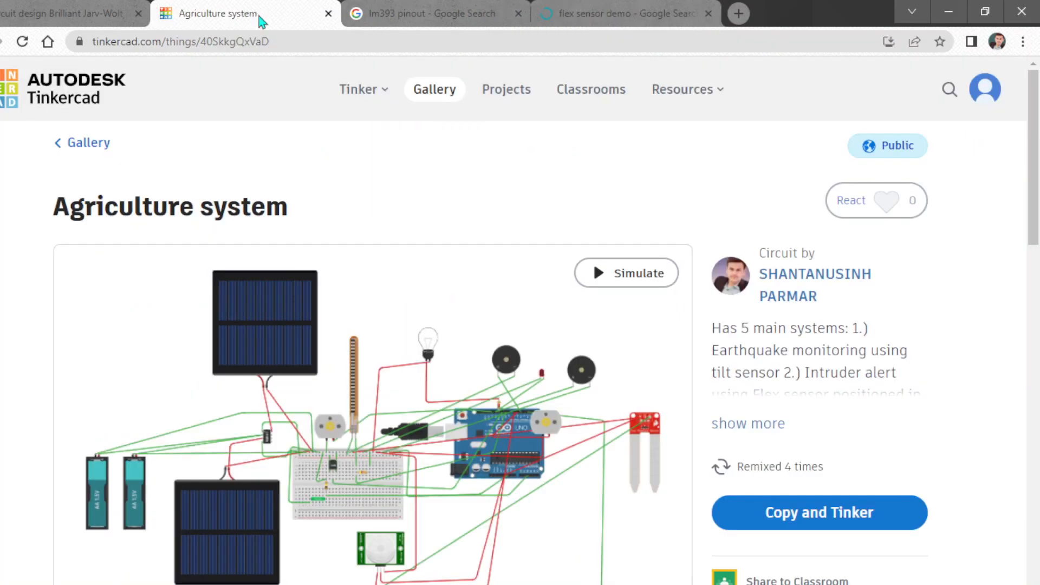
{"action": "left_click", "coordinate": [802, 526]}
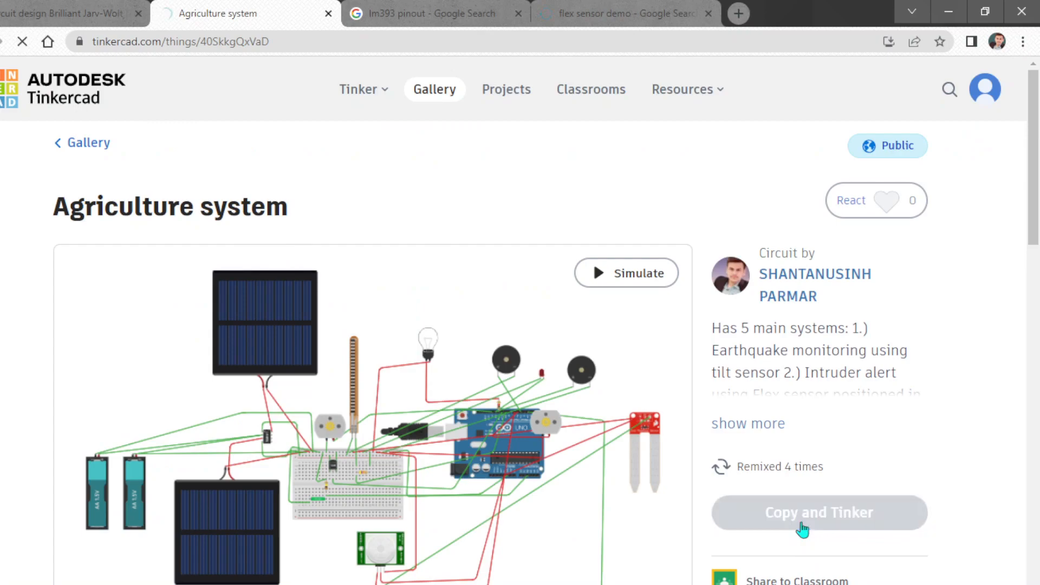